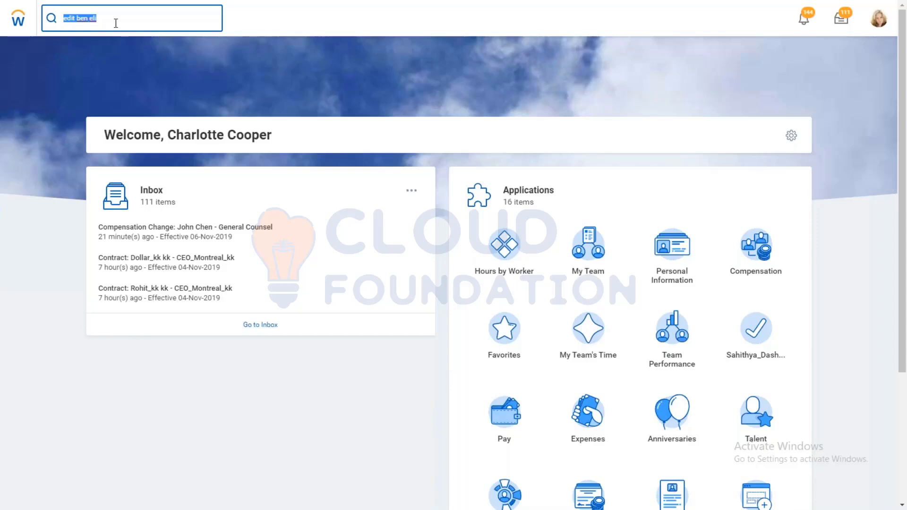
Step: Search for "maintain ben co" and open the Maintain Benefit Coverage Types task
key(BackSpace)
text(maintain)
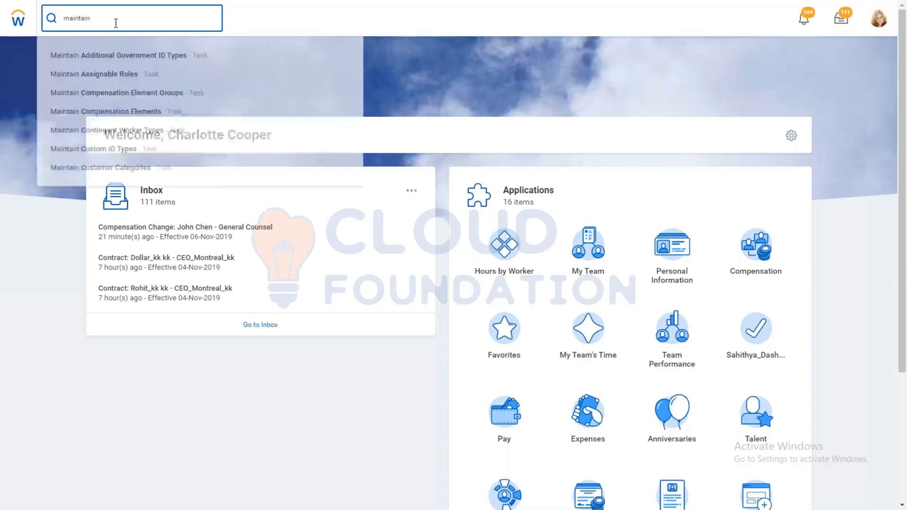
text( ben co)
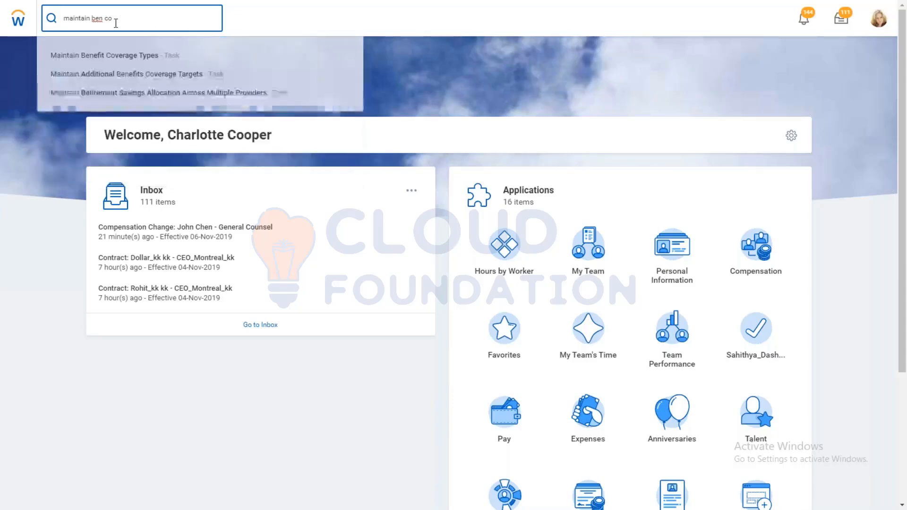
click(138, 59)
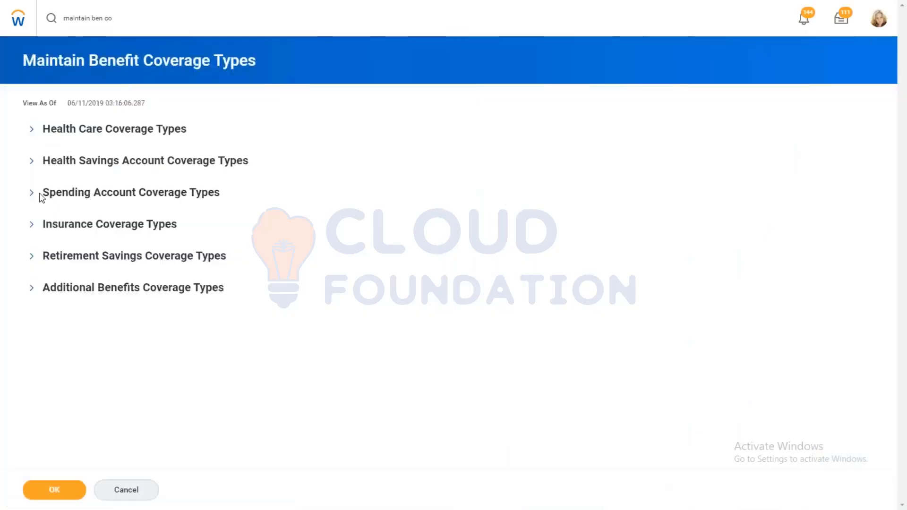
Step: Add a row to the Spending Account Coverage Types with display order 1 and the name AMD - HFSA
double_click(71, 197)
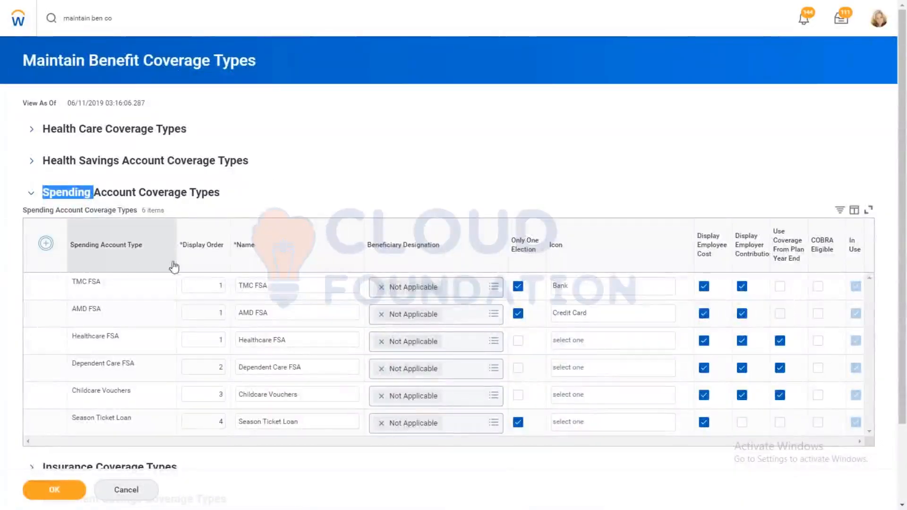
click(46, 243)
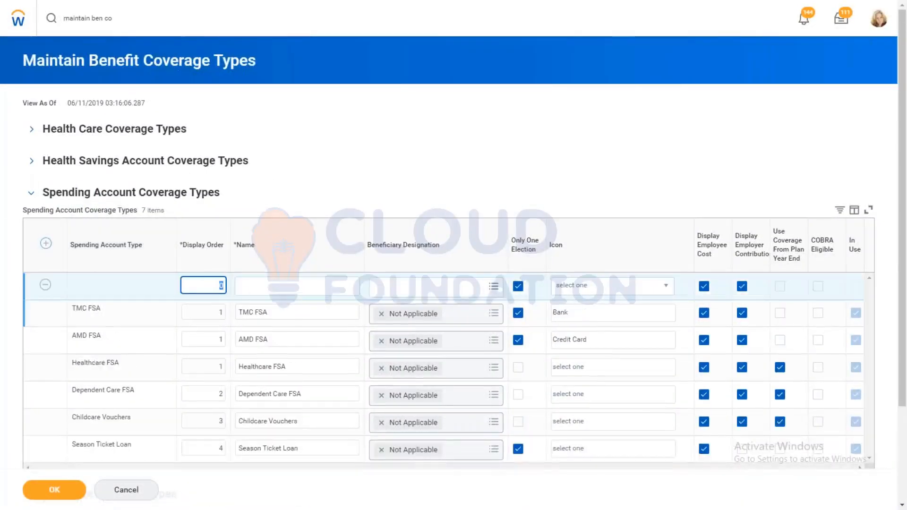
text(1)
click(264, 284)
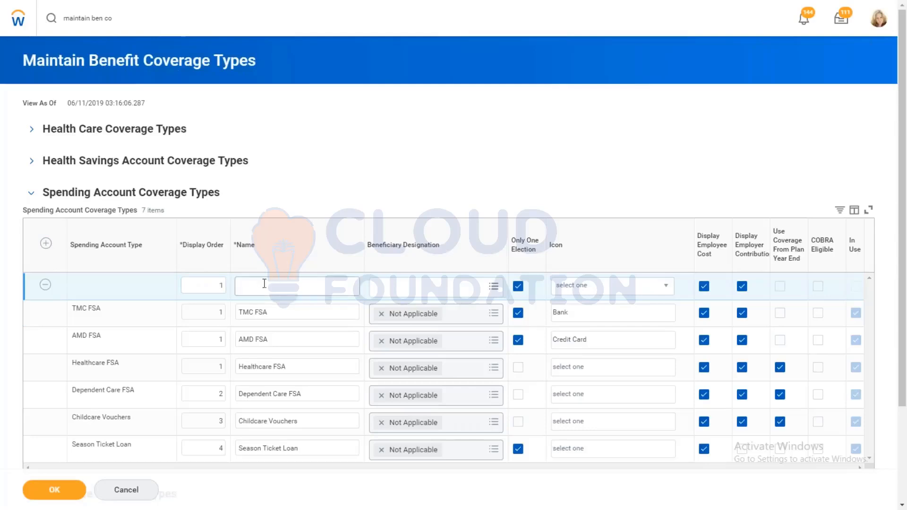
text(AMD -)
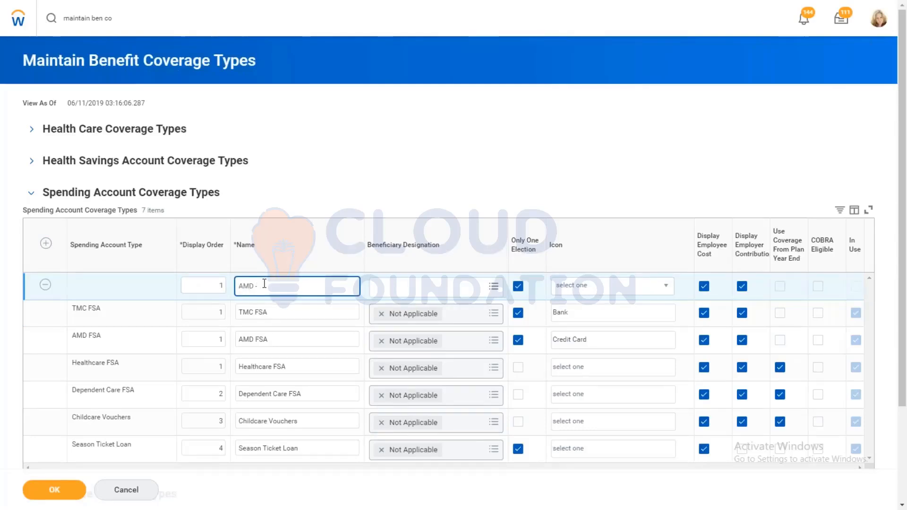
text( HCSA)
click(265, 286)
text(FSA)
Step: Set the AMD - HFSA row's beneficiary designation to Not Applicable and its icon to Generic, and submit the coverage types
click(433, 294)
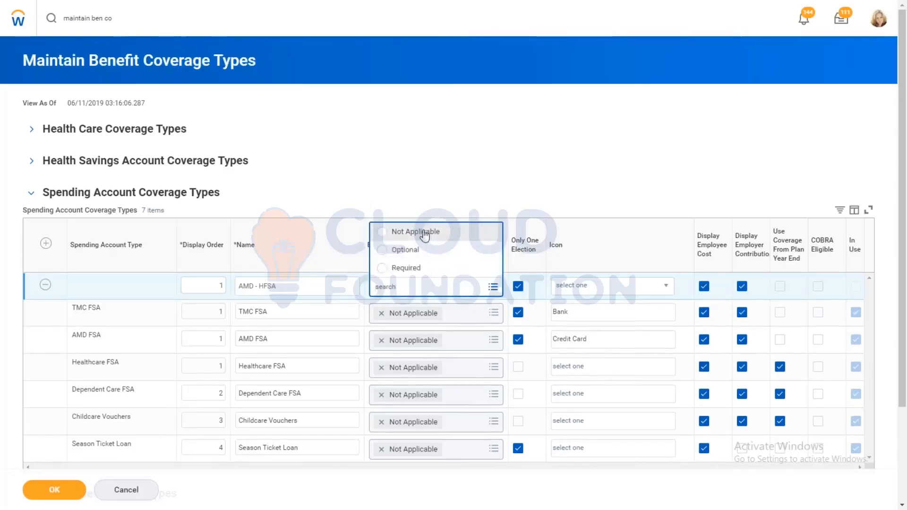
click(424, 234)
click(453, 204)
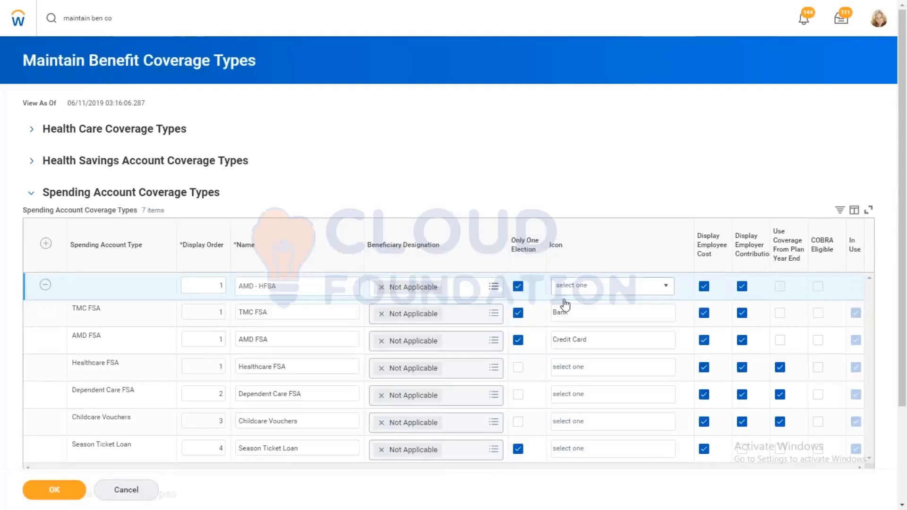
click(597, 287)
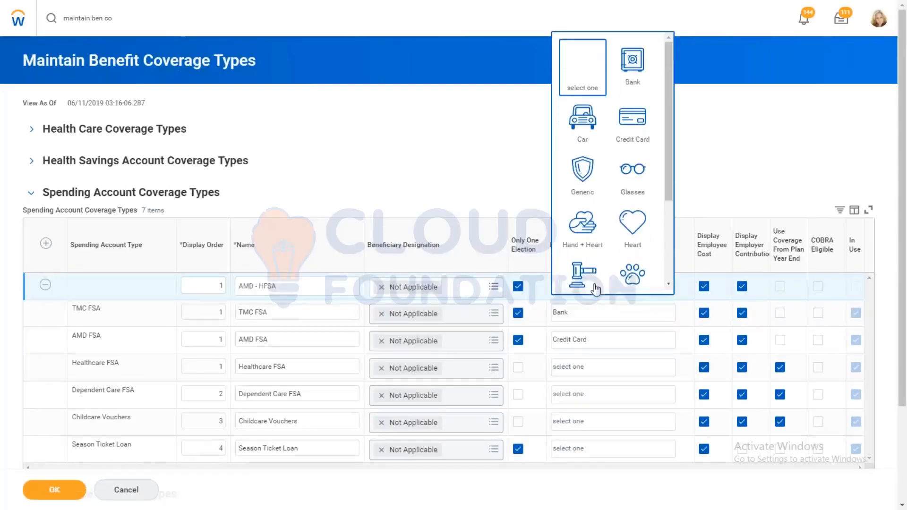
click(585, 175)
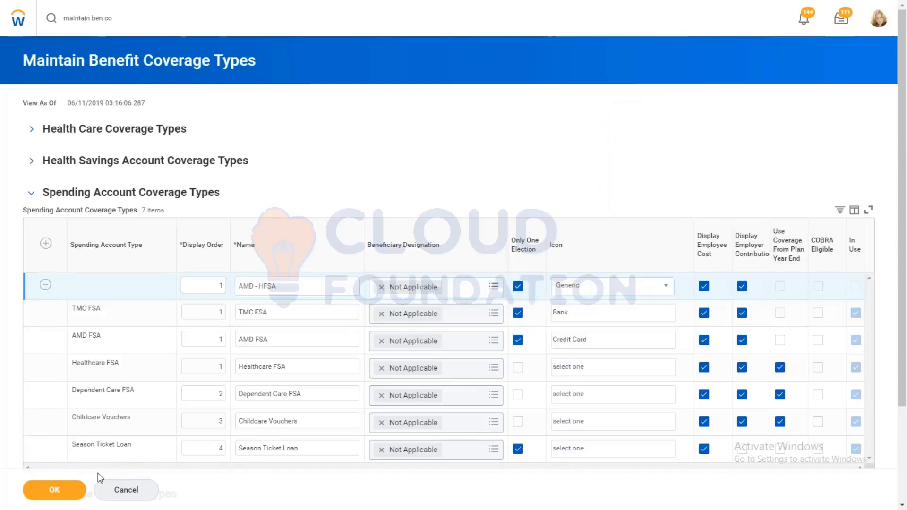
click(54, 489)
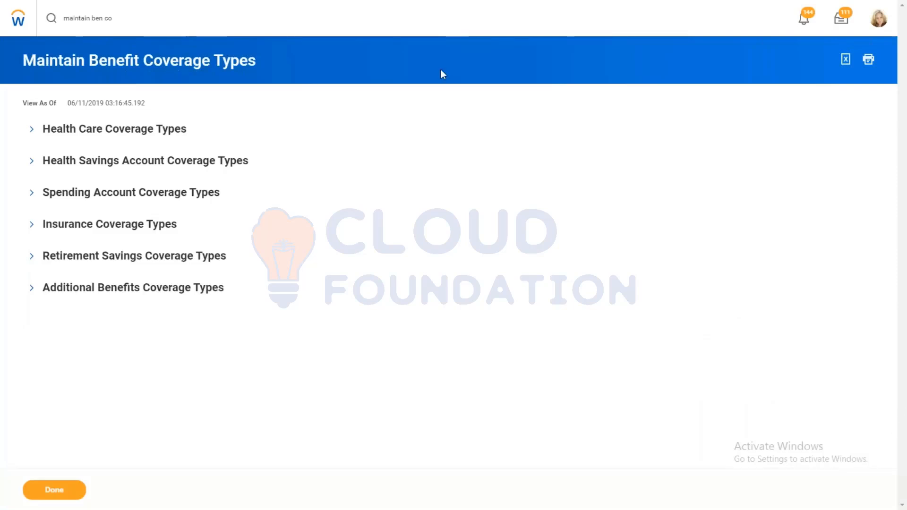
Step: Search for "CRE BEN PLAN" and open the Create Benefit Plan task
click(117, 18)
key(ctrl+a)
text(CRE)
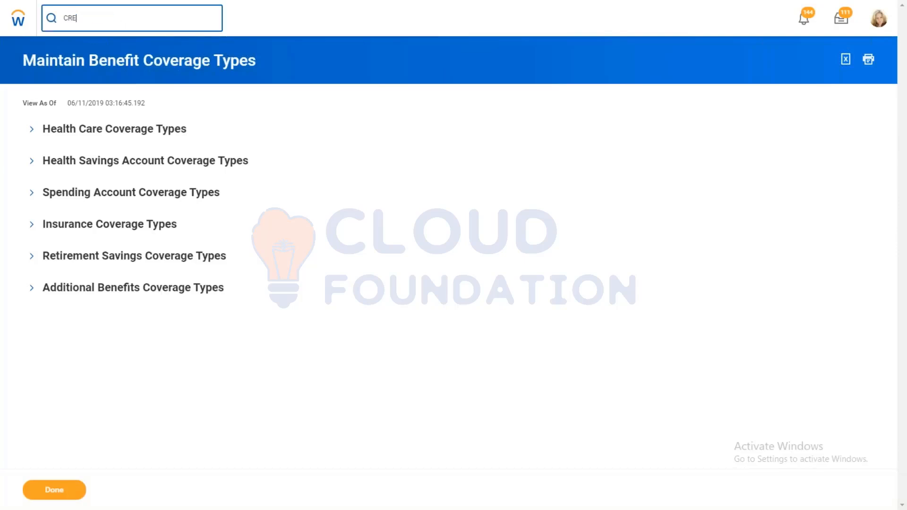
text( BEN PLAN)
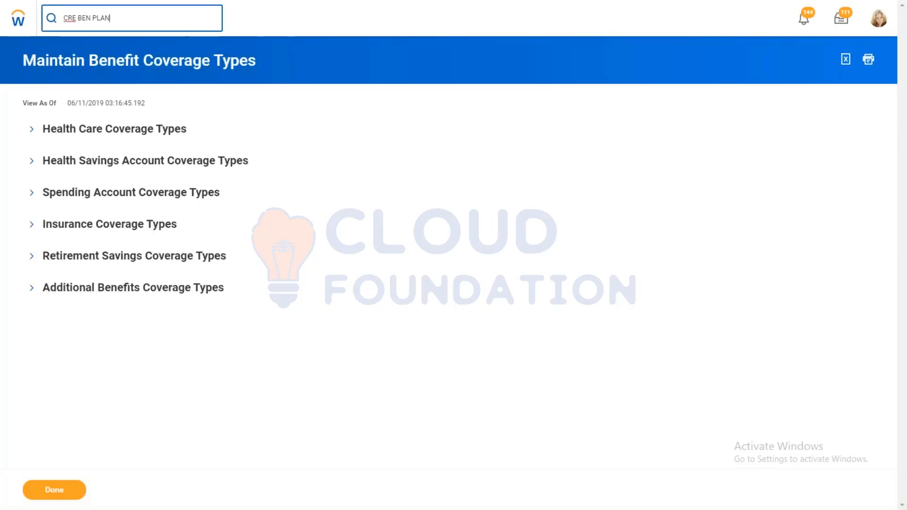
click(78, 58)
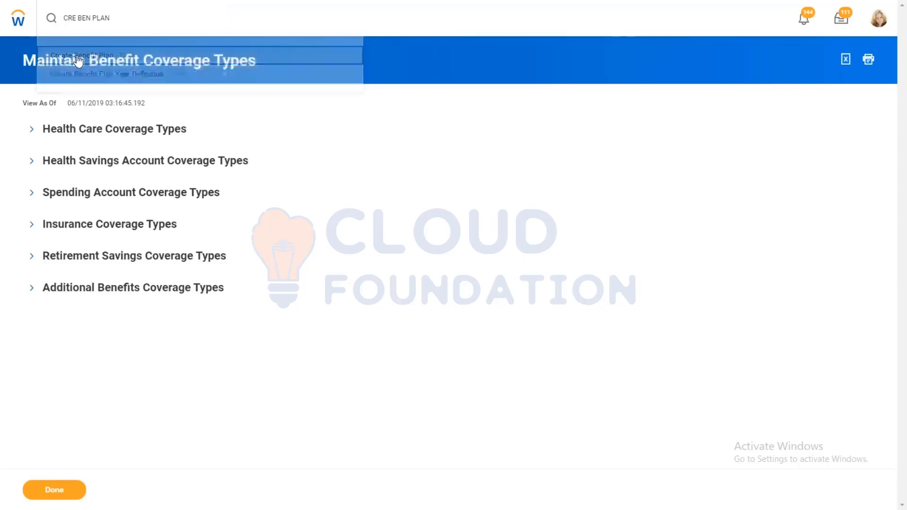
Step: Set the new benefit plan's effective date to 01/01/2000
click(101, 105)
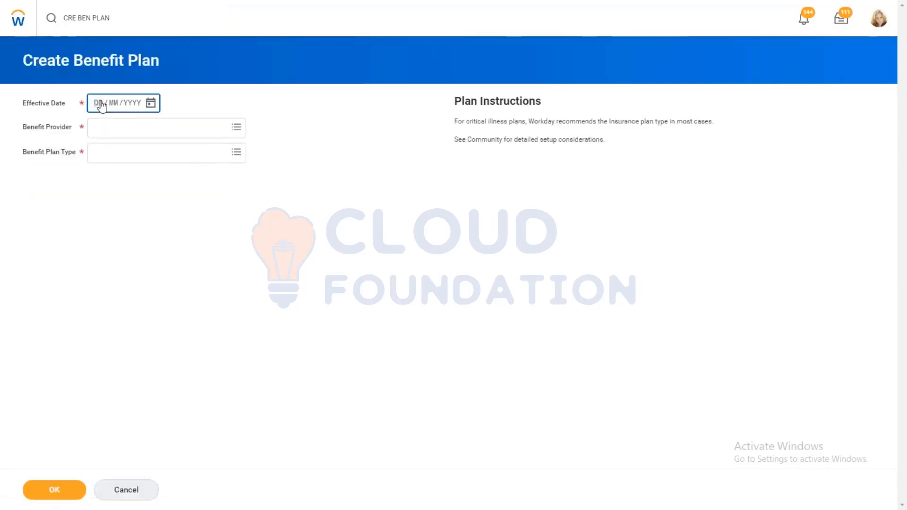
text(01012018)
key(BackSpace)
key(BackSpace)
key(BackSpace)
key(BackSpace)
key(BackSpace)
key(BackSpace)
key(BackSpace)
text(1012000)
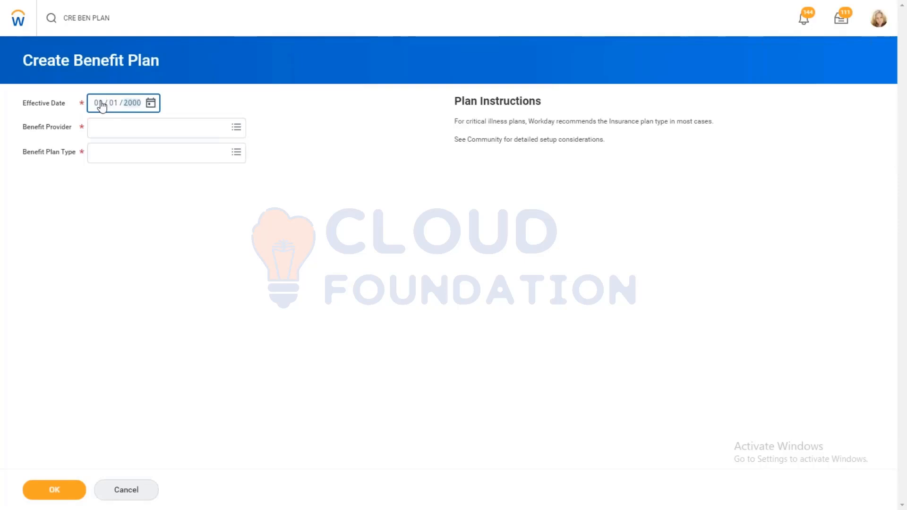
Step: Choose ABN Amro as benefit provider and Health Savings Account Plan as plan type, and continue to the plan details
key(Tab)
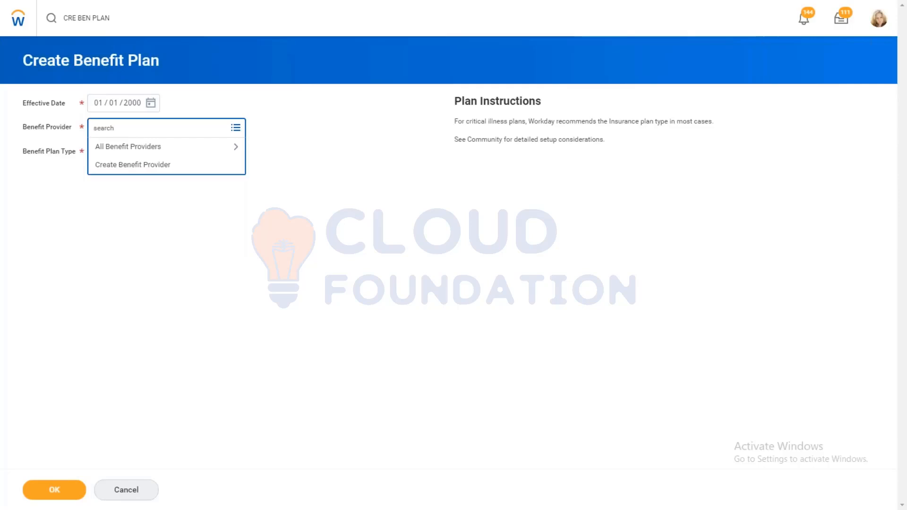
click(144, 149)
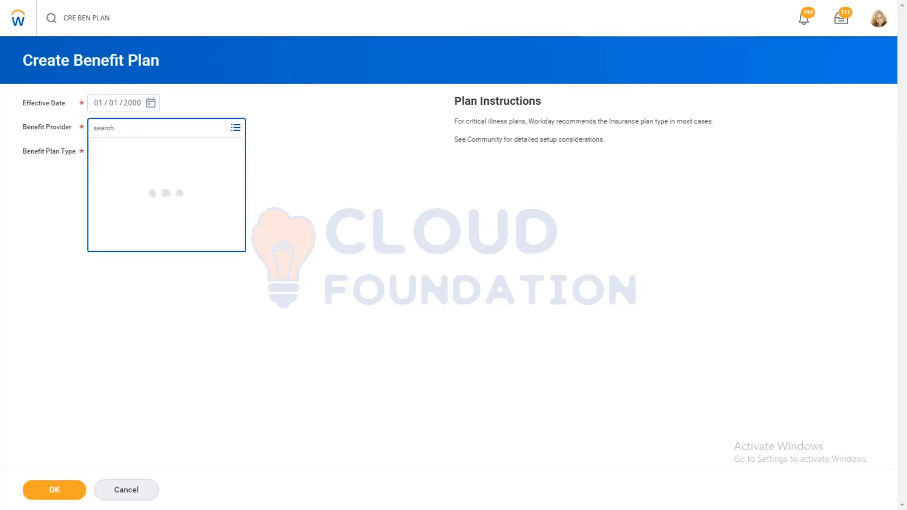
click(149, 167)
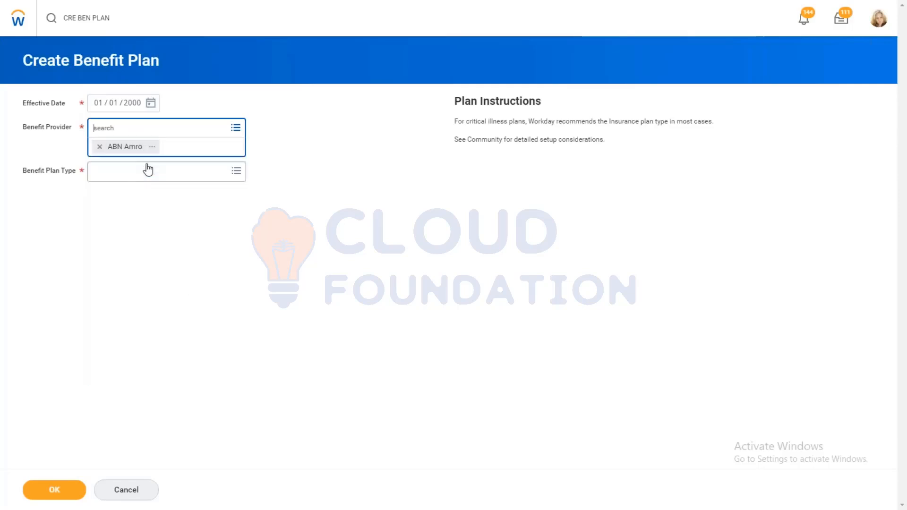
click(142, 171)
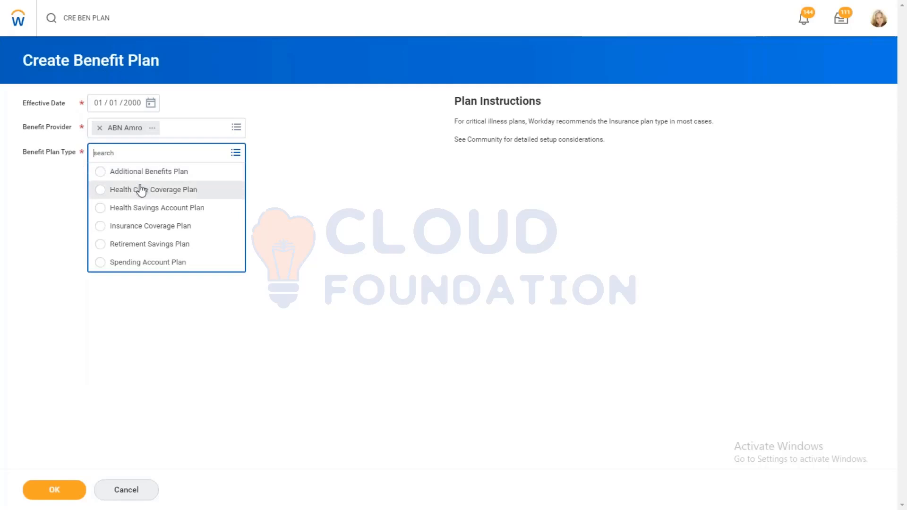
click(133, 209)
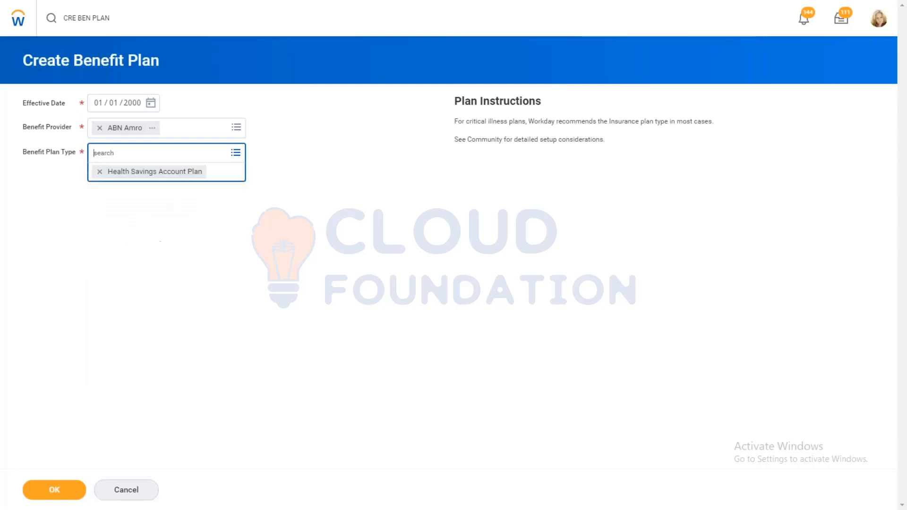
click(54, 490)
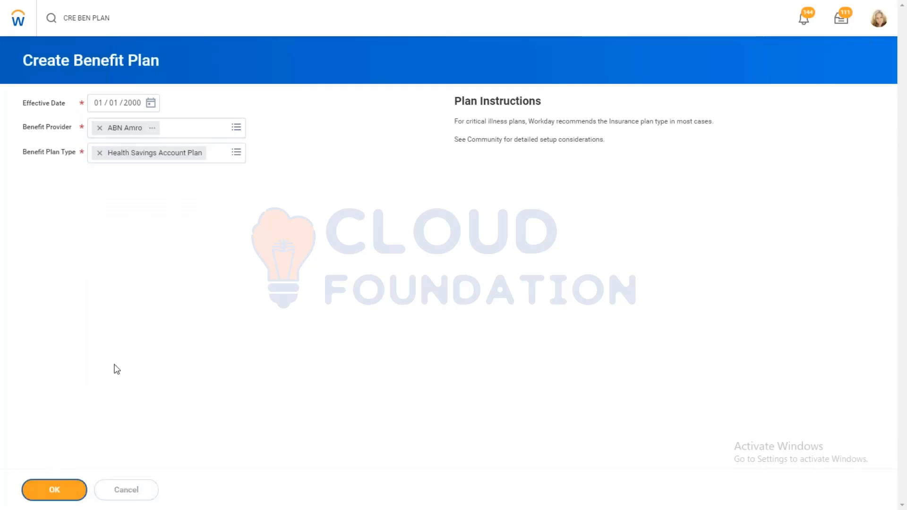
click(198, 138)
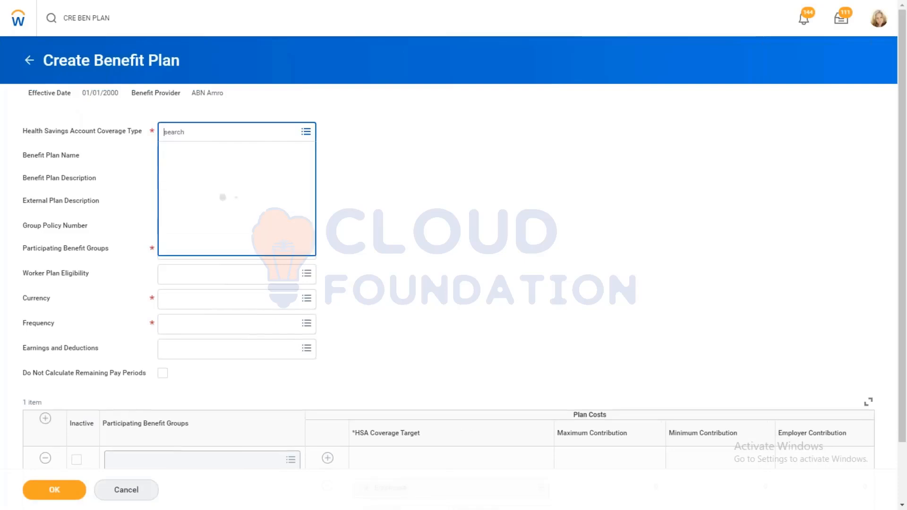
click(193, 151)
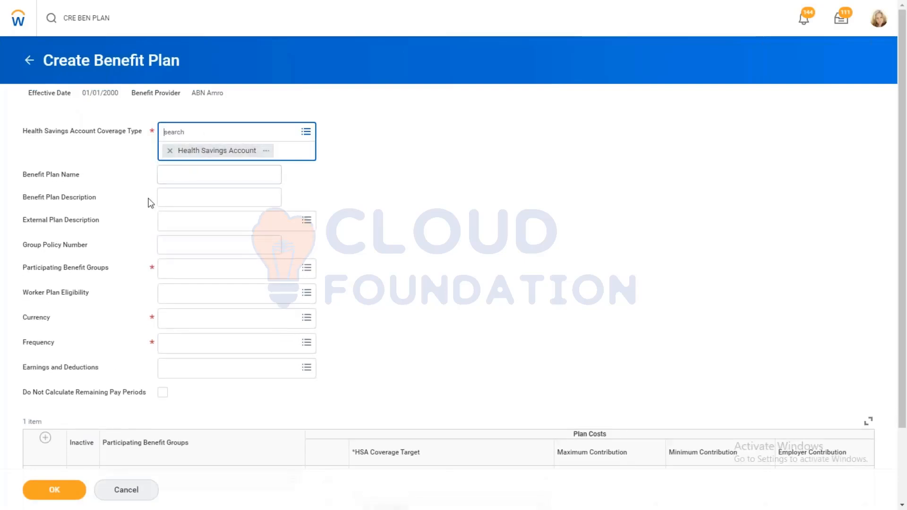
click(109, 187)
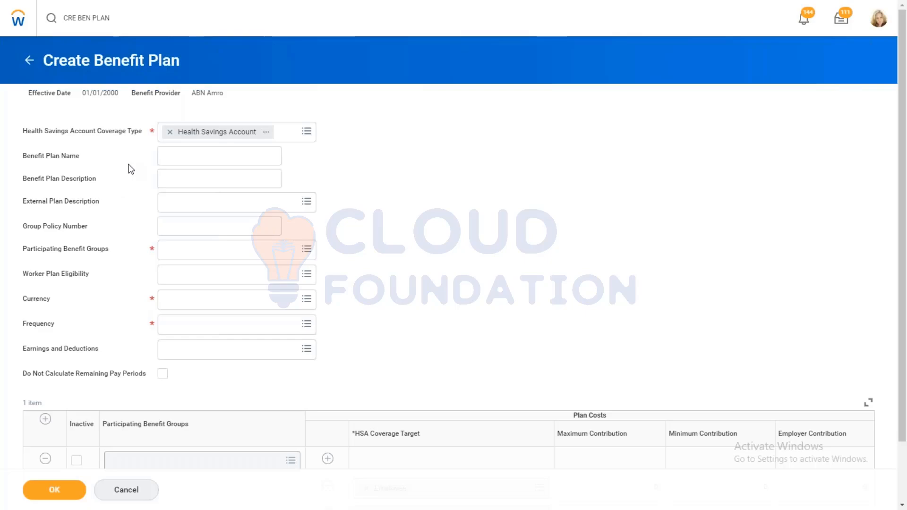
click(23, 63)
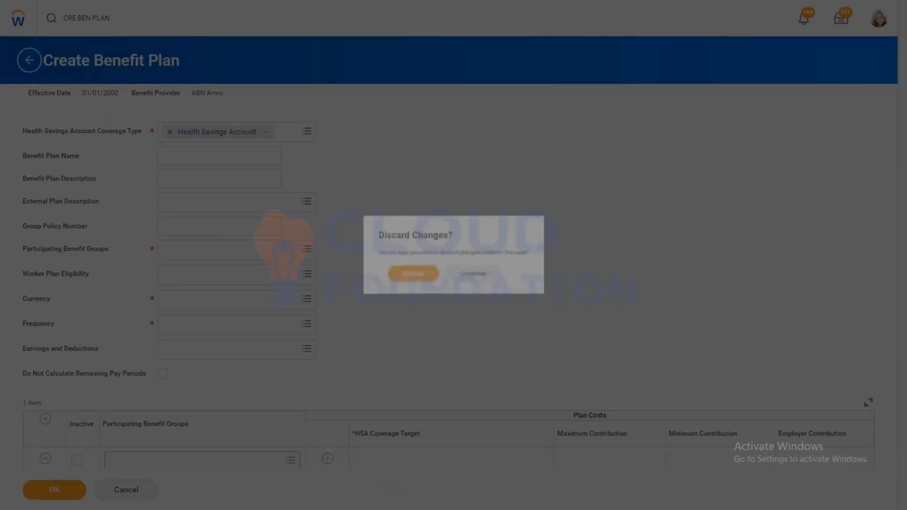
click(418, 277)
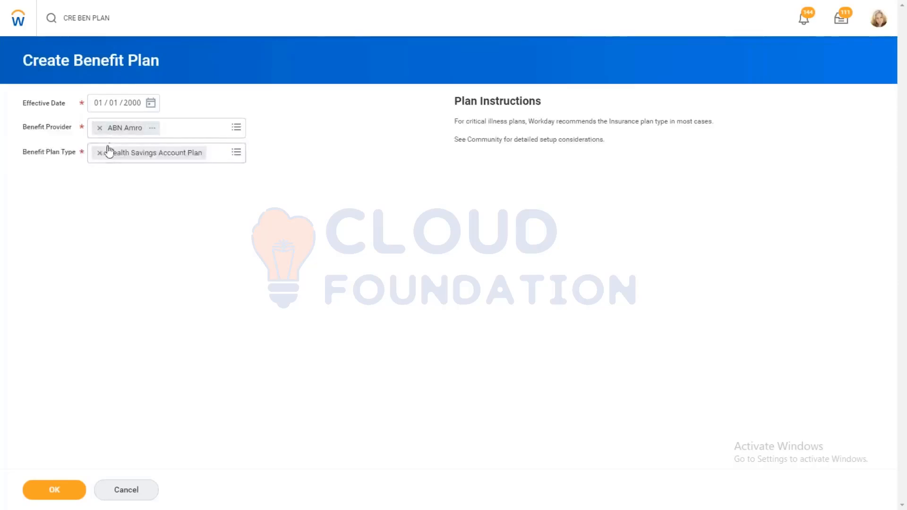
click(235, 152)
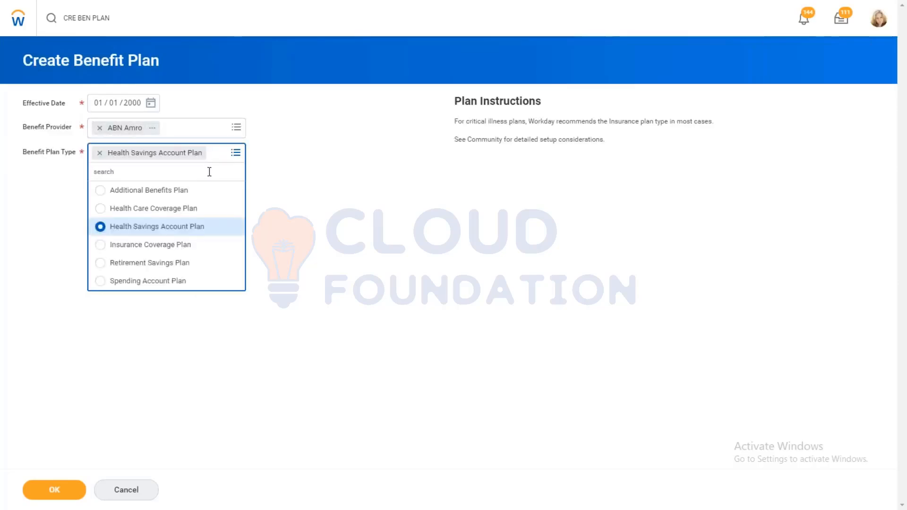
click(57, 493)
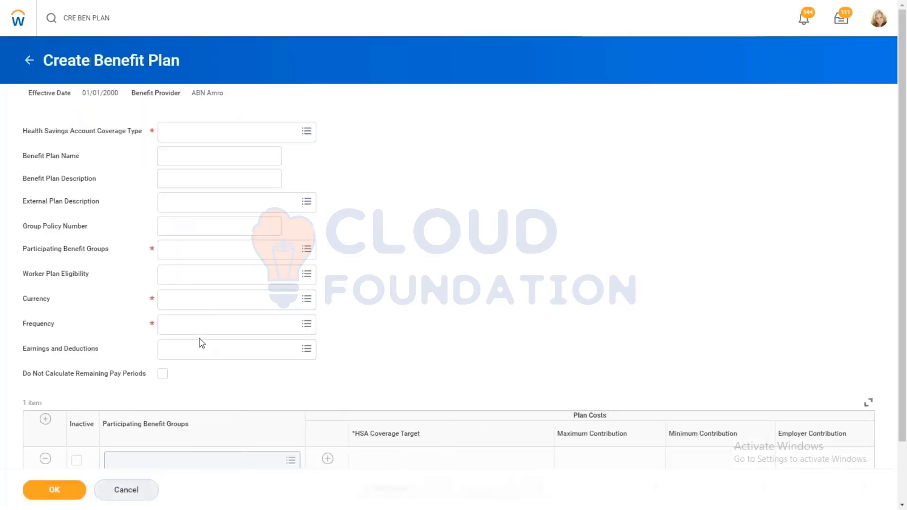
Step: Select Health Savings Account as the coverage type and name the benefit plan AMD HFSA
click(242, 133)
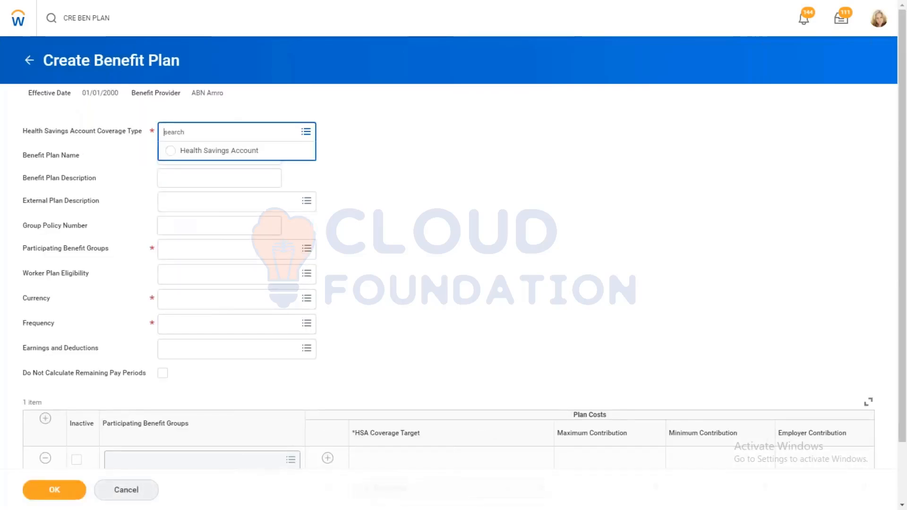
click(209, 151)
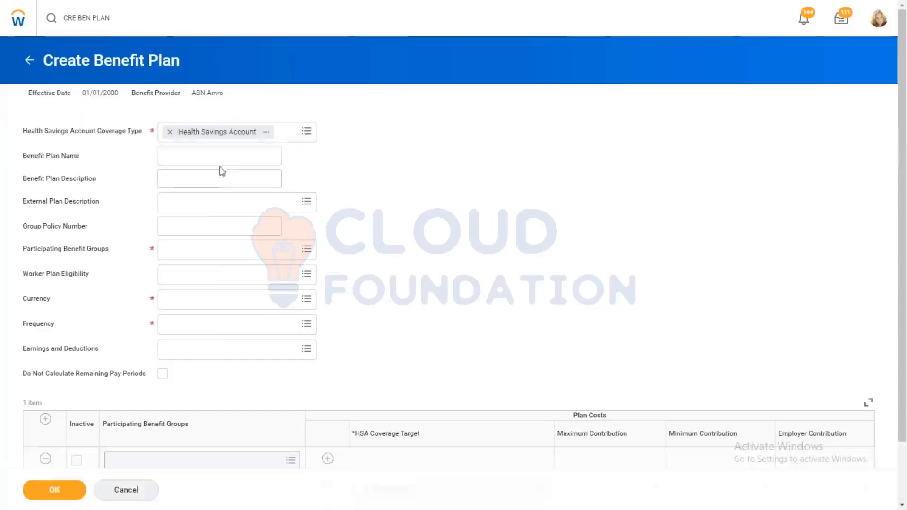
click(194, 151)
text(AMD)
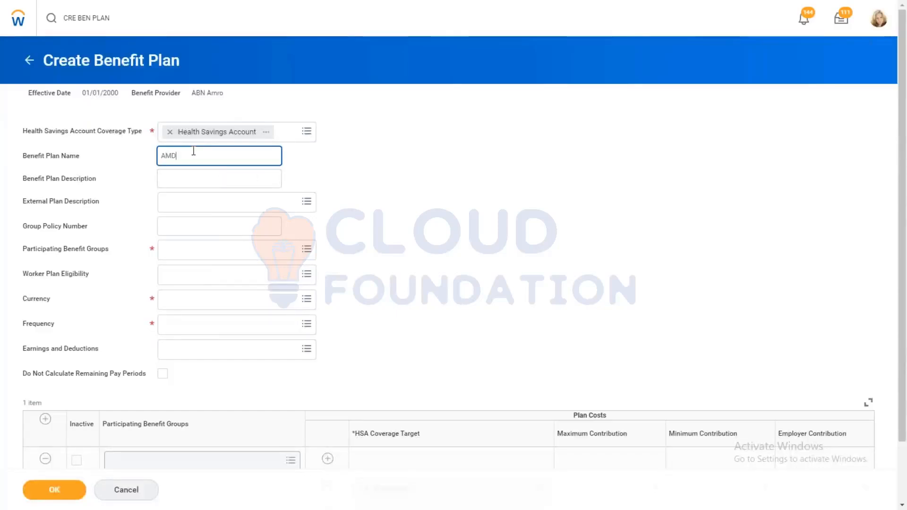
text( HFSA)
Step: Search the participating benefit groups for USA and select the TMC-USA benefit group
click(226, 252)
text(USA)
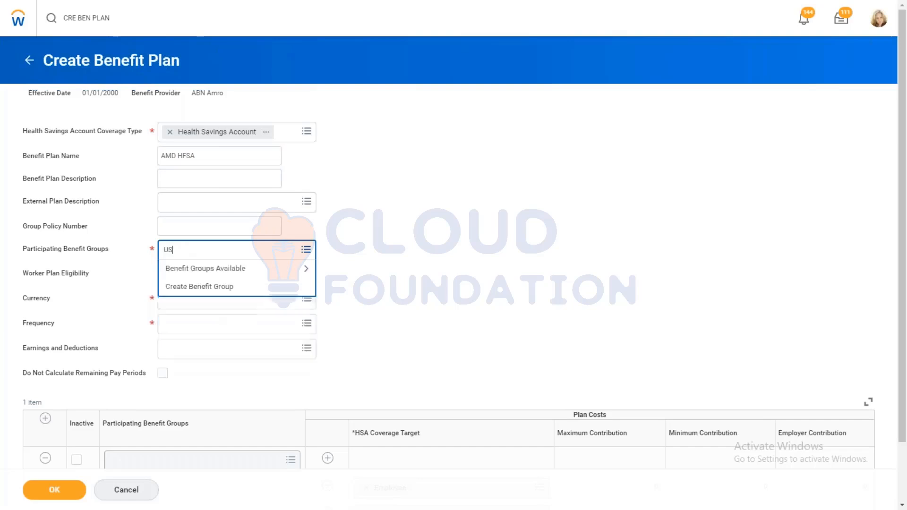
key(Return)
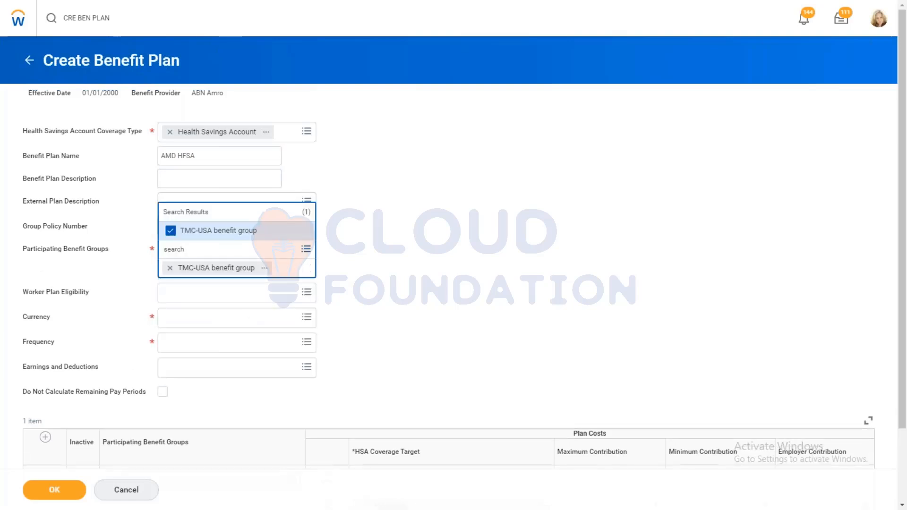
Step: Replace the TMC-USA participating benefit group with Active Employees in U.S. - Salaried from the available benefit groups
click(171, 231)
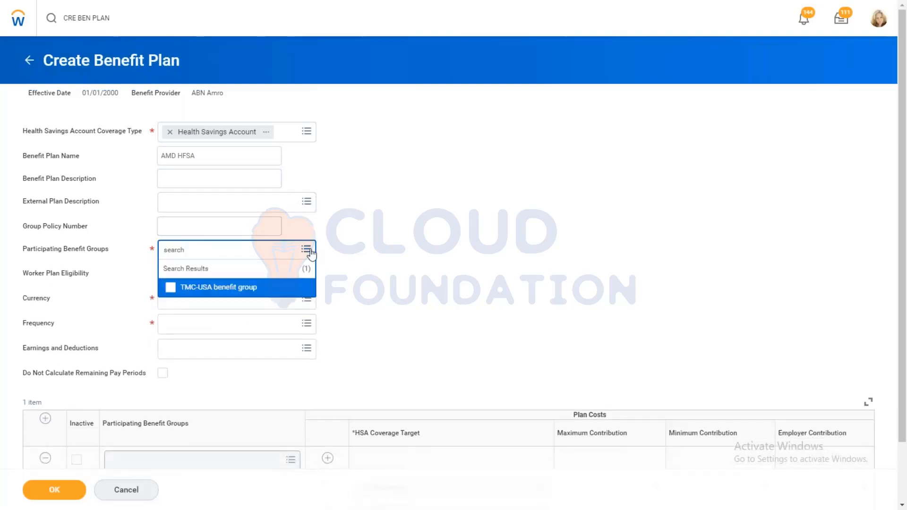
click(308, 250)
click(308, 252)
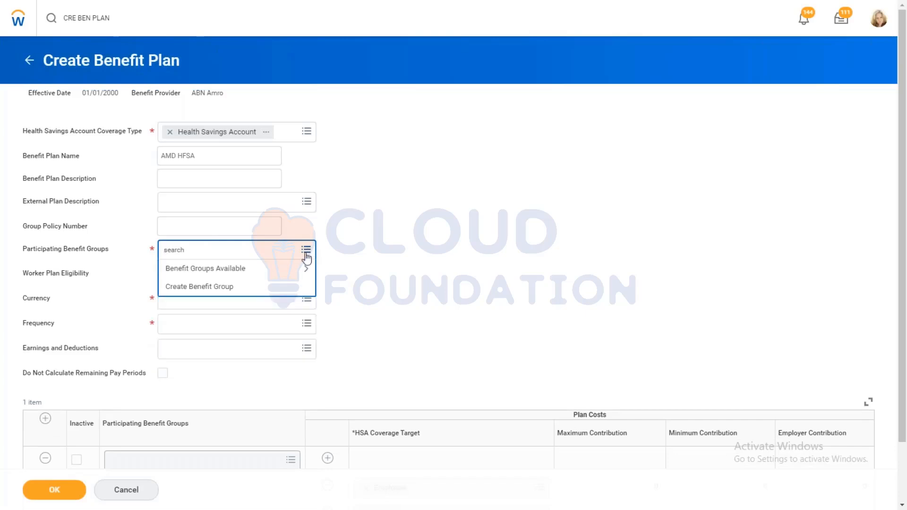
click(243, 270)
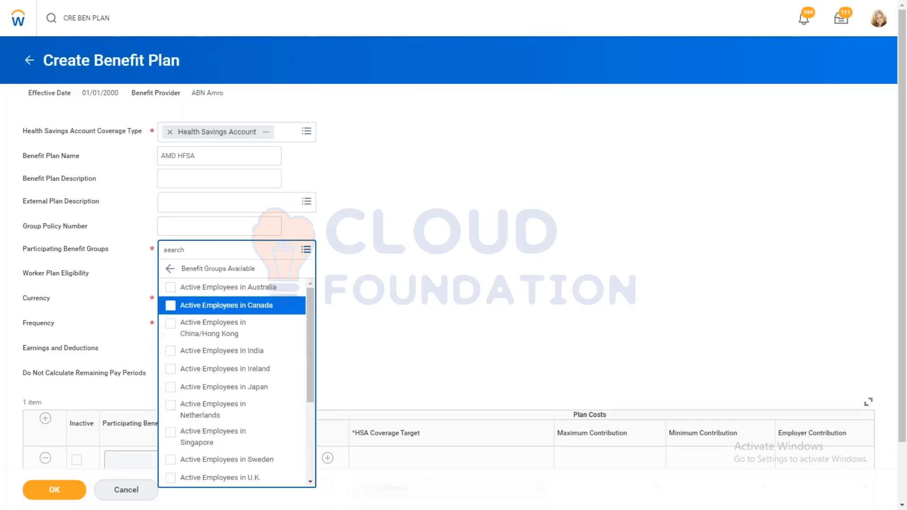
drag(310, 315, 302, 433)
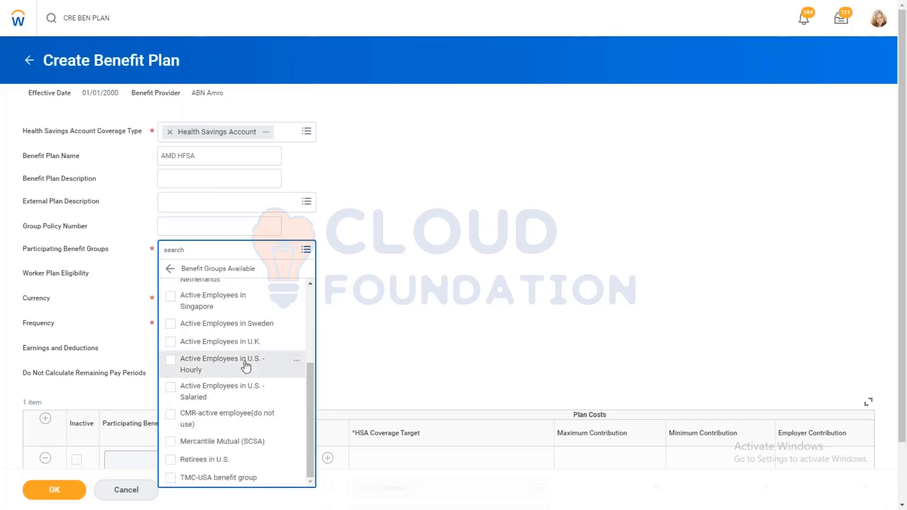
click(239, 392)
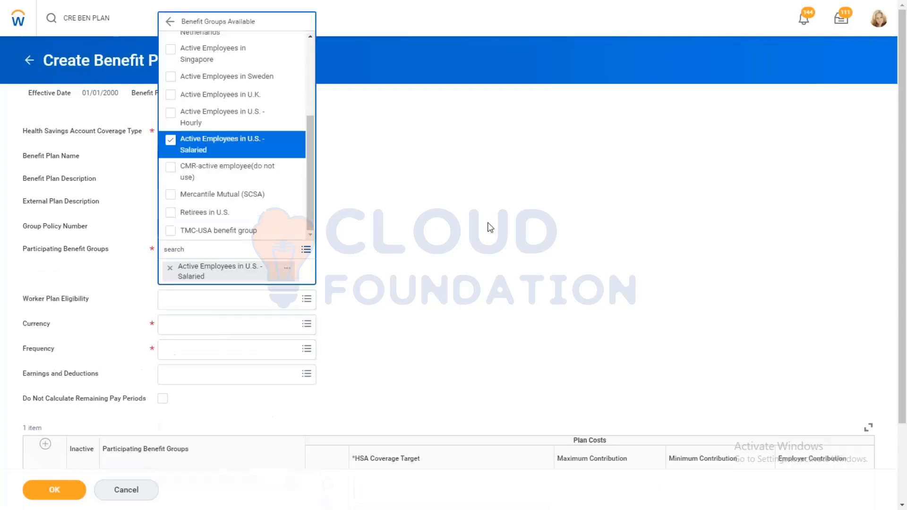
Step: Set the benefit plan's currency to USD and its frequency to Annual
click(186, 310)
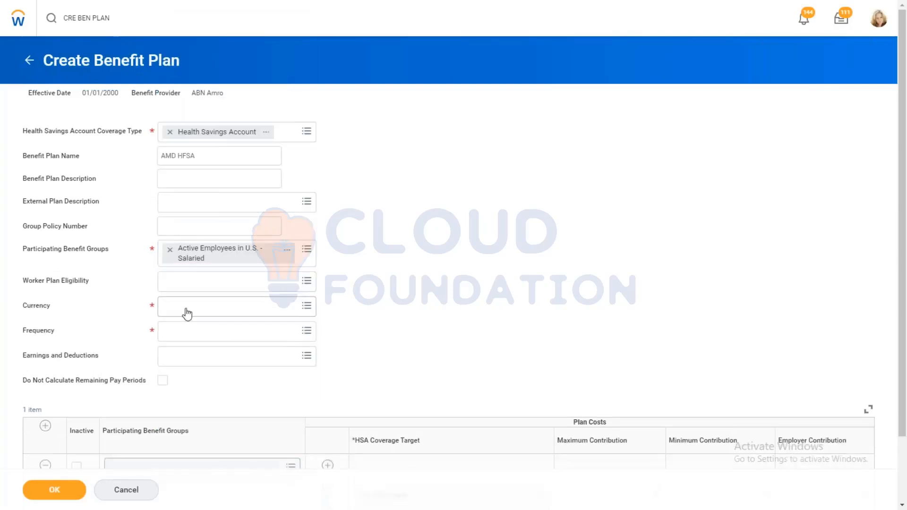
text(USD)
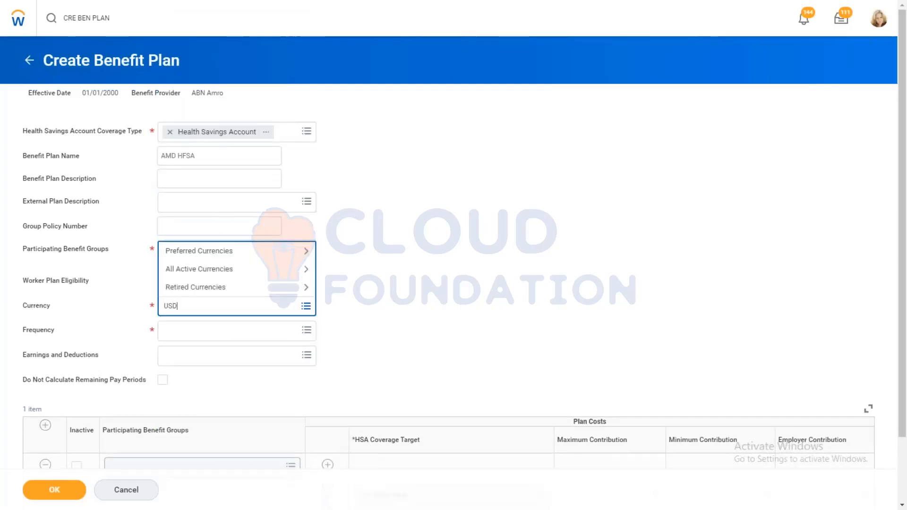
key(Return)
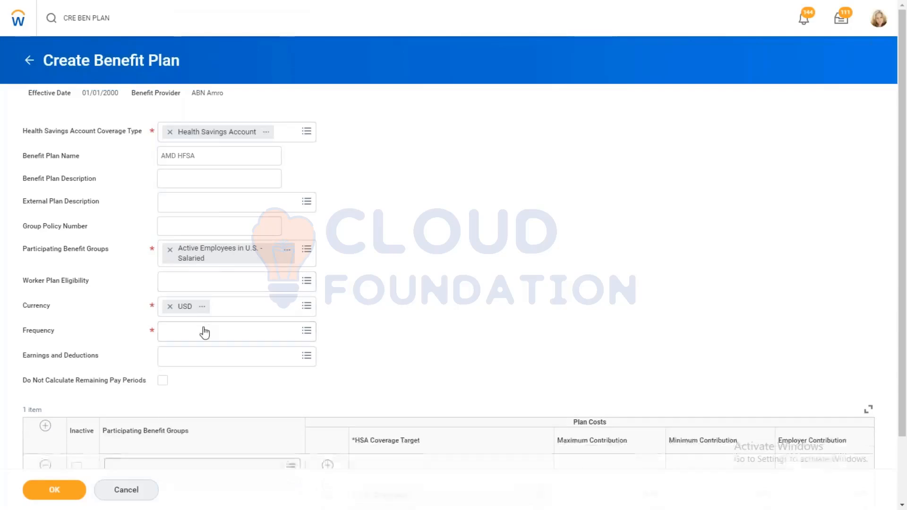
click(202, 333)
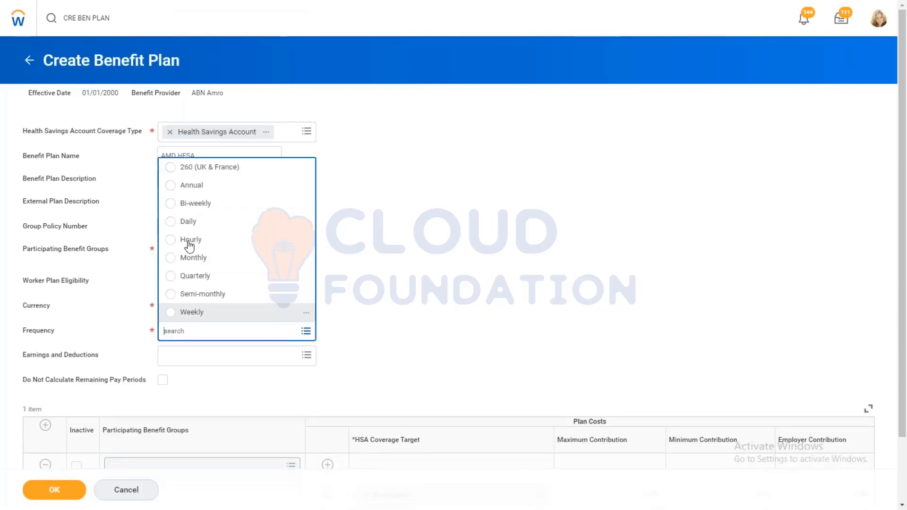
click(190, 186)
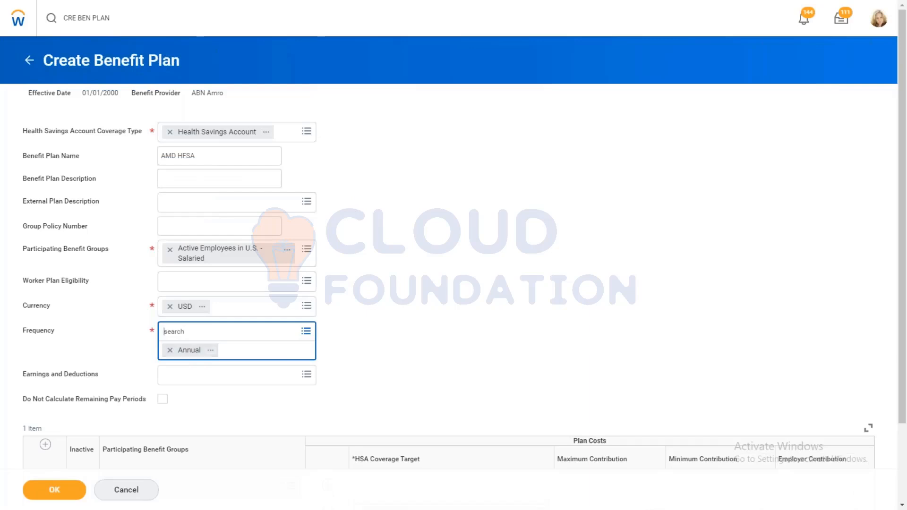
click(492, 209)
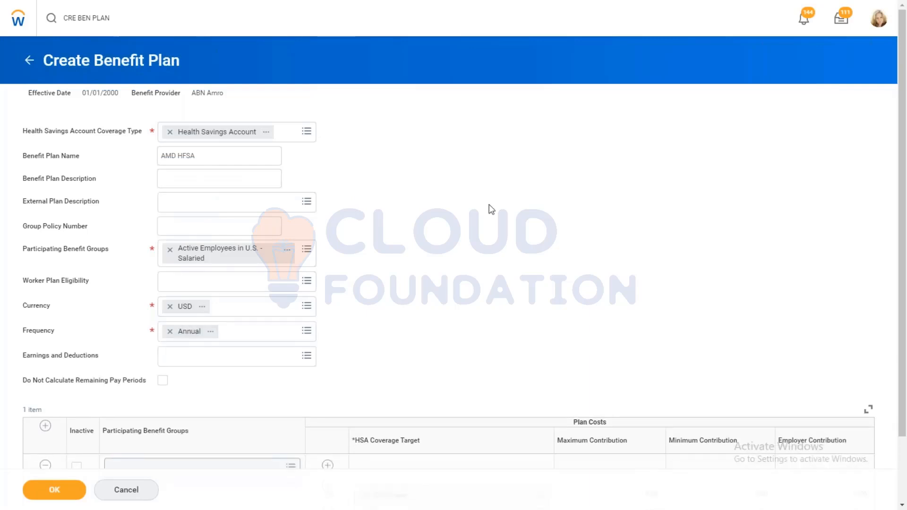
Step: Assign Active Employees in U.S. - Salaried to the plan costs row and remove the Family coverage target
scroll(492, 209, down, 1)
scroll(491, 210, down, 3)
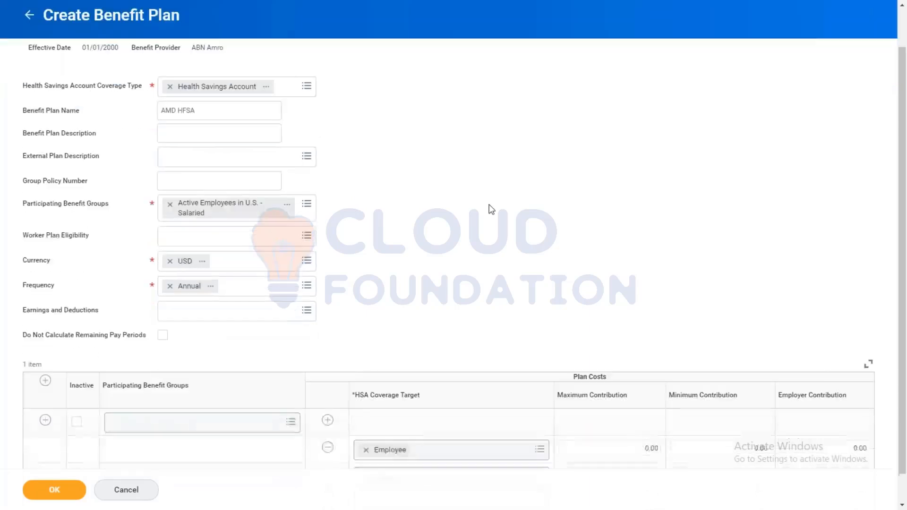
click(203, 401)
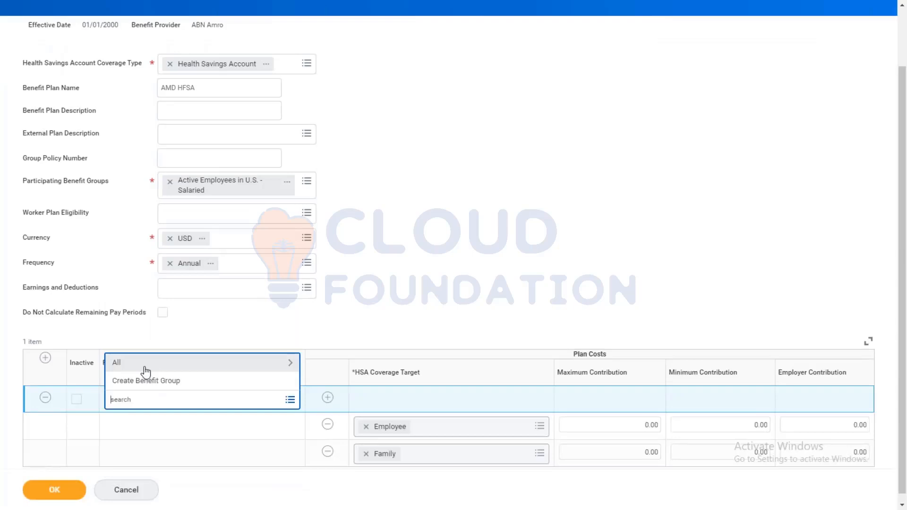
click(146, 371)
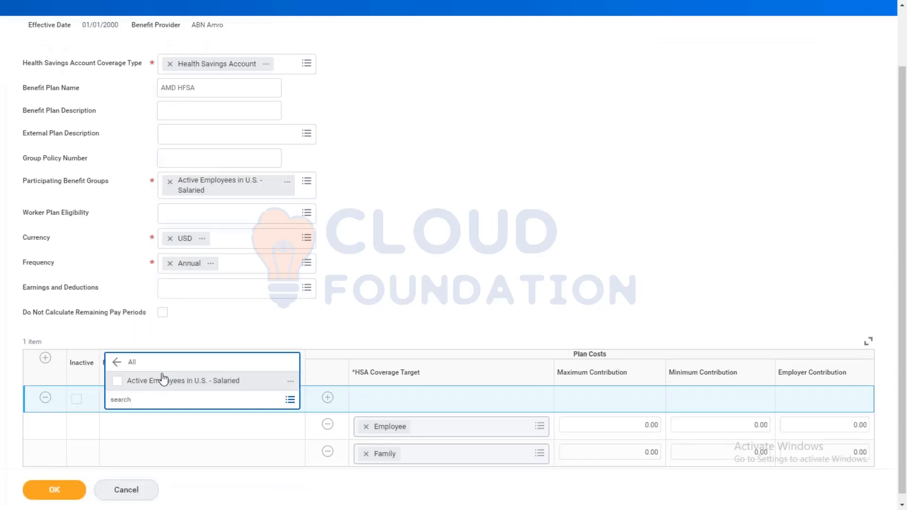
click(163, 380)
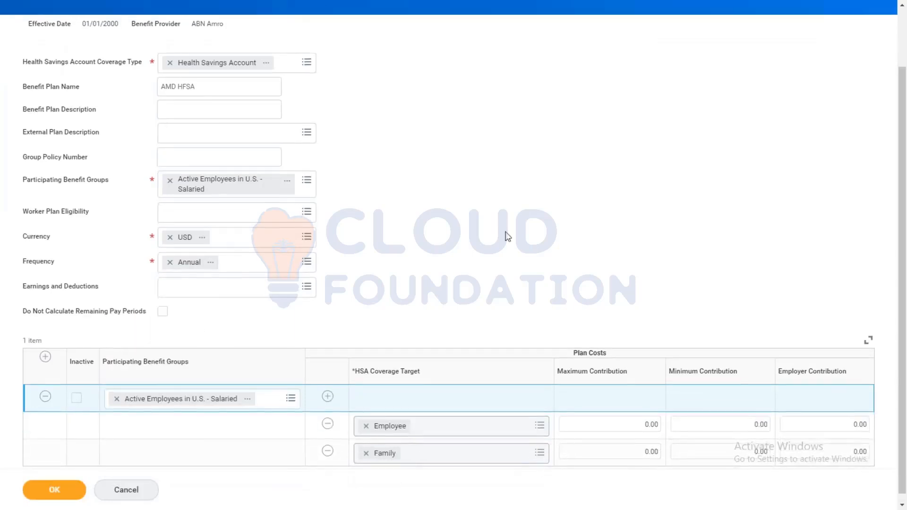
click(328, 444)
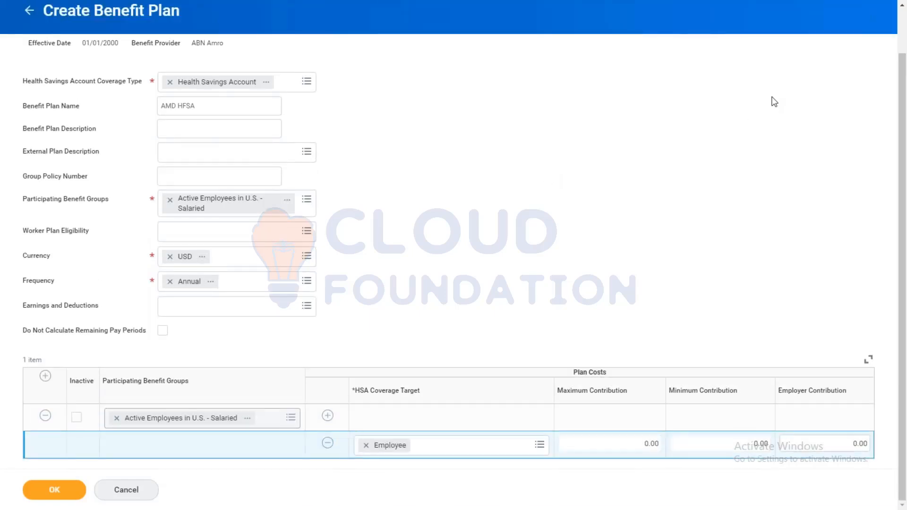
Step: Set the Employee maximum contribution to 500 and minimum contribution to 10, and submit the benefit plan
click(651, 443)
text(5000)
key(BackSpace)
click(732, 443)
text(10)
click(743, 335)
click(55, 490)
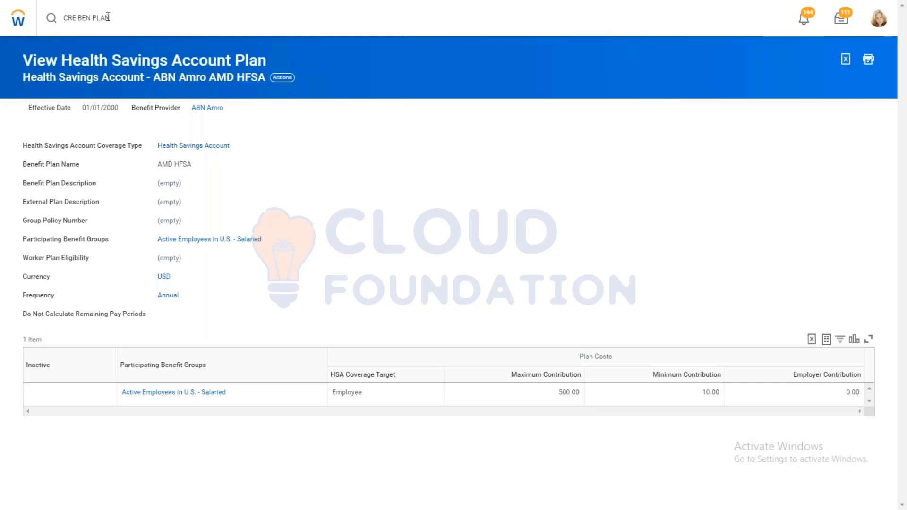
Step: Search for CREATE OPEN and open the Create Open Enrollment Event Type task
click(280, 79)
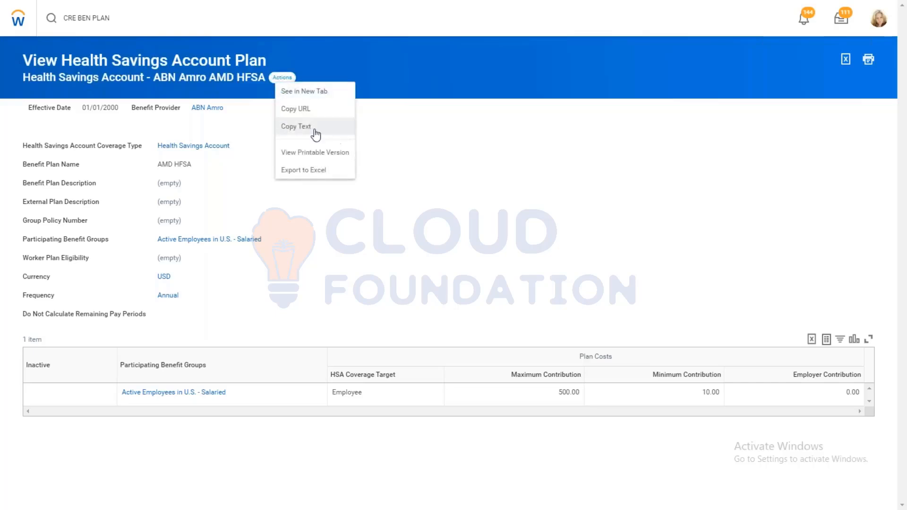
triple_click(85, 19)
text(CRE)
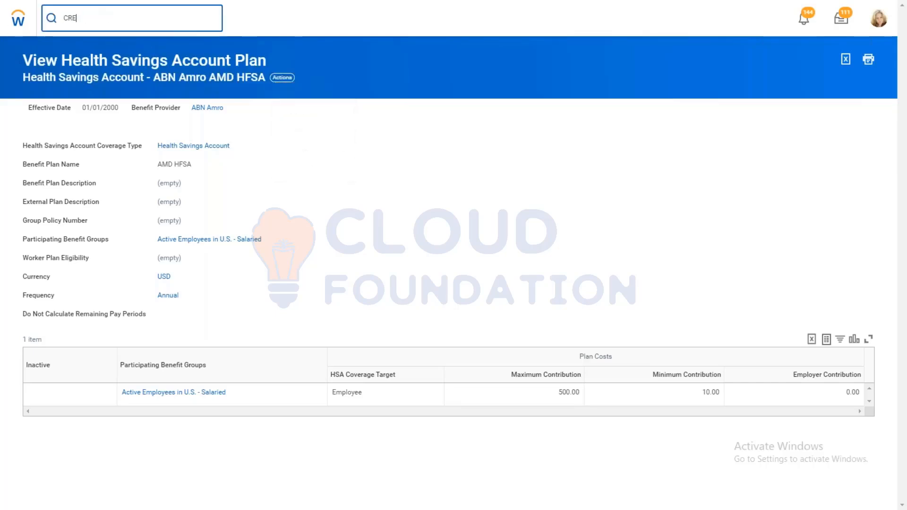
text(ATE)
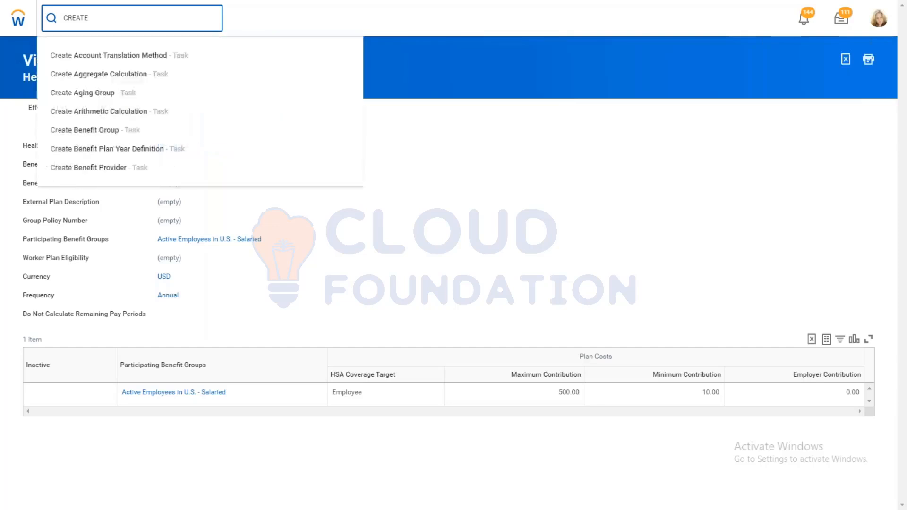
text( OPEN)
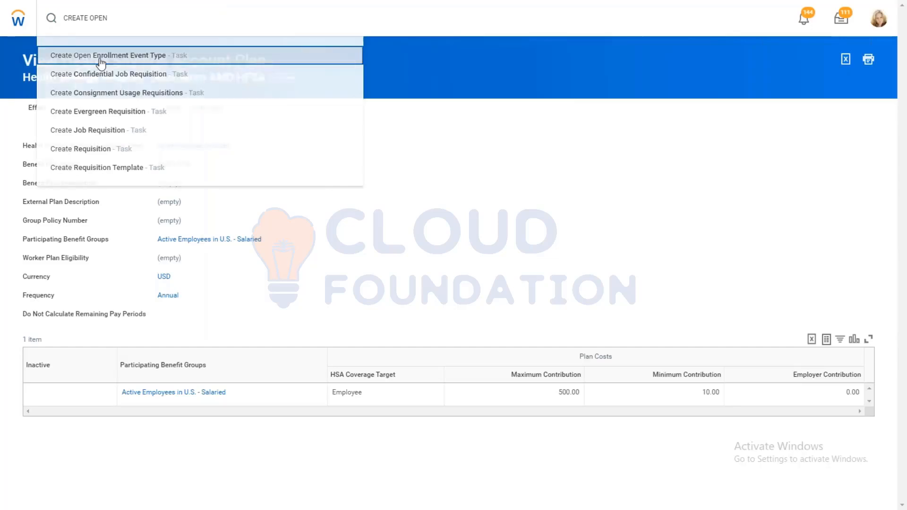
click(101, 62)
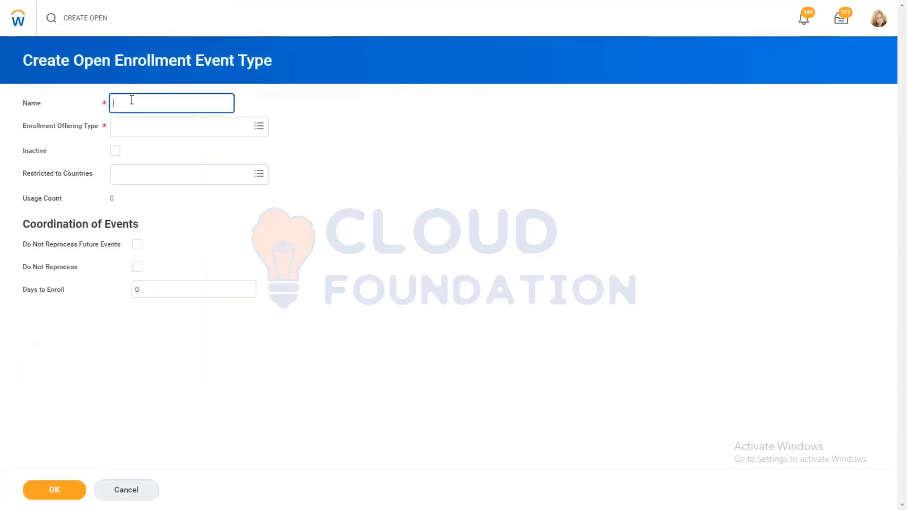
Step: Name the event type AMD - Ongoing Enrollment and choose the AMD - HFSA spending account as its enrollment offering type
text(AMD - Ongoing Enrollment)
key(Tab)
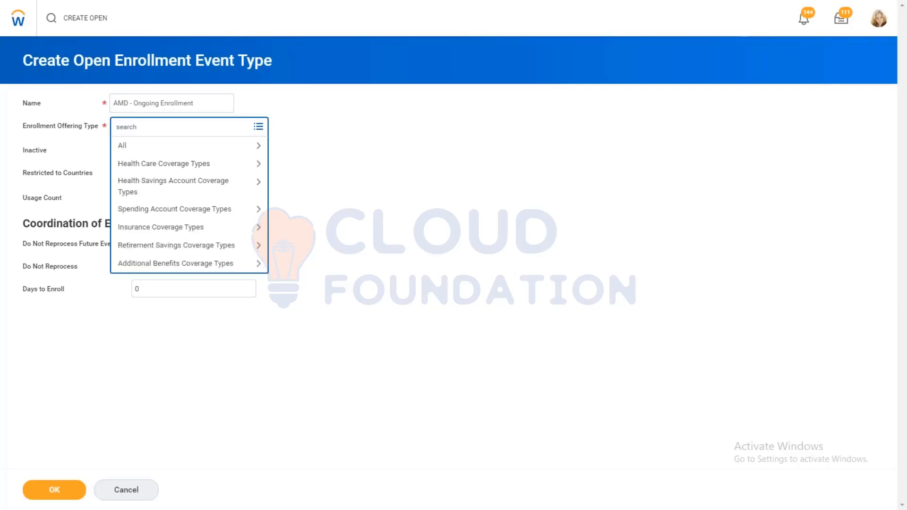
click(177, 188)
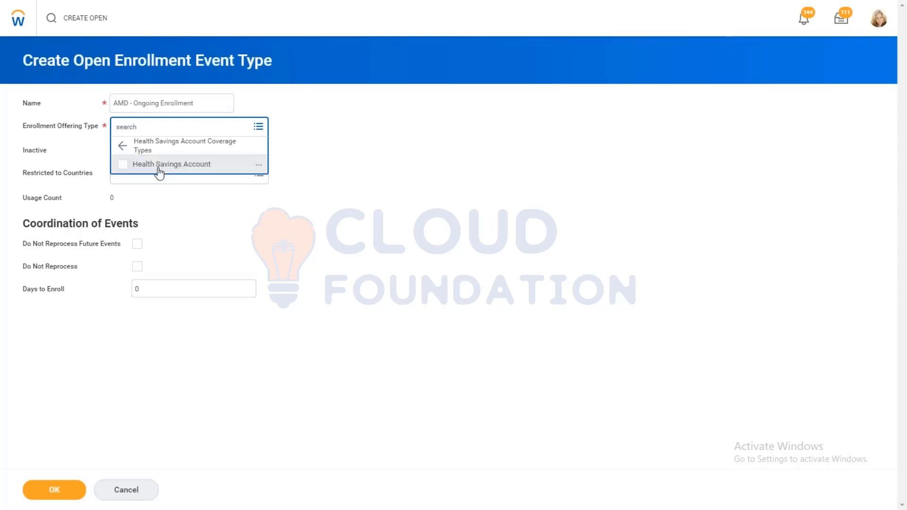
click(122, 145)
click(170, 209)
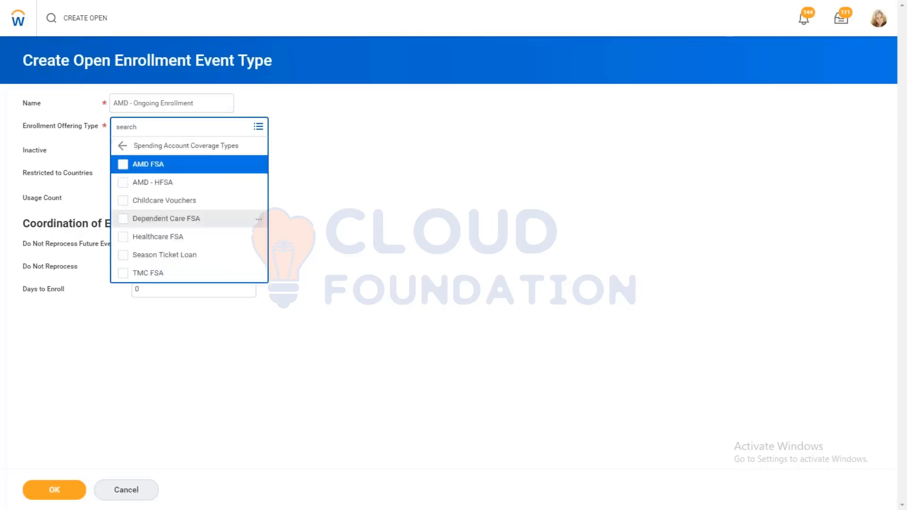
click(147, 182)
Step: Restrict the event type to the United States of America and complete its creation
click(148, 174)
text(usa)
key(Return)
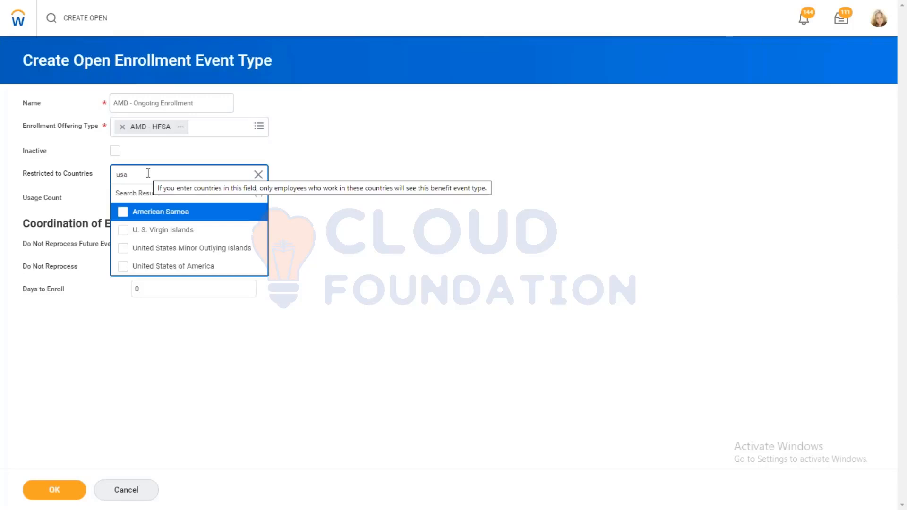
click(145, 266)
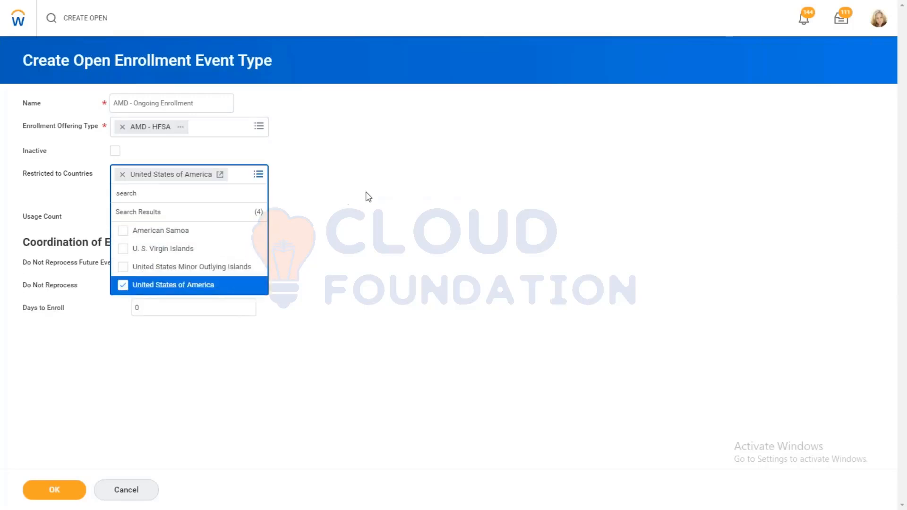
click(366, 197)
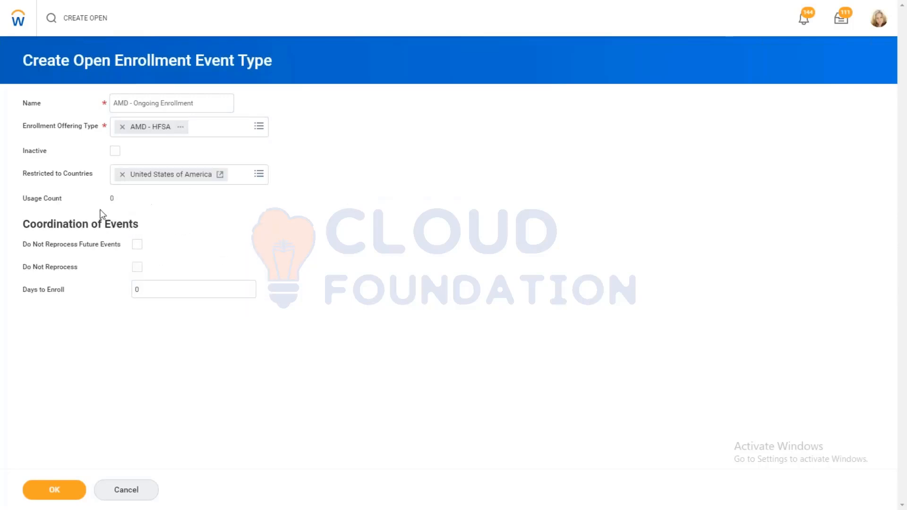
click(54, 490)
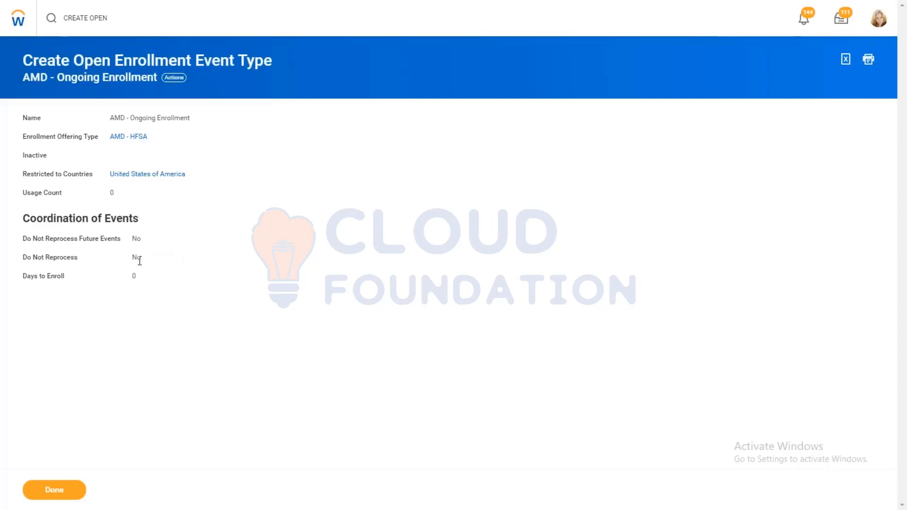
mouse_move(126, 248)
mouse_move(133, 277)
click(68, 489)
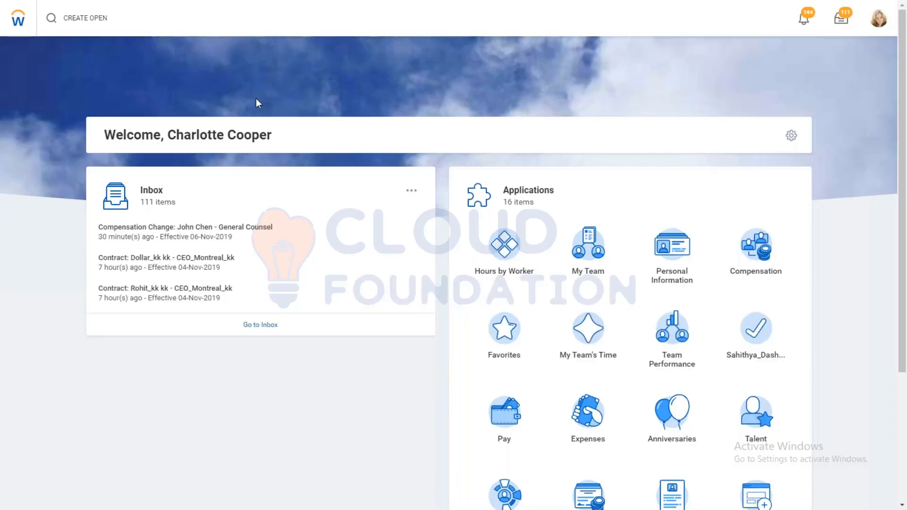
Step: Search for edit enrollment eve and open the Edit Enrollment Event Rule task
drag(113, 18, 63, 19)
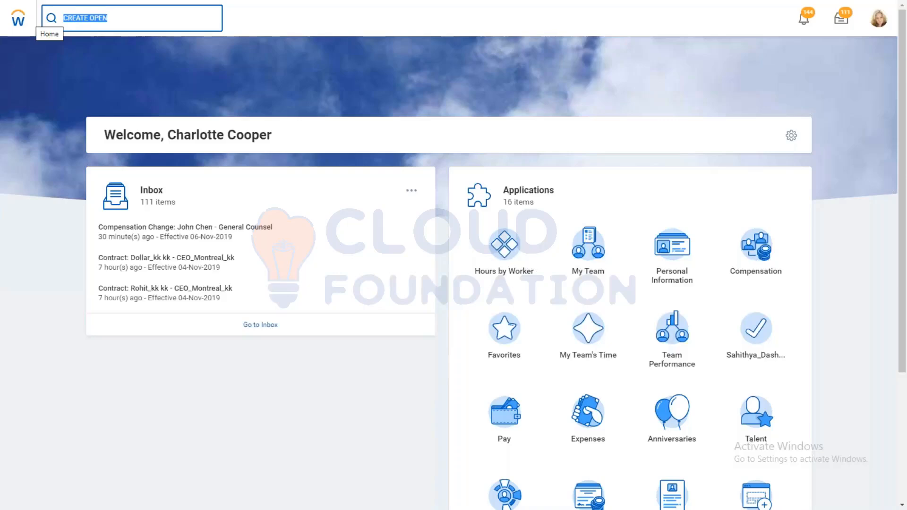
text(e)
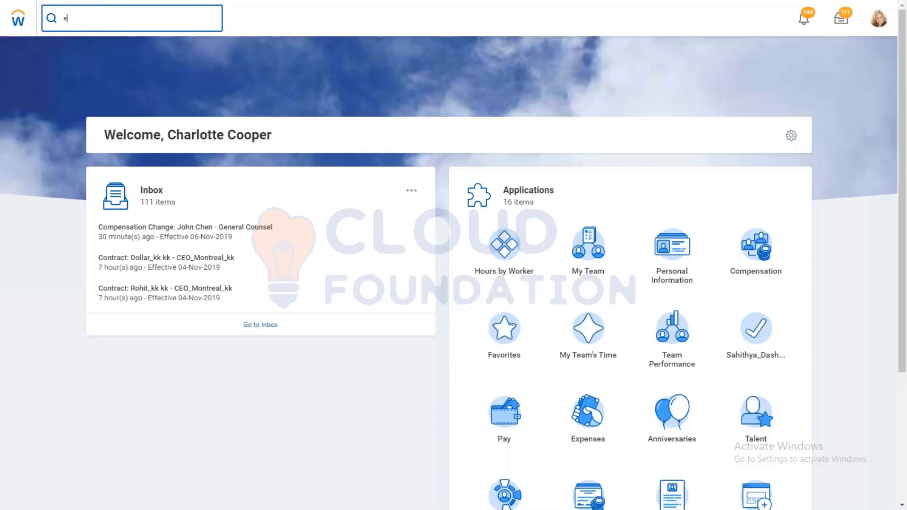
text(dit enrollem)
key(BackSpace)
key(BackSpace)
text(l men)
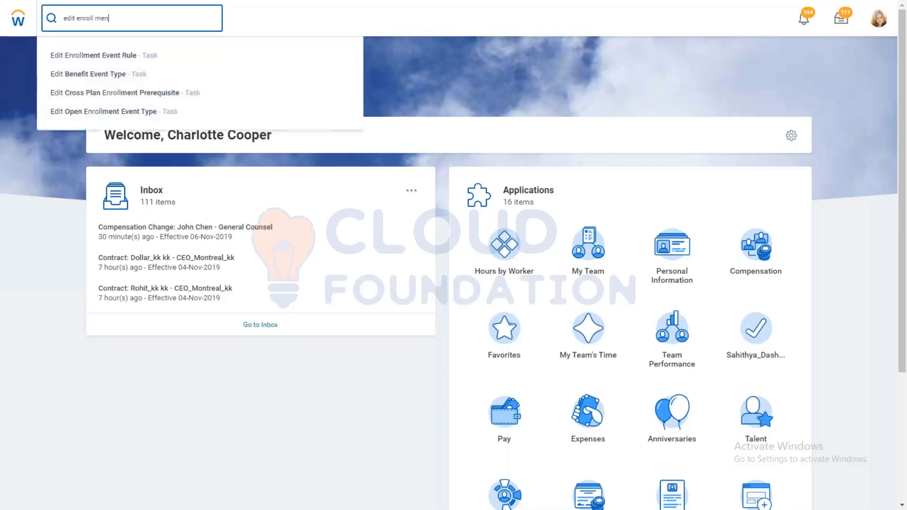
text(t eve)
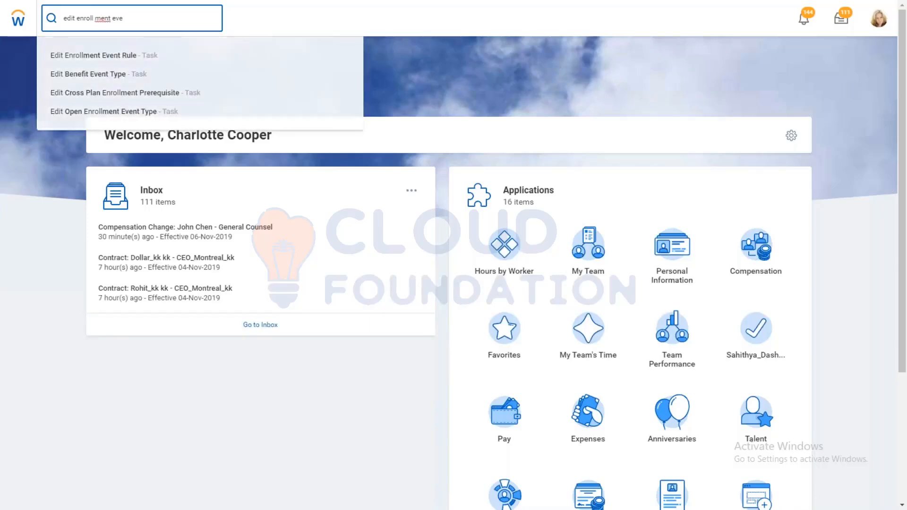
key(Return)
click(95, 22)
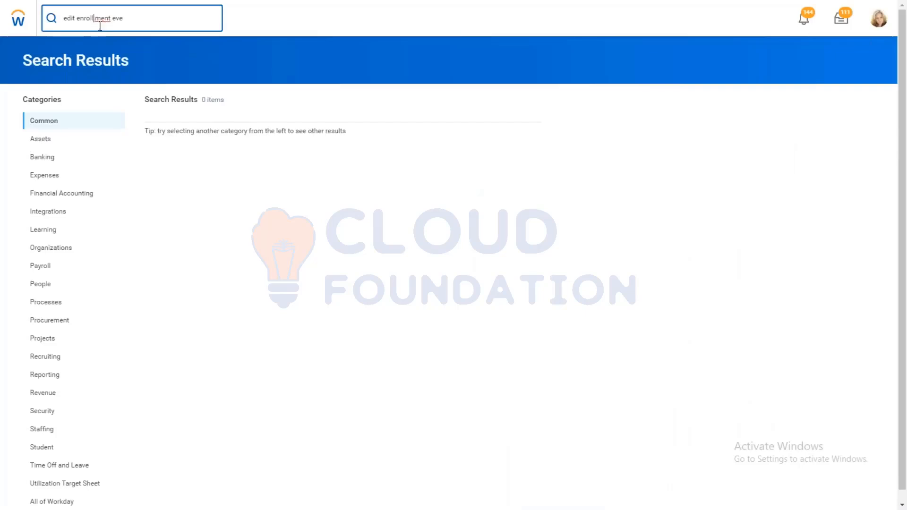
key(BackSpace)
click(109, 57)
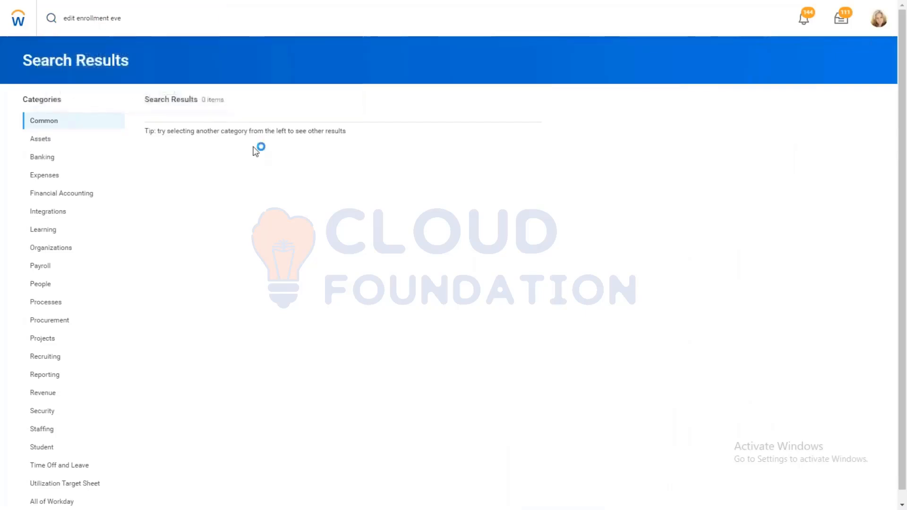
Step: Choose the rule named Enrollment Event Rule with effective date 01/01/2000 and open it for editing
click(164, 104)
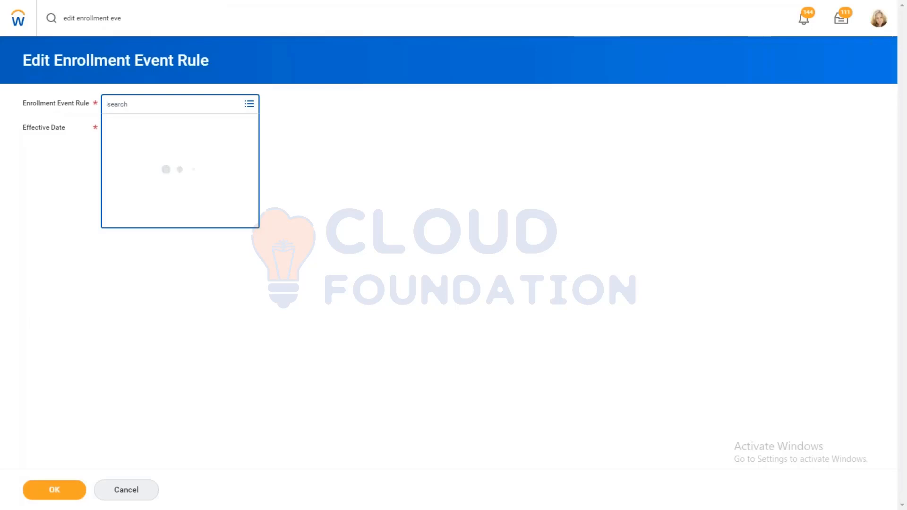
click(138, 122)
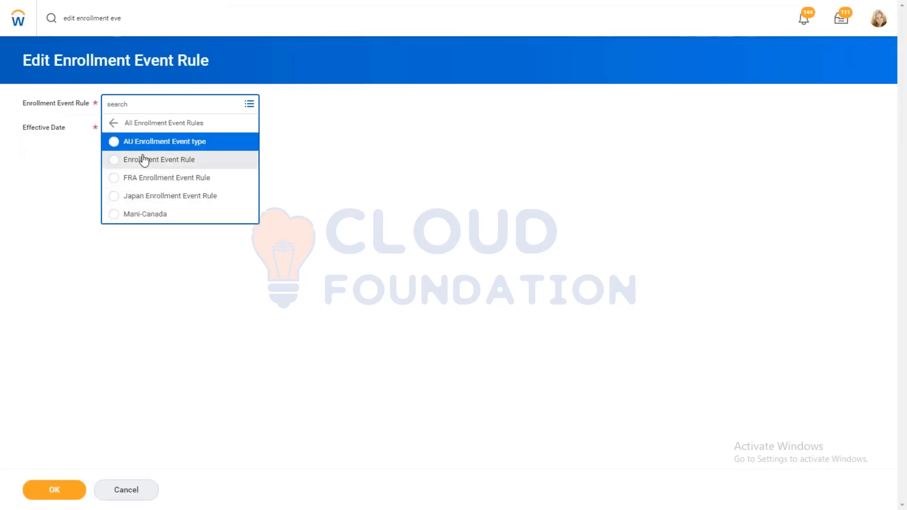
click(144, 160)
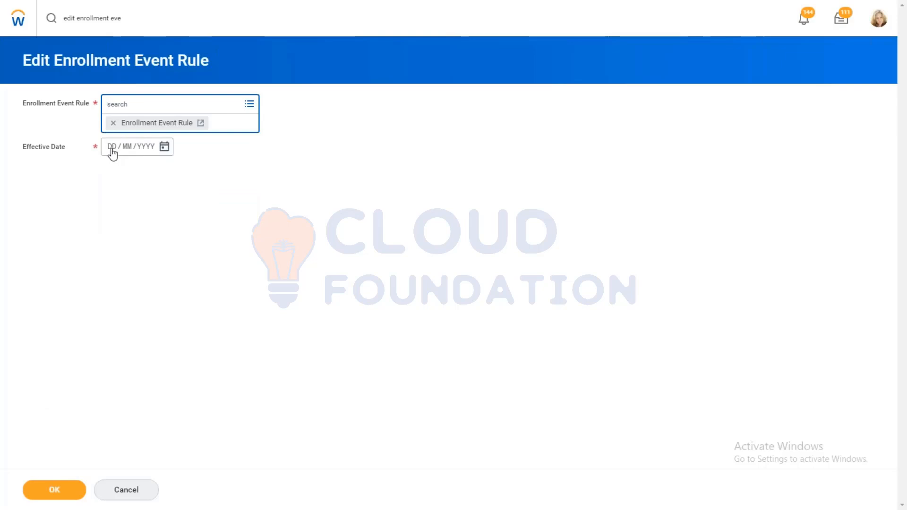
click(111, 127)
text(01 / 01 / 2000)
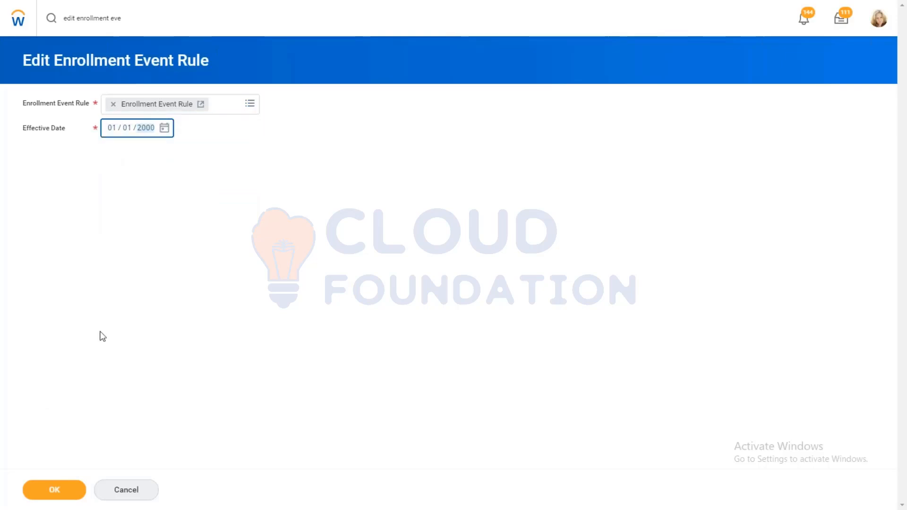
click(60, 490)
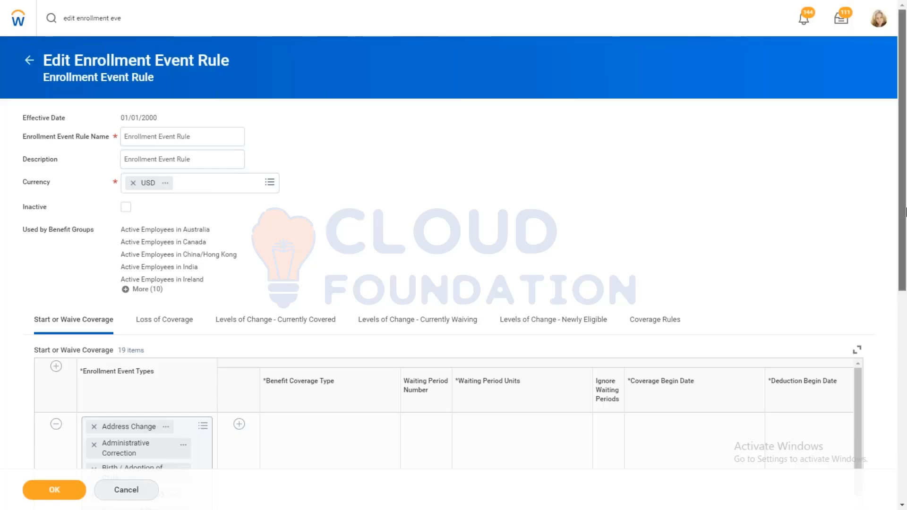
Step: Examine the Start or Waive Coverage rules and the details of the Address Change event type
drag(906, 214, 906, 227)
scroll(906, 228, down, 2)
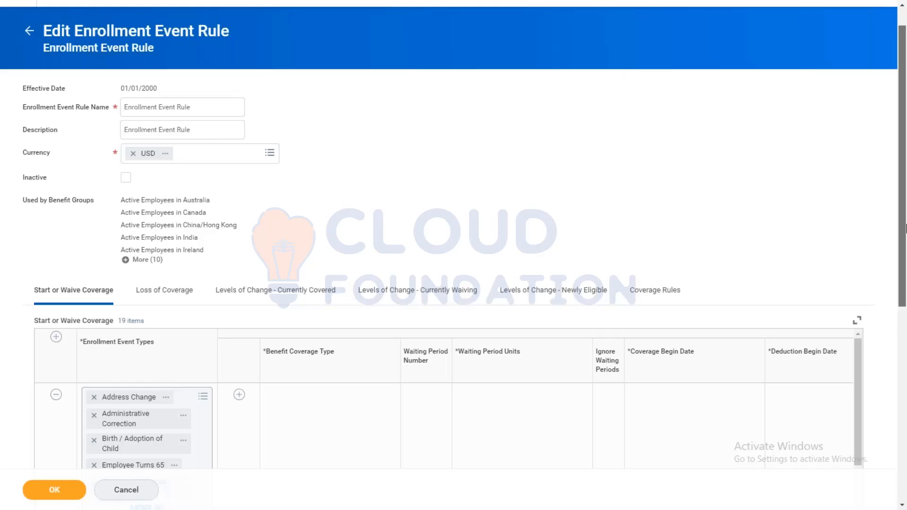
drag(905, 235, 905, 342)
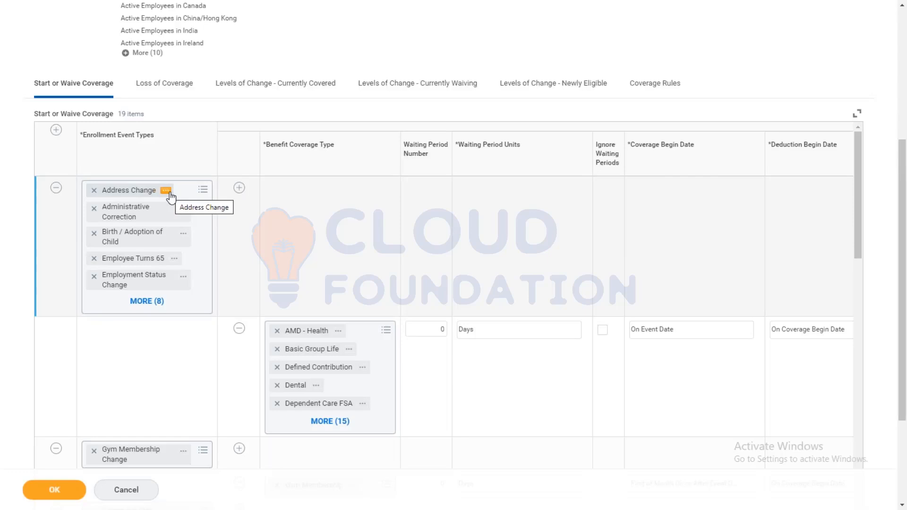
click(171, 195)
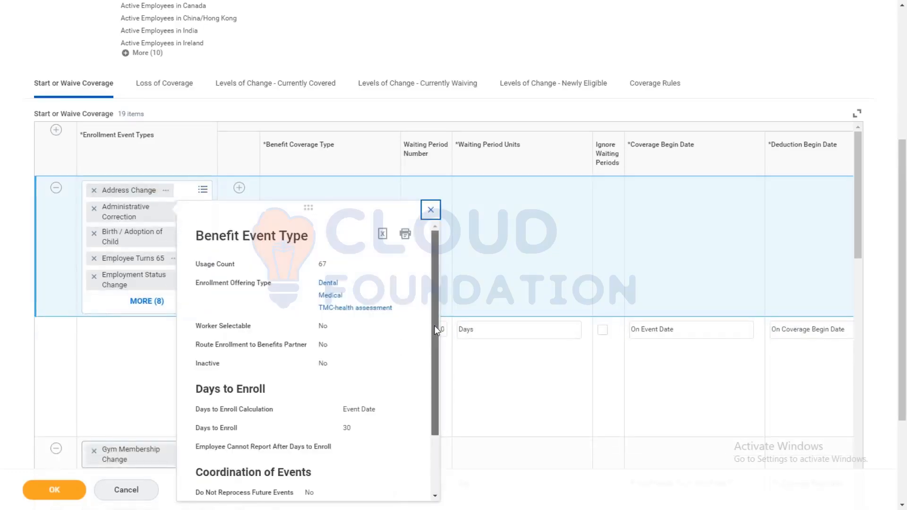
scroll(432, 341, down, 1)
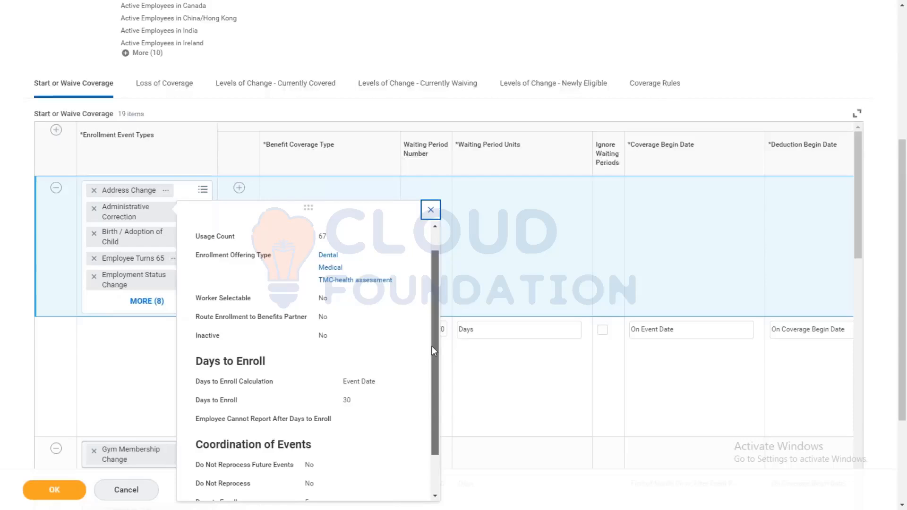
scroll(432, 346, up, 2)
click(481, 275)
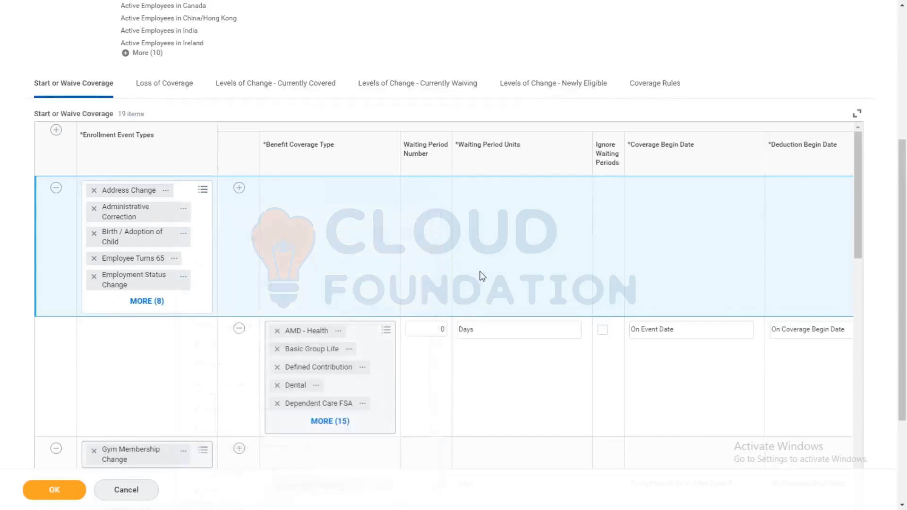
Step: Add a Start or Waive Coverage row for the AMD - Ongoing Enrollment event type, checking the AMD event types' details before choosing it
click(138, 191)
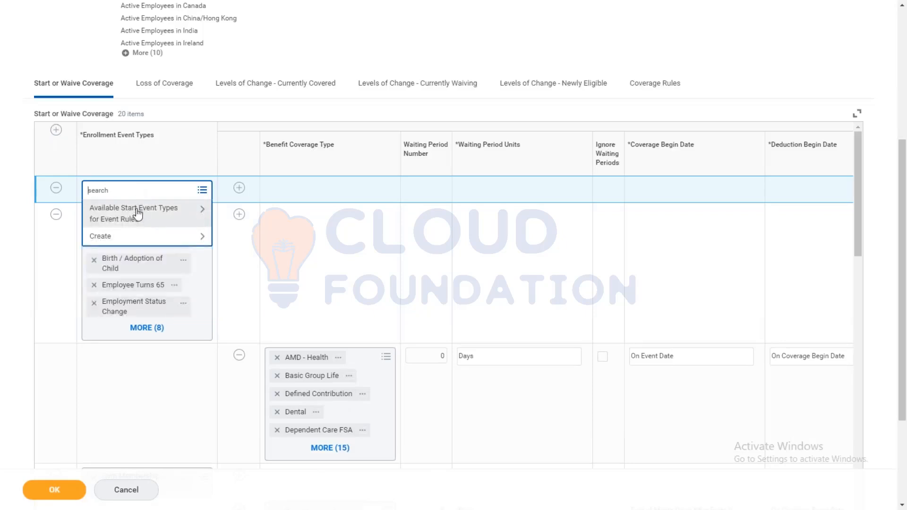
text(amd)
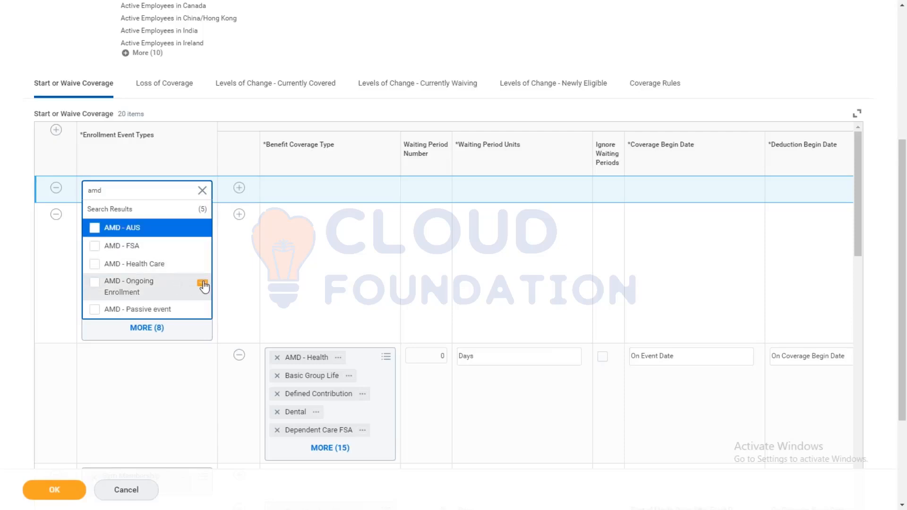
click(203, 283)
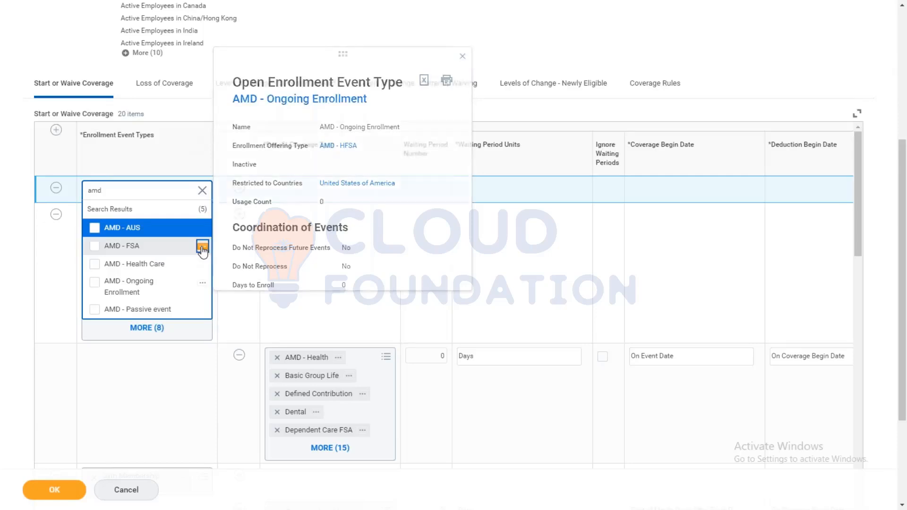
click(202, 249)
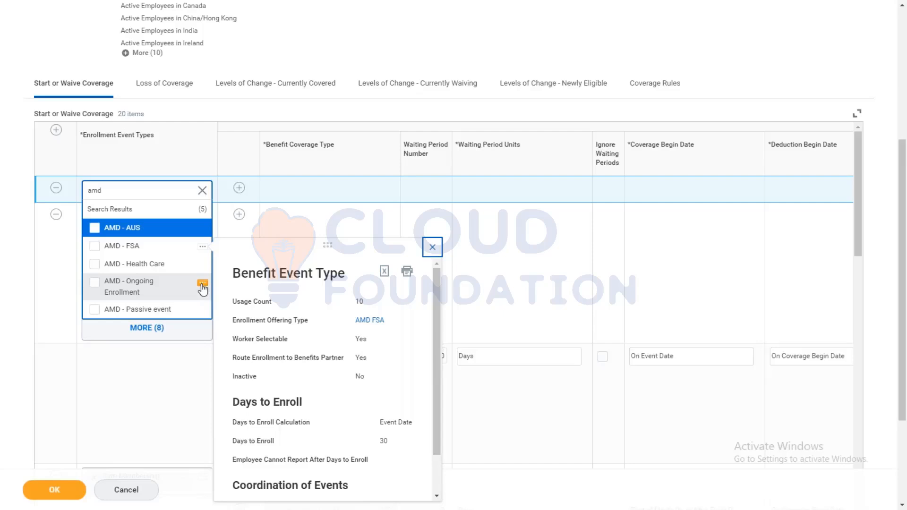
click(202, 284)
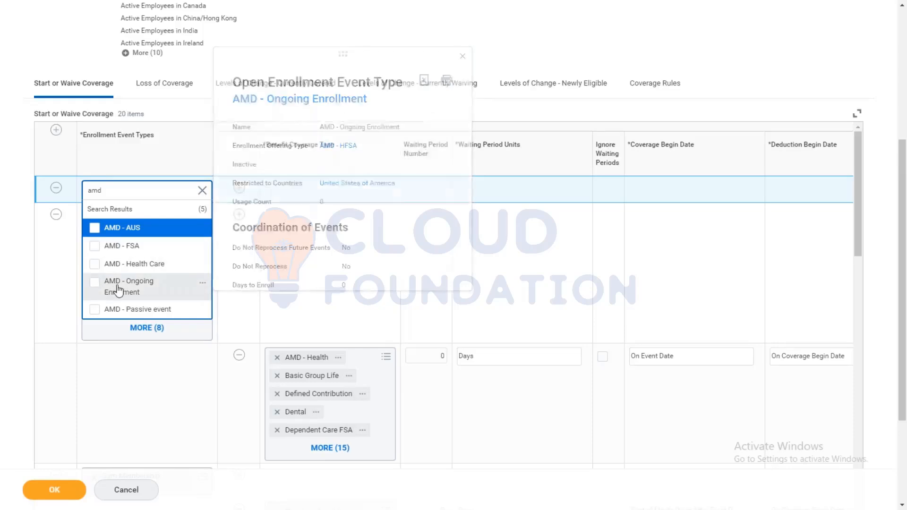
click(119, 291)
click(296, 243)
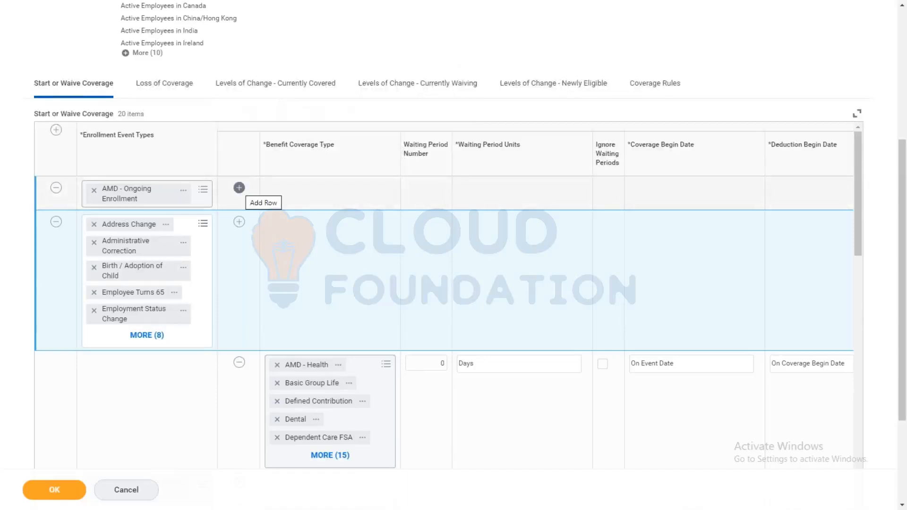
Step: Add a coverage row under AMD - Ongoing Enrollment with AMD - HFSA as its benefit coverage type
click(239, 188)
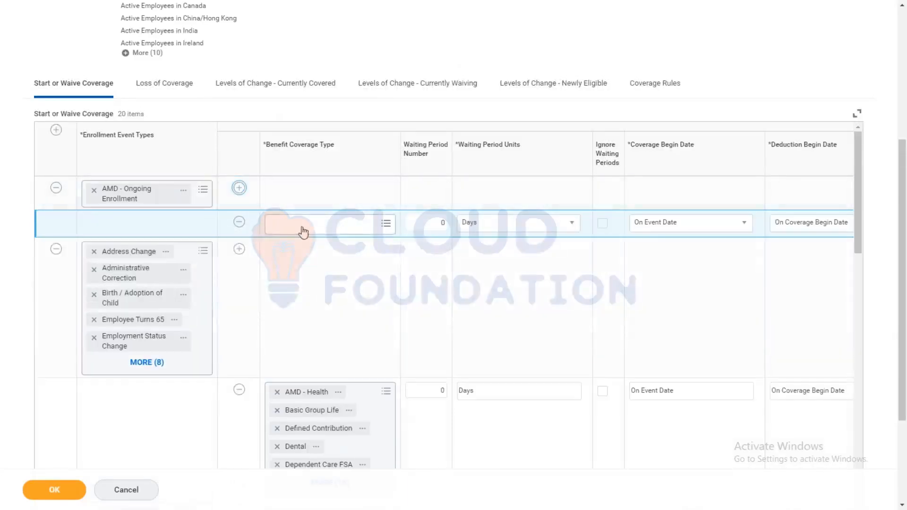
click(302, 230)
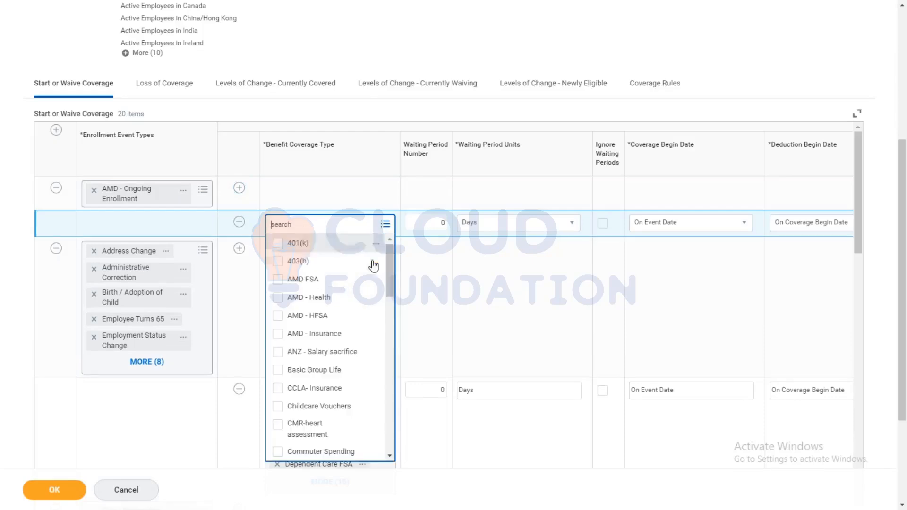
drag(388, 269, 382, 236)
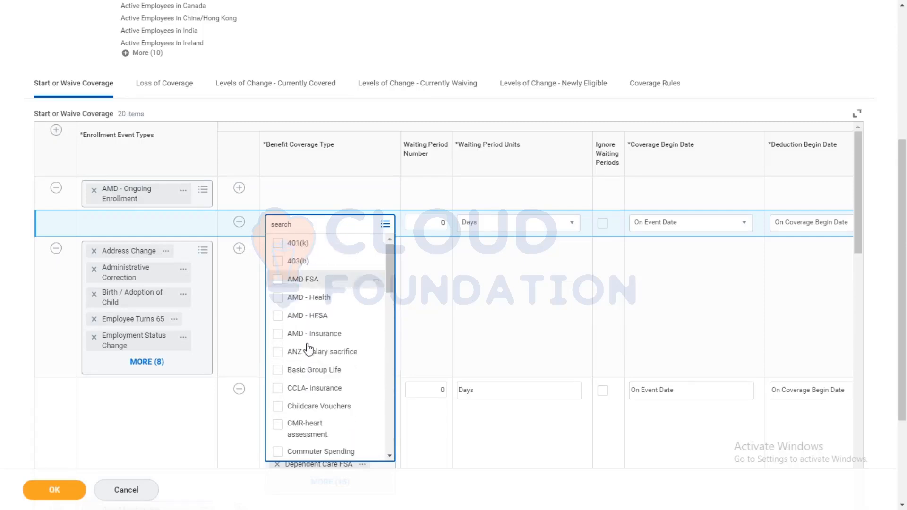
click(293, 315)
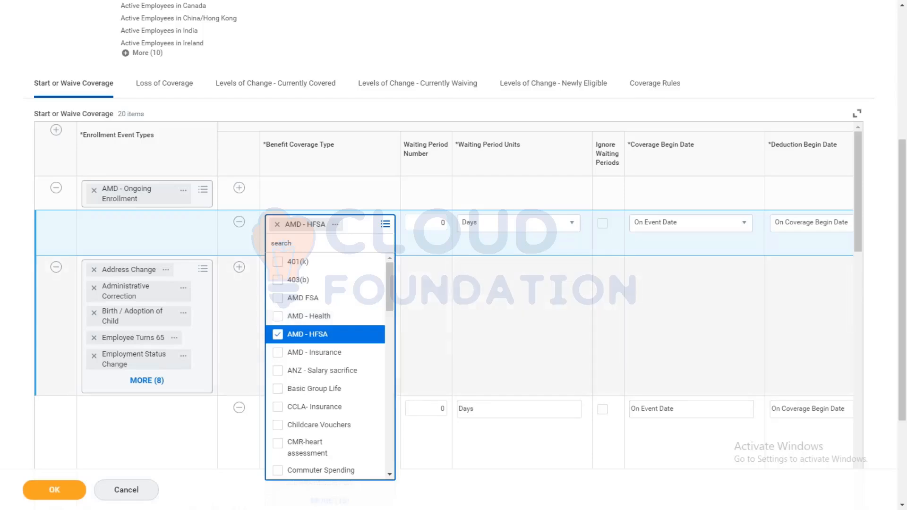
click(454, 315)
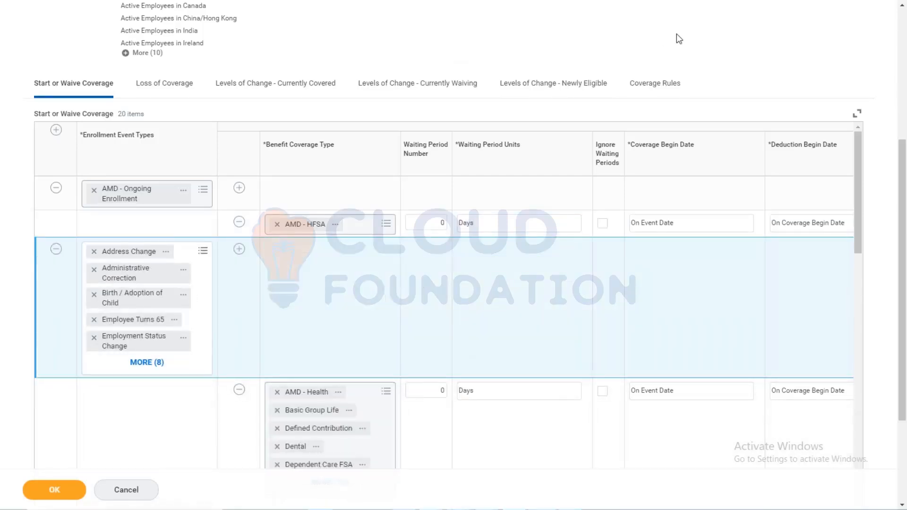
Step: In Coverage Rules, add a row for the AMD - Ongoing Enrollment event type and a blank benefit coverage row under it
click(662, 85)
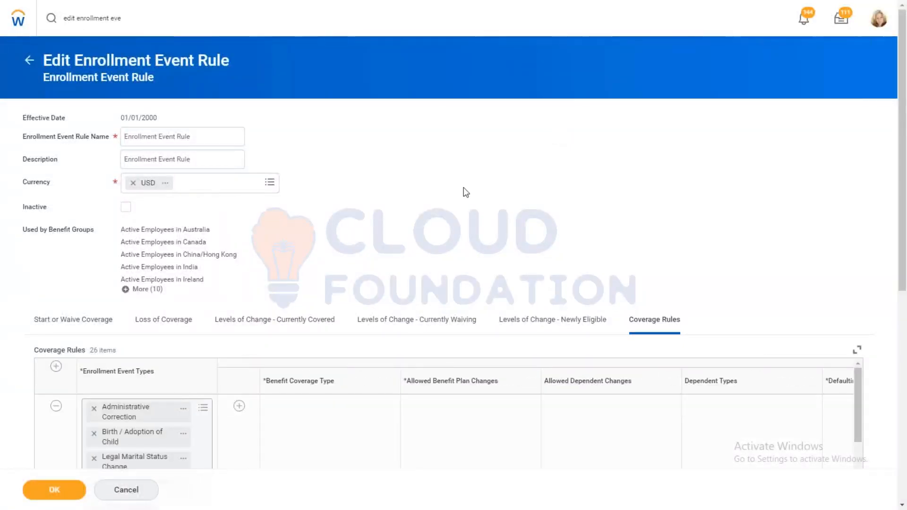
scroll(465, 192, down, 8)
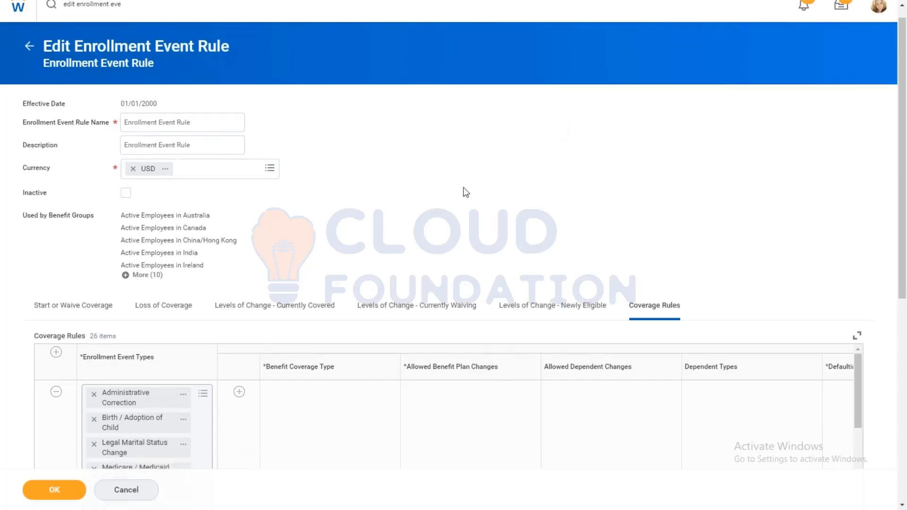
scroll(466, 193, up, 6)
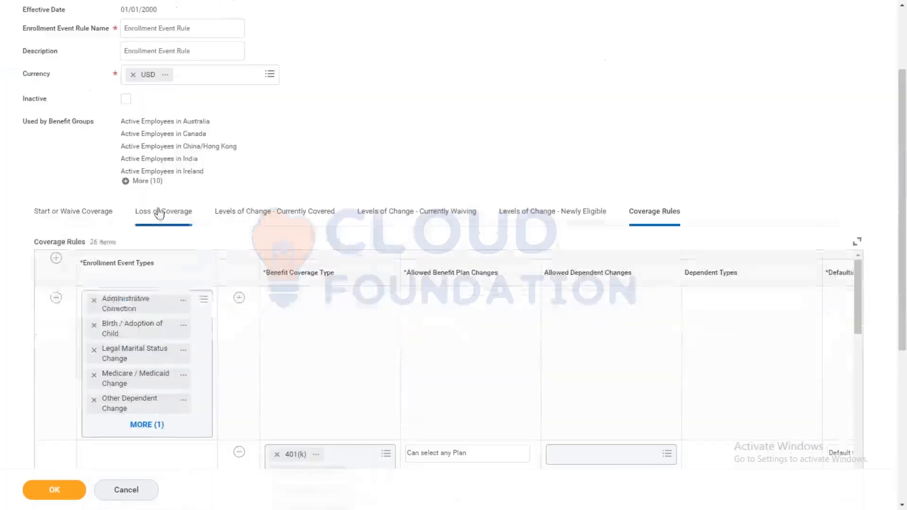
click(56, 260)
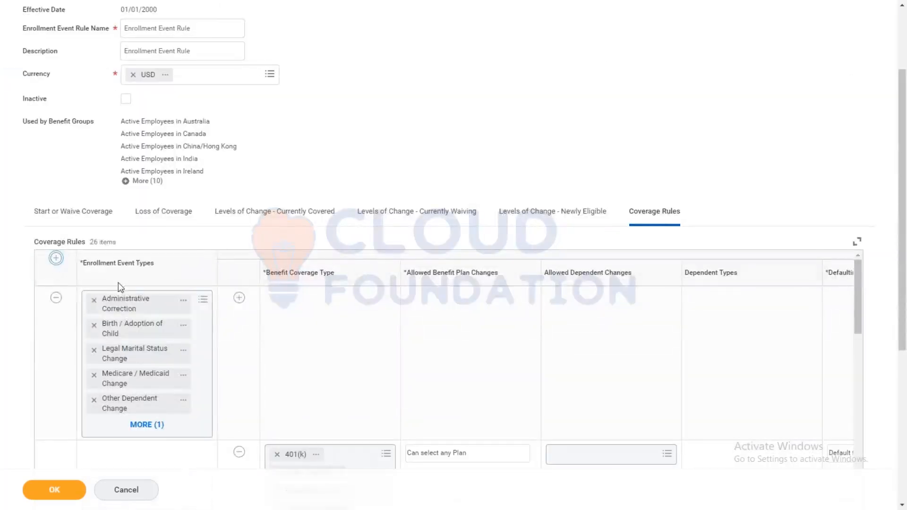
click(118, 299)
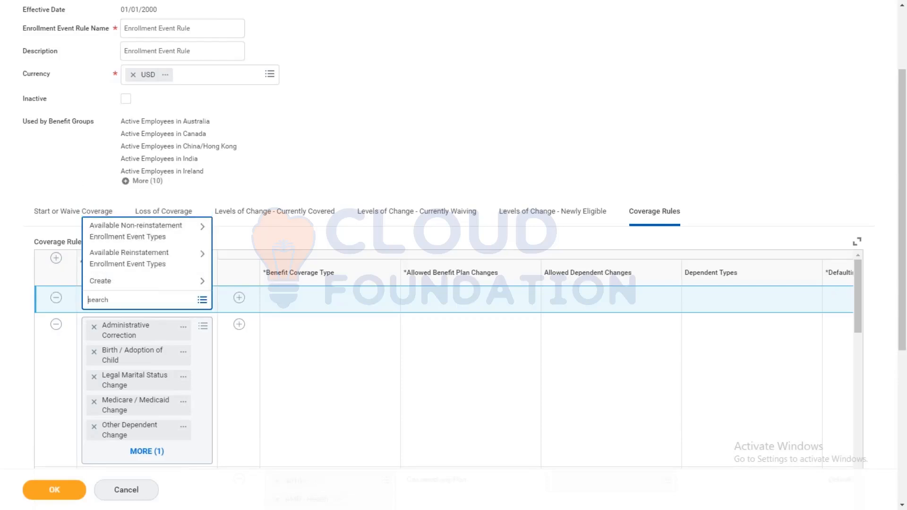
text(amd)
key(Return)
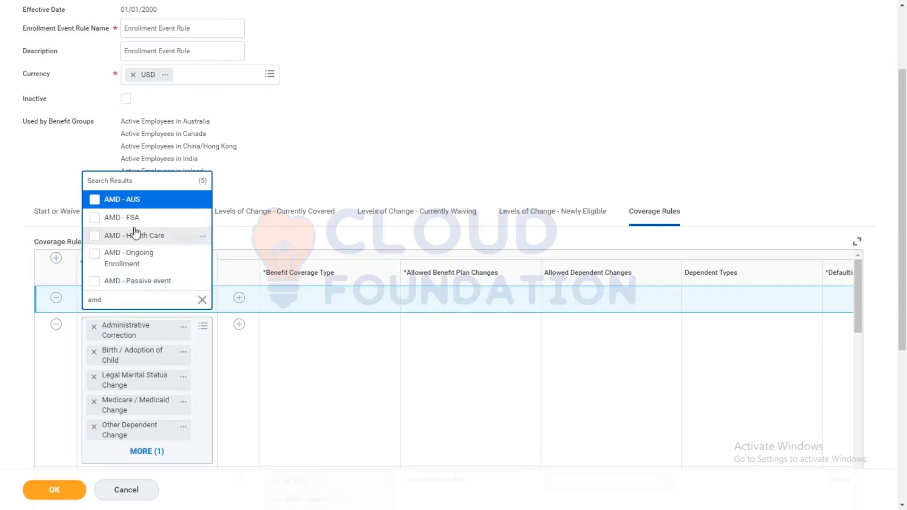
click(143, 261)
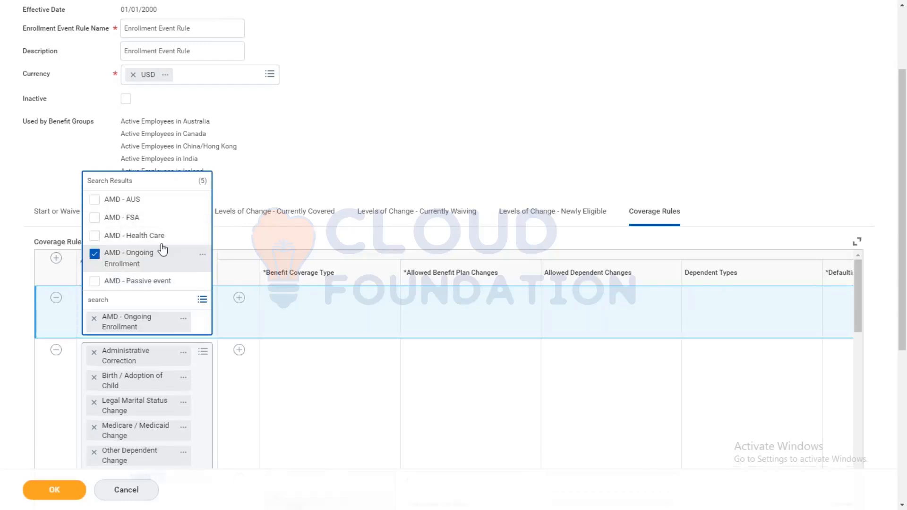
click(292, 314)
click(240, 298)
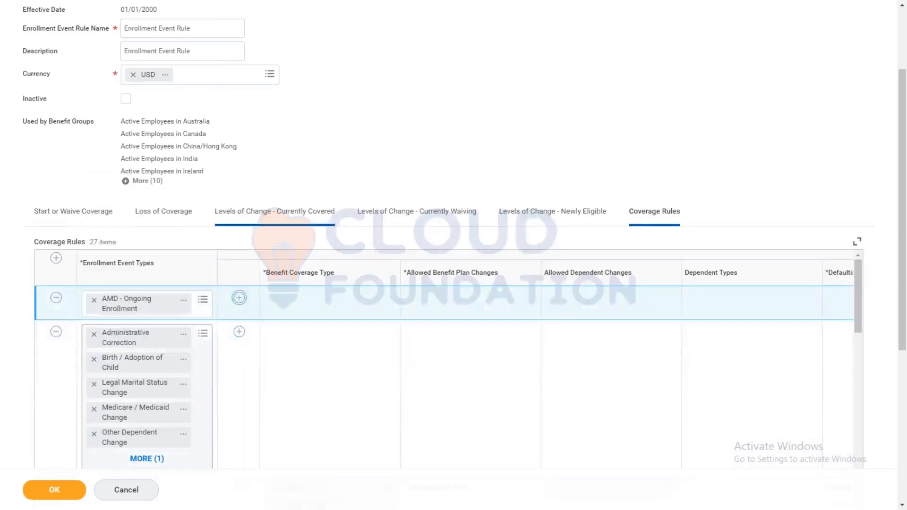
Step: Set the new coverage rule's benefit coverage type to AMD - HFSA and its allowed benefit plan changes to Current Plan Only
click(325, 341)
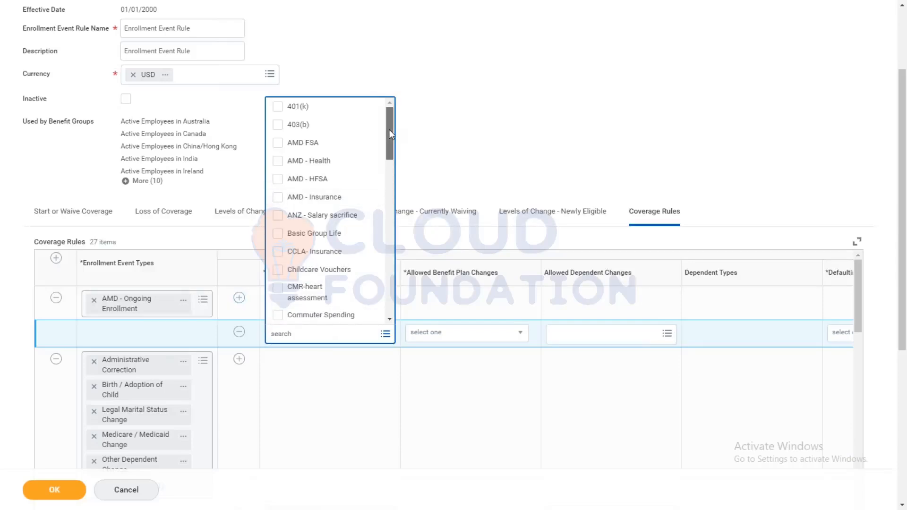
click(314, 184)
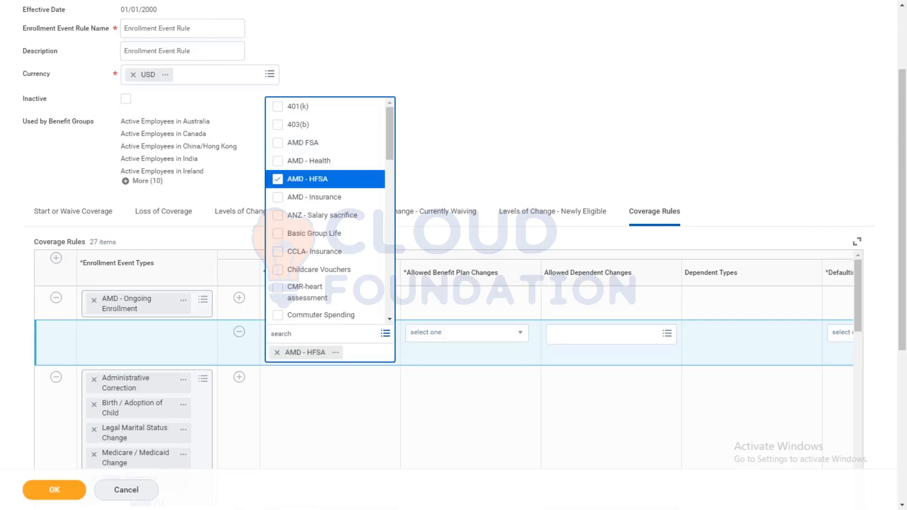
click(435, 130)
click(458, 336)
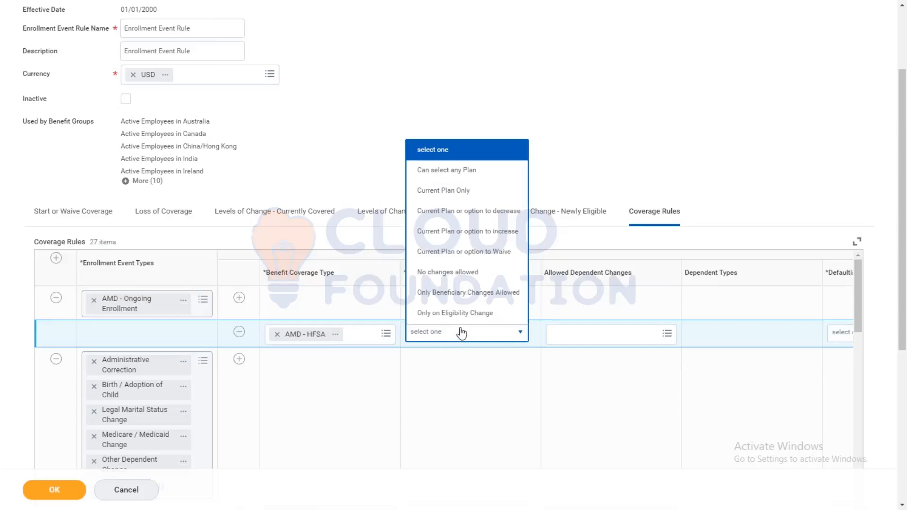
click(445, 196)
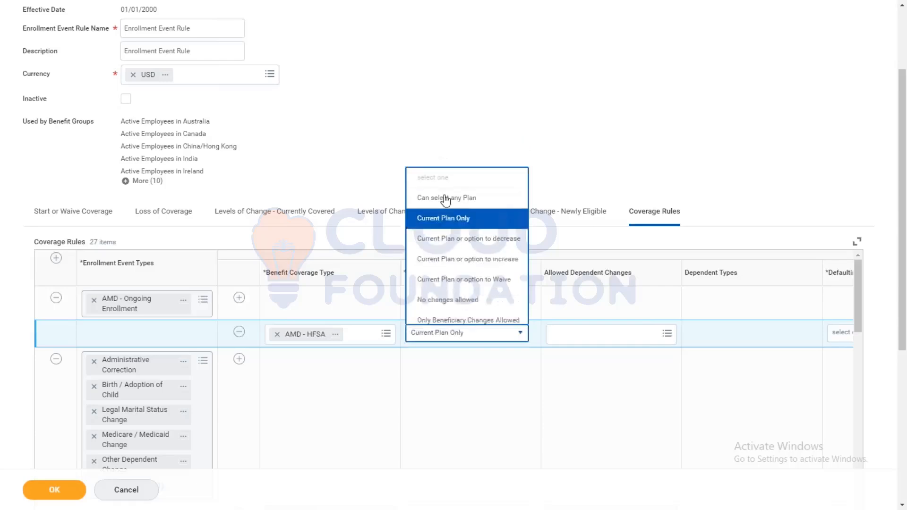
click(573, 332)
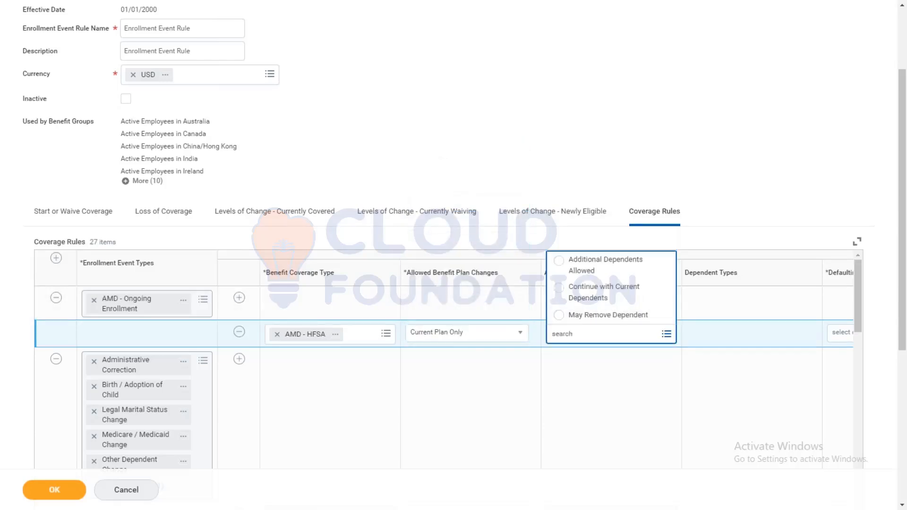
click(529, 476)
click(417, 411)
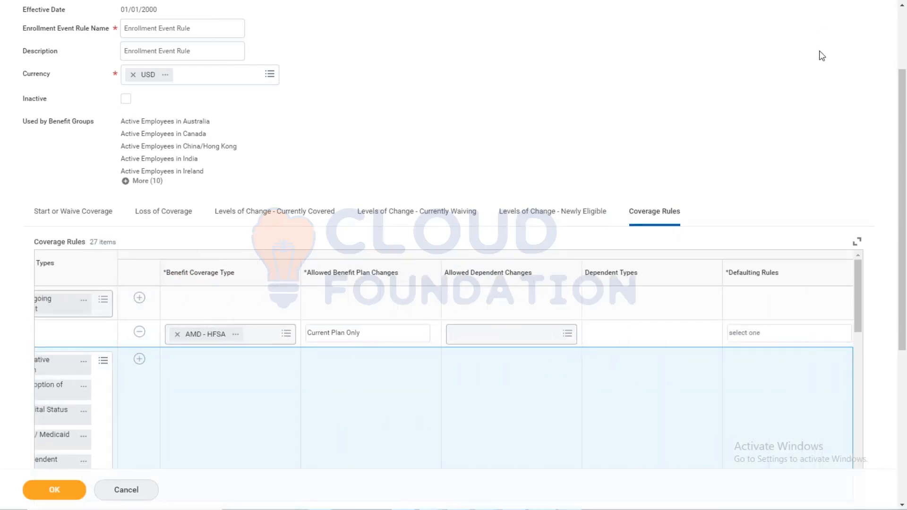
Step: Set the AMD - HFSA rule's defaulting rule to Default to Current Elections or Waive and save the enrollment event rule
click(770, 337)
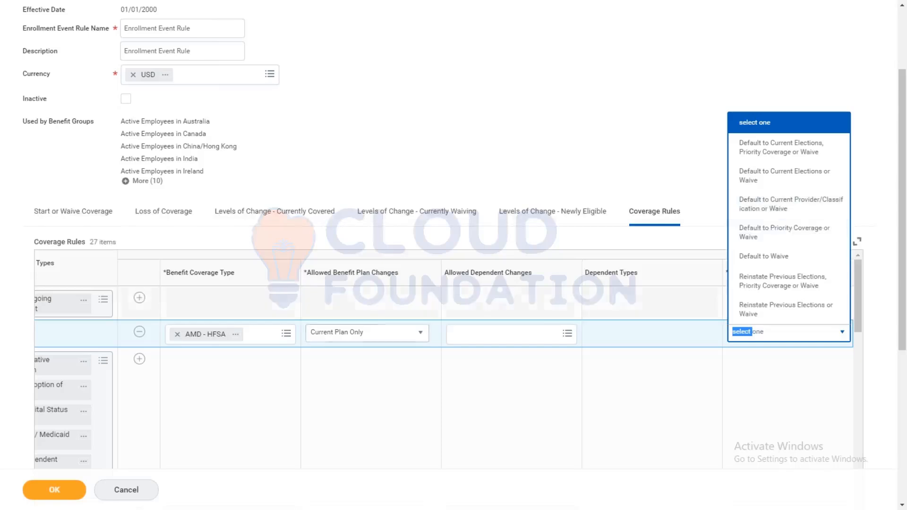
click(334, 335)
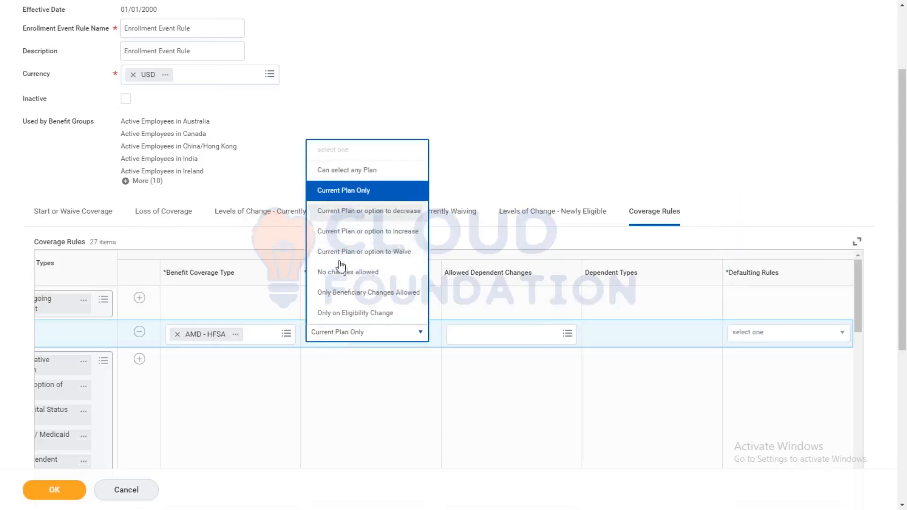
click(318, 403)
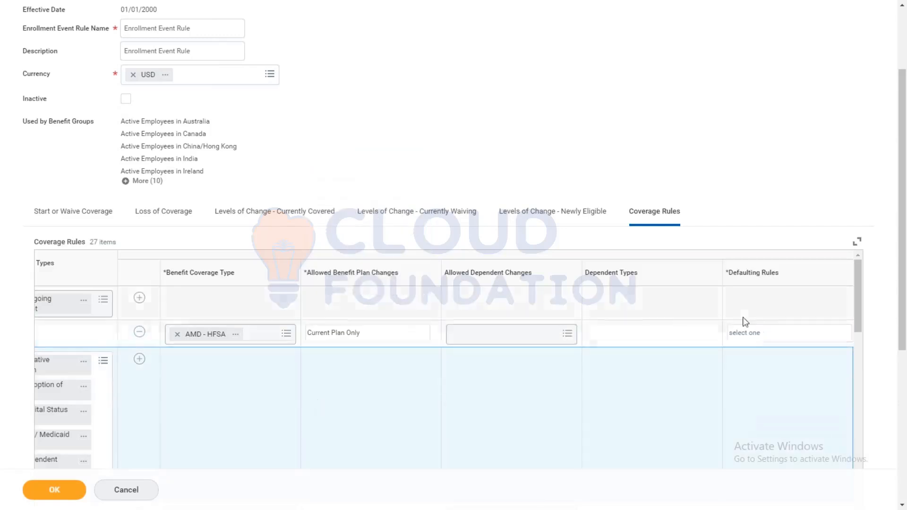
click(780, 334)
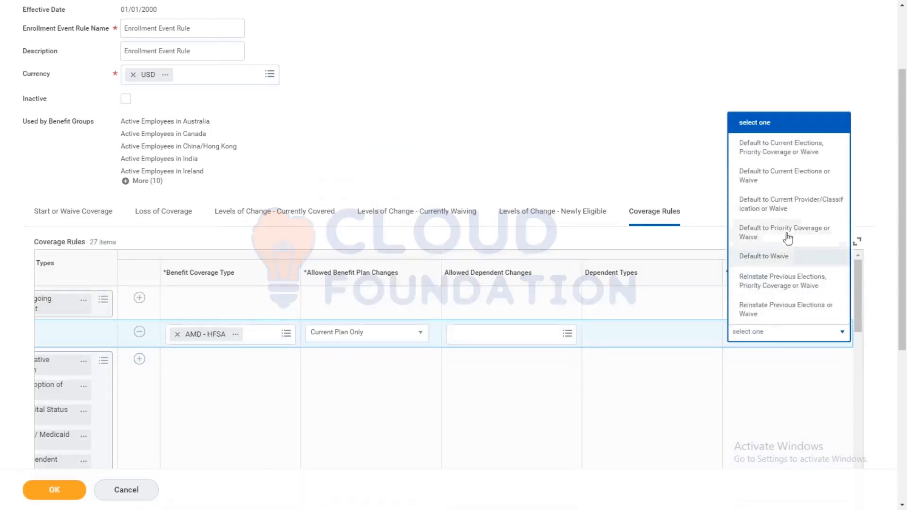
click(784, 176)
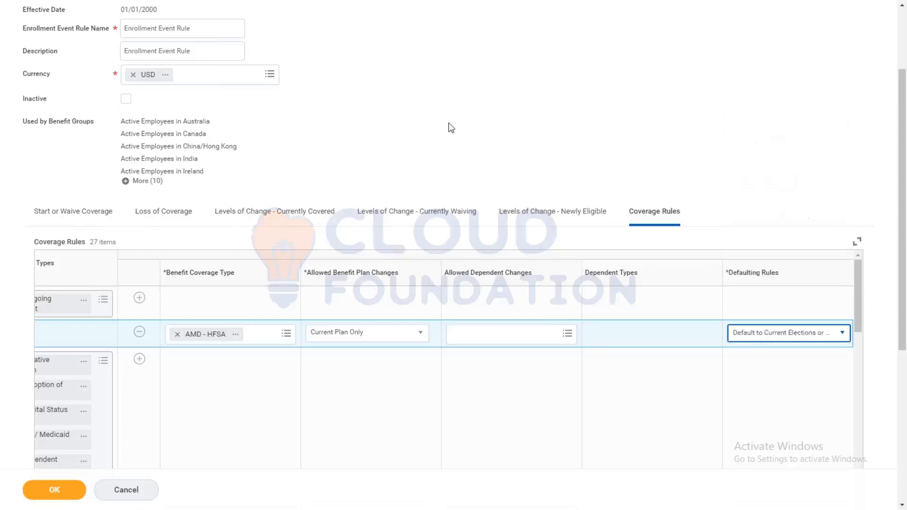
click(39, 493)
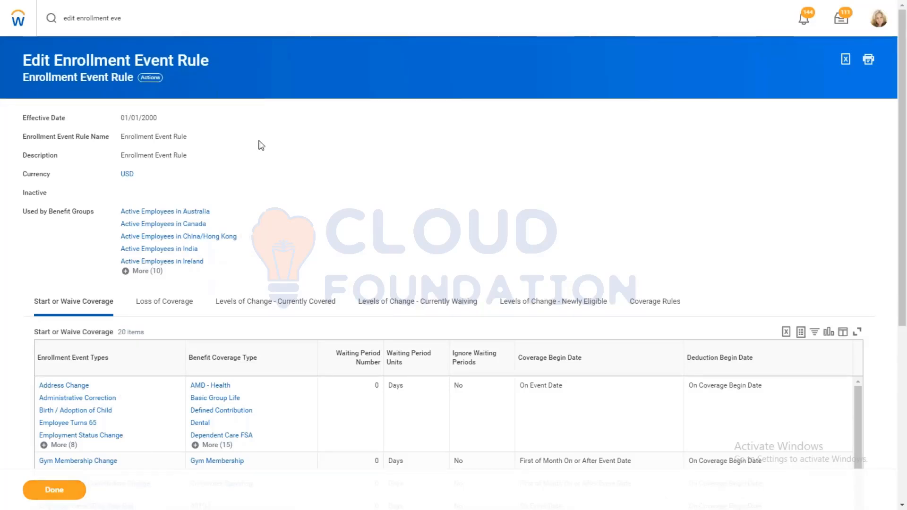
drag(144, 20, 0, 16)
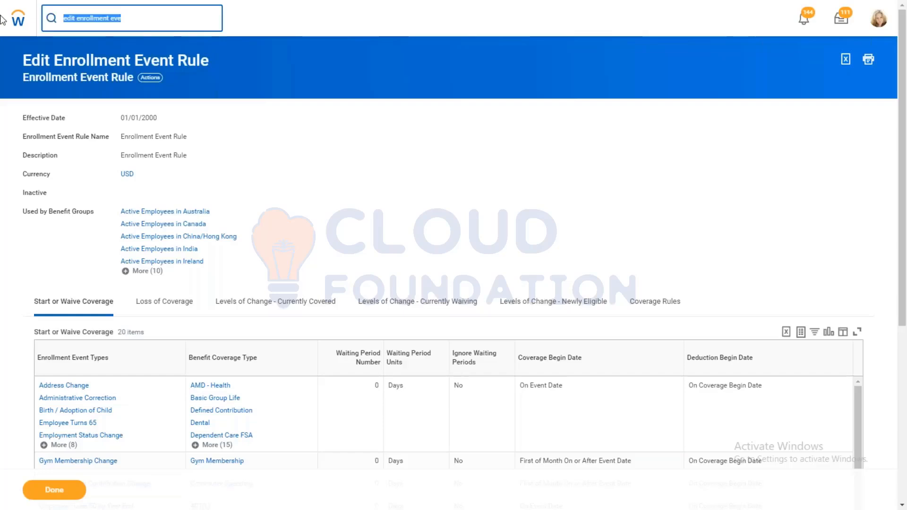
text(ed)
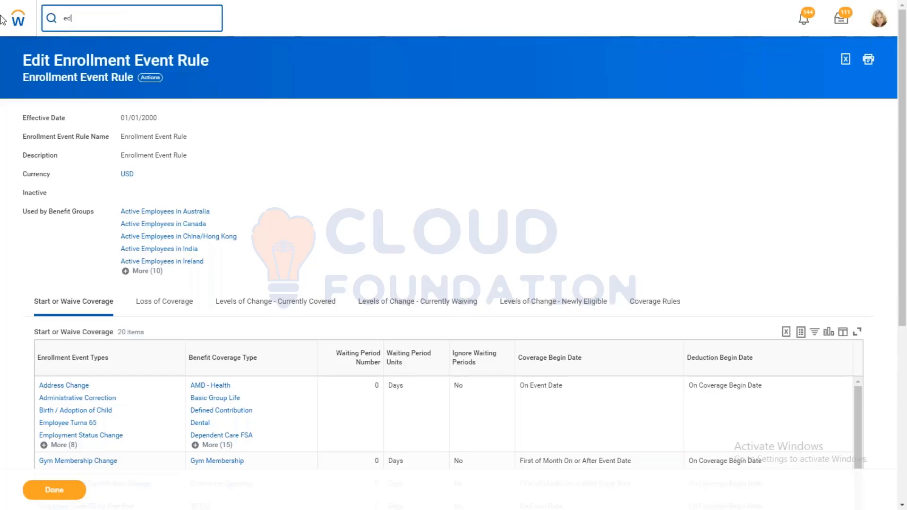
key(BackSpace)
key(BackSpace)
text(create)
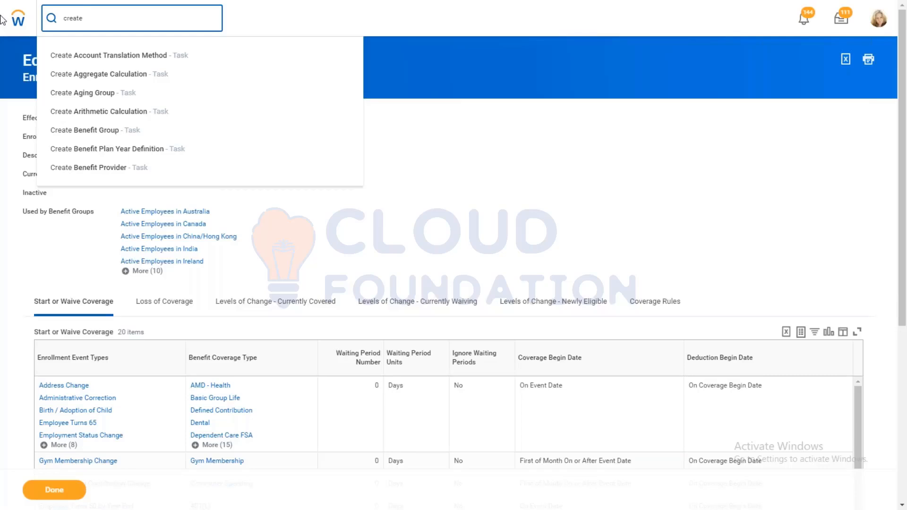
text(open enroll)
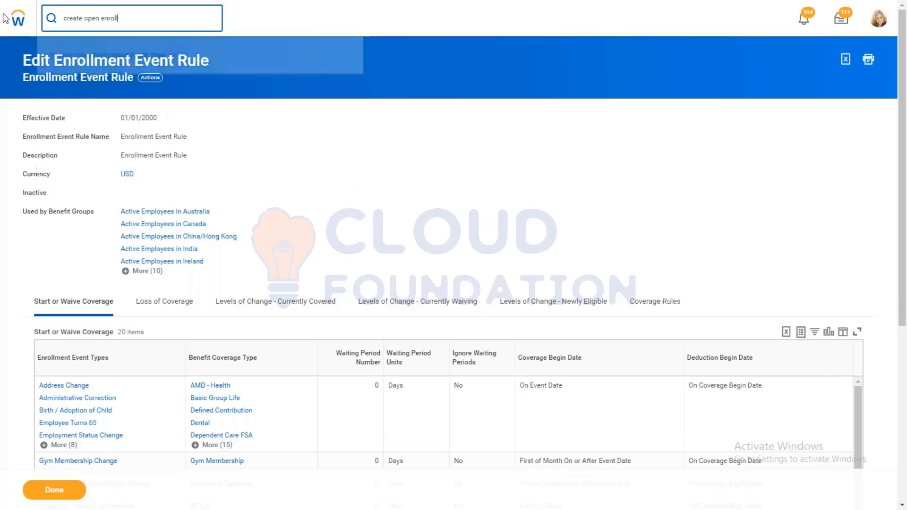
key(ctrl+a)
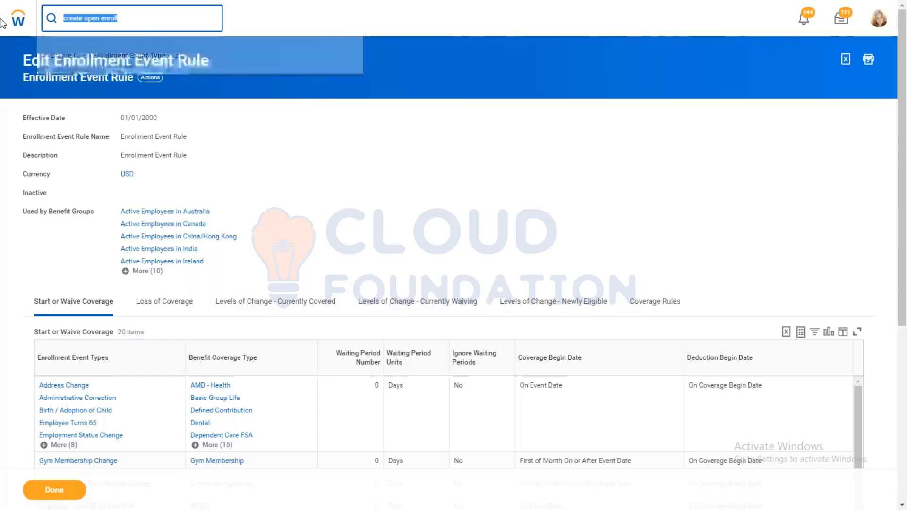
key(BackSpace)
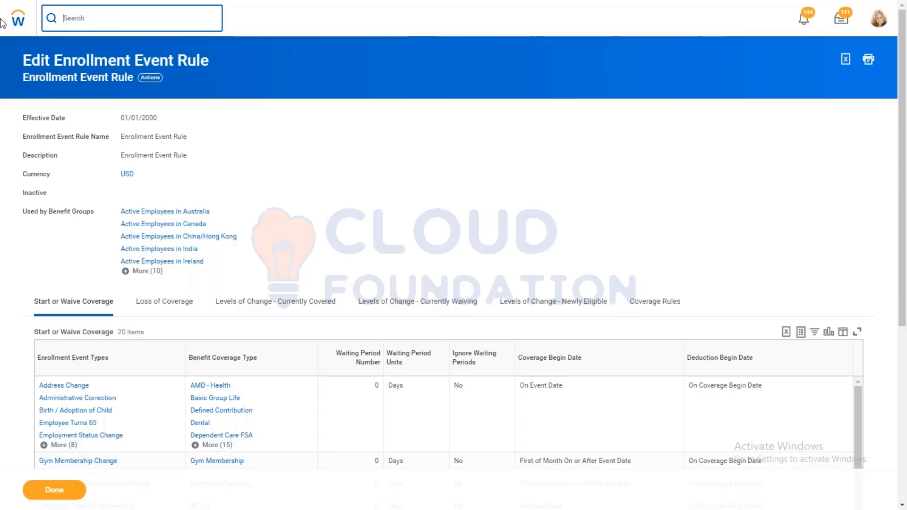
Step: Search for "create ben plan year def" and open the Create Benefit Plan Year Definition task
text(create ben plan year def)
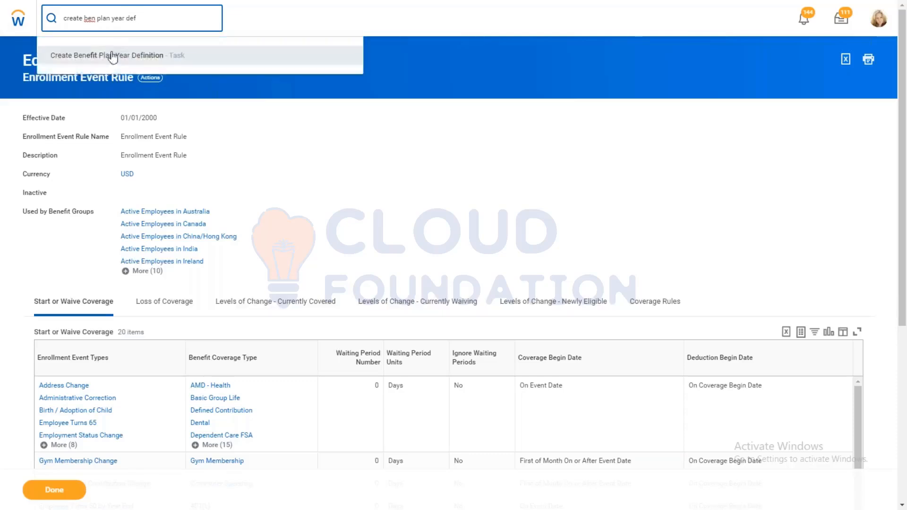
click(119, 58)
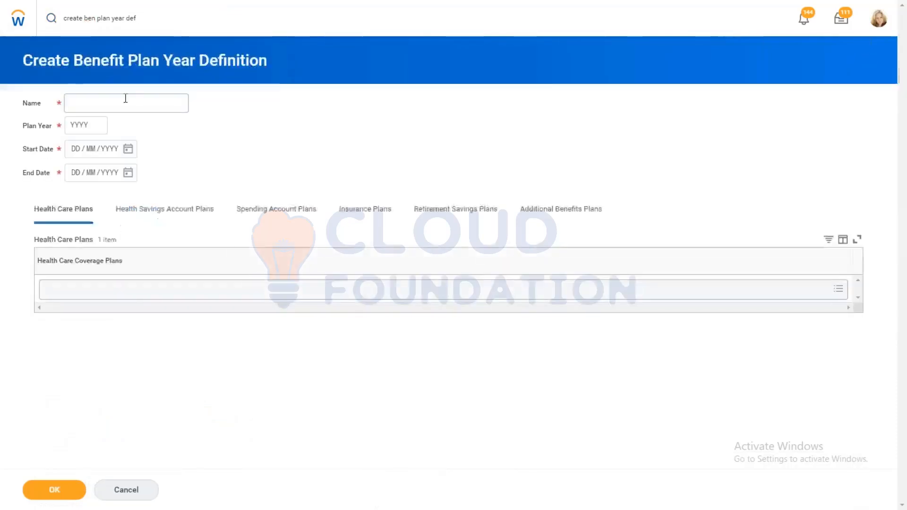
Step: Name the benefit plan year definition "AMD - Open Enrollment" and set its plan year to 2019
click(125, 99)
text(A)
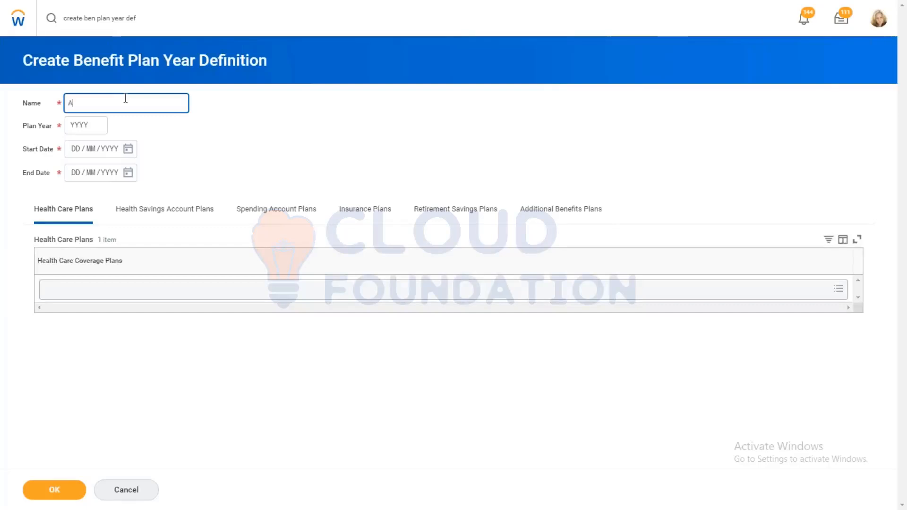
text(MD - Open Enrollment)
click(74, 128)
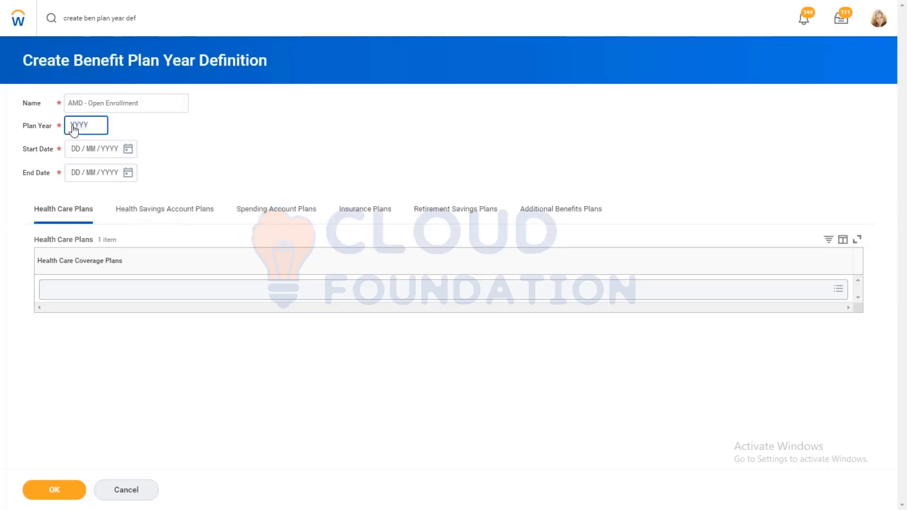
text(2019)
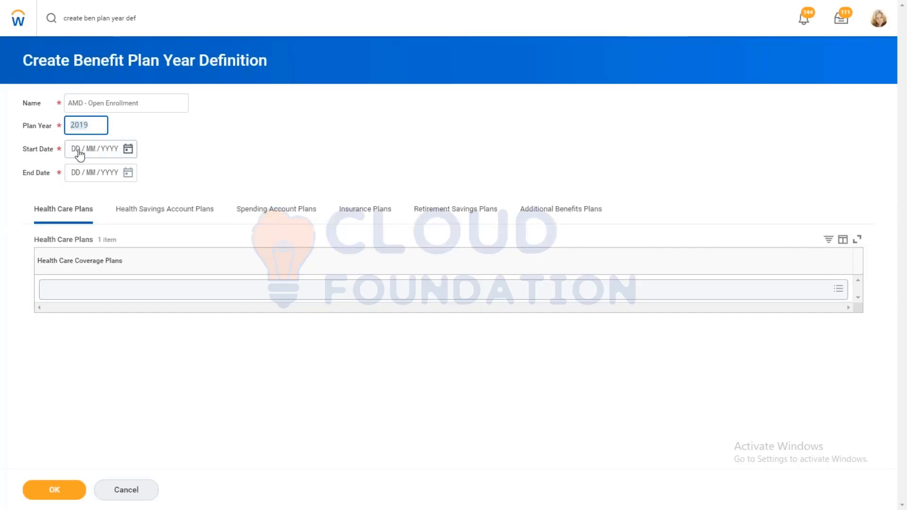
Step: Set the plan year definition's start date to 01/01/2019 and its end date to 31/12/2019
click(84, 150)
text(01 / )
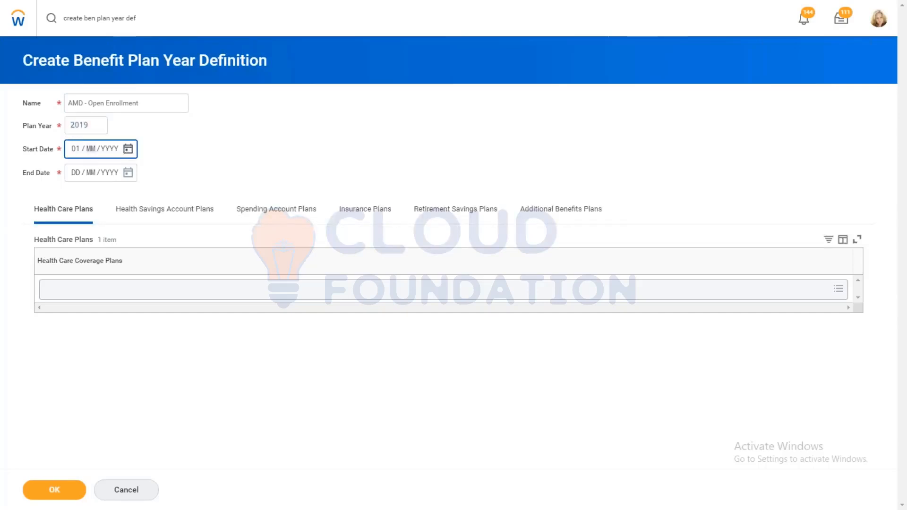
text(01 / 2019)
click(76, 174)
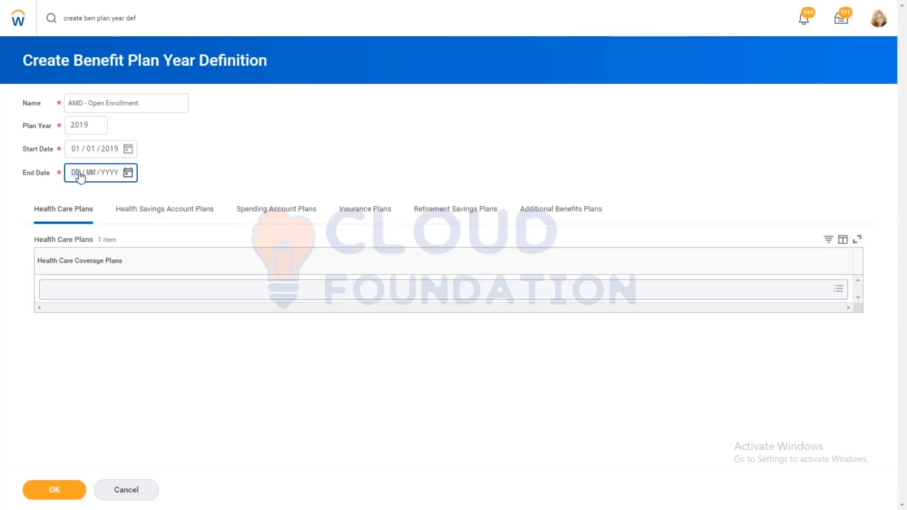
text(31 / 12)
key(BackSpace)
text(12 / 2019)
click(206, 159)
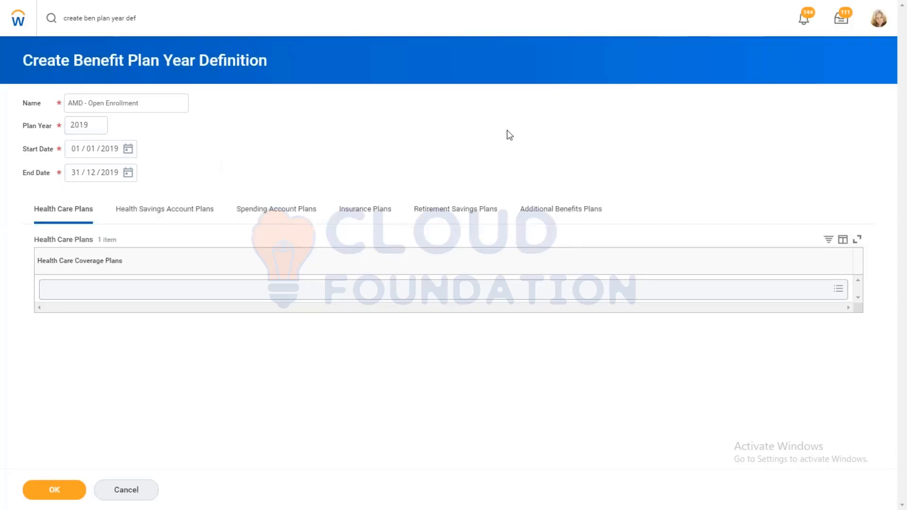
Step: Add Health Savings Account - ABN Amro AMD HFSA to the definition's health savings account plans, then save and close the definition
click(262, 222)
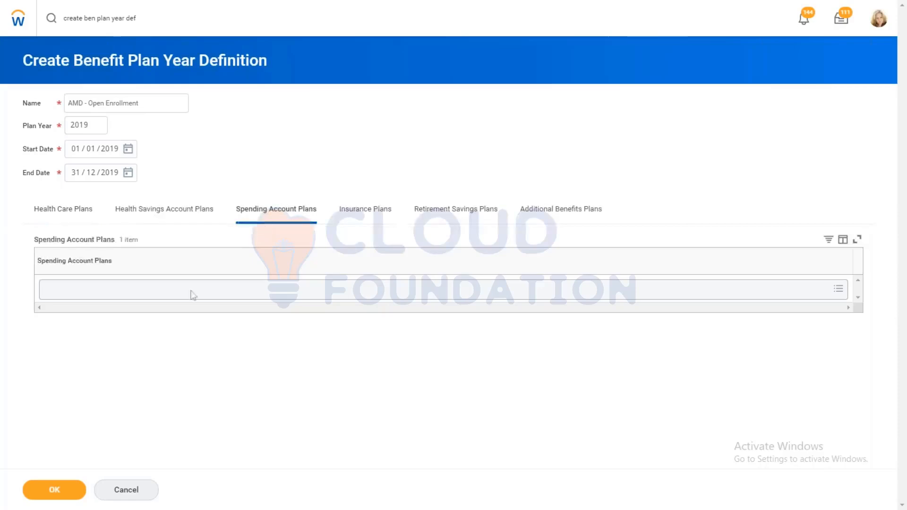
click(193, 295)
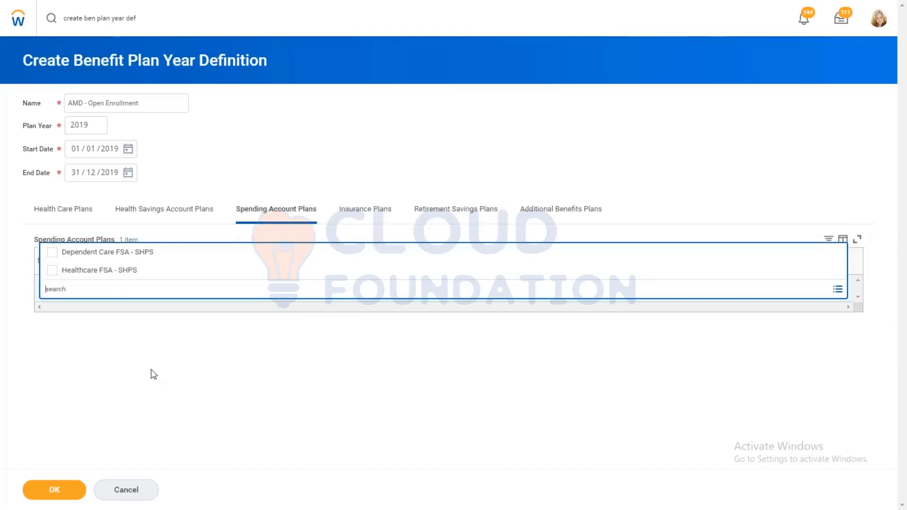
click(168, 213)
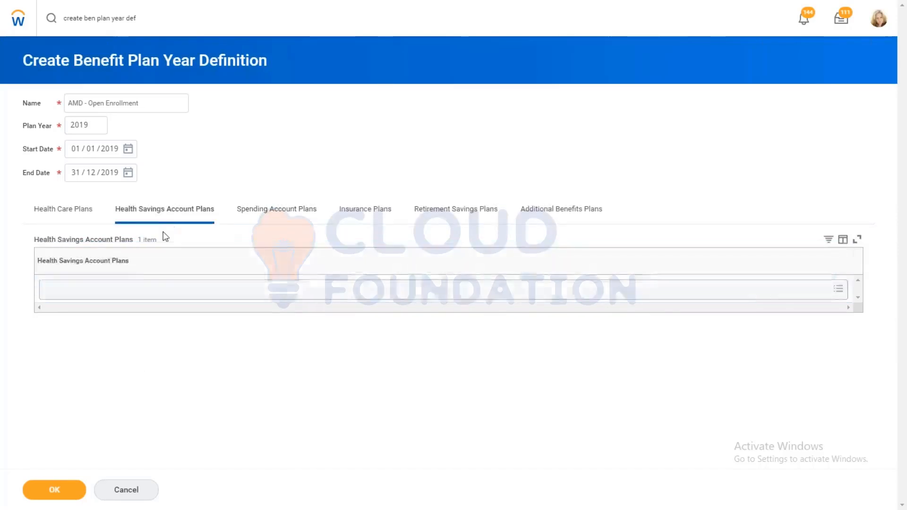
click(142, 288)
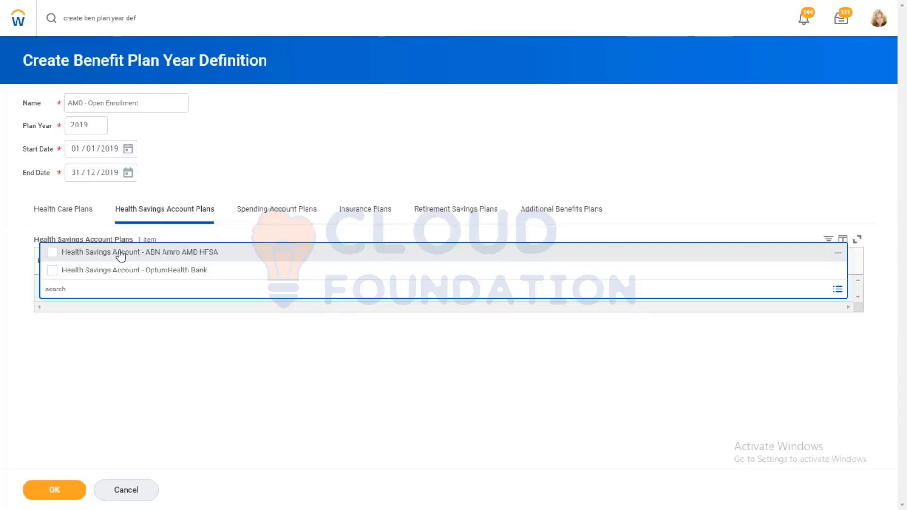
click(120, 256)
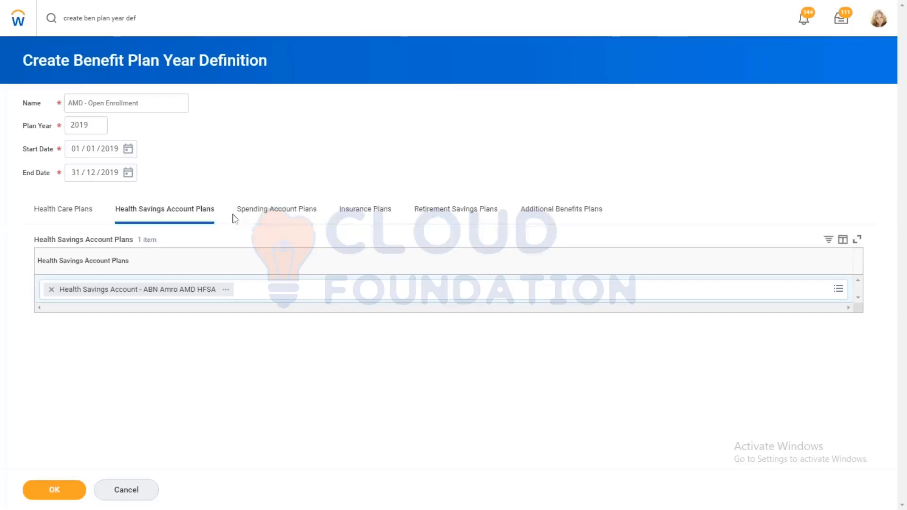
click(54, 489)
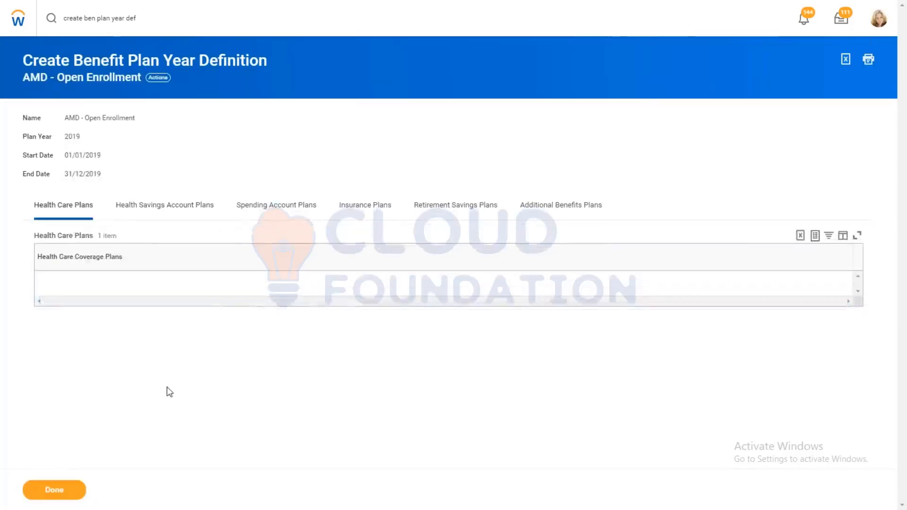
click(50, 494)
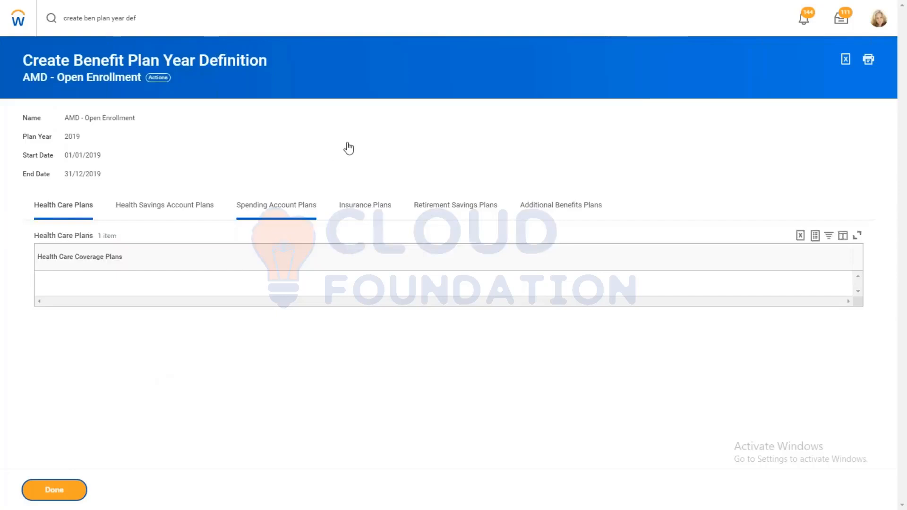
click(145, 28)
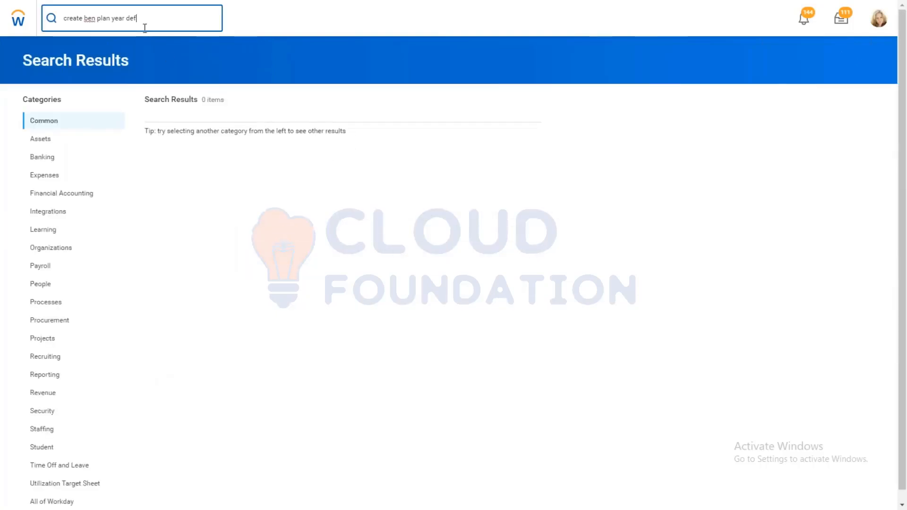
key(ctrl+a)
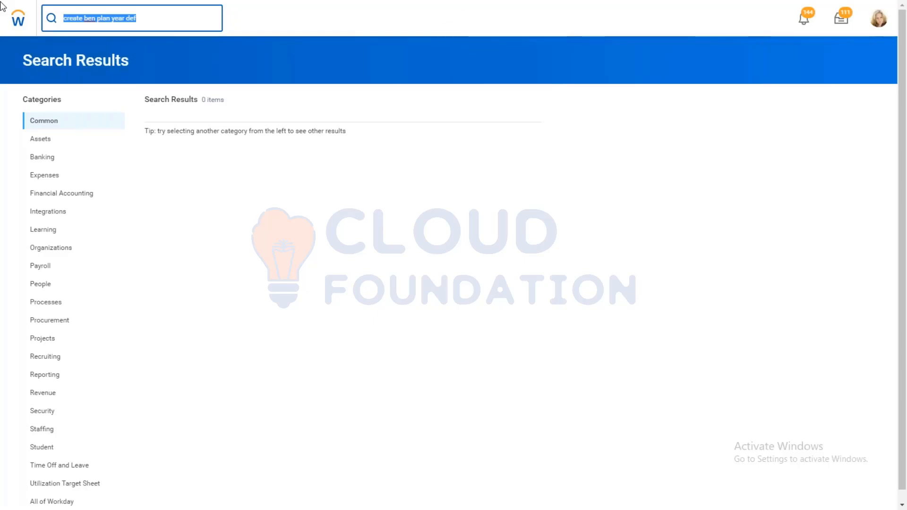
text(ini open)
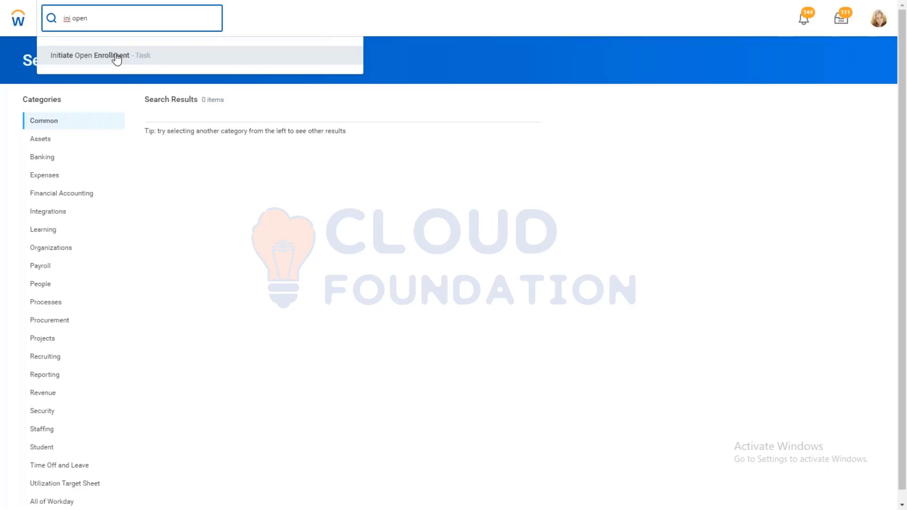
drag(108, 19, 1, 7)
key(BackSpace)
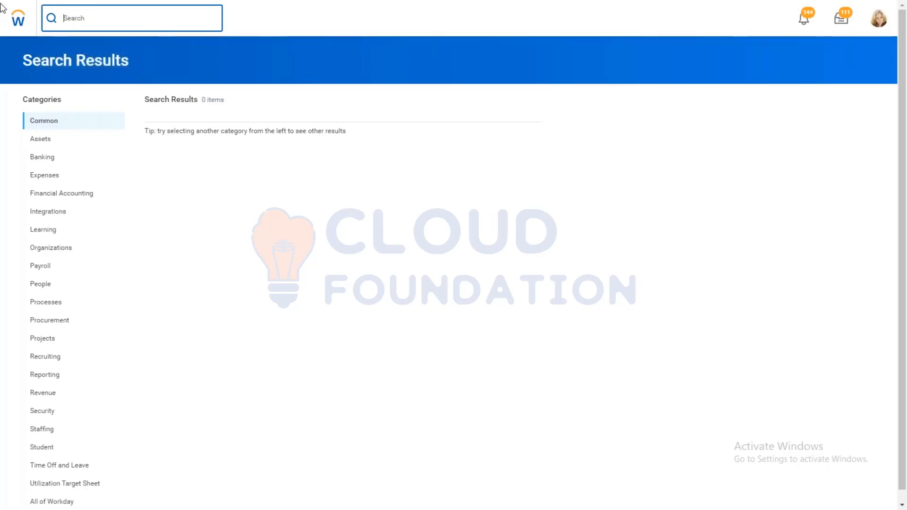
Step: Search for "edit ben plan" and open the Edit Benefit Plan task
text(edit ben plan)
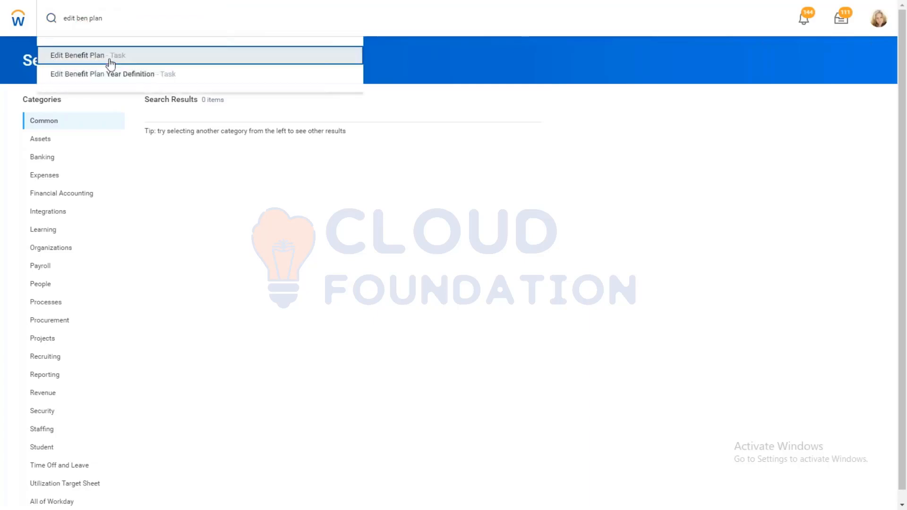
click(111, 63)
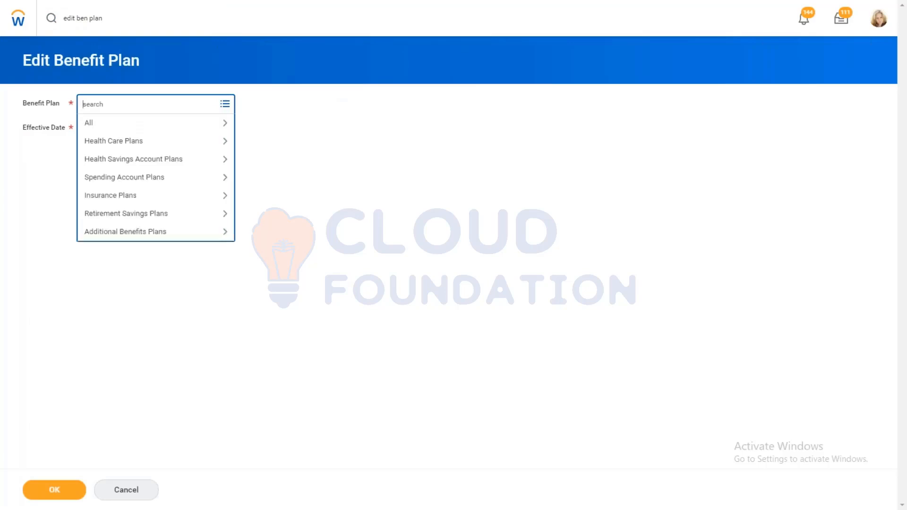
Step: Choose Health Savings Account - ABN Amro AMD HFSA with effective date 01/01/2000 and open the plan for editing
click(137, 163)
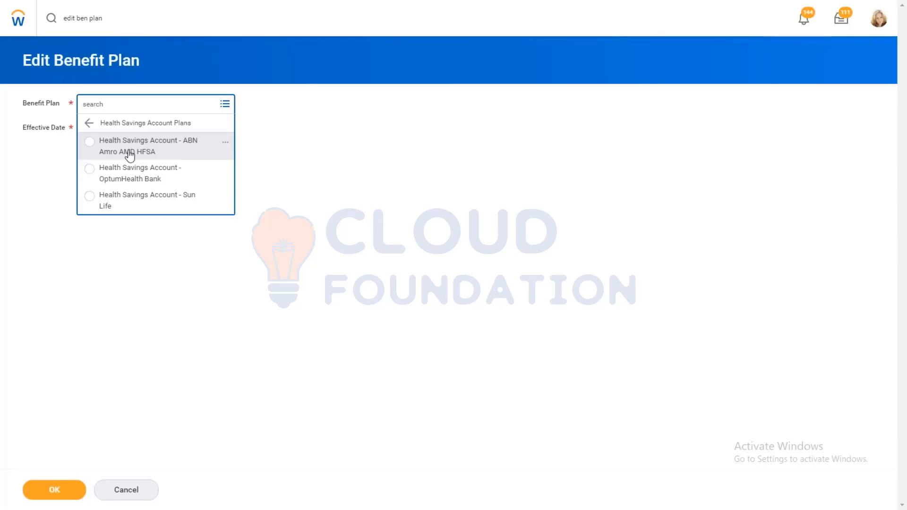
click(129, 155)
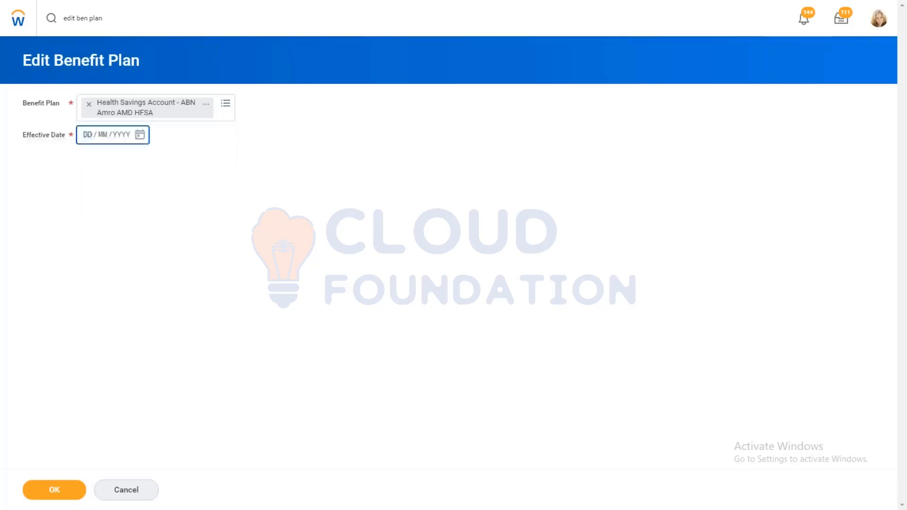
text(01 / 01 / 2000)
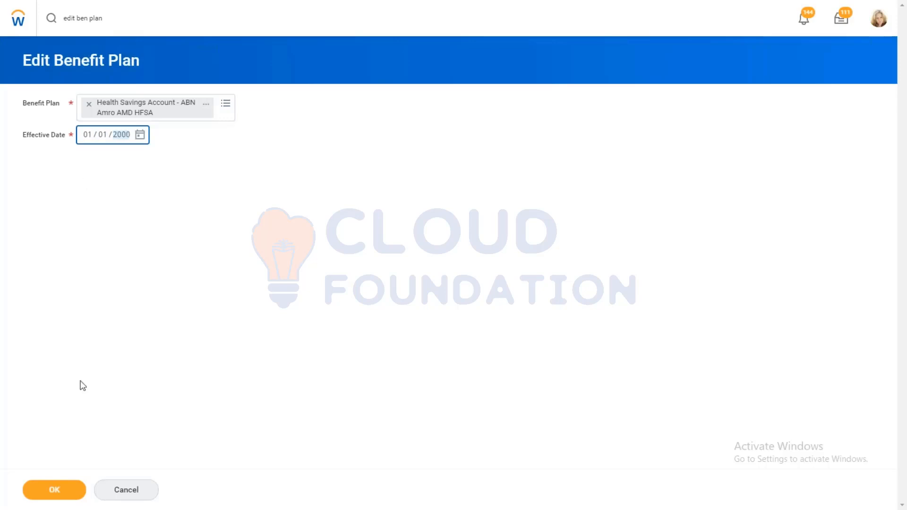
click(63, 490)
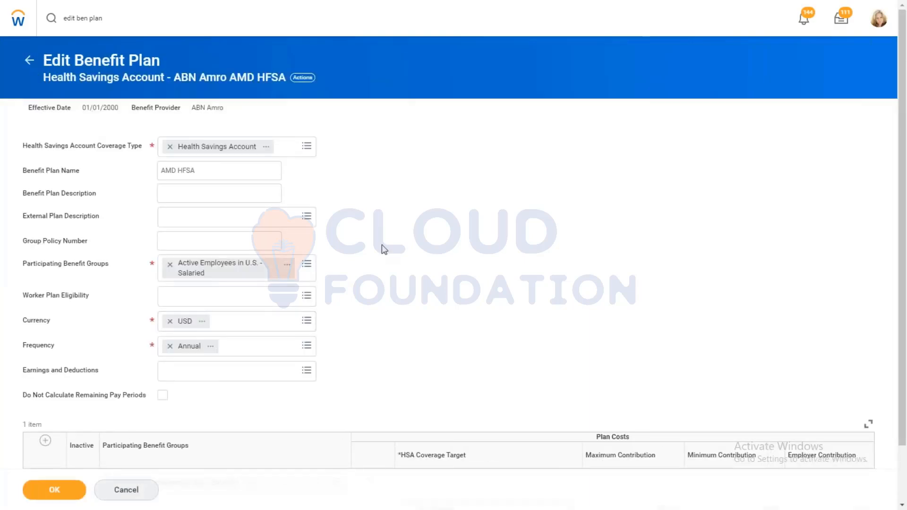
Step: Clear the plan's Health Savings Account Coverage Type and try to save the plan without one
drag(905, 187, 906, 242)
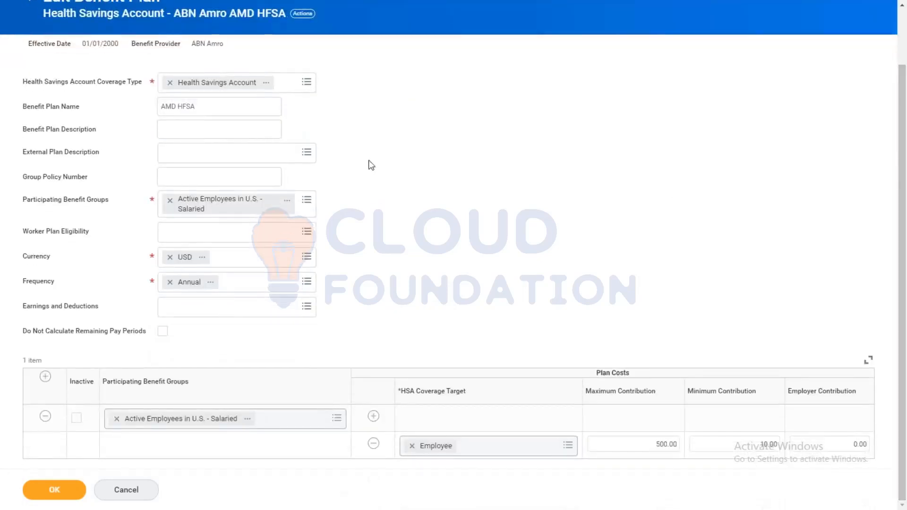
click(170, 83)
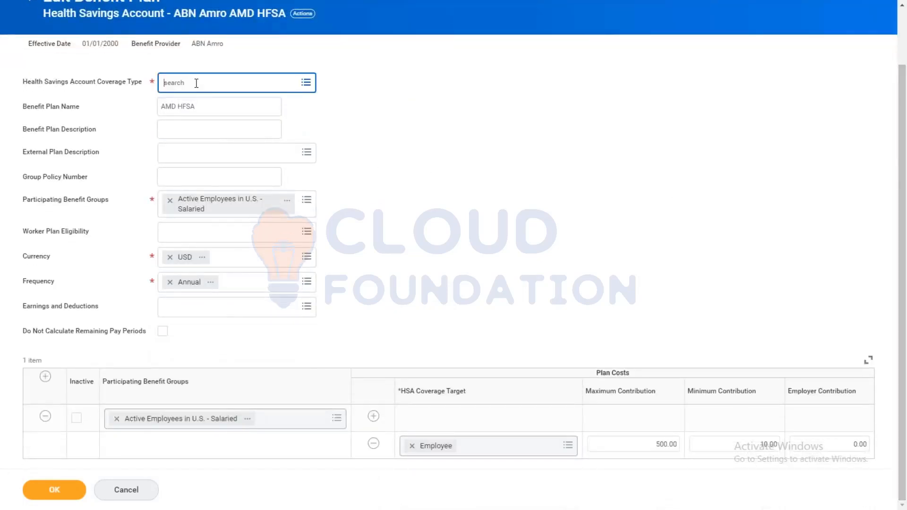
click(197, 84)
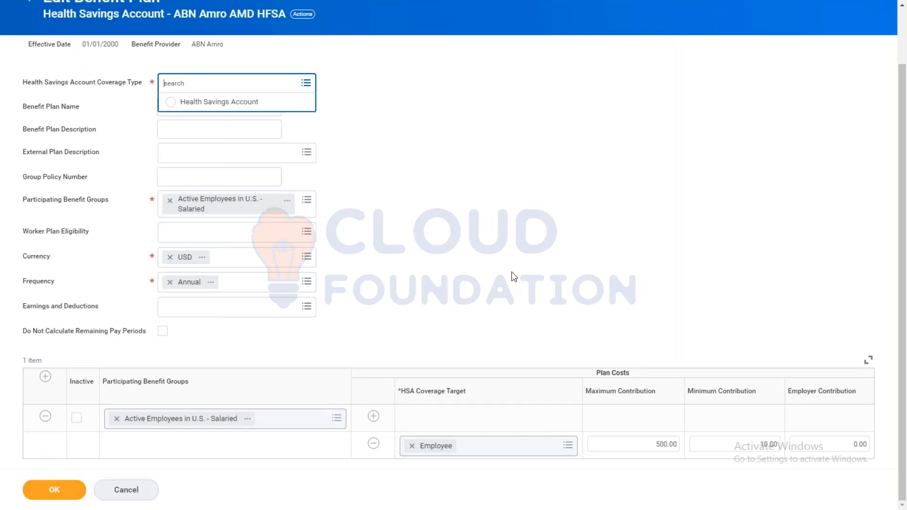
drag(906, 132, 906, 86)
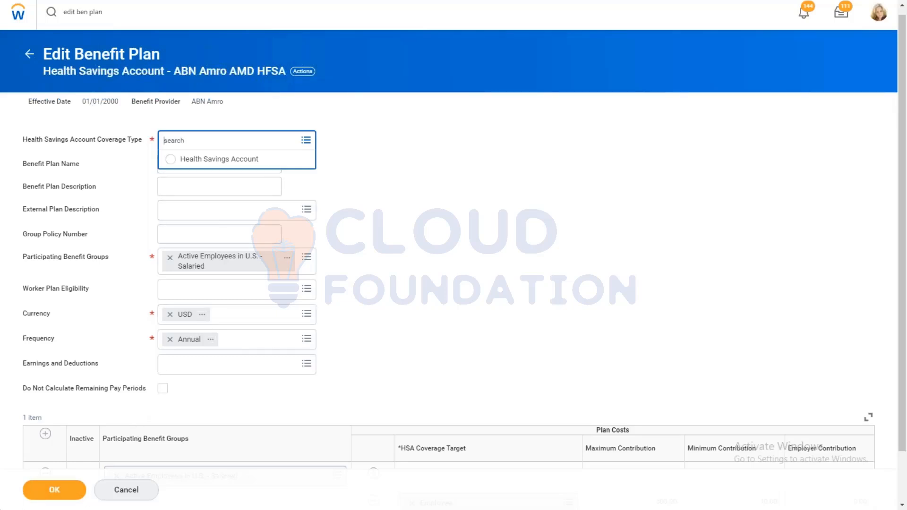
click(36, 489)
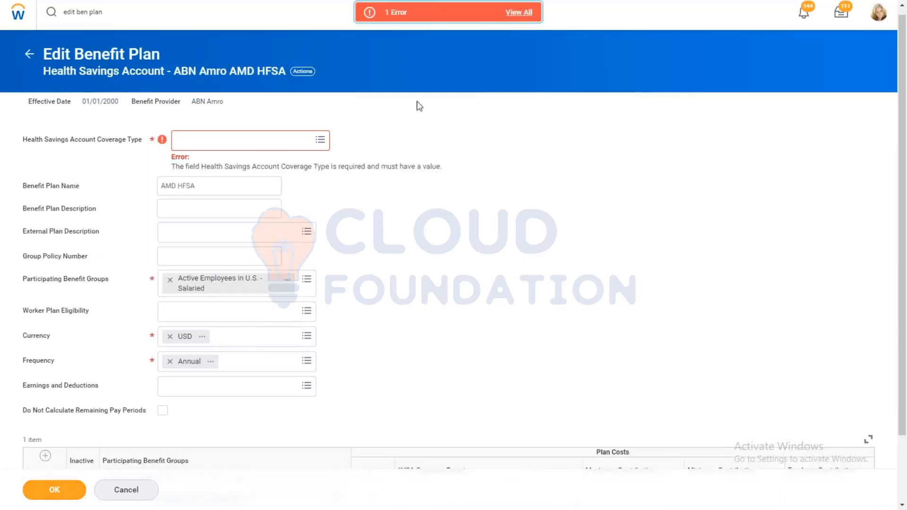
Step: Set the plan's coverage type to Health Savings Account and save the benefit plan
click(321, 140)
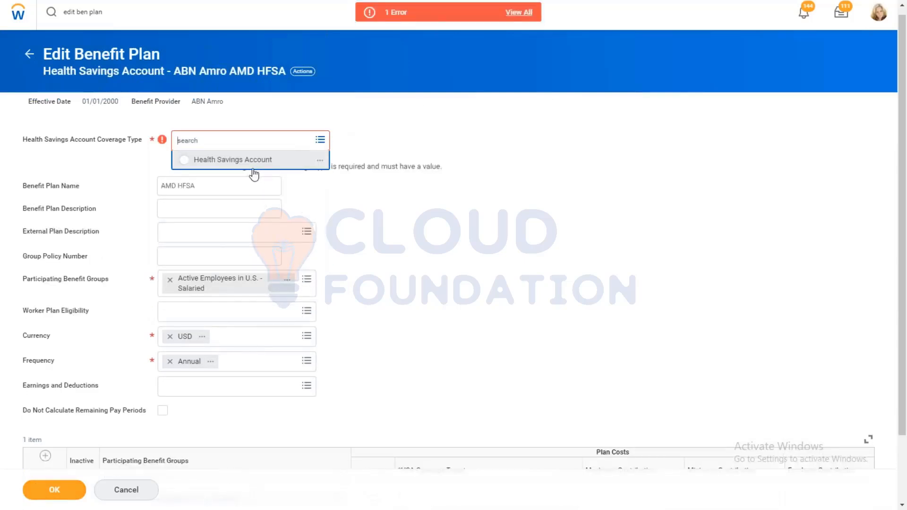
click(246, 161)
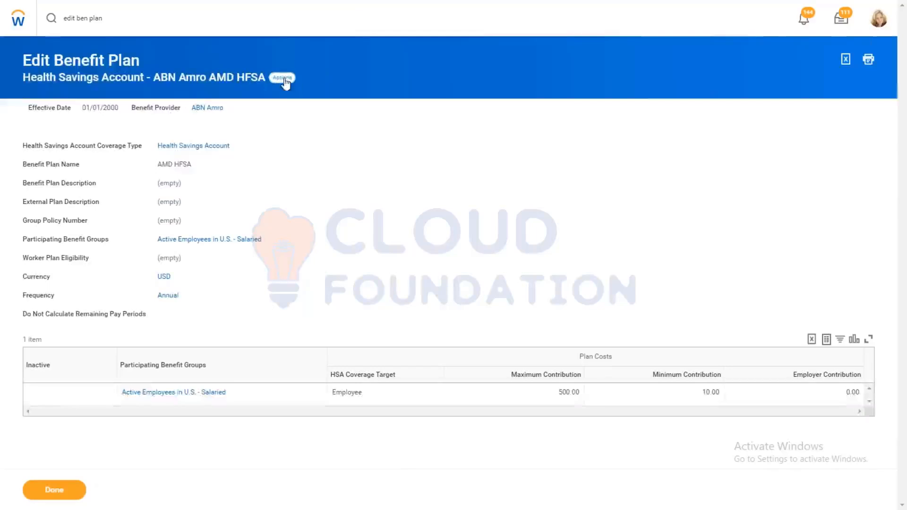
Step: Try to delete the Health Savings Account - ABN Amro AMD HFSA benefit plan
click(285, 79)
mouse_move(336, 134)
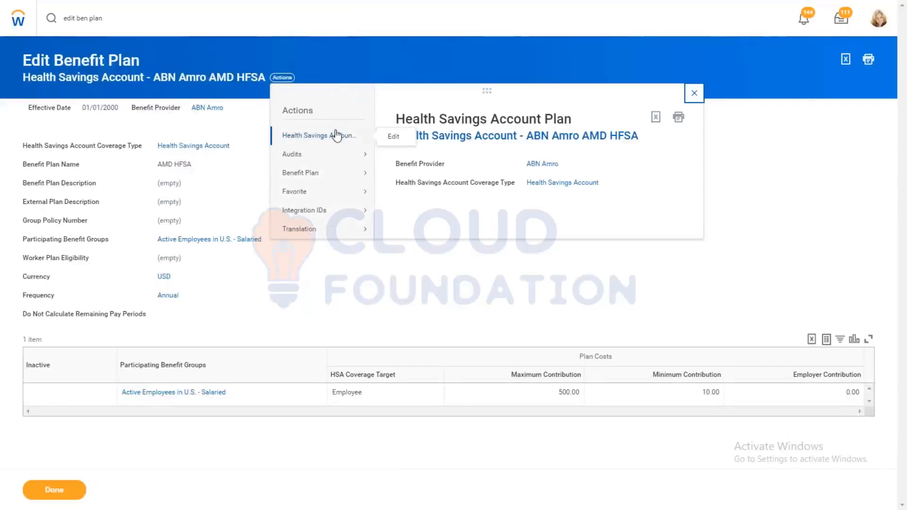
mouse_move(332, 182)
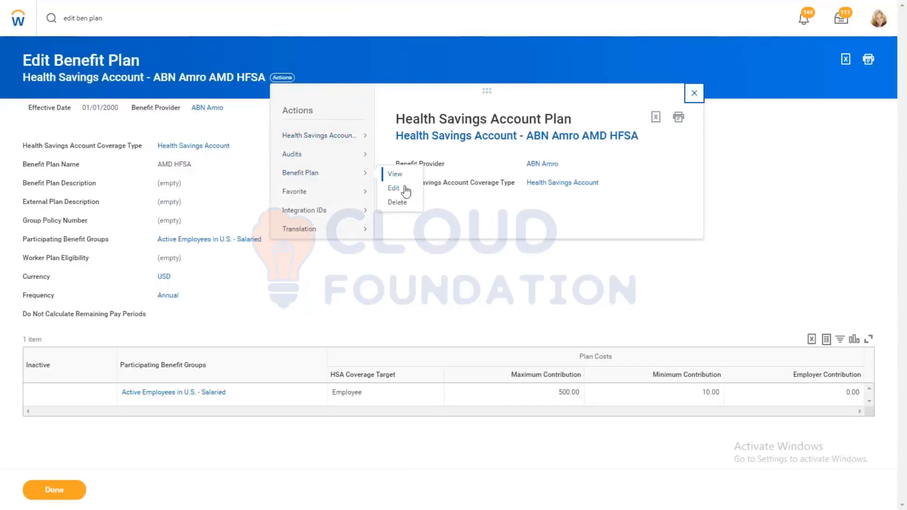
click(396, 202)
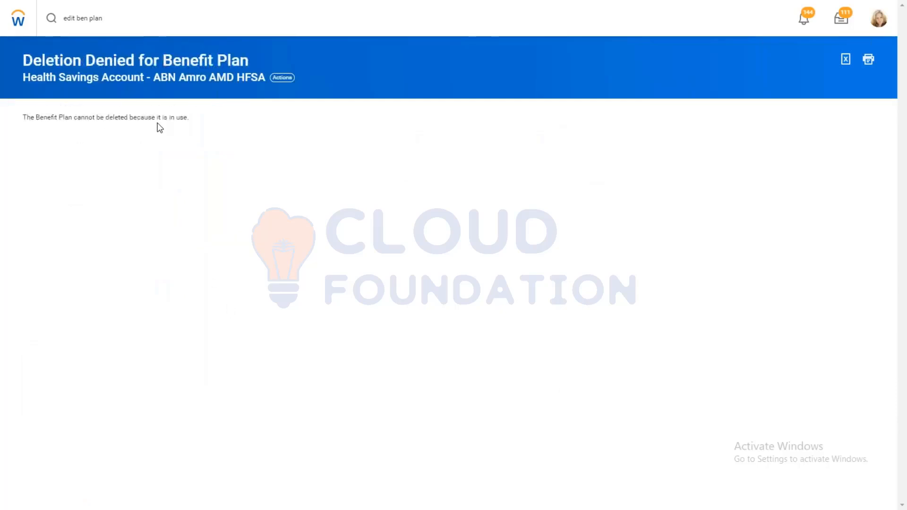
Step: View the ABN Amro AMD HFSA plan and start the Edit Health Savings Account Plan task from it
click(151, 78)
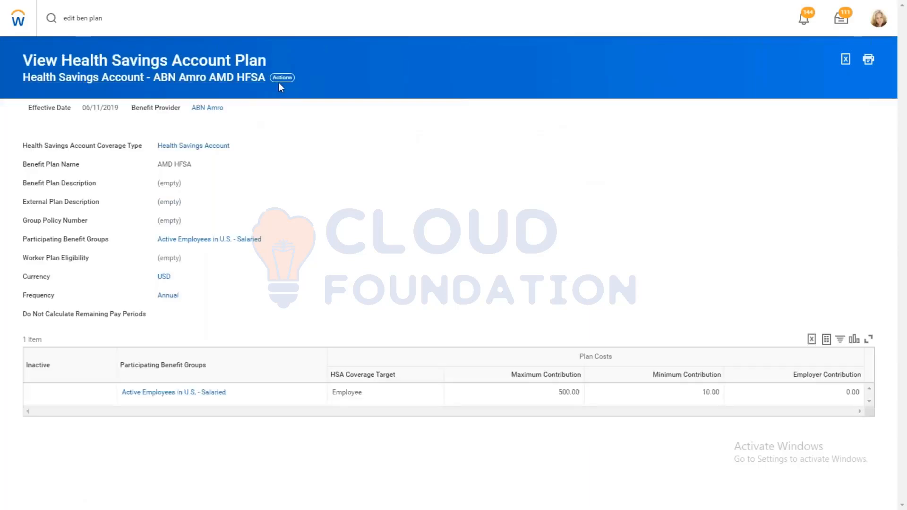
click(280, 80)
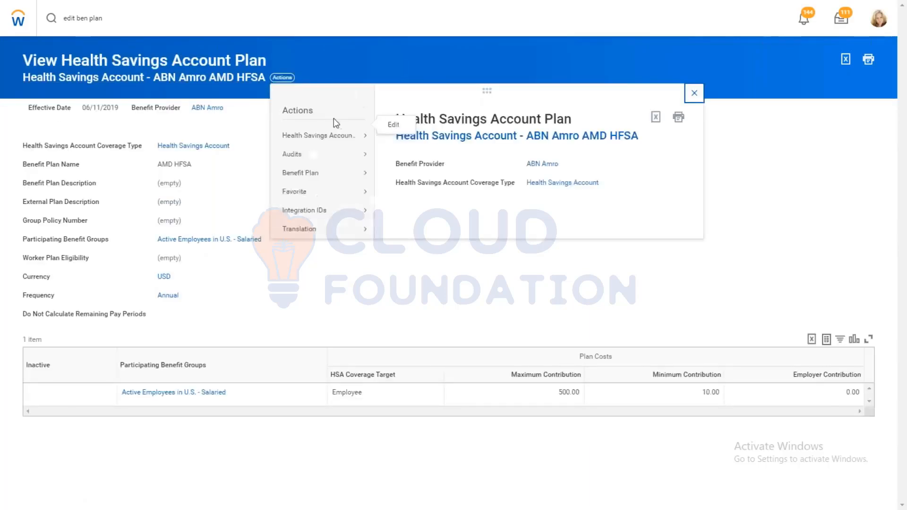
mouse_move(348, 135)
click(390, 137)
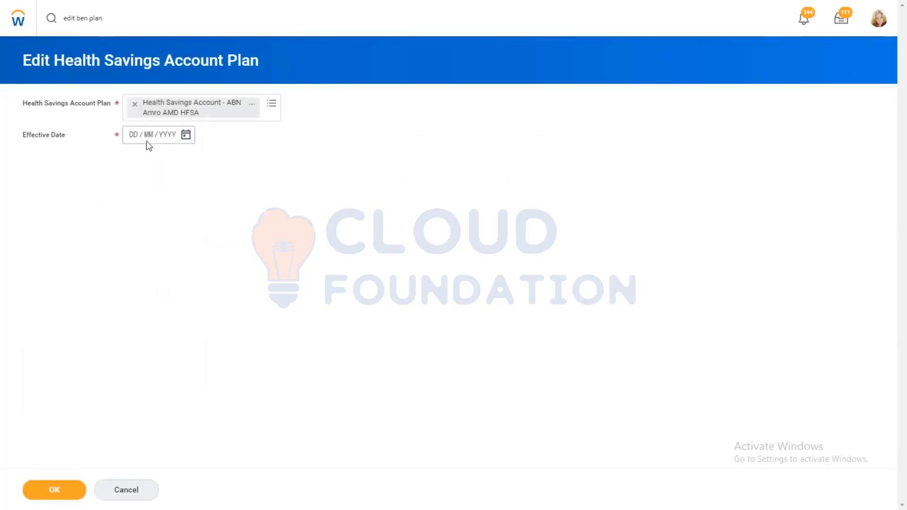
Step: Set the effective date to 01/01/2000 and open the health savings account plan's details for editing
click(136, 140)
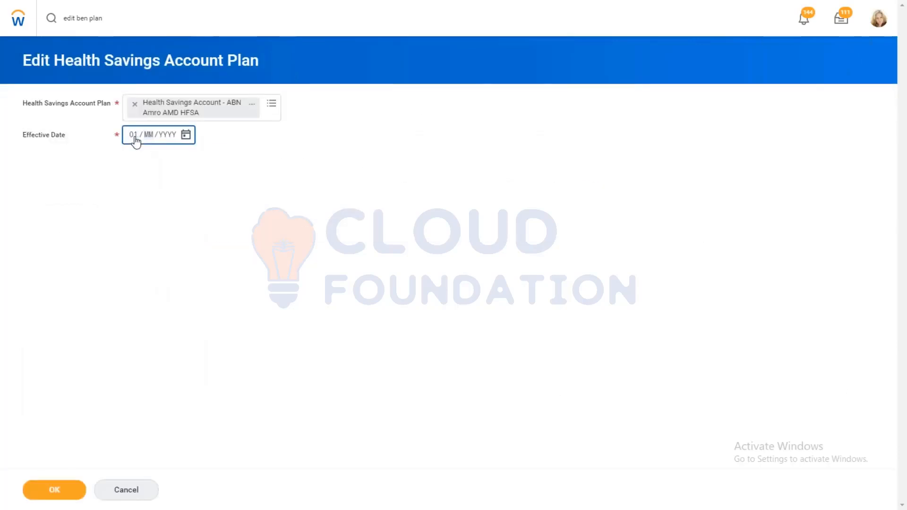
text(01 / 01 / 2000)
click(59, 490)
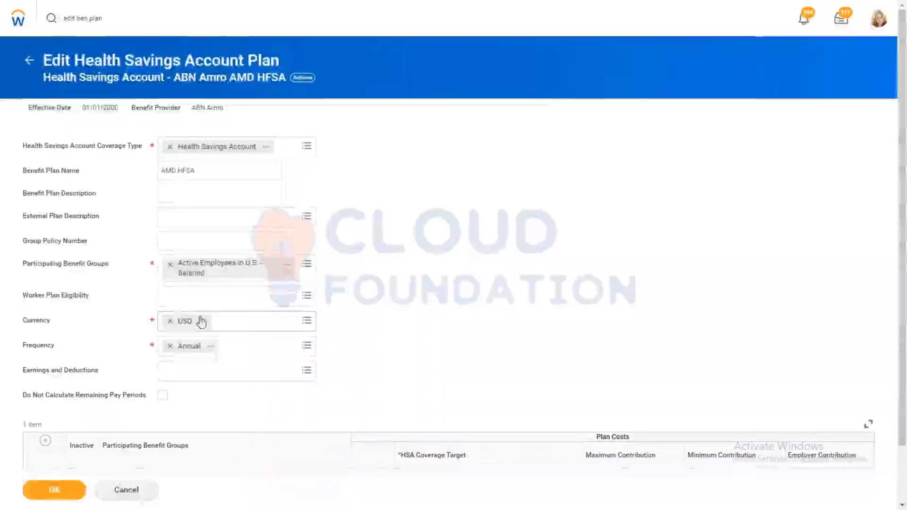
Step: Replace the plan's participating benefit group with the entry "test" and try to save the plan
click(170, 266)
text(test)
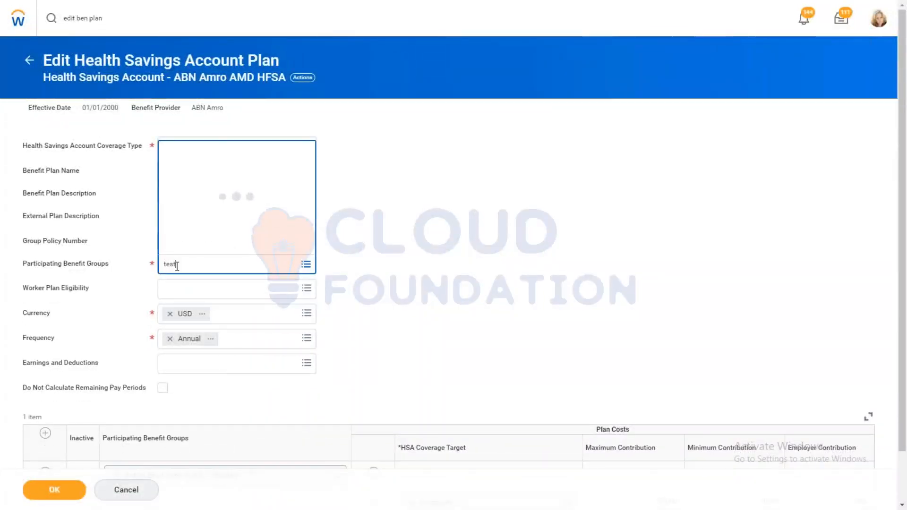
click(52, 489)
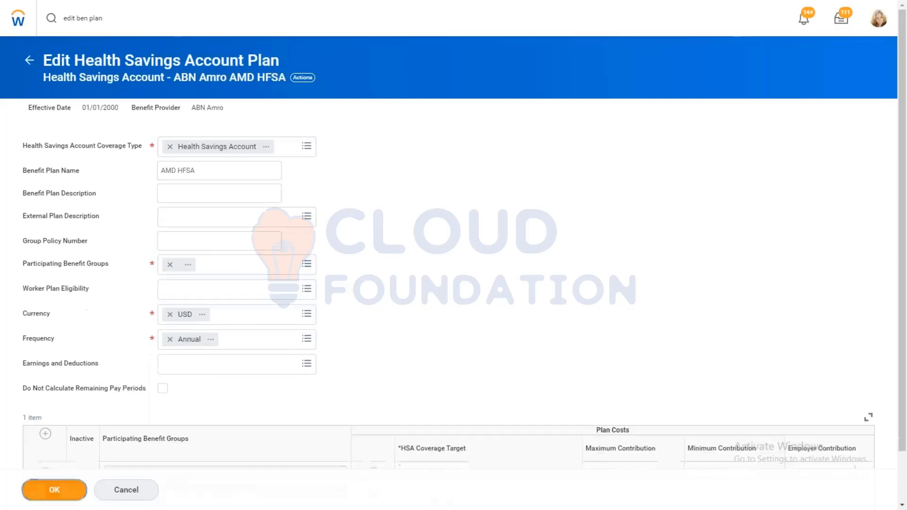
click(52, 490)
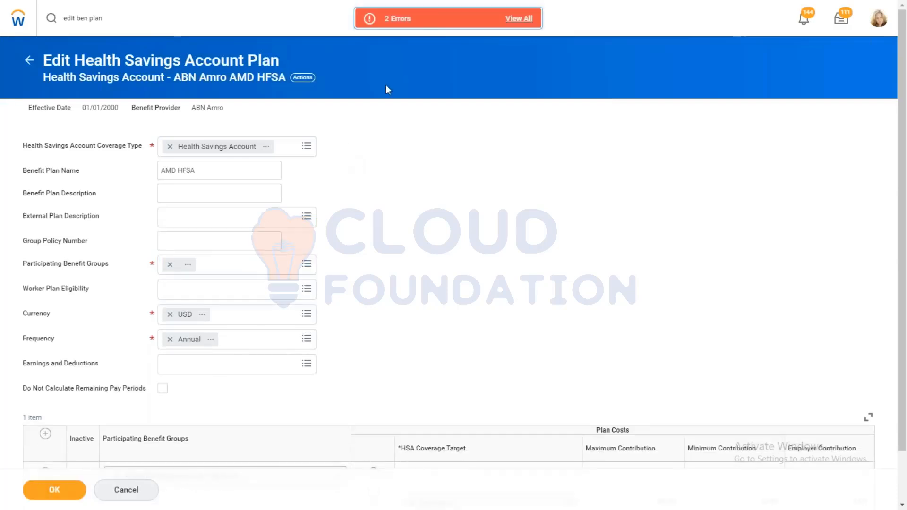
Step: Clear the participating benefit group entry, choose Active Employees in Australia instead and try to save the plan
click(168, 268)
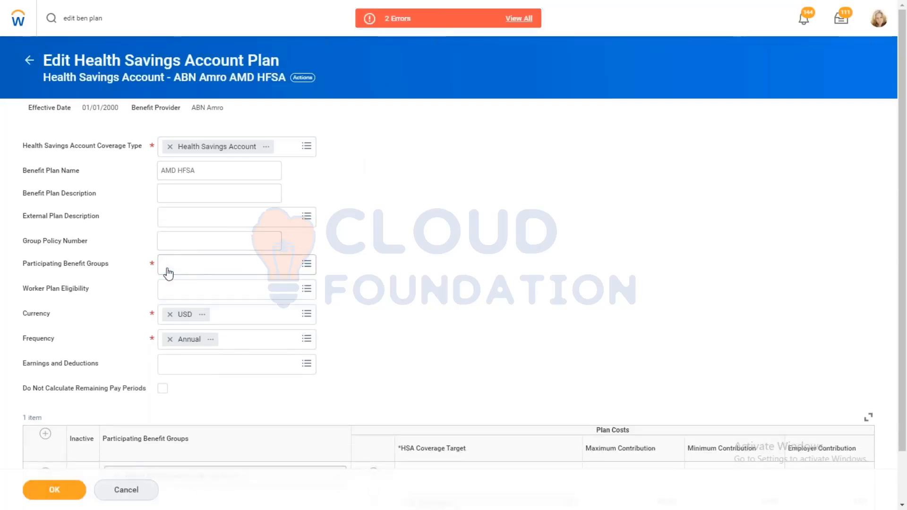
click(187, 269)
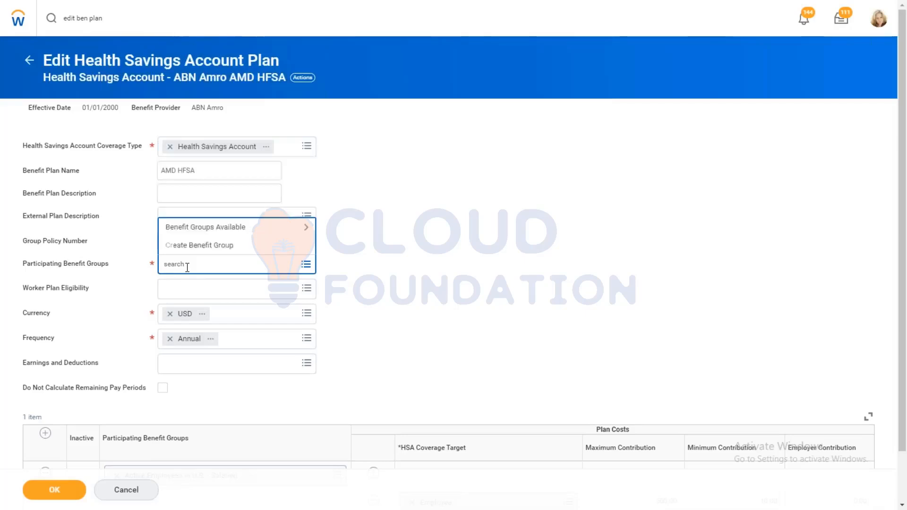
click(222, 228)
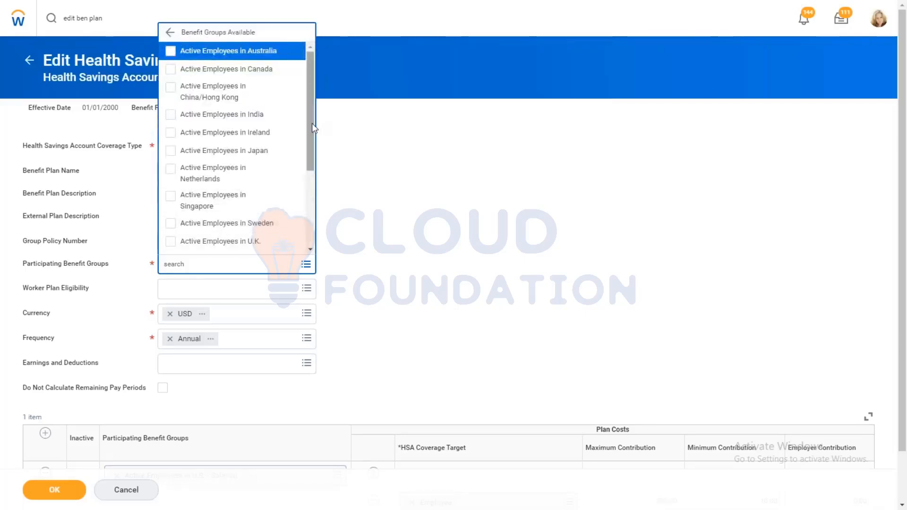
drag(312, 123, 311, 157)
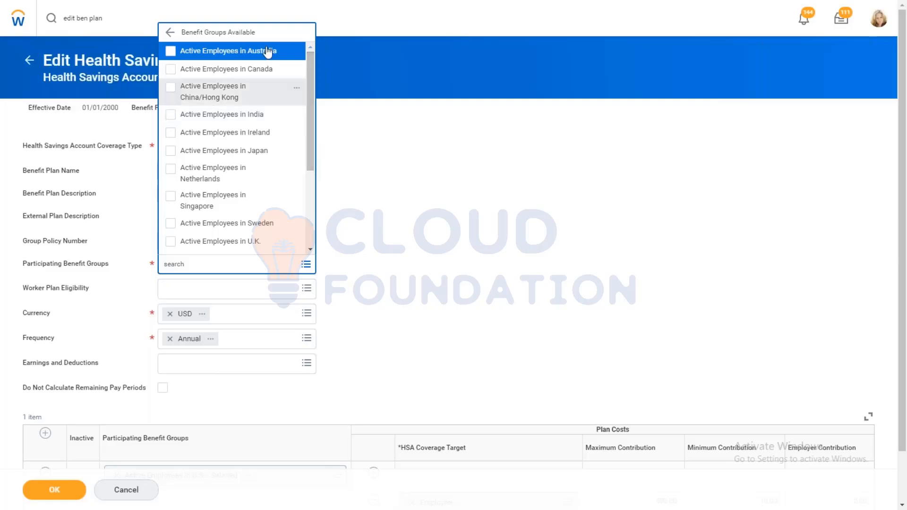
click(246, 52)
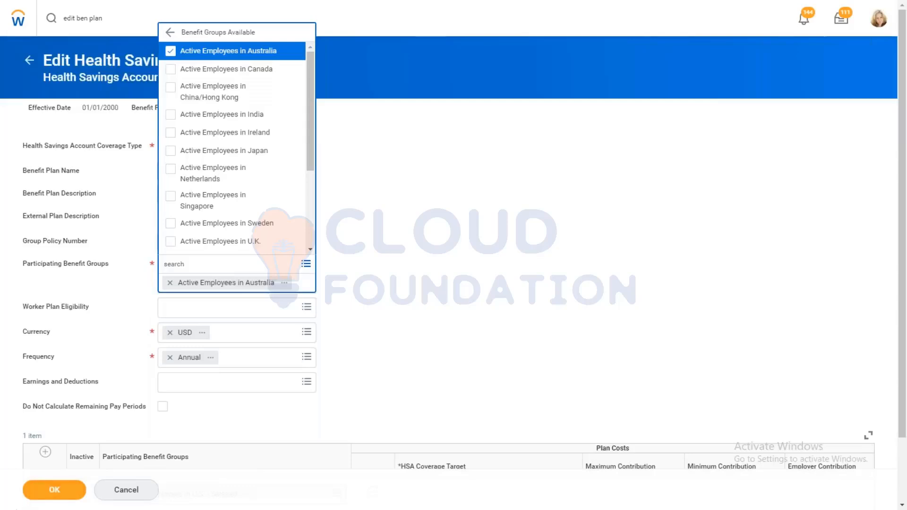
click(53, 489)
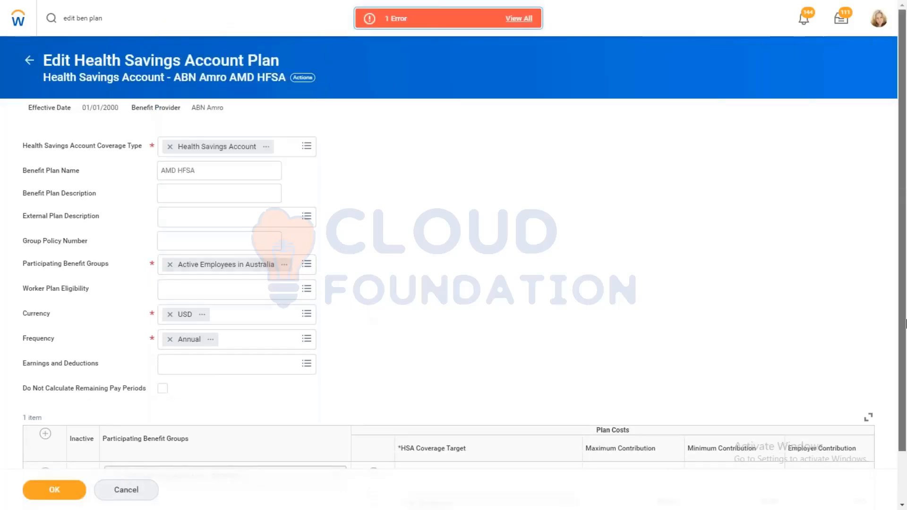
Step: Replace the plan's participating benefit group with the entry found by searching for "test"
scroll(211, 257, down, 1)
click(170, 208)
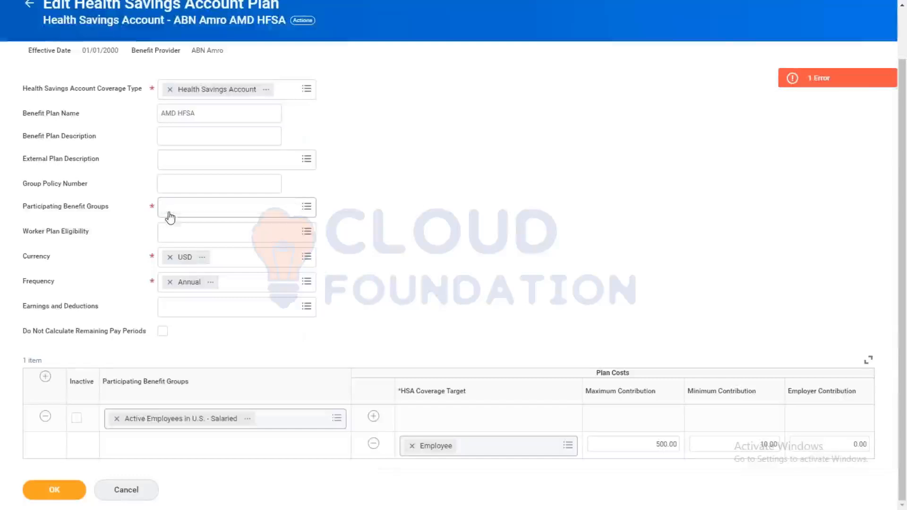
text(t)
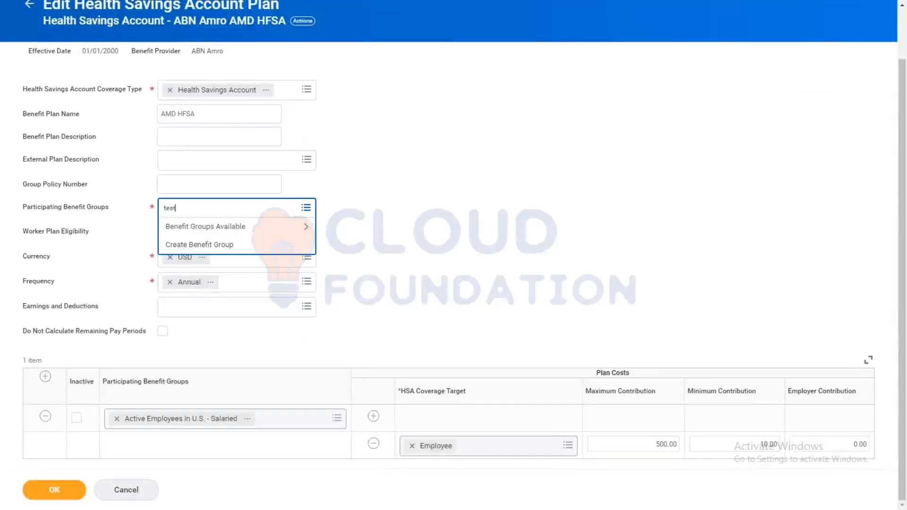
text(est)
key(Return)
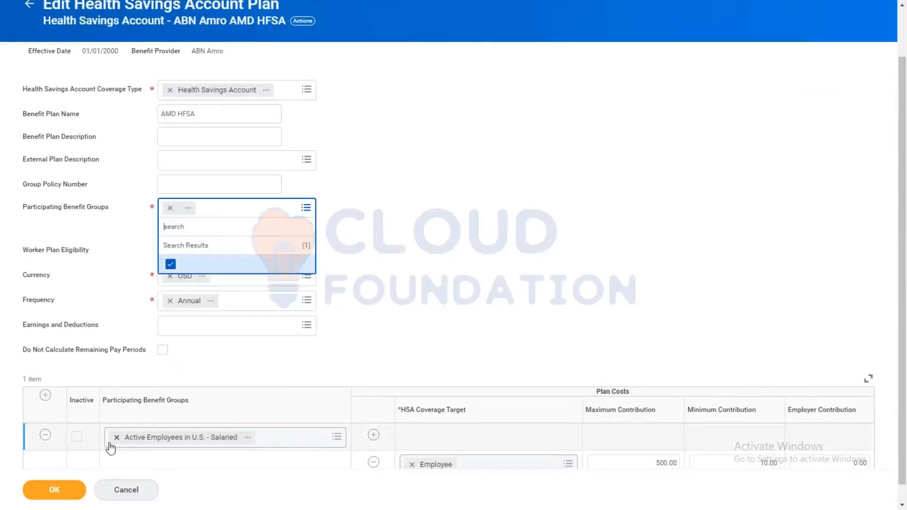
Step: Replace the plan cost row's benefit group with the plan's group, try to save the plan and view the error details
click(117, 437)
click(134, 421)
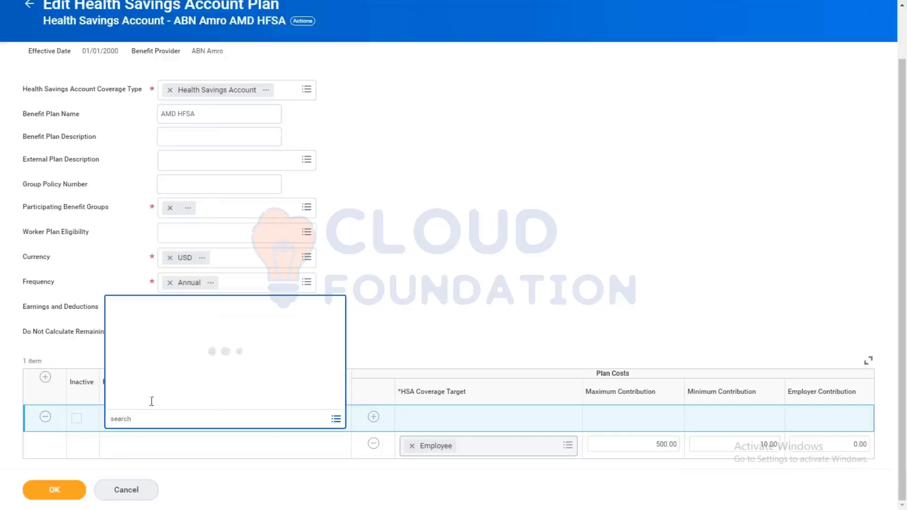
click(118, 382)
click(146, 402)
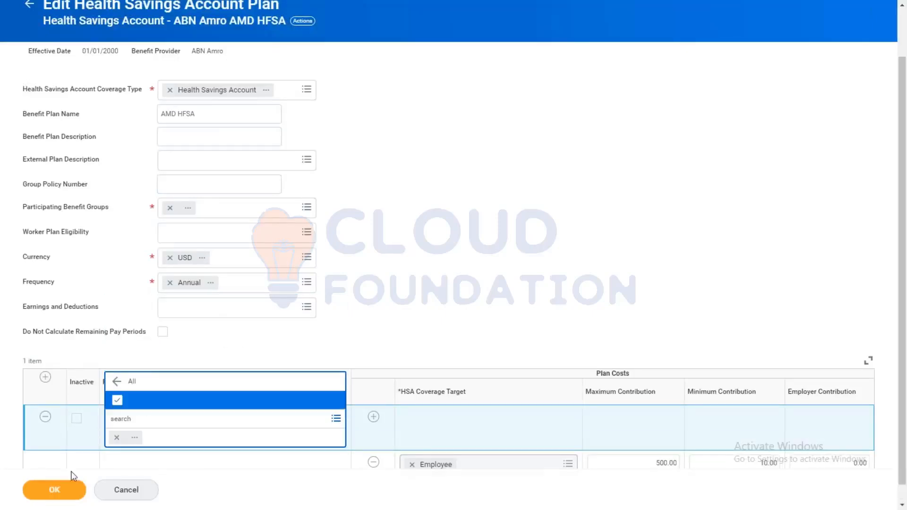
click(62, 490)
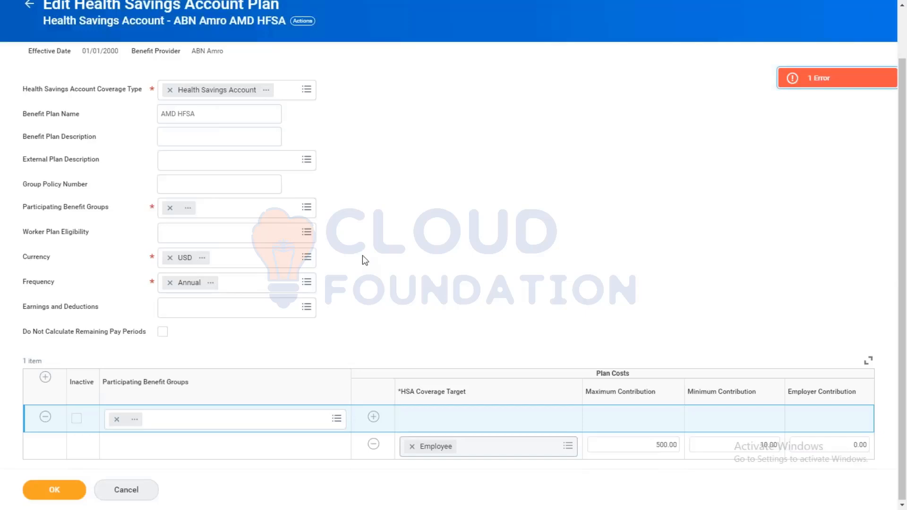
click(804, 82)
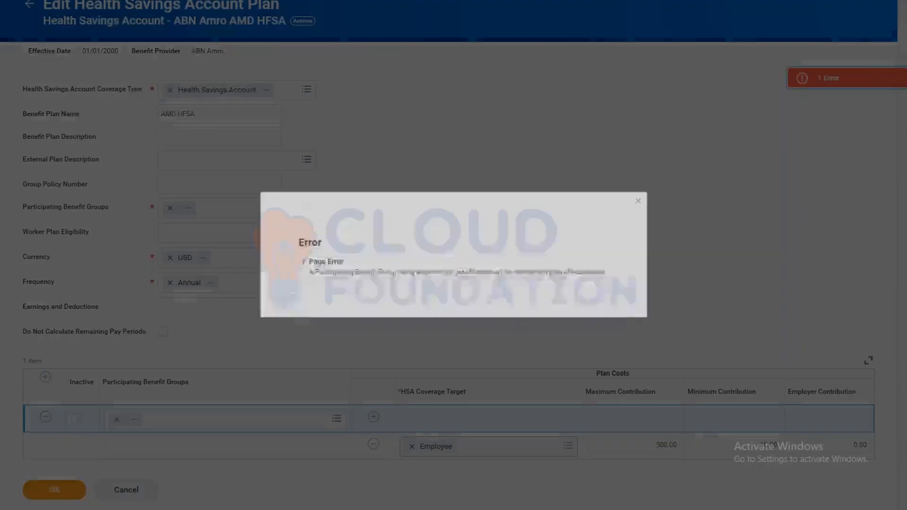
click(583, 114)
Step: Set Active Employees in Australia as the participating benefit group for both the plan and its plan cost row
click(163, 210)
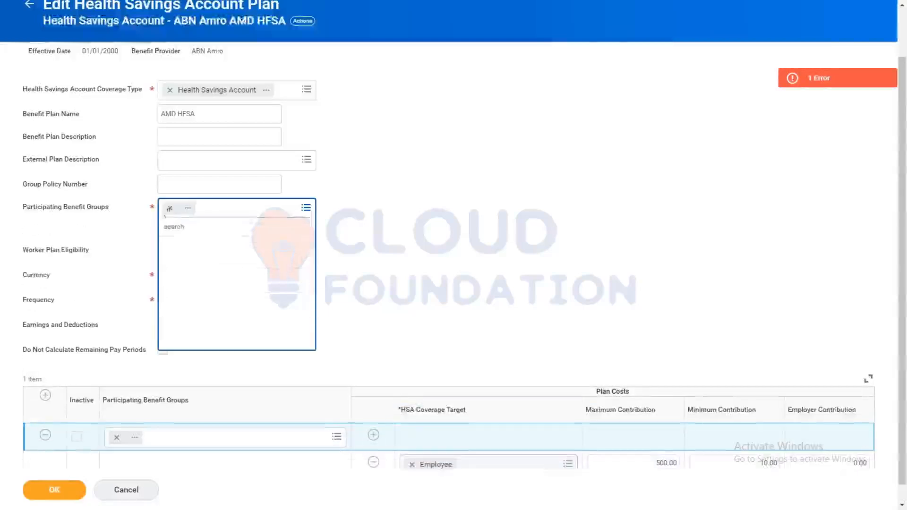
click(169, 208)
click(188, 215)
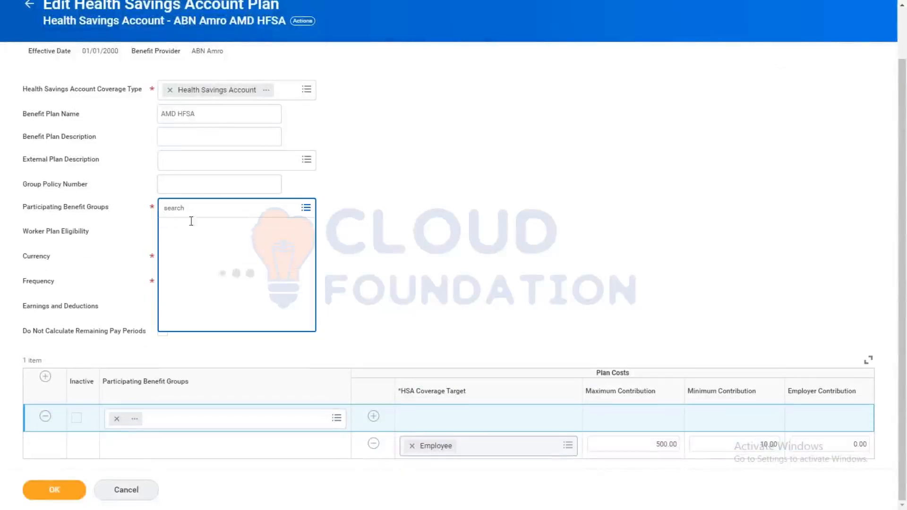
click(215, 245)
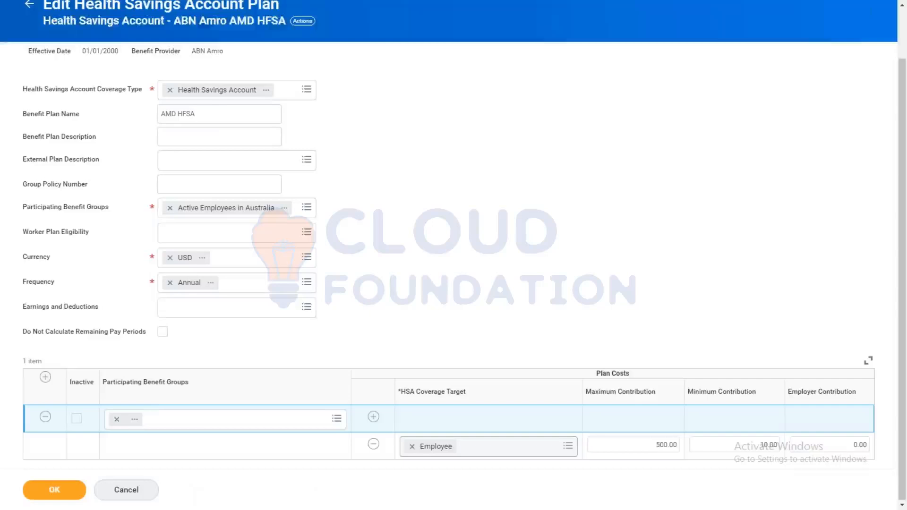
click(116, 419)
click(158, 420)
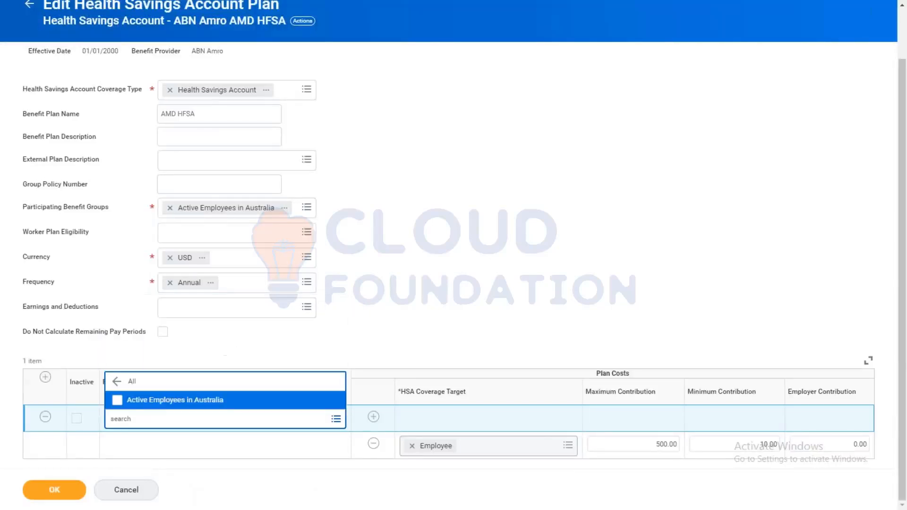
click(149, 401)
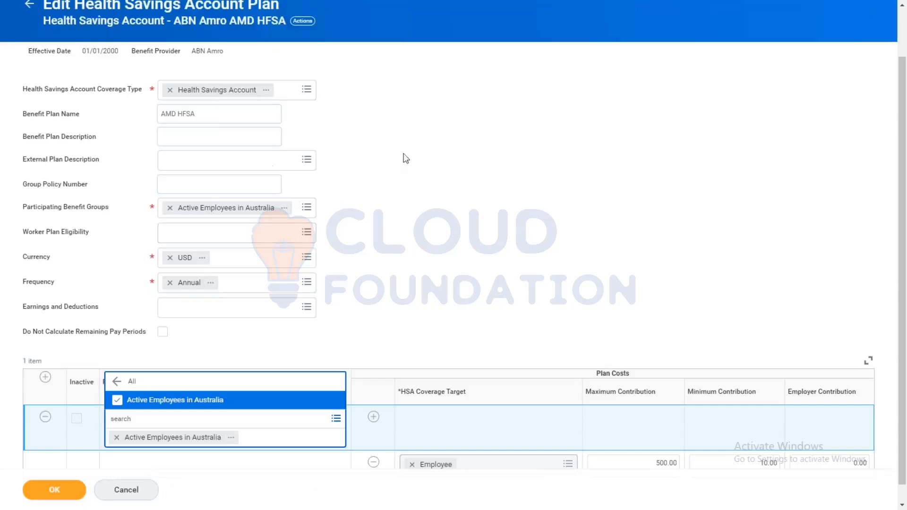
Step: Rename the health savings account plan as DNU and save it
click(192, 116)
drag(192, 114, 128, 103)
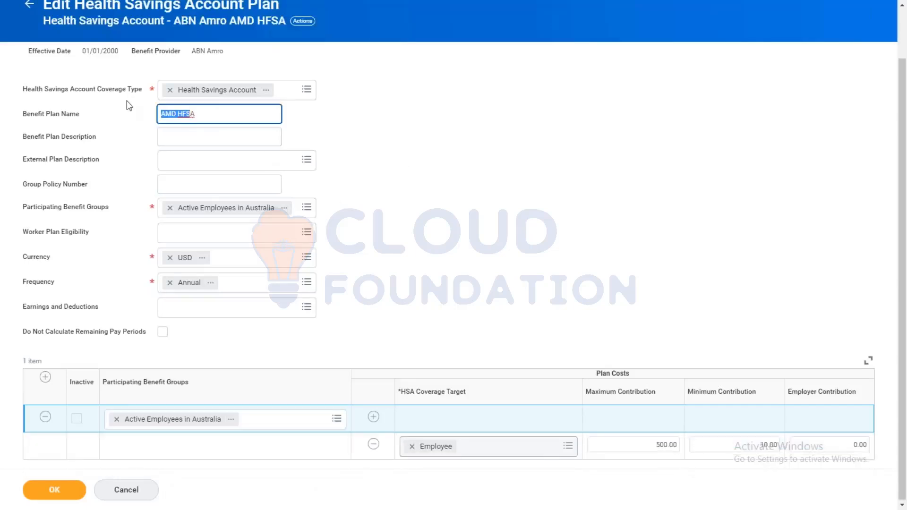
key(BackSpace)
text(DNU)
click(61, 491)
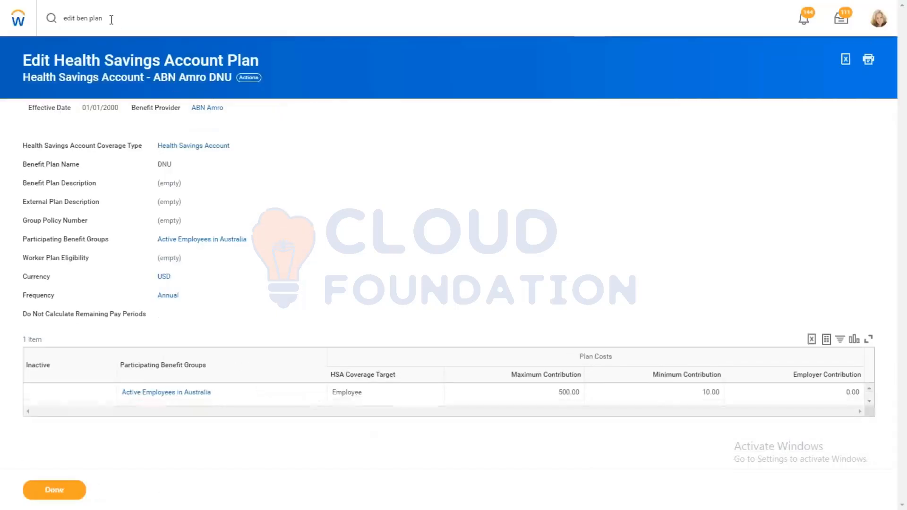
Step: Search for "CRE BEN PLAN" and open the Create Benefit Plan task
click(111, 20)
key(ctrl+a)
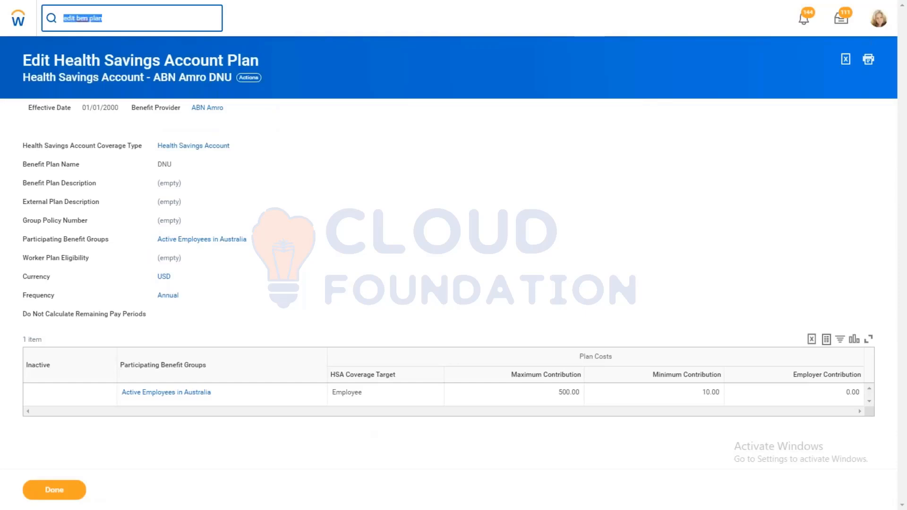
text(CRE BEN PLAN)
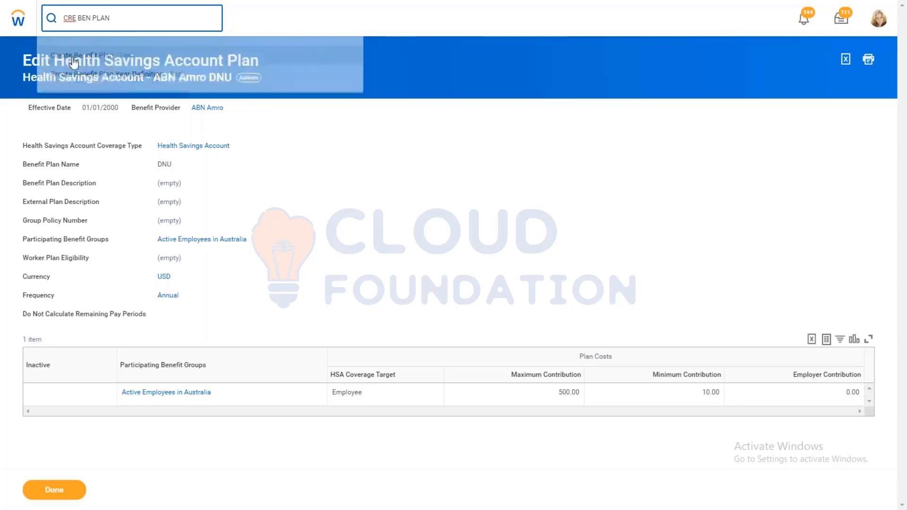
click(73, 55)
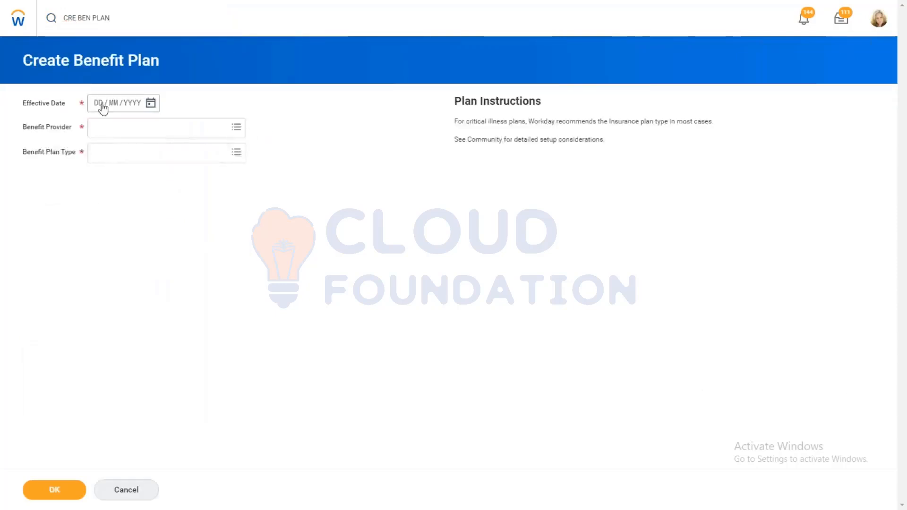
Step: Set the new benefit plan's effective date to 01/01/2000
click(101, 104)
text(0101)
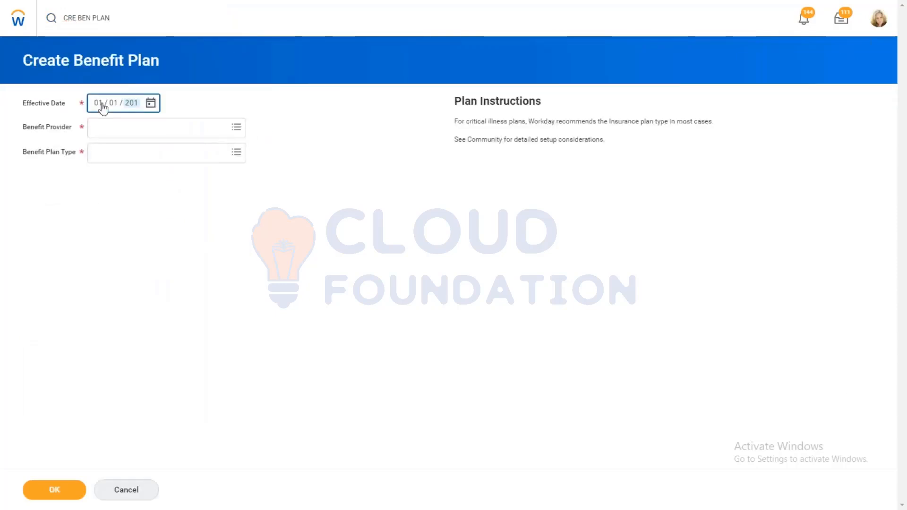
key(BackSpace)
key(BackSpace)
key(BackSpace)
key(BackSpace)
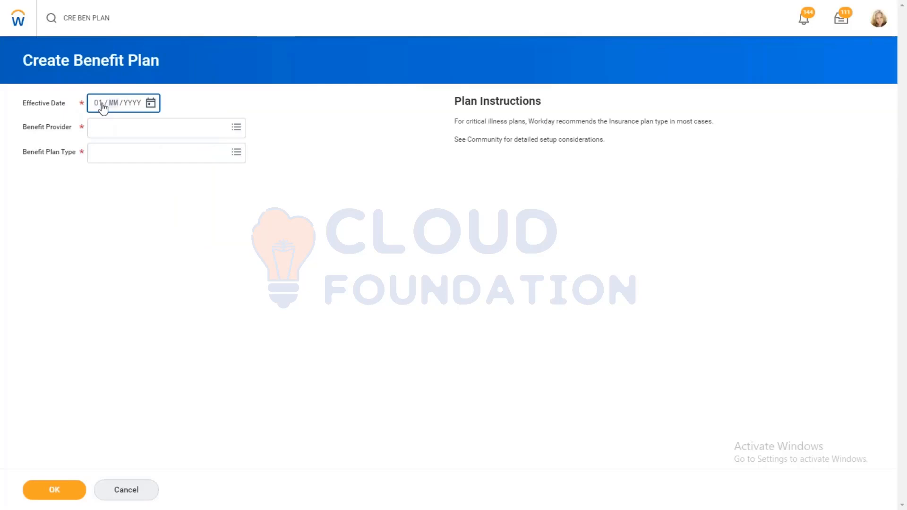
text(01 / 2000)
Step: Choose AXA as the benefit provider and Spending Account Plan as the plan type, and continue to the plan details
click(124, 130)
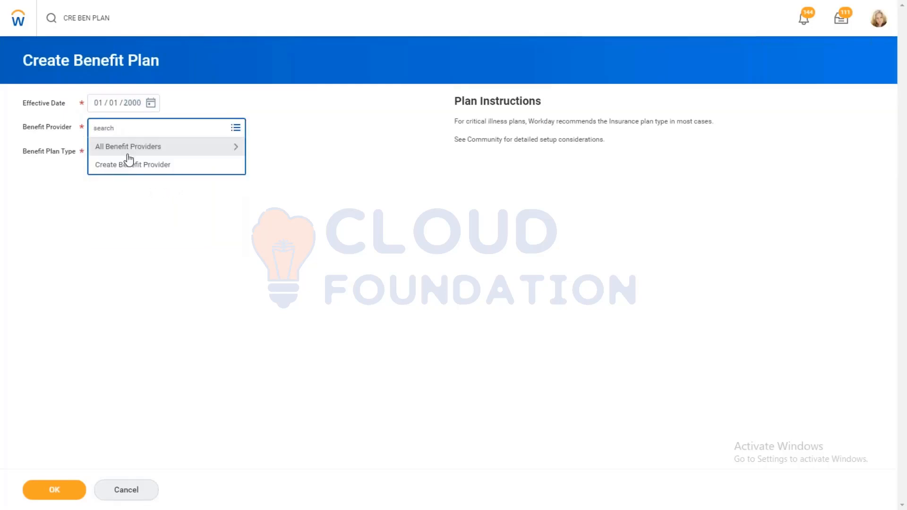
click(126, 149)
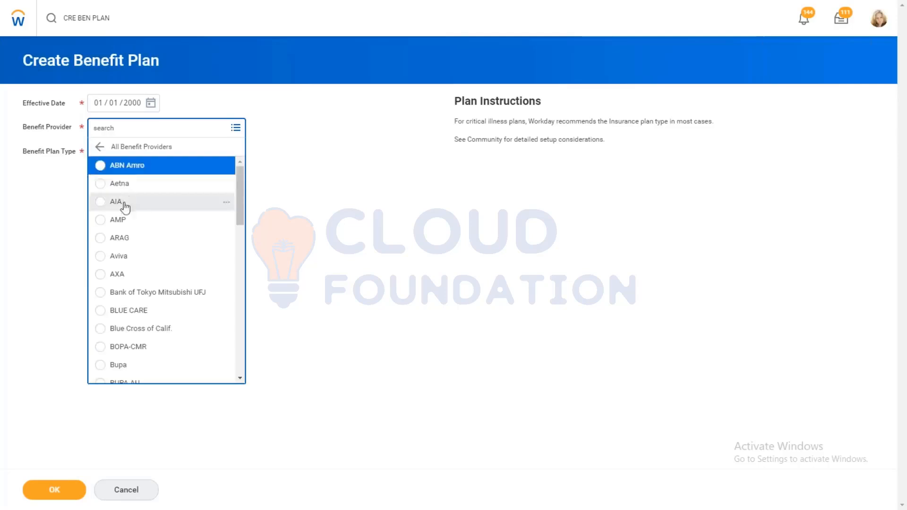
click(129, 277)
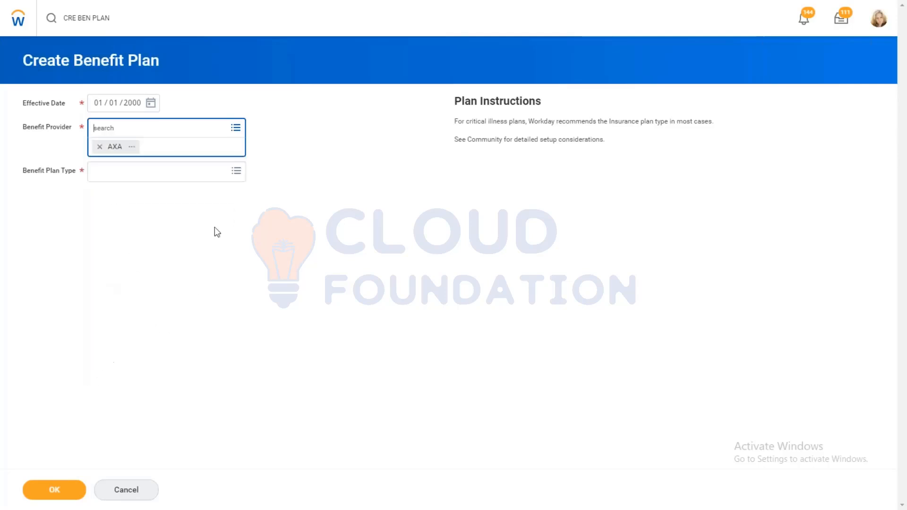
click(112, 161)
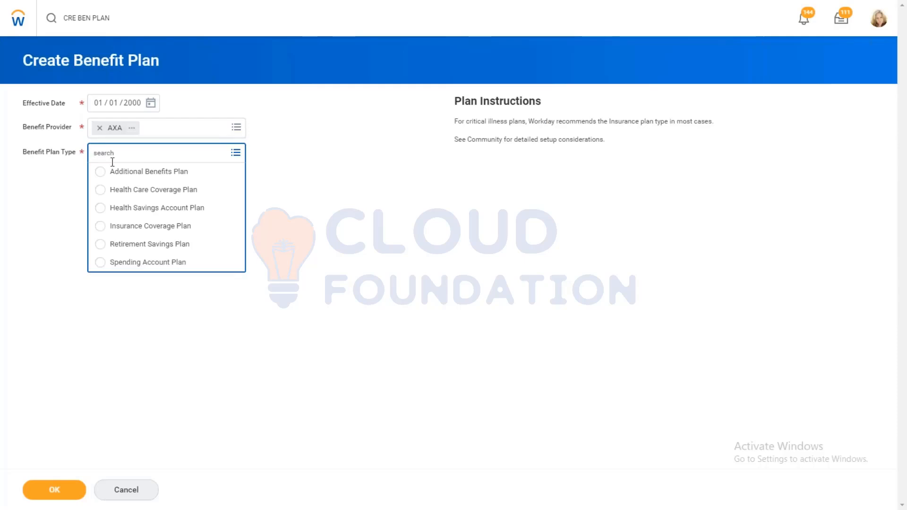
click(131, 262)
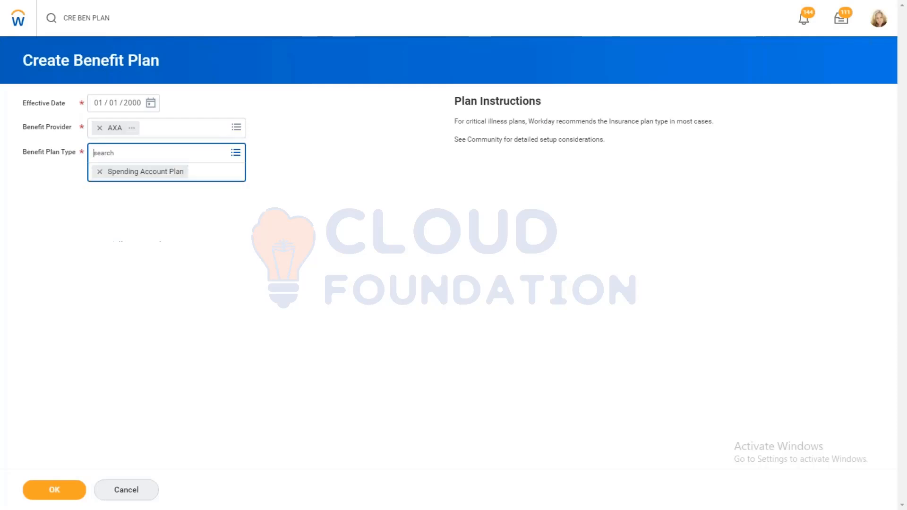
click(52, 492)
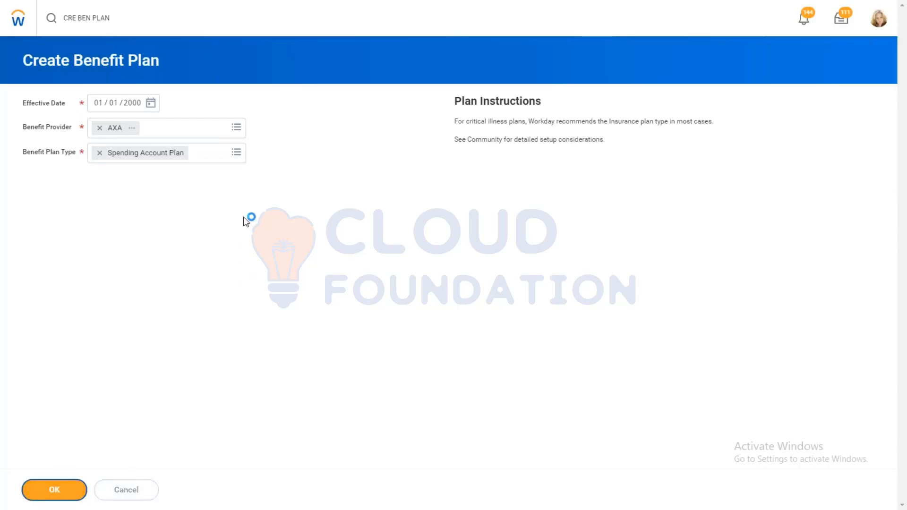
Step: Set the spending account type to AMD - HFSA and the participating benefit group to Active Employees in U.S. - Salaried
click(208, 132)
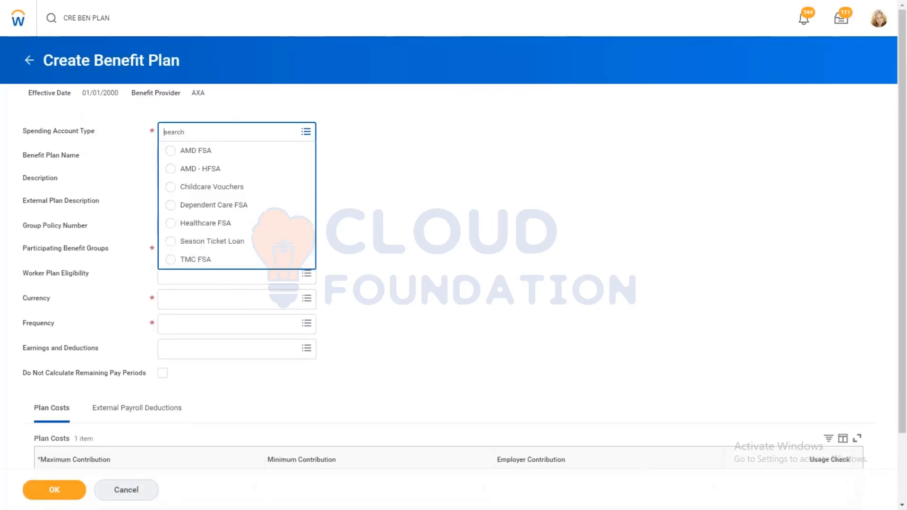
click(190, 170)
click(198, 251)
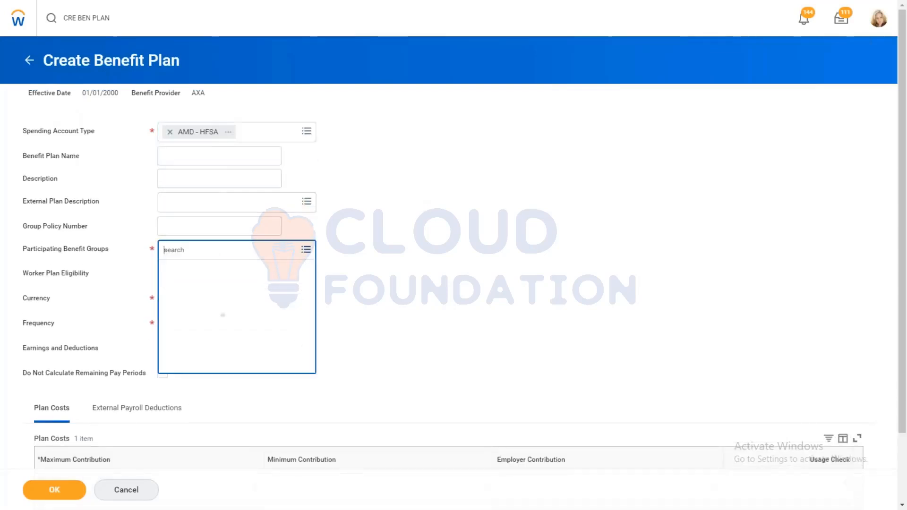
text(US)
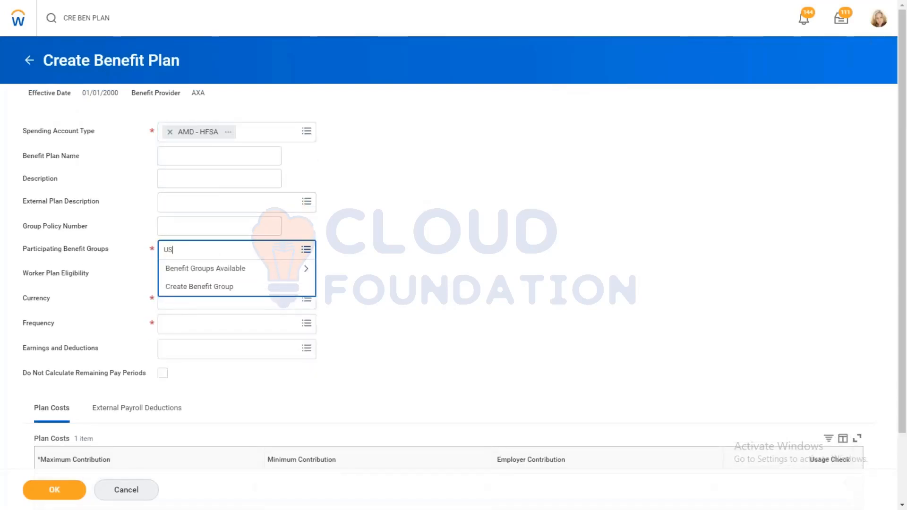
key(Return)
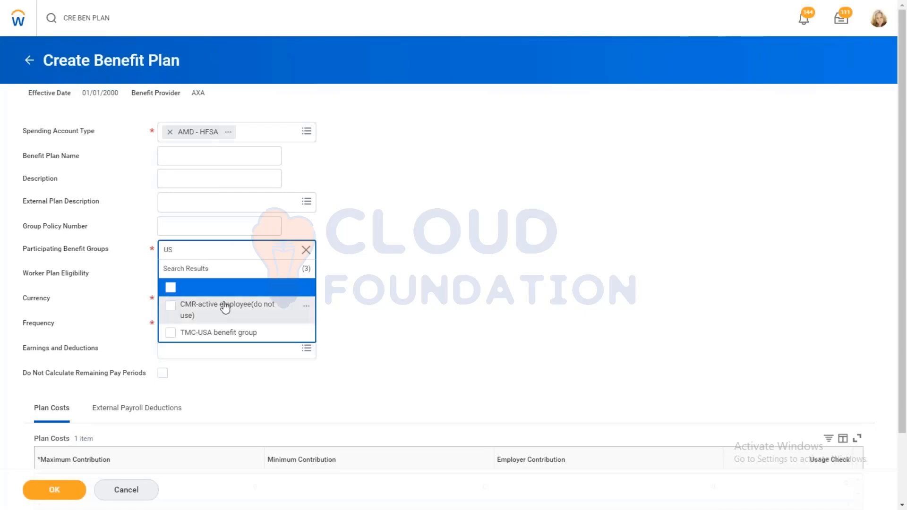
click(307, 250)
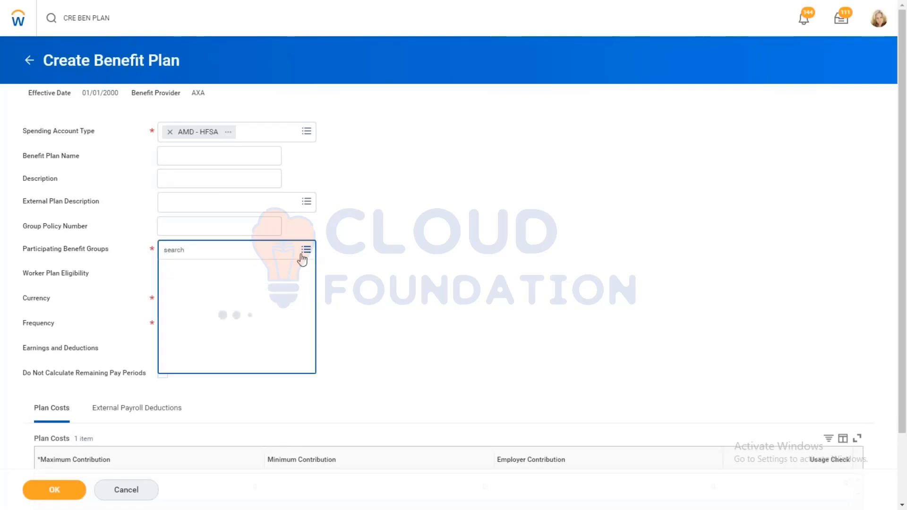
click(263, 269)
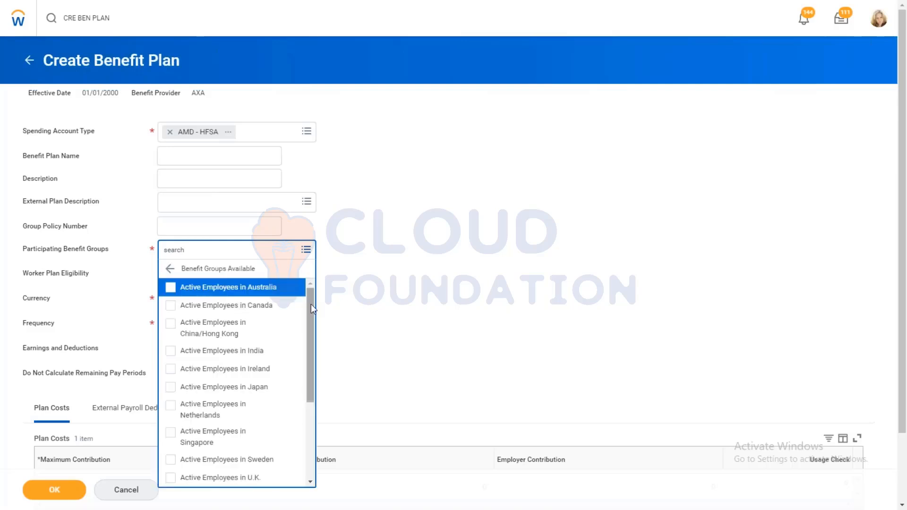
drag(311, 307, 305, 403)
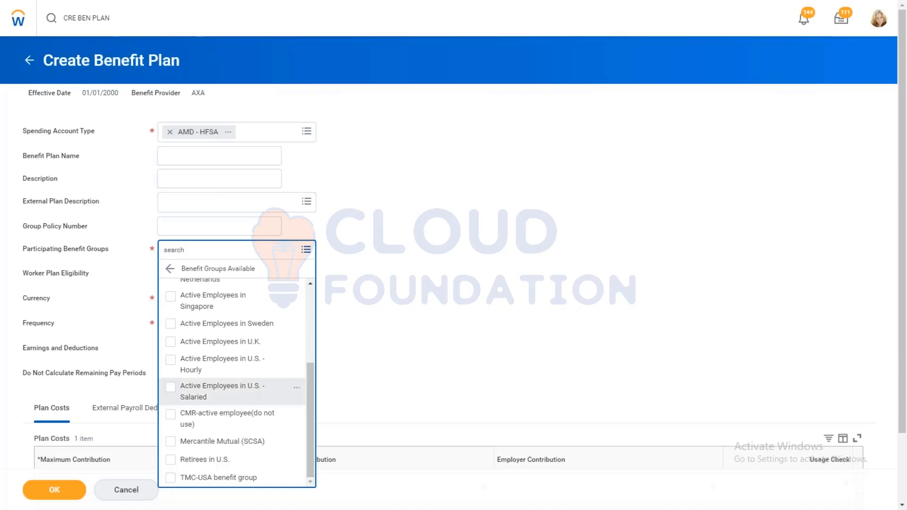
click(235, 387)
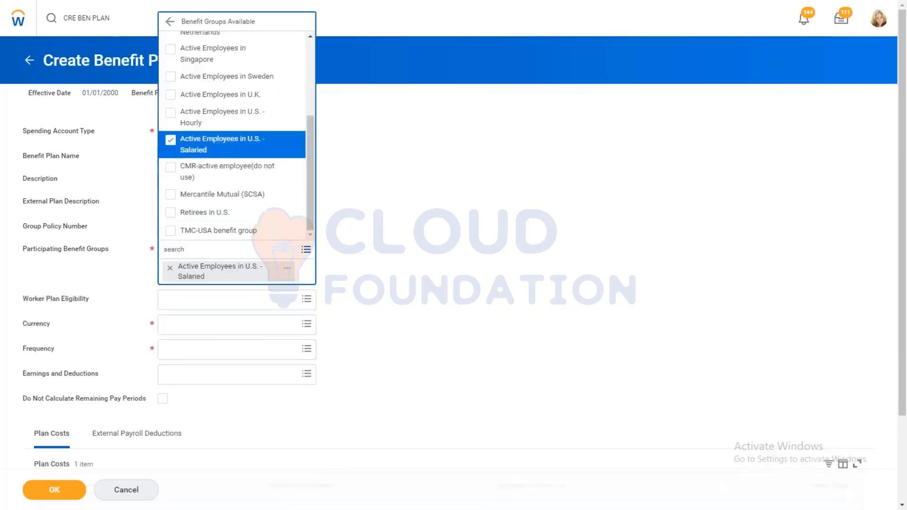
Step: Set the new spending account plan's currency to USD
click(235, 314)
click(235, 312)
text(U)
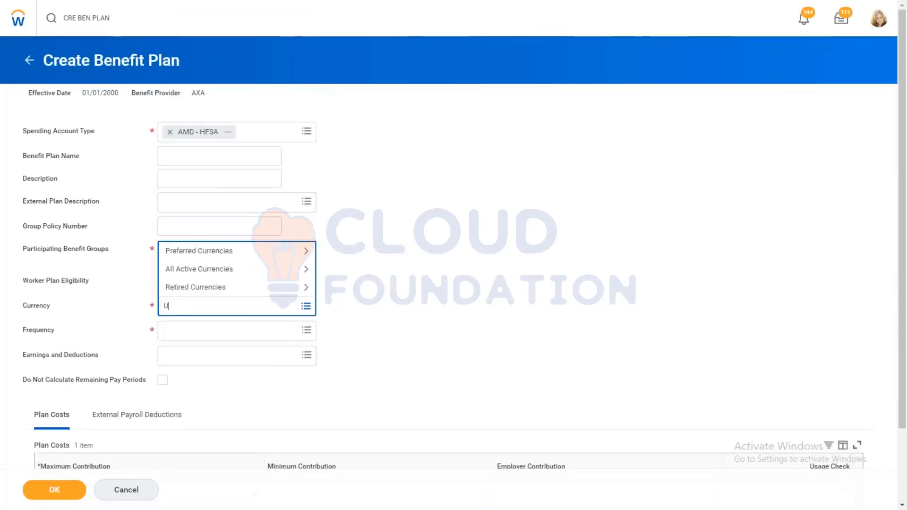
text(SD)
key(Return)
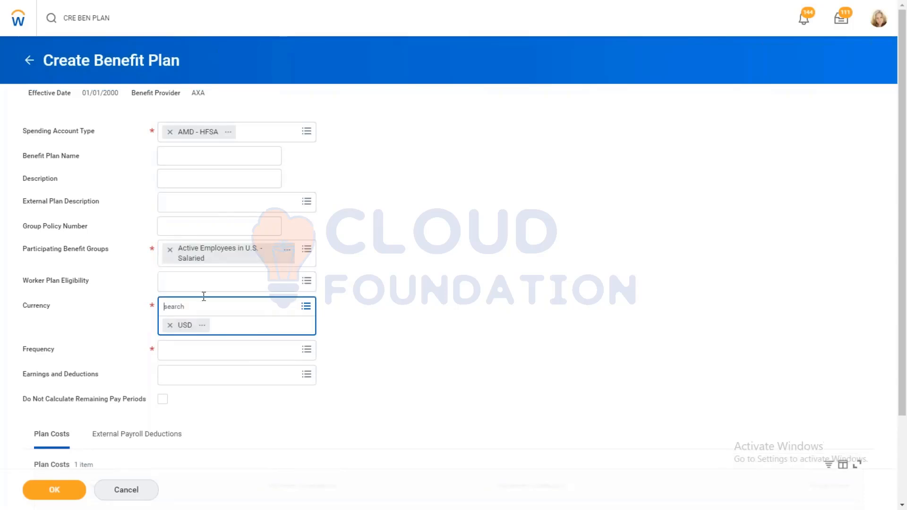
Step: Set the new spending account plan's frequency to Annual and its maximum contribution to 1000
click(245, 352)
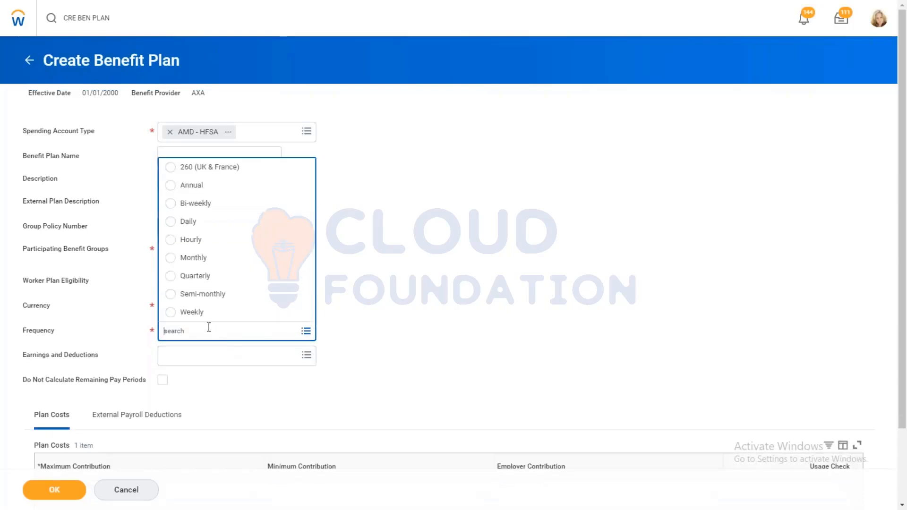
click(193, 187)
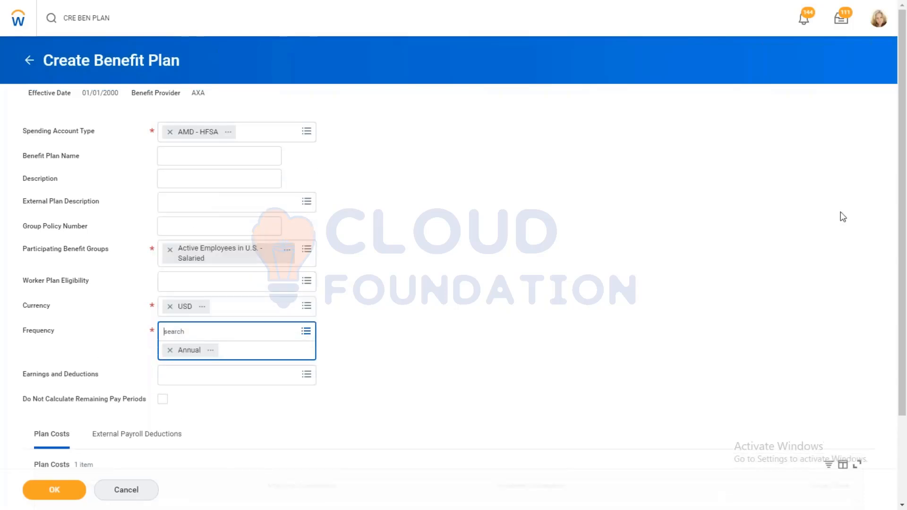
drag(906, 193, 906, 426)
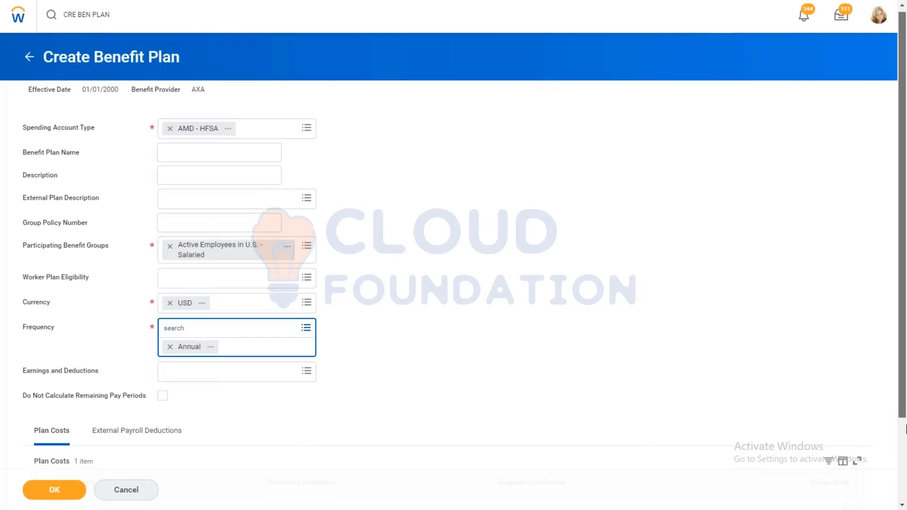
click(906, 429)
click(154, 404)
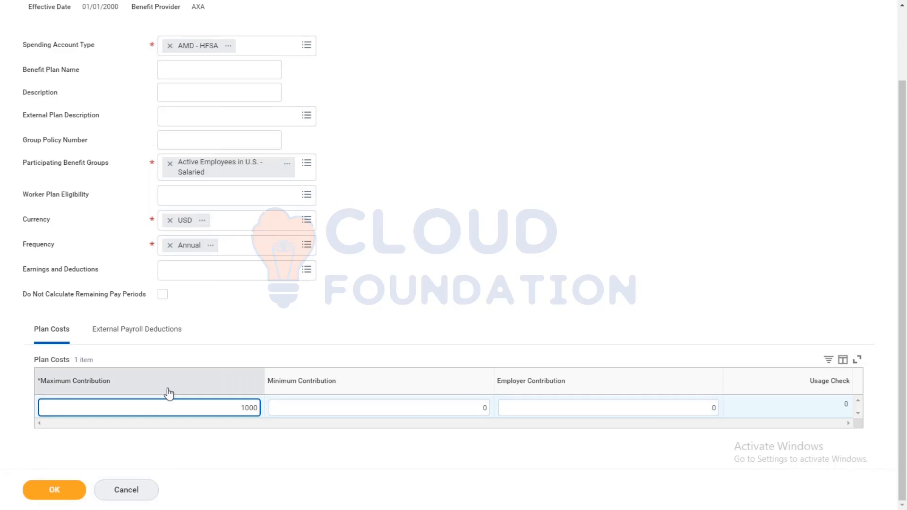
Step: Set the plan's minimum contribution to 10 and submit the new spending account plan
click(413, 411)
key(BackSpace)
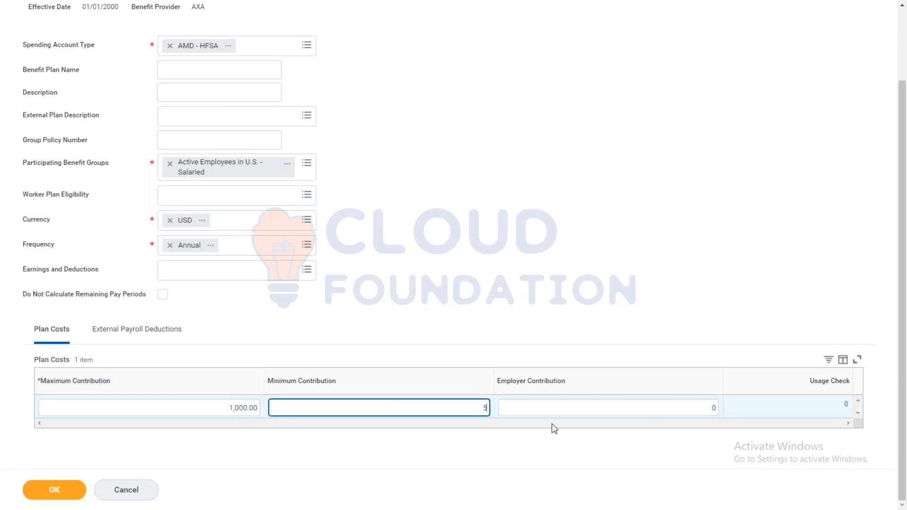
text(10)
click(56, 491)
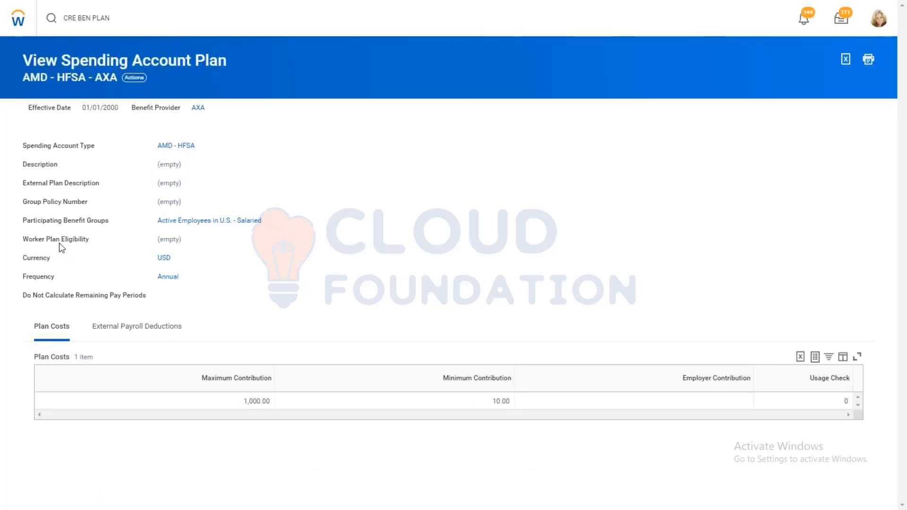
Step: Find the Edit Open Enrollment Event Type task and open AMD - Ongoing Enrollment to check its enrollment offering type
click(130, 27)
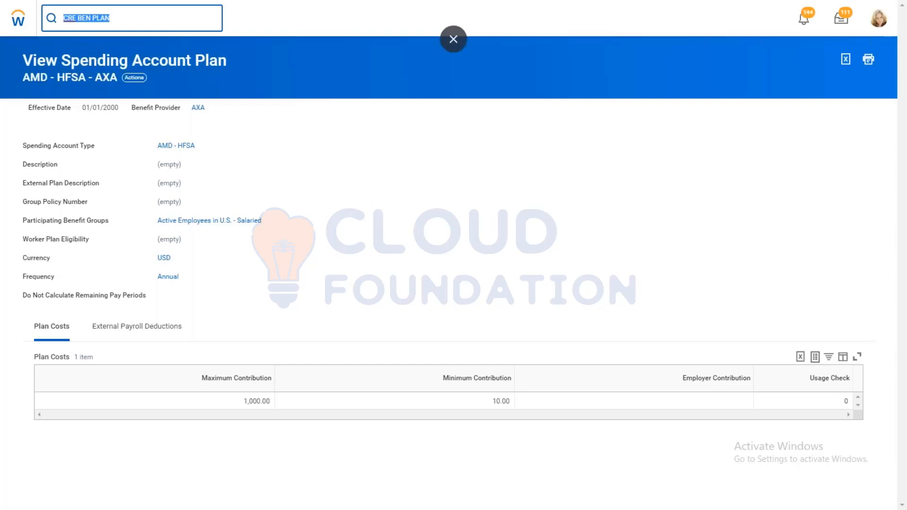
text(EDIT OPEN ENROLL)
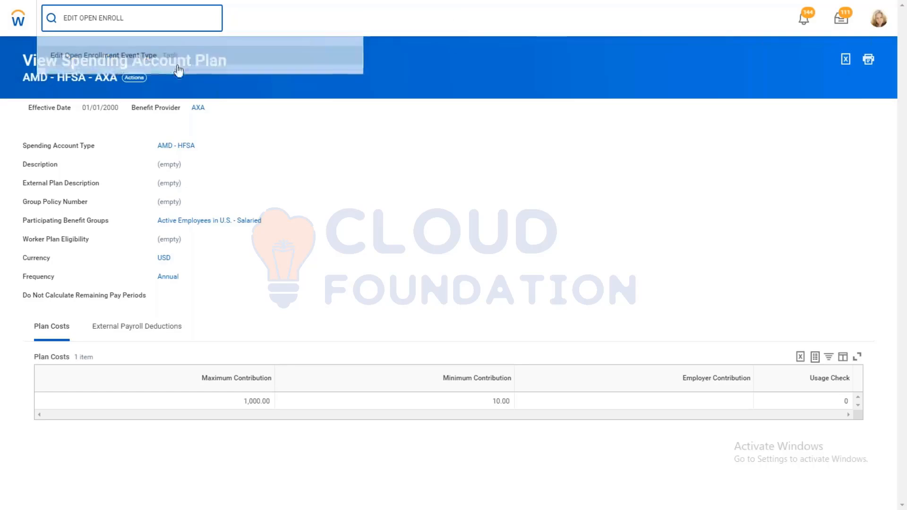
click(106, 55)
text(AMD)
key(Return)
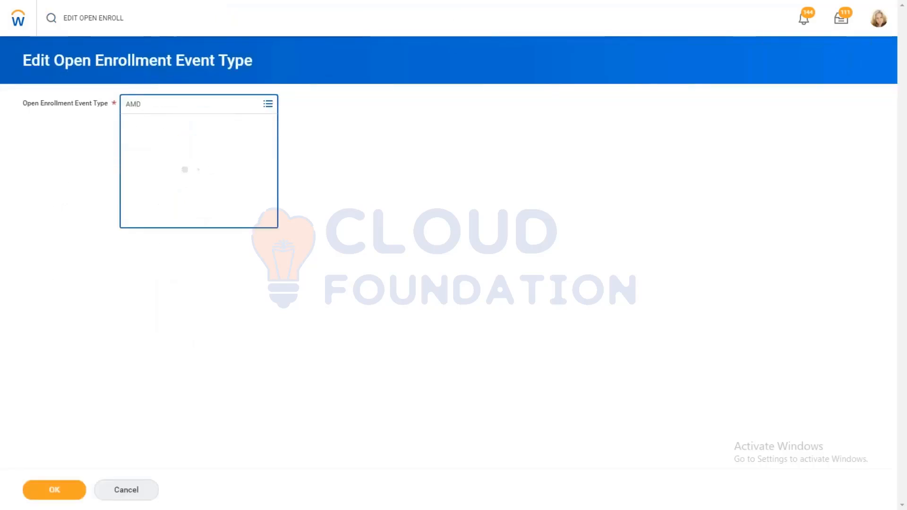
click(53, 490)
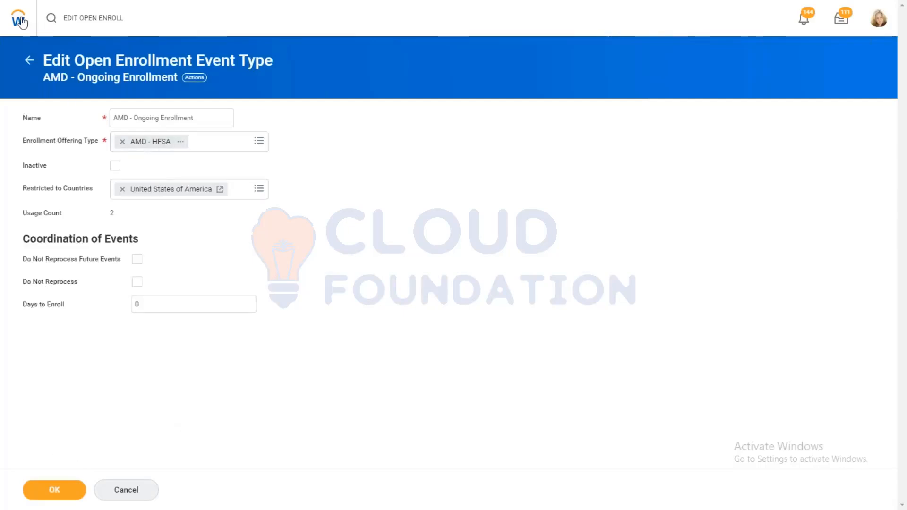
Step: Return to the home page, search for the enrollment event tasks and open Edit Enrollment Event Rule
click(124, 26)
key(ctrl+a)
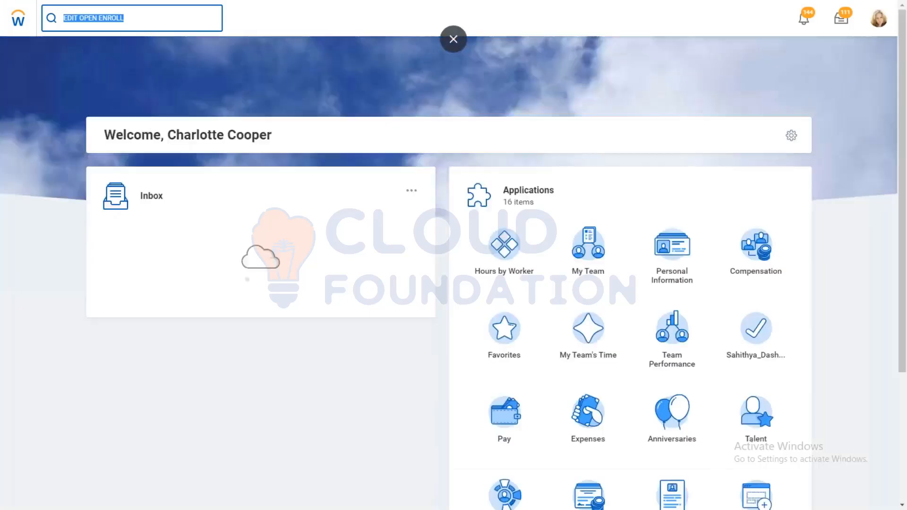
key(BackSpace)
text(EDIT ENROLLMENT )
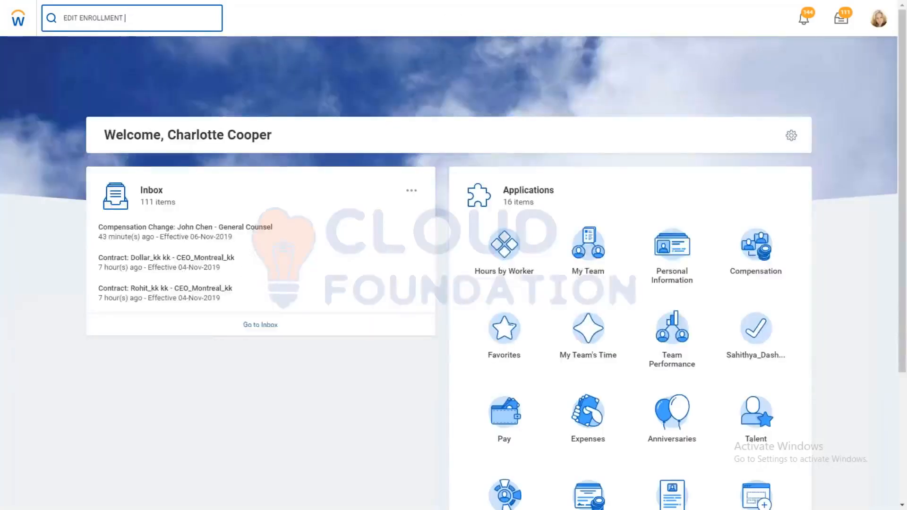
text(EVENT)
click(97, 56)
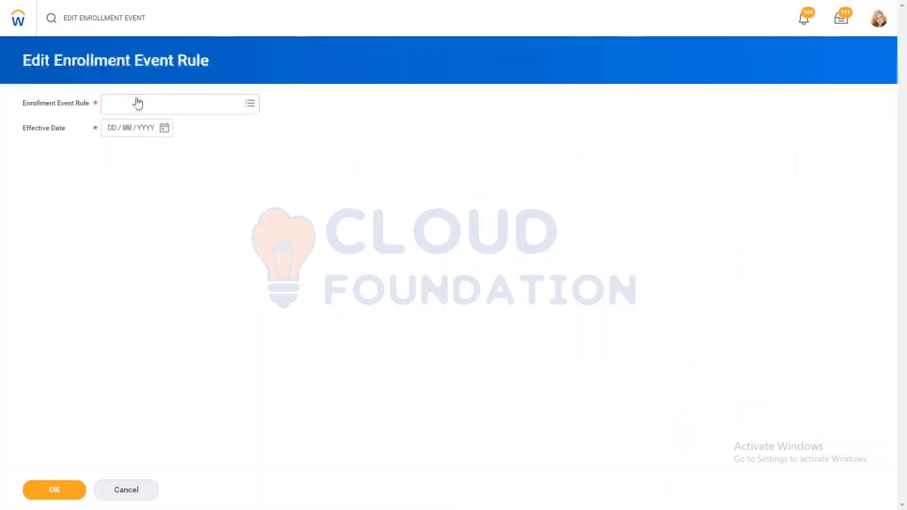
Step: Choose the rule named Enrollment Event Rule with effective date 01/01/2000 and open it for editing
click(135, 102)
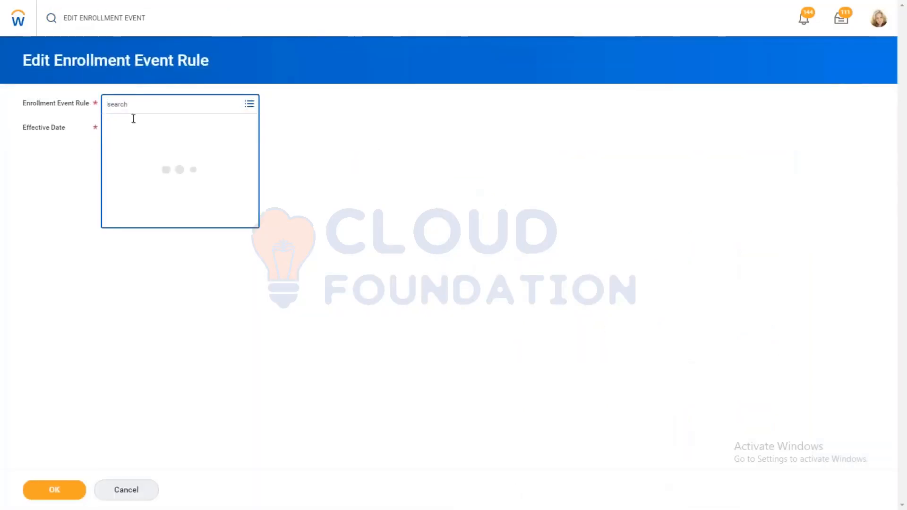
click(131, 124)
click(146, 160)
click(113, 148)
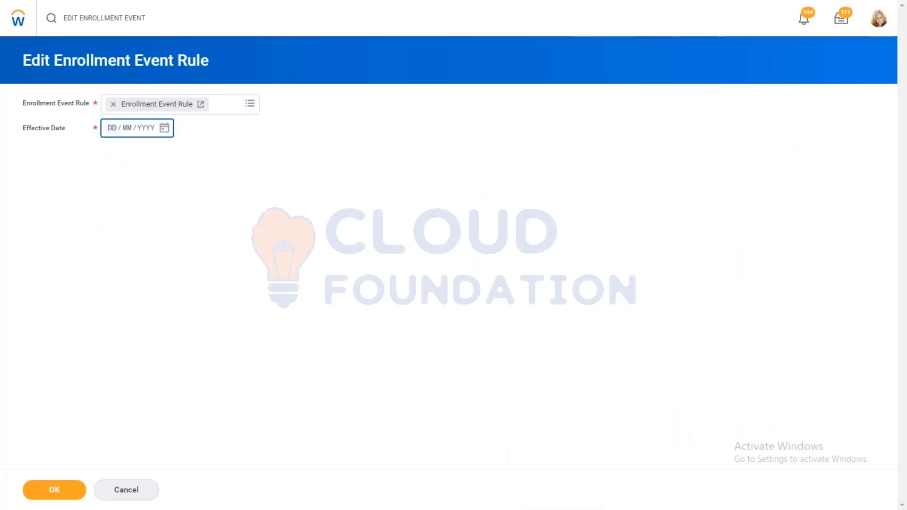
text(010120)
click(59, 492)
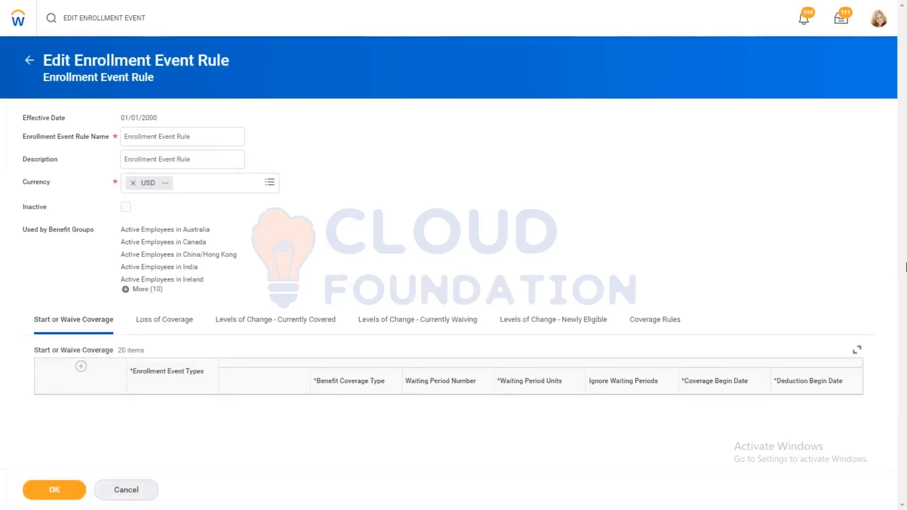
Step: Check the AMD - Ongoing Enrollment row among the rule's Start or Waive Coverage entries
scroll(906, 267, down, 4)
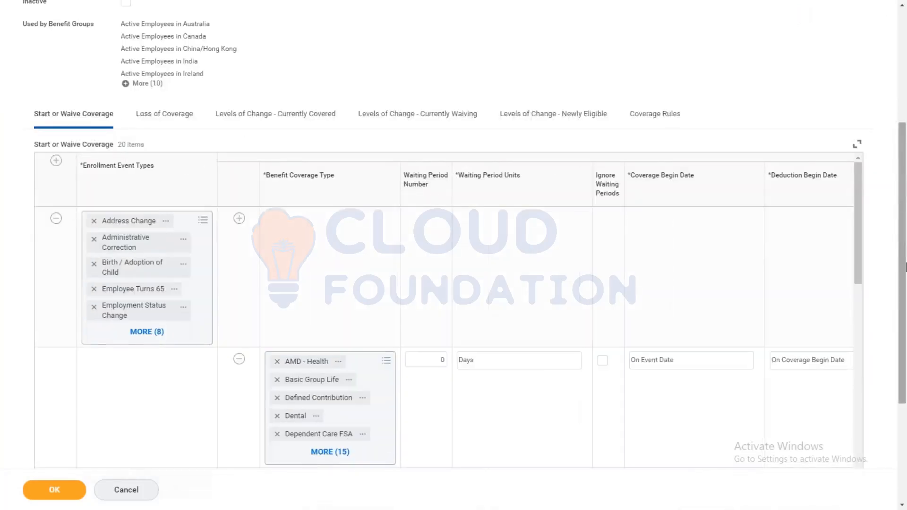
scroll(906, 267, down, 1)
scroll(855, 93, down, 8)
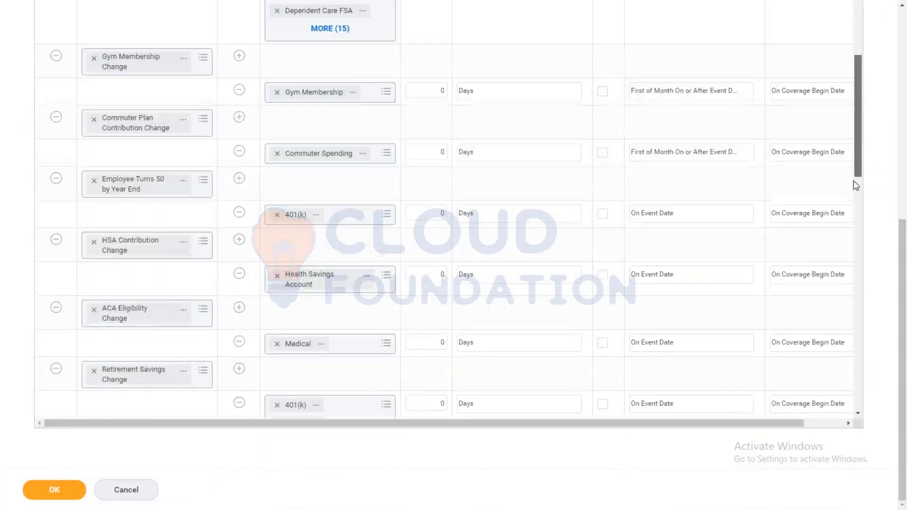
drag(857, 195, 866, 416)
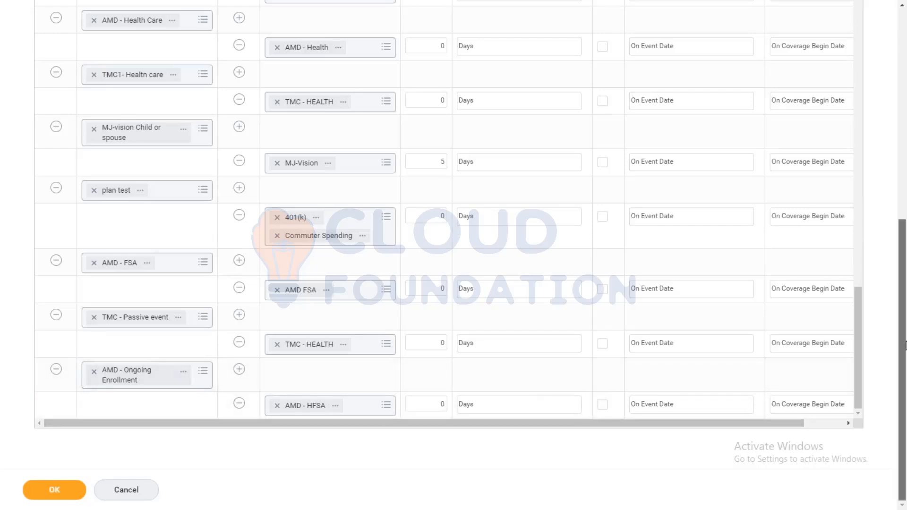
scroll(906, 345, up, 6)
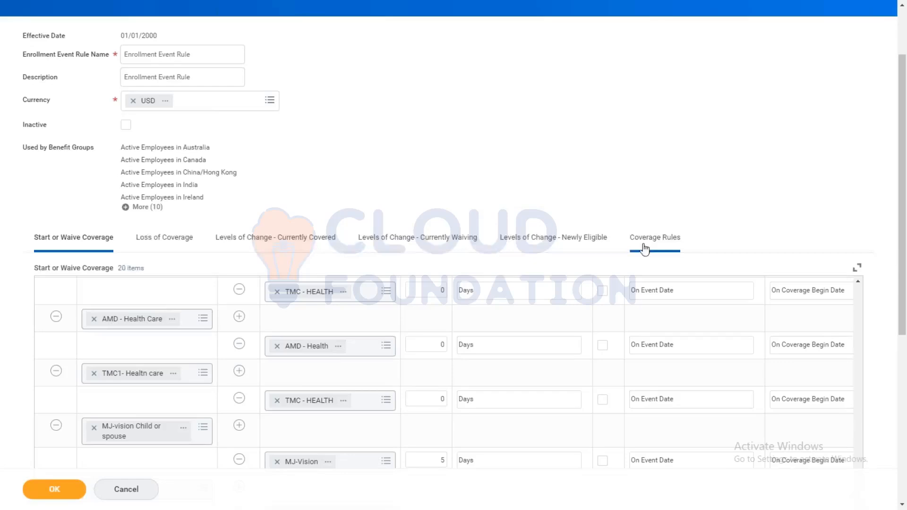
Step: Check the AMD - Ongoing Enrollment row among the Coverage Rules and submit the enrollment event rule
click(645, 241)
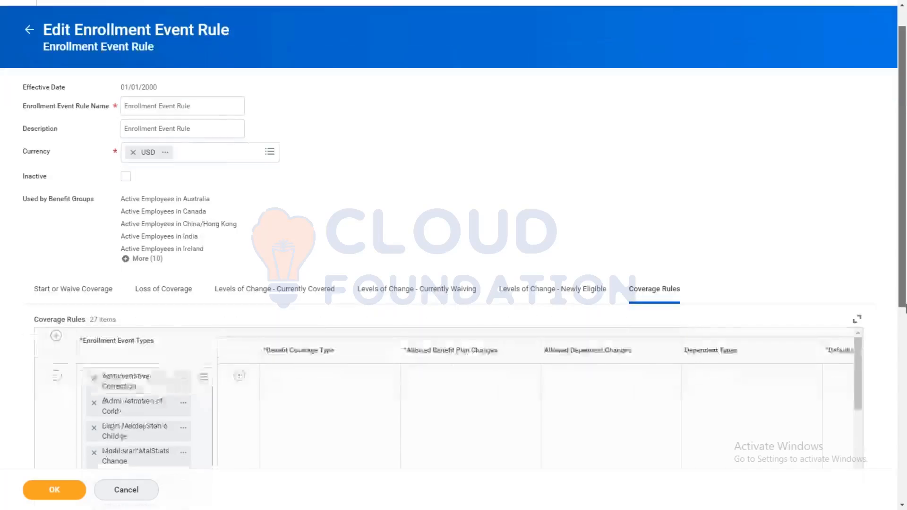
scroll(821, 271, down, 8)
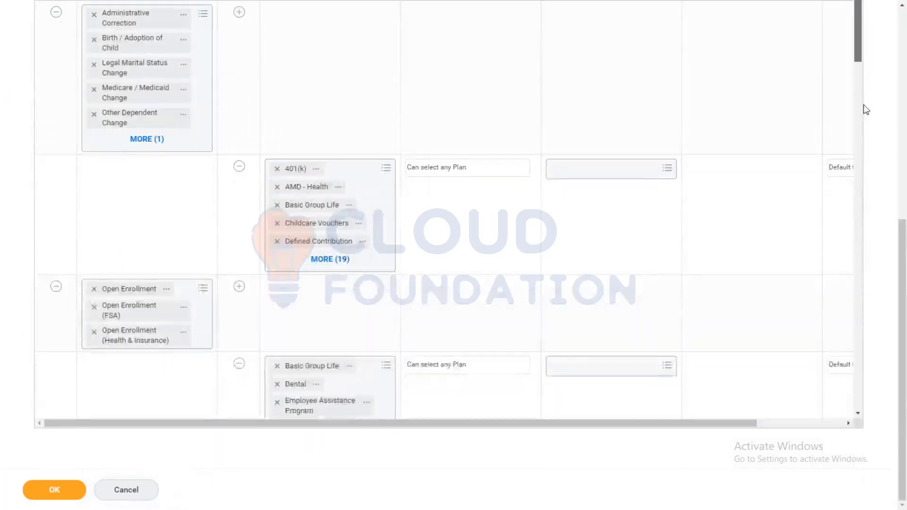
scroll(864, 104, down, 15)
drag(857, 154, 842, 409)
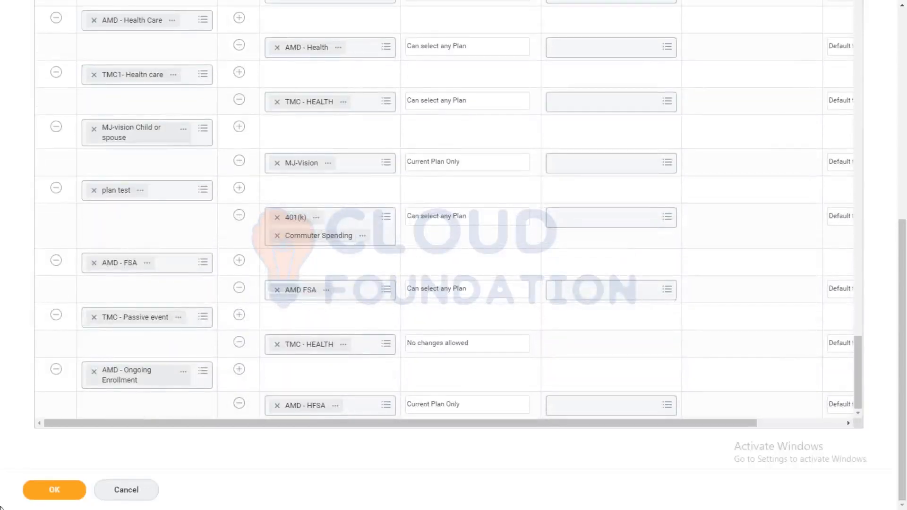
click(34, 490)
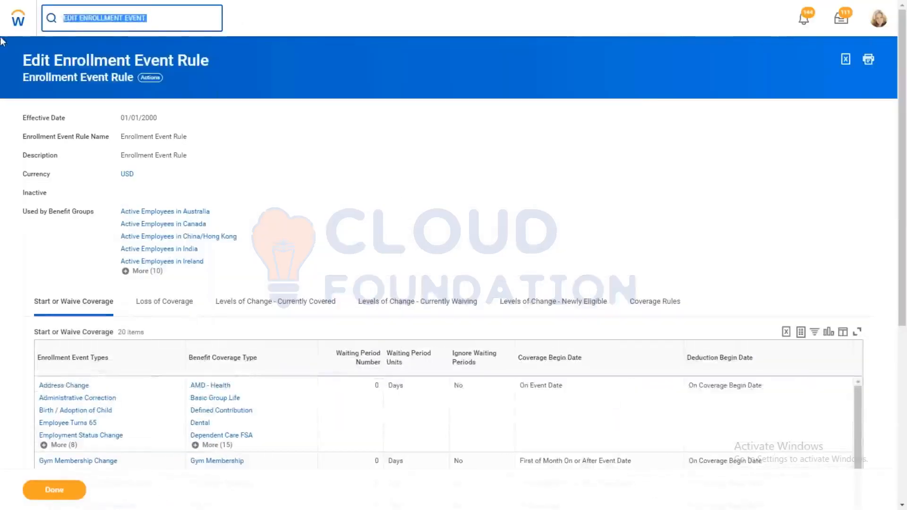
Step: Find the Edit Benefit Plan Year Definition task and open the AMD - Open Enrollment definition
text(EDIT BEN P)
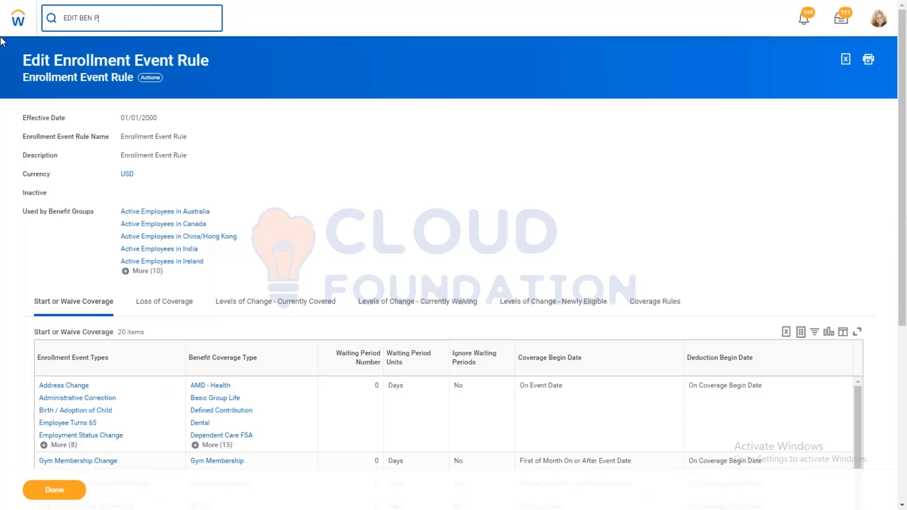
text(LAN YEAR DEF)
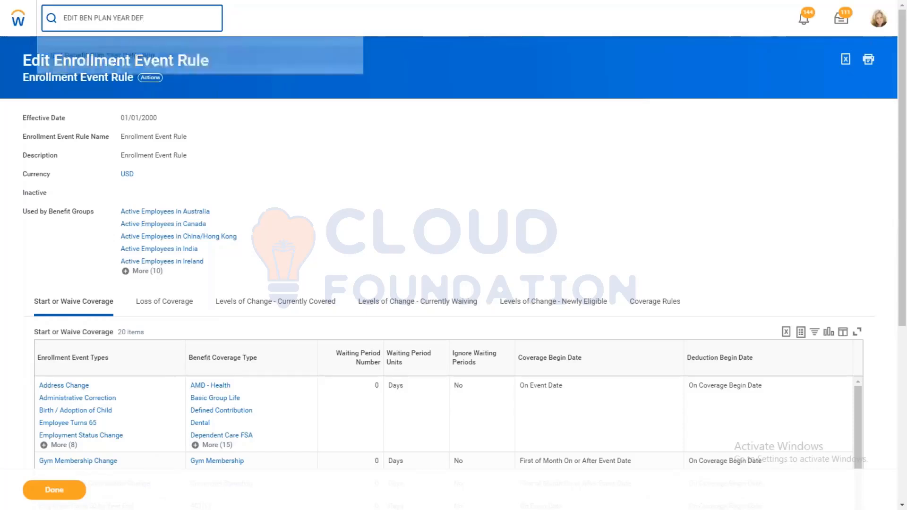
click(179, 56)
click(141, 106)
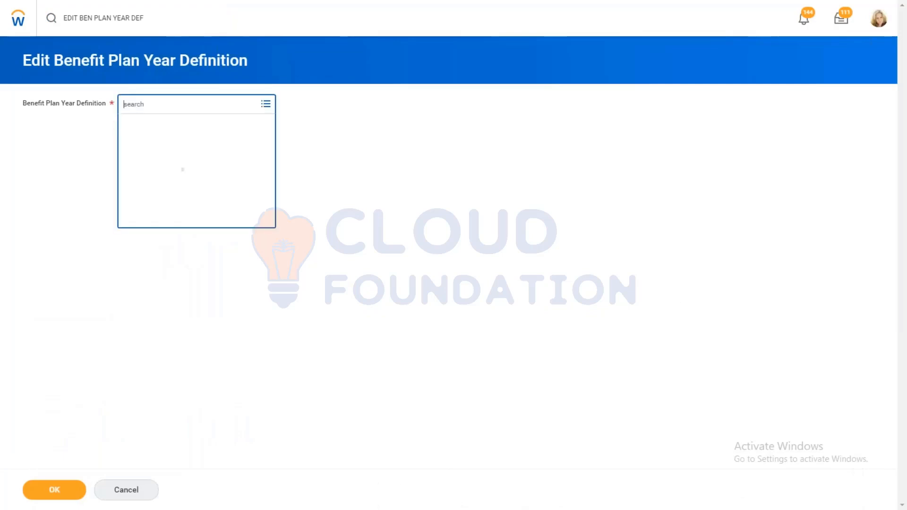
text(AMD)
key(Return)
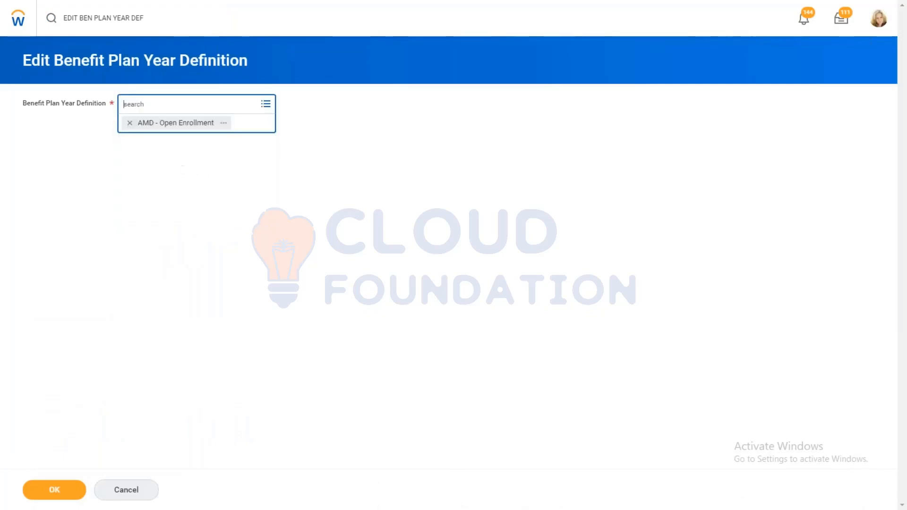
click(59, 487)
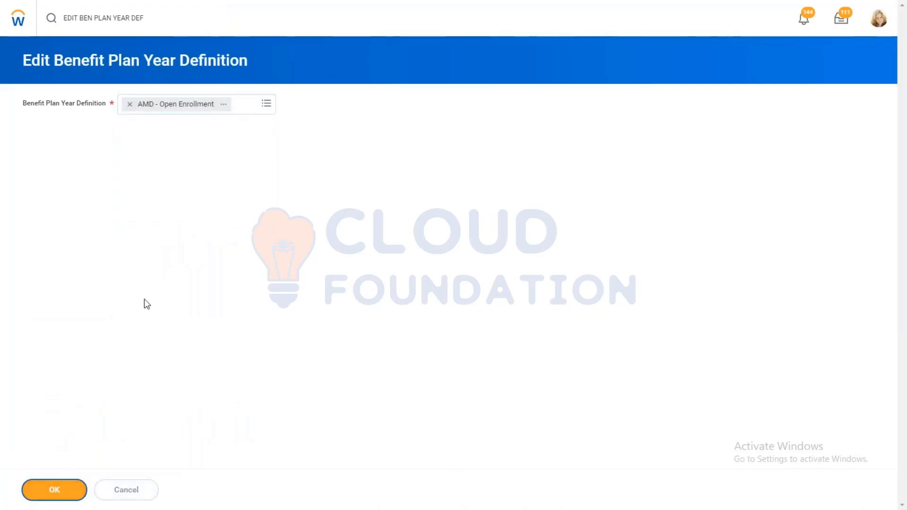
Step: Add AMD - HFSA - AXA to the spending account plans of the plan year definition
click(242, 231)
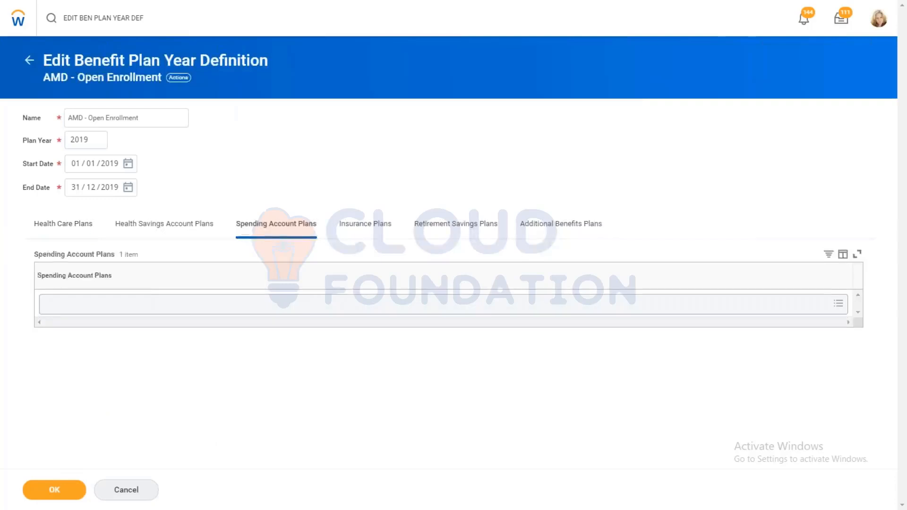
click(133, 305)
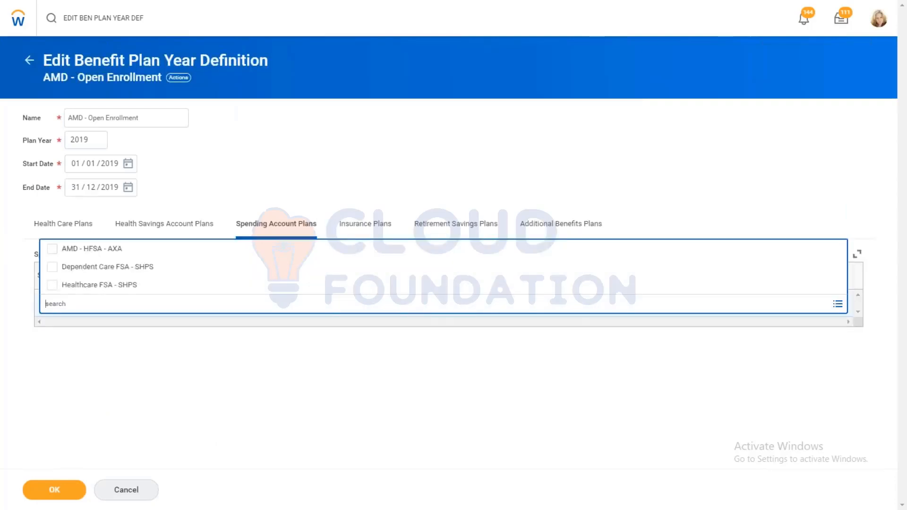
click(84, 252)
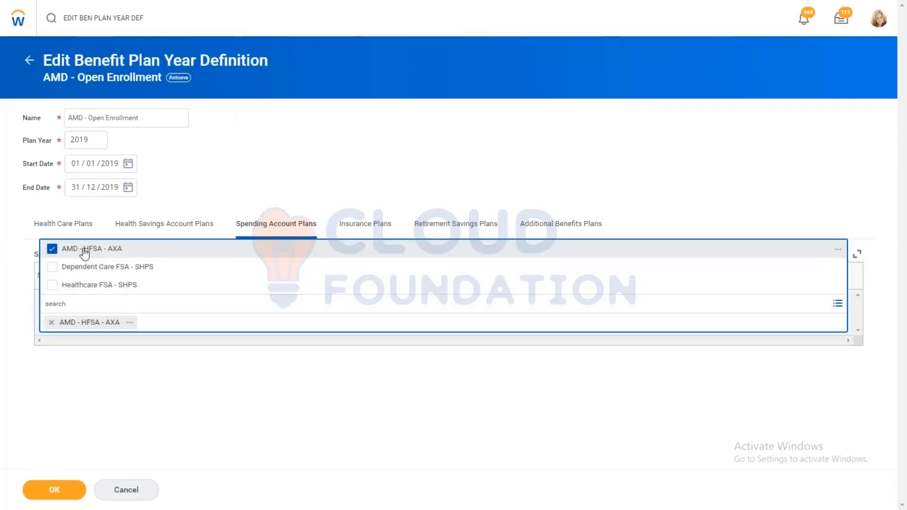
Step: Remove the assigned health savings account plan, submit the plan year definition and check its spending account plans
click(173, 228)
click(51, 305)
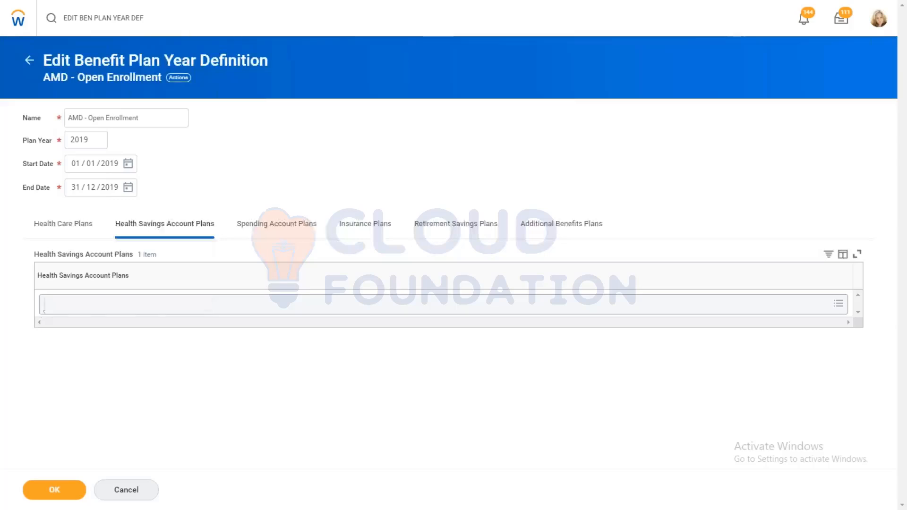
click(64, 491)
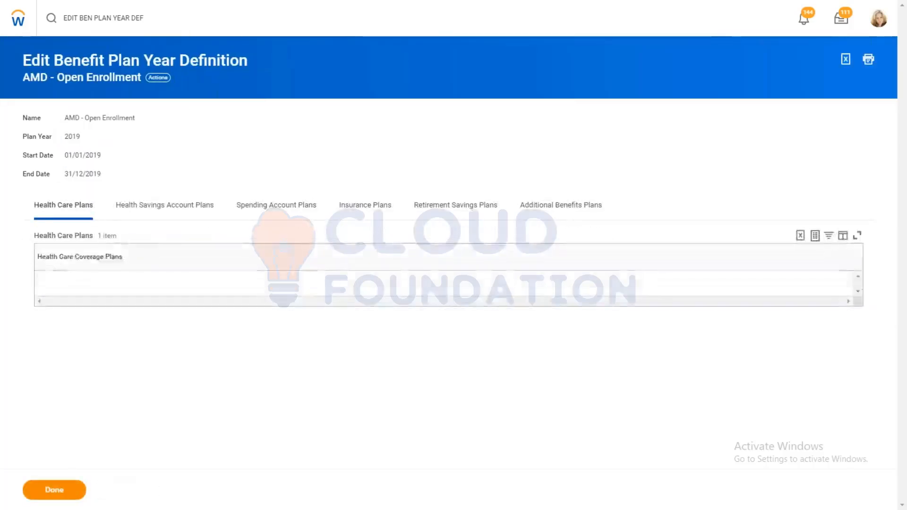
click(274, 206)
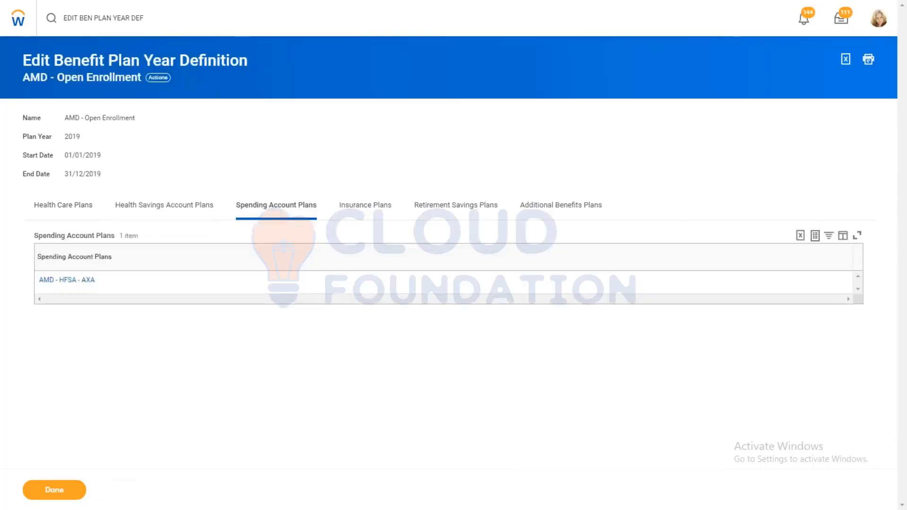
Step: Search for "initiate open" and open the Initiate Open Enrollment task
click(133, 14)
key(ctrl+a)
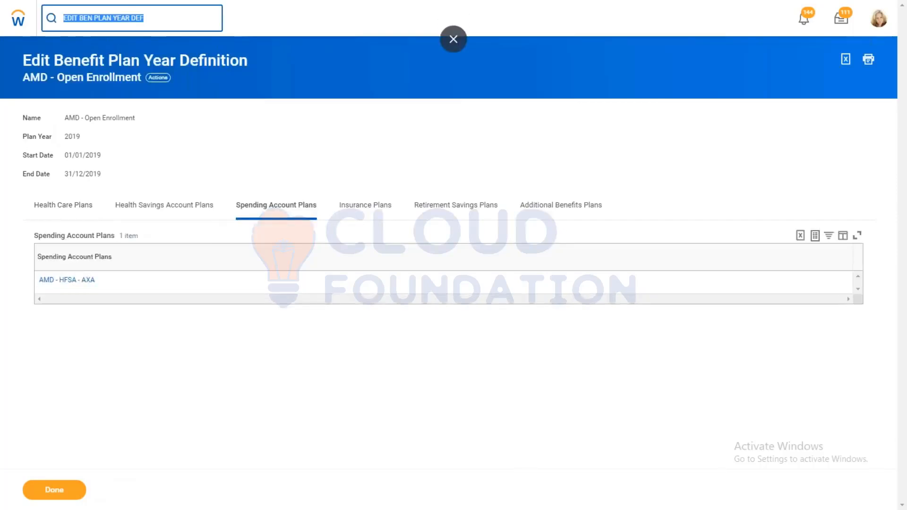
key(BackSpace)
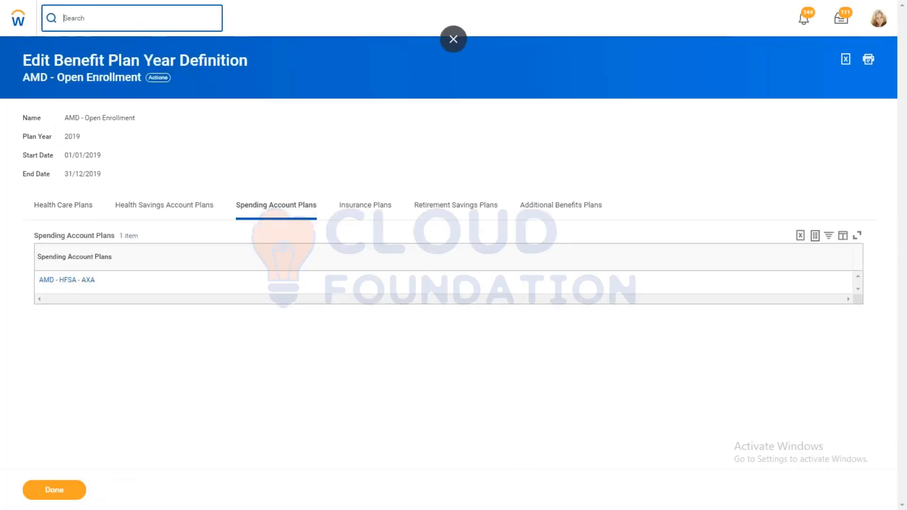
text(initia)
text(te )
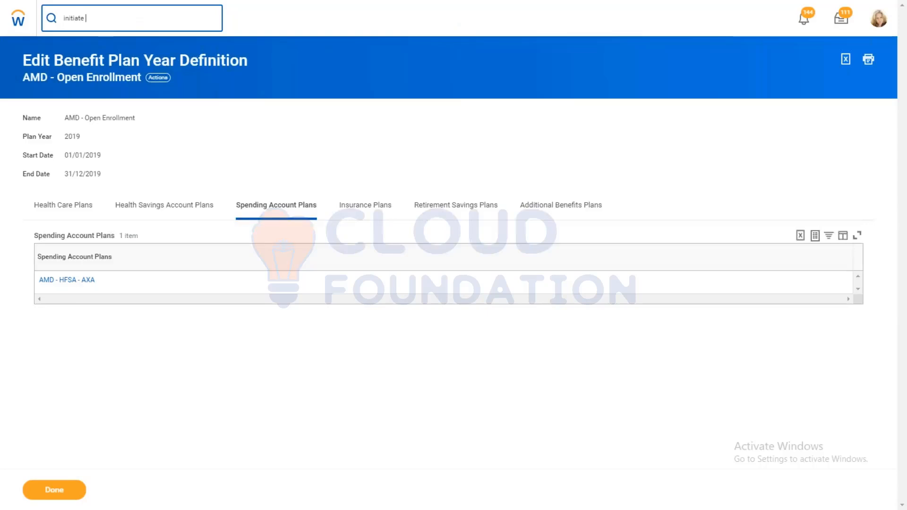
text(open)
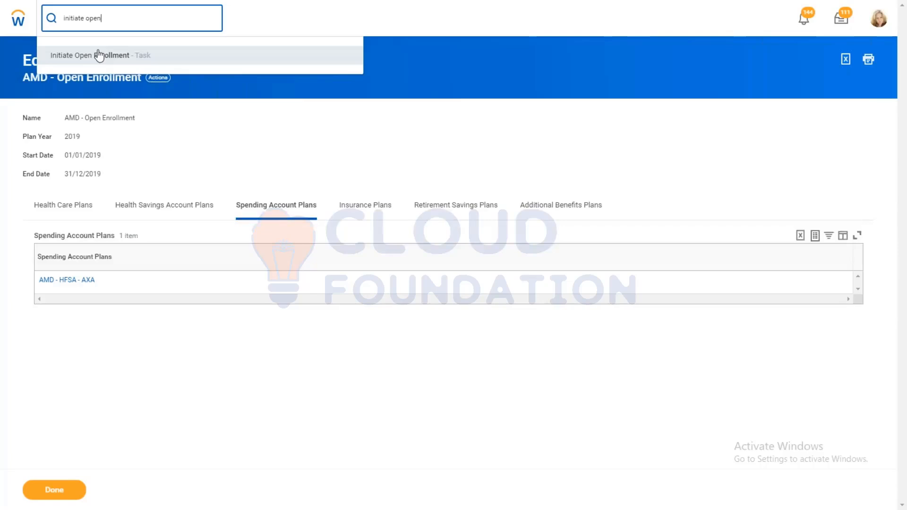
click(99, 55)
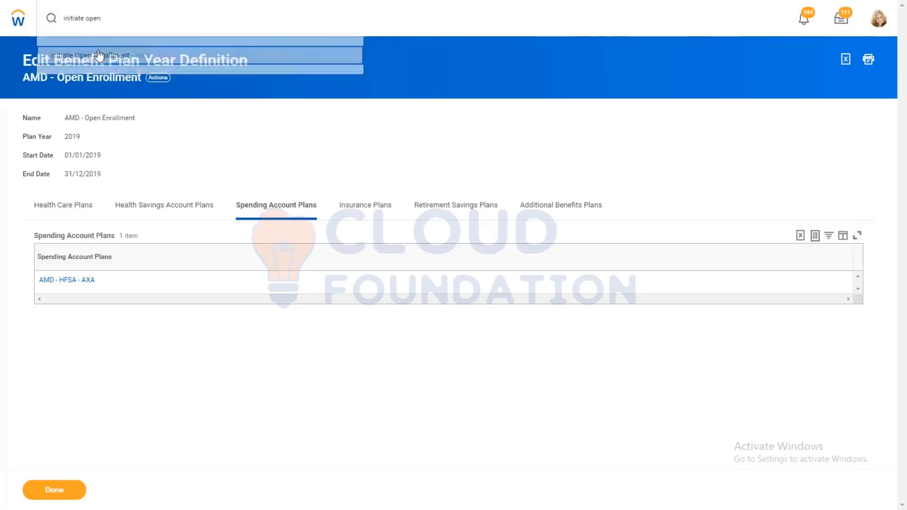
Step: Set the benefit group to Active Employees in U.S. - Salaried and the event type to AMD - Ongoing Enrollment
click(184, 150)
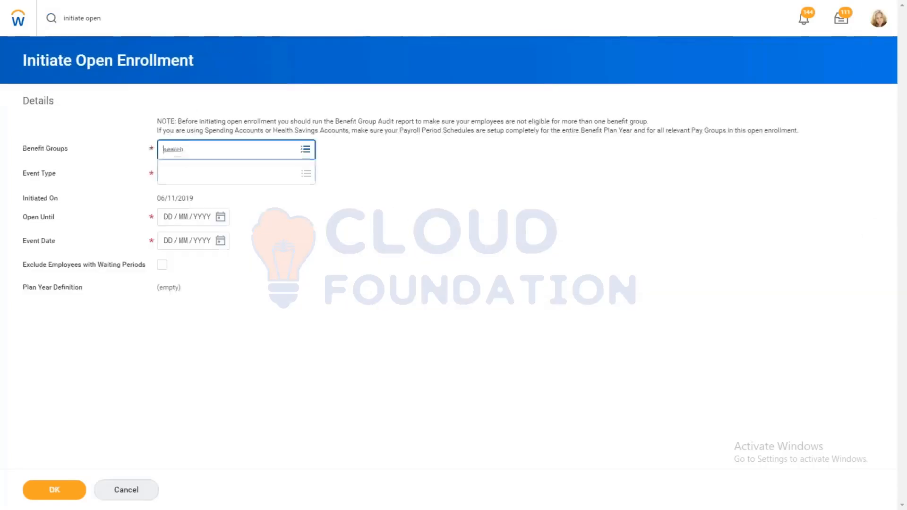
click(183, 169)
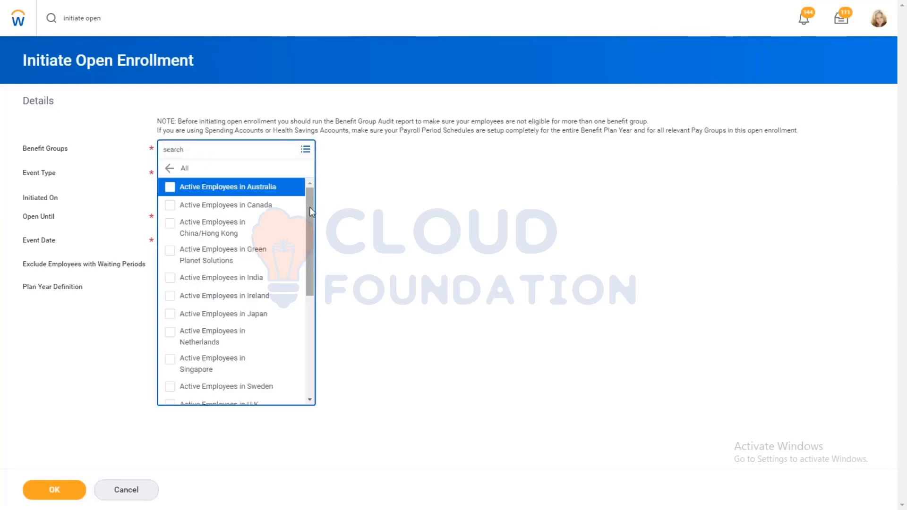
scroll(304, 231, down, 2)
scroll(303, 226, down, 3)
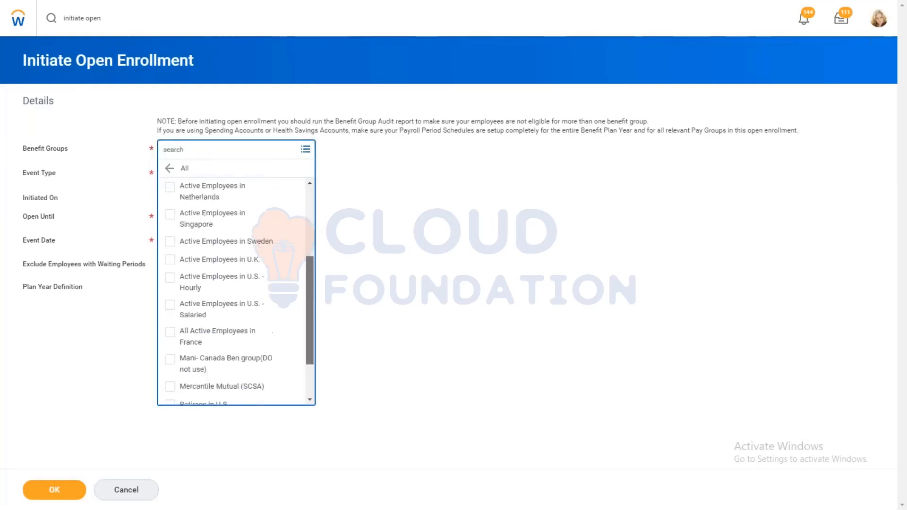
click(258, 312)
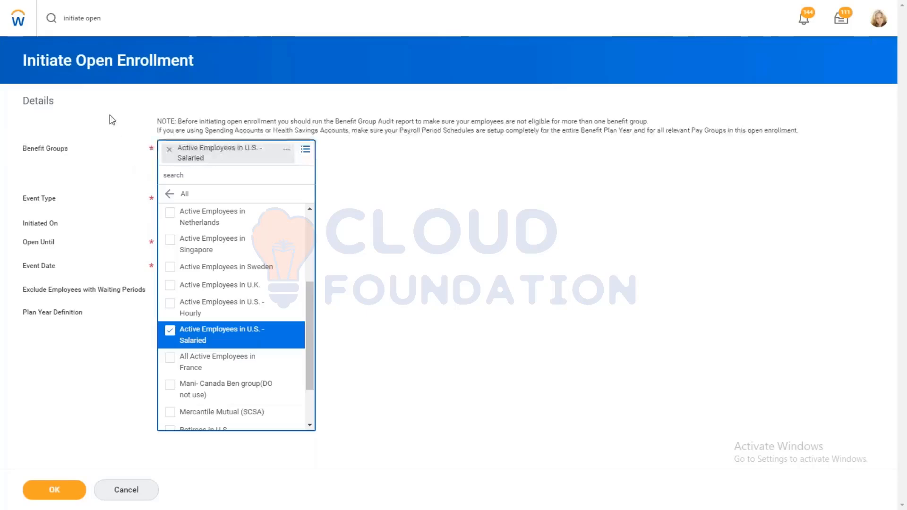
click(124, 116)
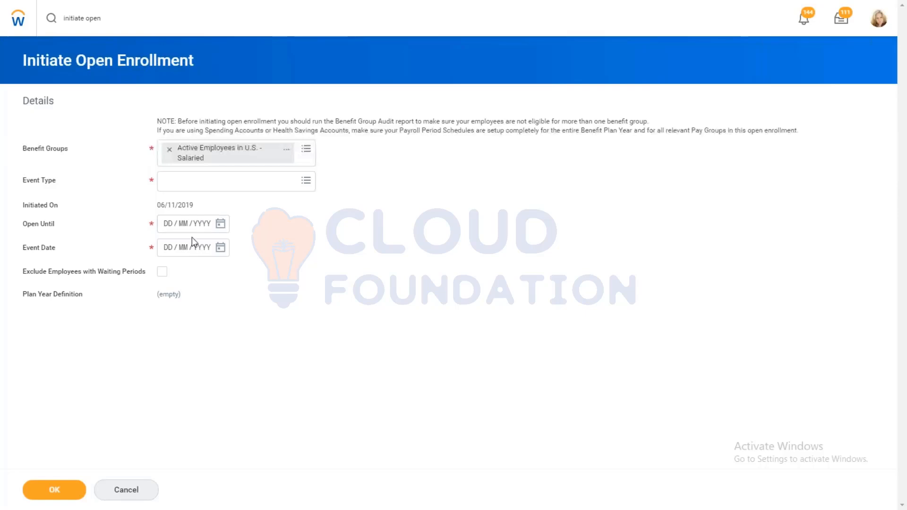
click(212, 188)
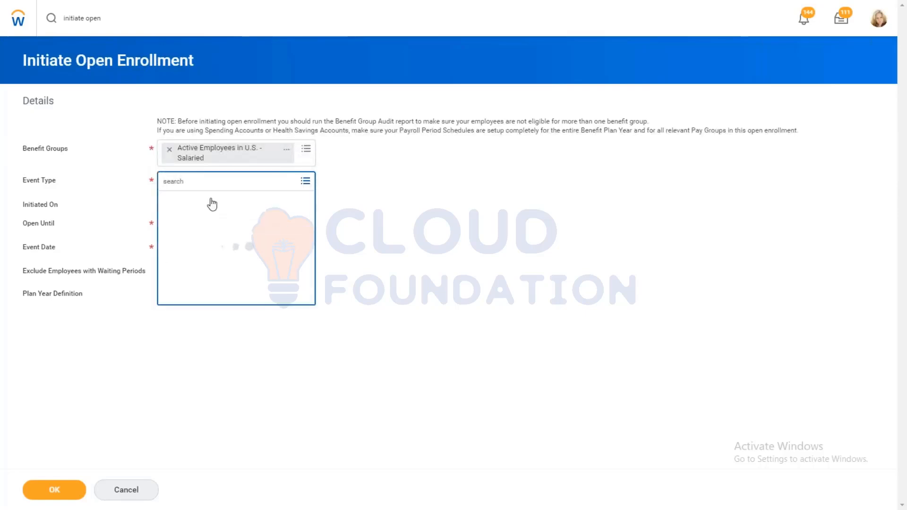
click(254, 221)
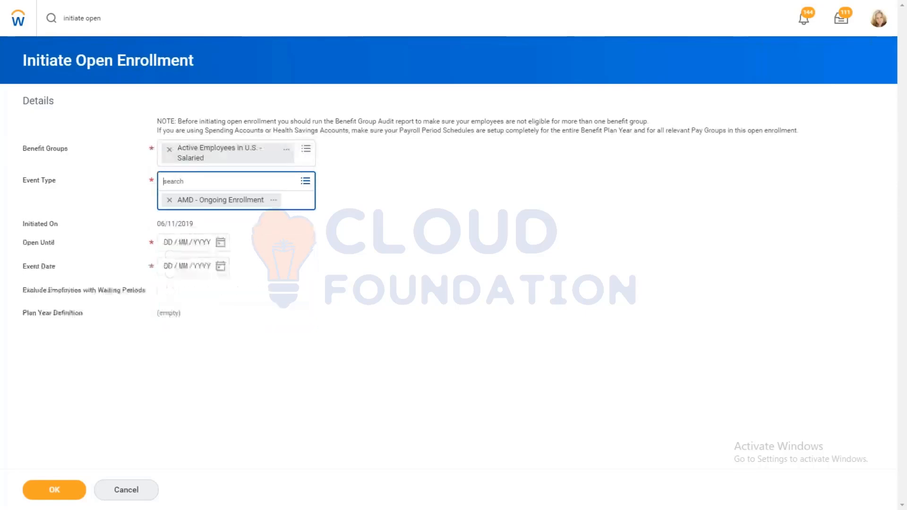
Step: Set the Open Until date to 30/11/2019 and the Event Date to 01/12/2019
click(220, 245)
click(222, 225)
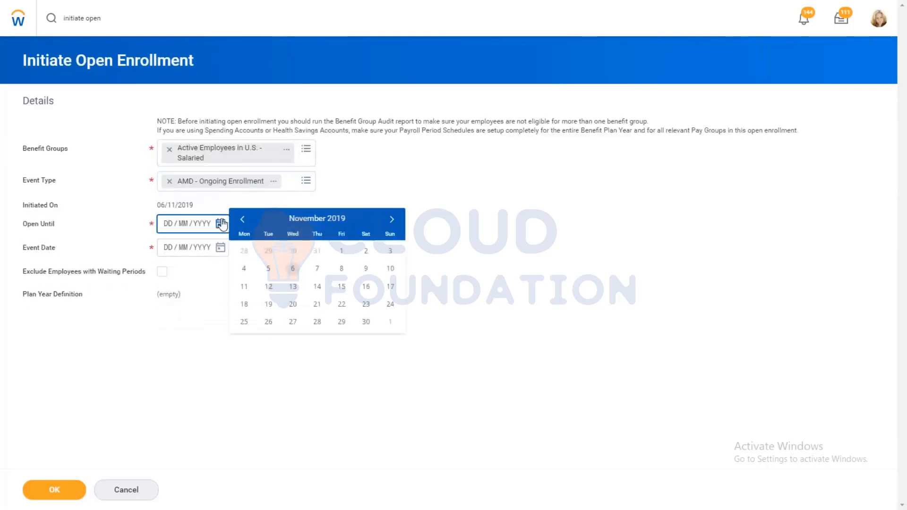
click(553, 169)
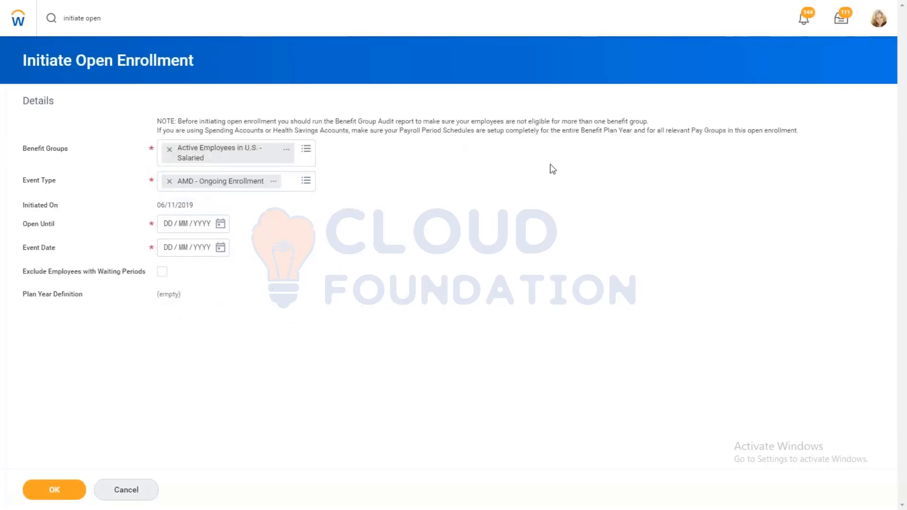
click(221, 225)
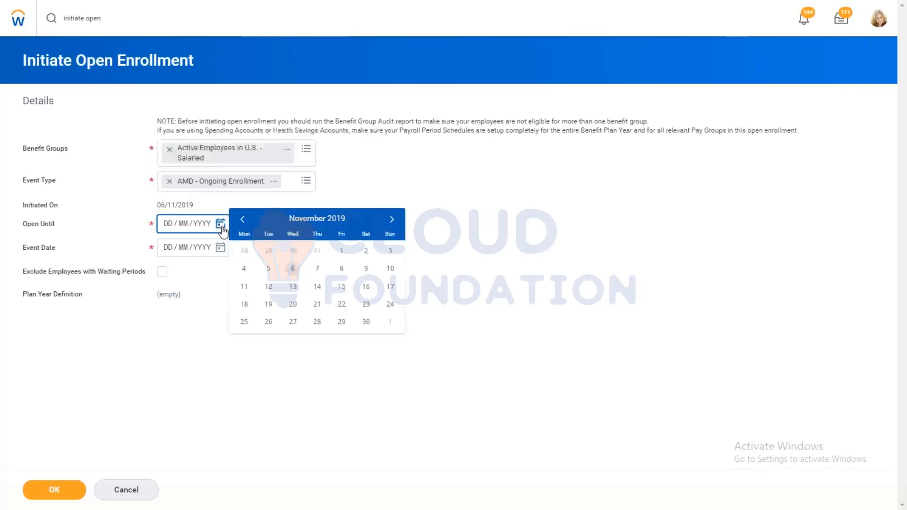
click(366, 322)
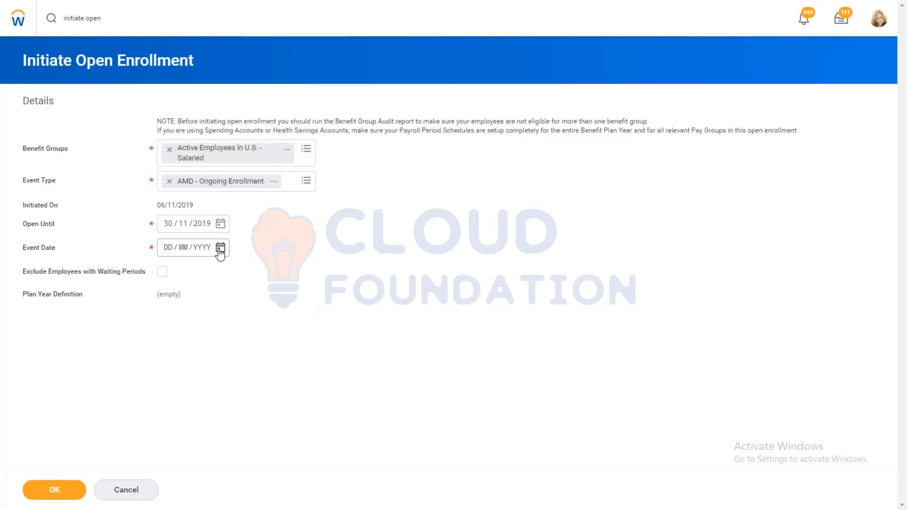
click(220, 249)
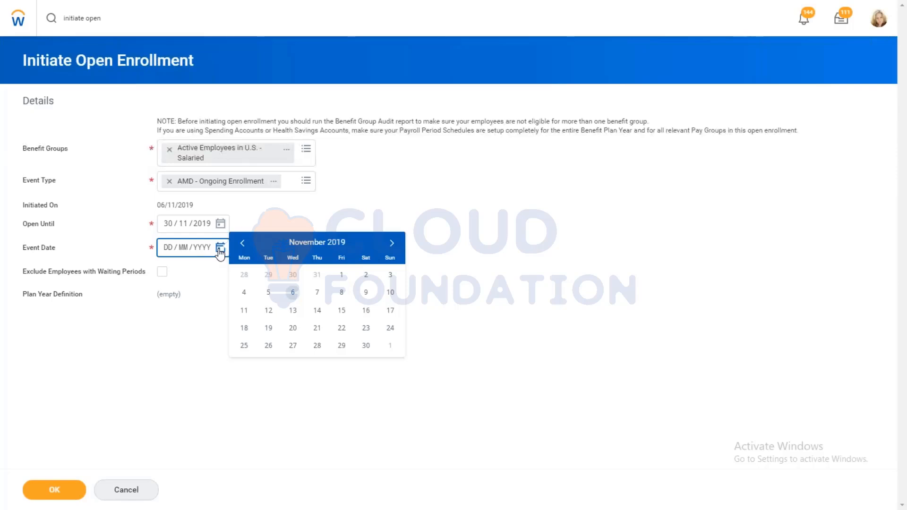
click(395, 245)
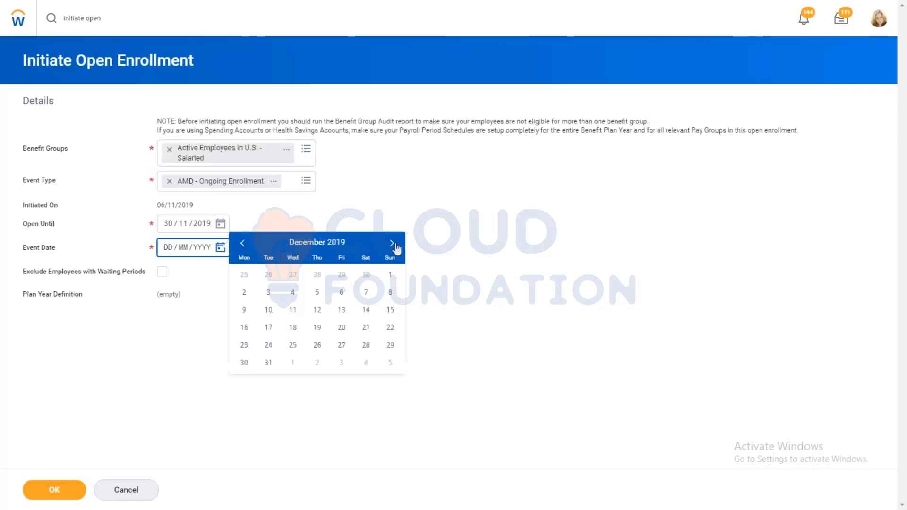
click(391, 275)
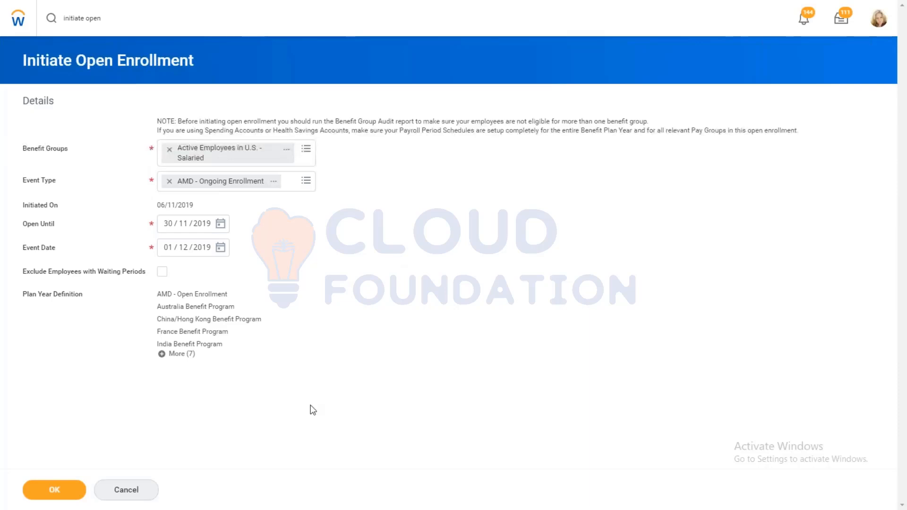
Step: Submit and confirm the open enrollment initiation, and refresh the status of the Initiate Open Enrollment Job
click(45, 493)
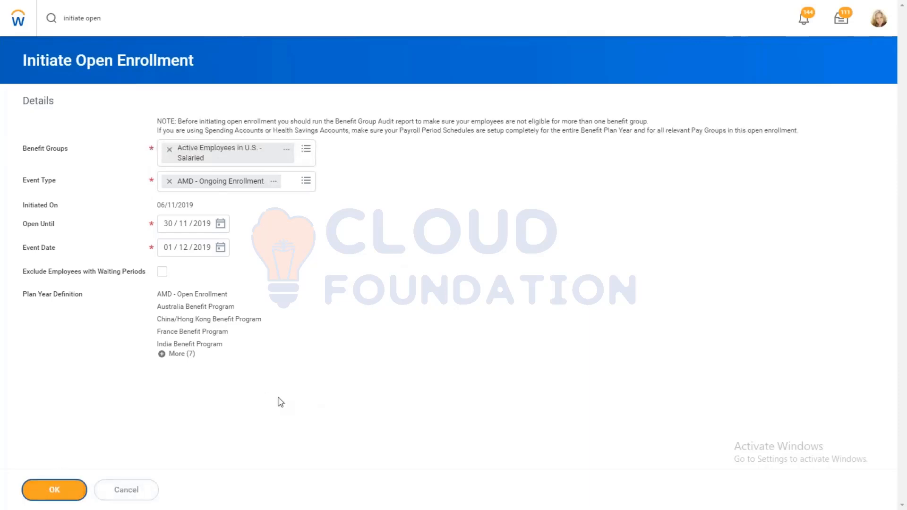
click(60, 487)
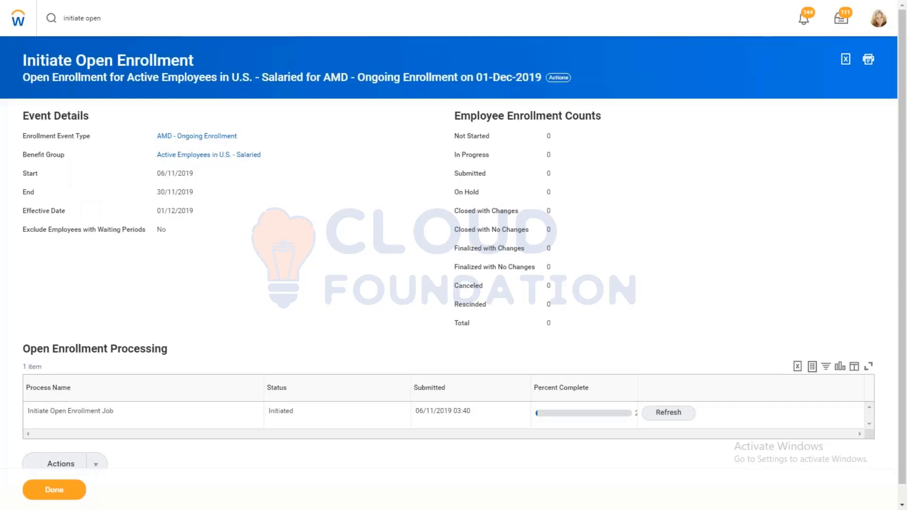
click(663, 415)
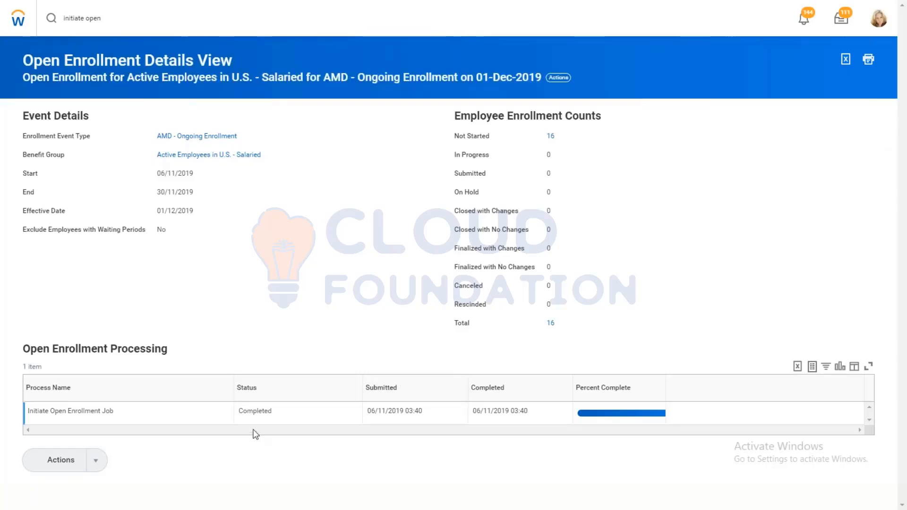
Step: Review the list of employees whose enrollment is Not Started, including their employment status, and close the list
click(551, 138)
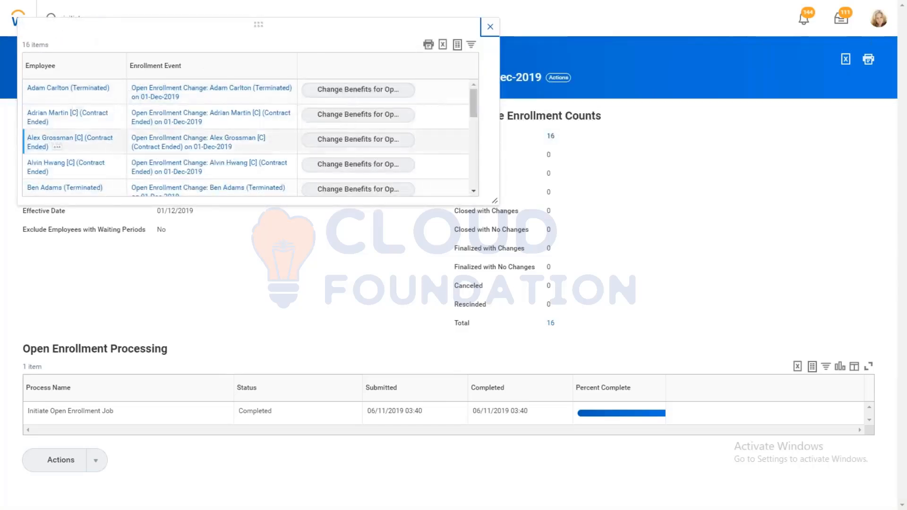
drag(475, 98, 473, 178)
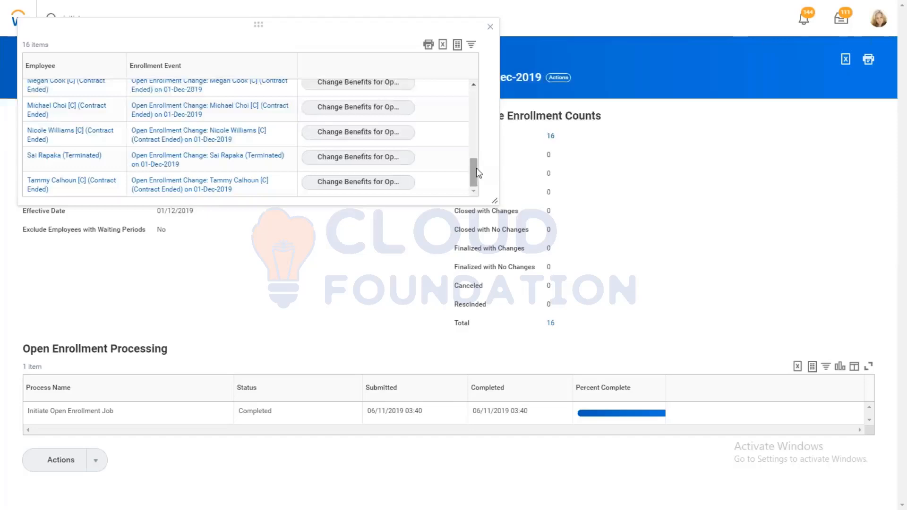
drag(477, 168, 477, 164)
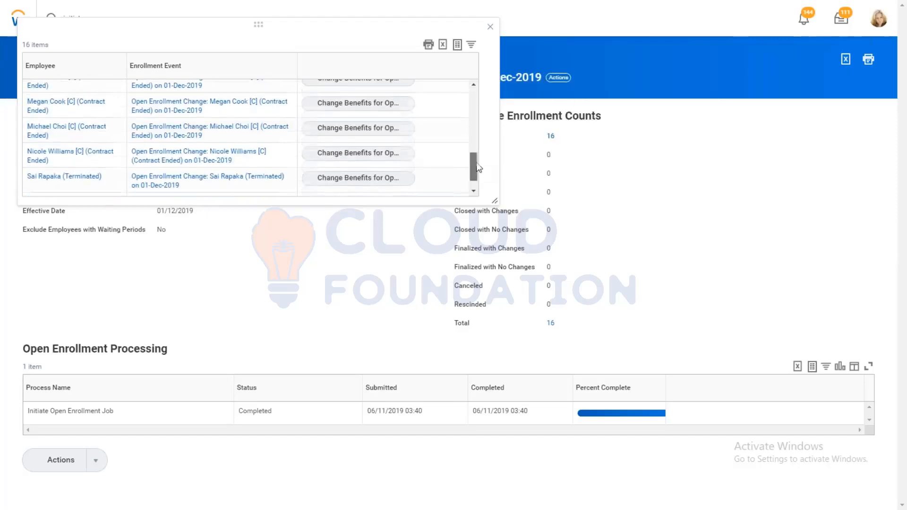
click(488, 29)
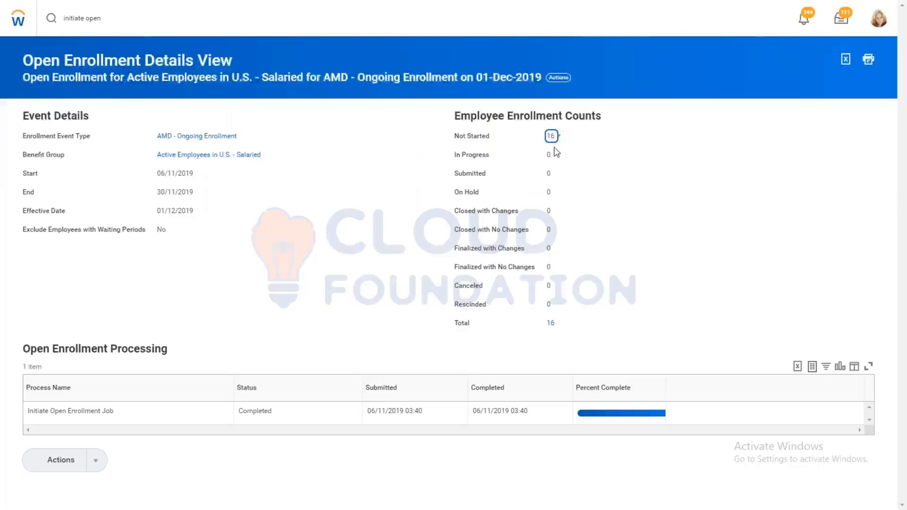
click(551, 137)
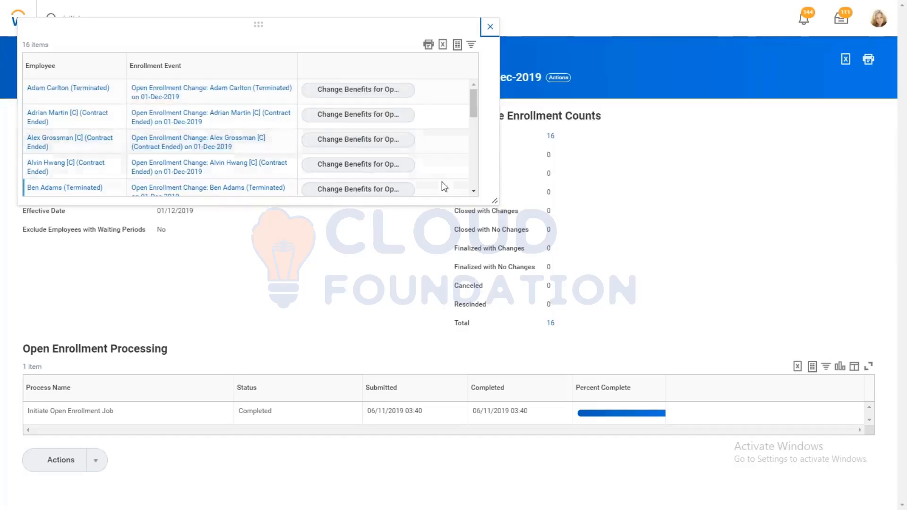
click(497, 28)
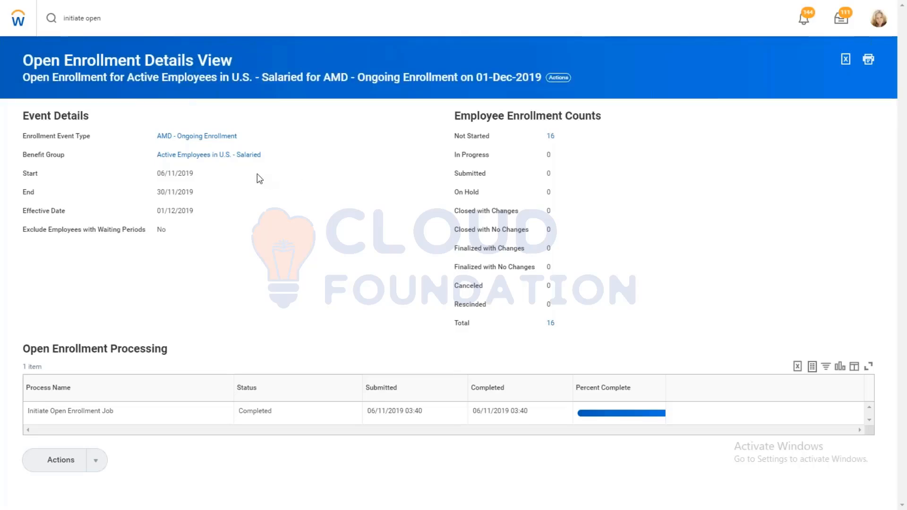
Step: Open the eligibility rule of the Active Employees in U.S. - Salaried benefit group for editing and remove its Hourly Compensation Plan for Worker condition
click(213, 156)
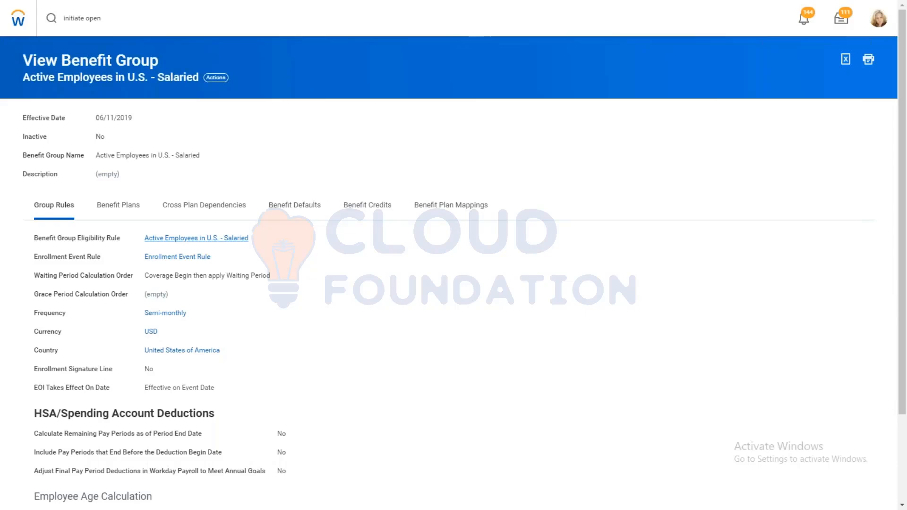
click(196, 238)
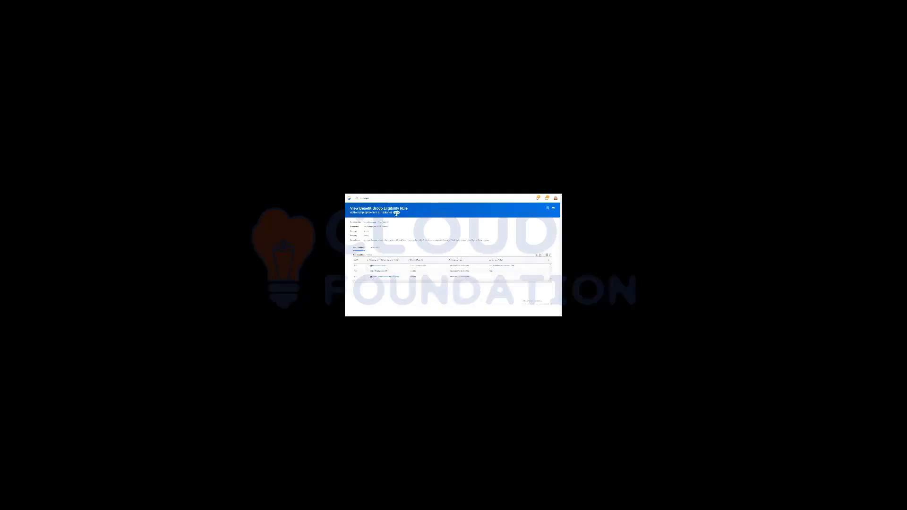
click(396, 214)
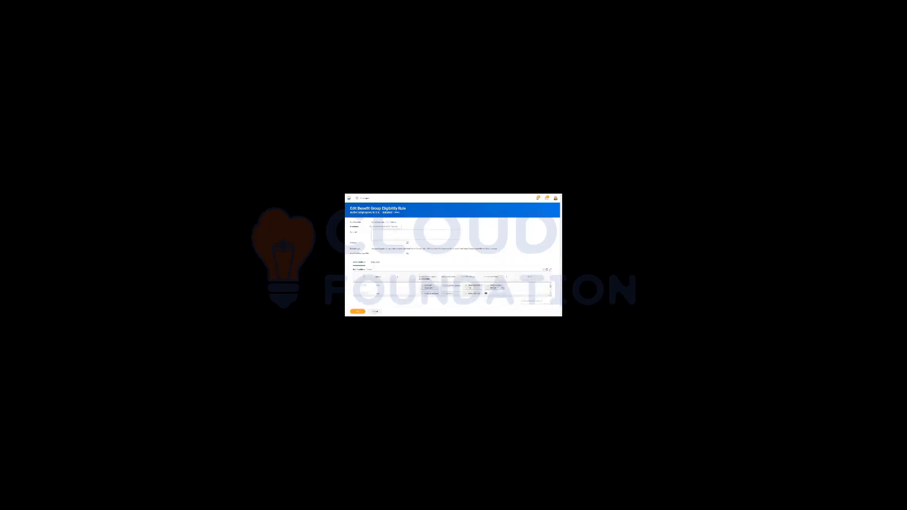
click(359, 298)
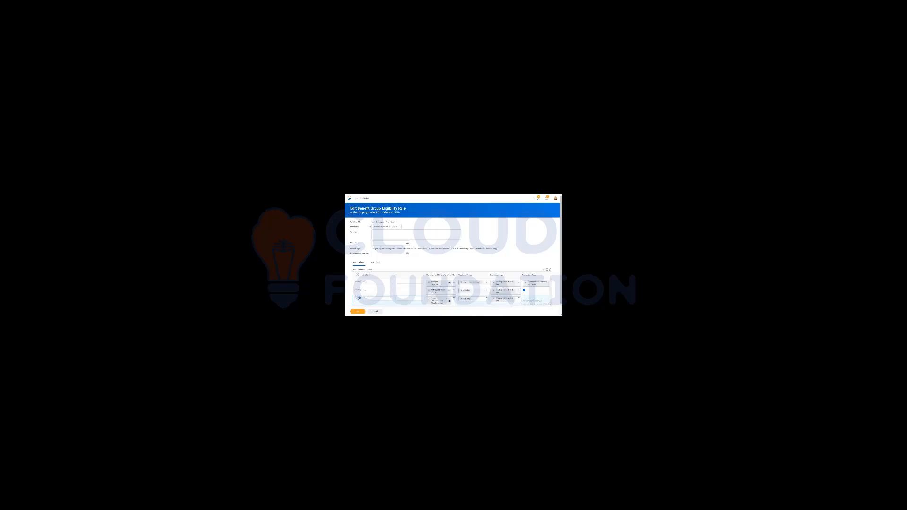
click(359, 299)
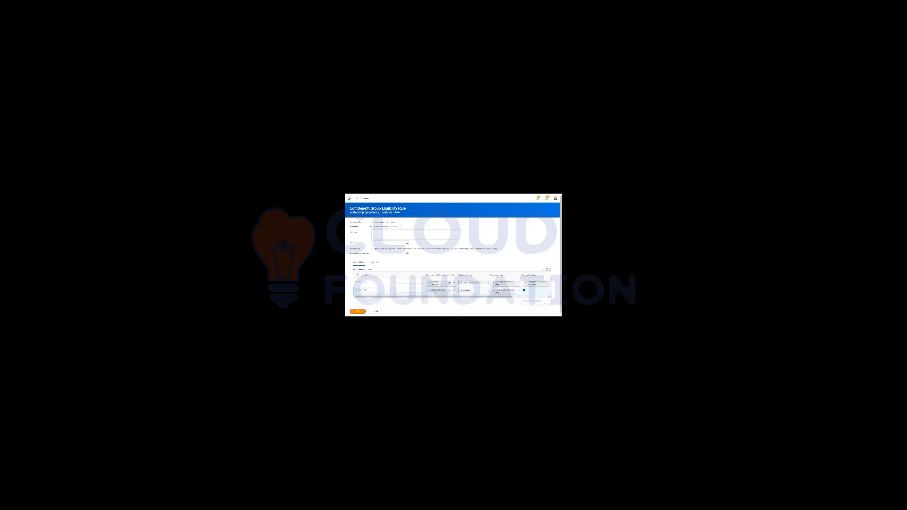
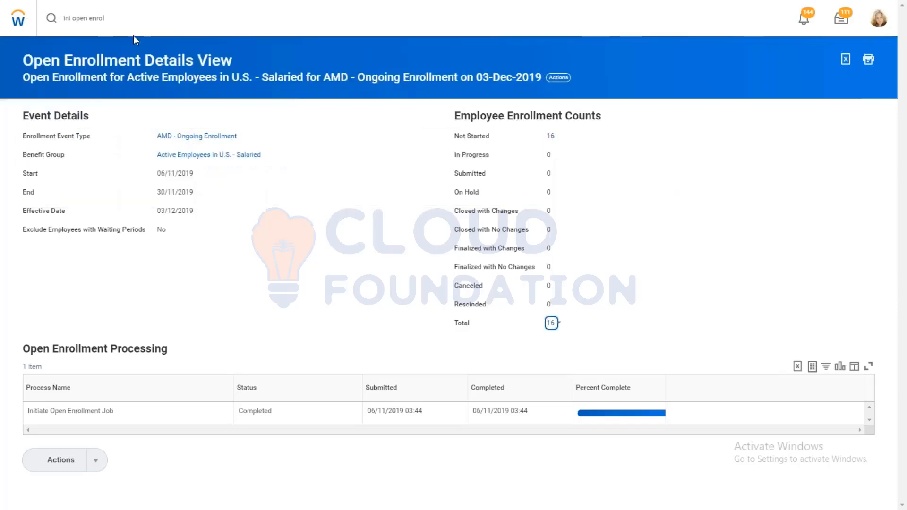
Step: Run the Benefit Plans report as of 05/11/2019 and show its spending account plans
click(120, 18)
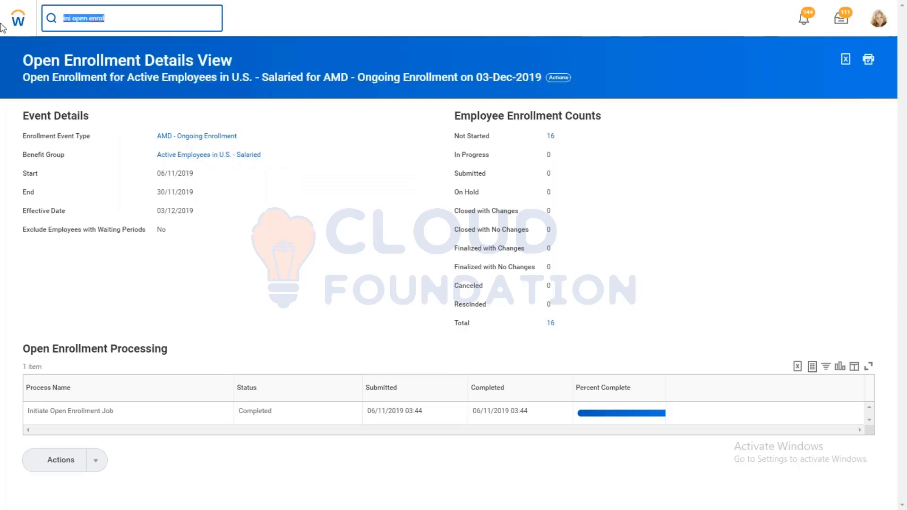
text(ben plan)
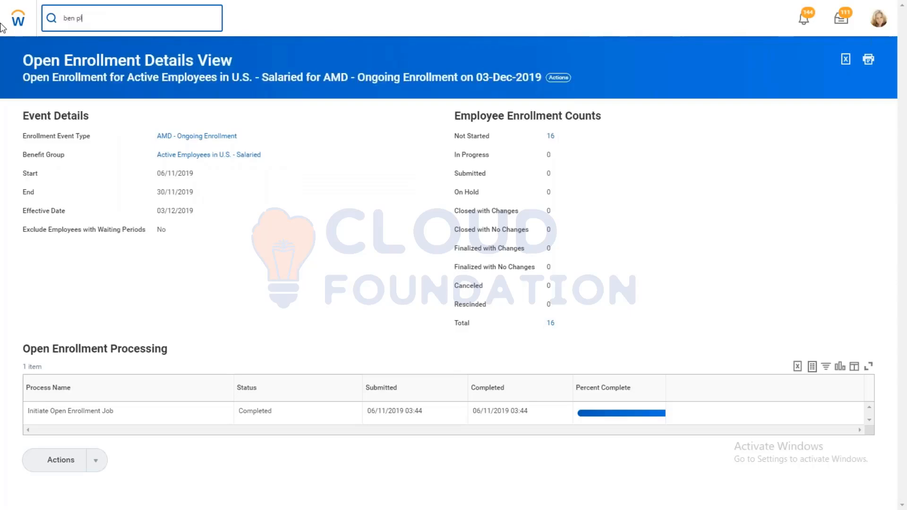
text(s)
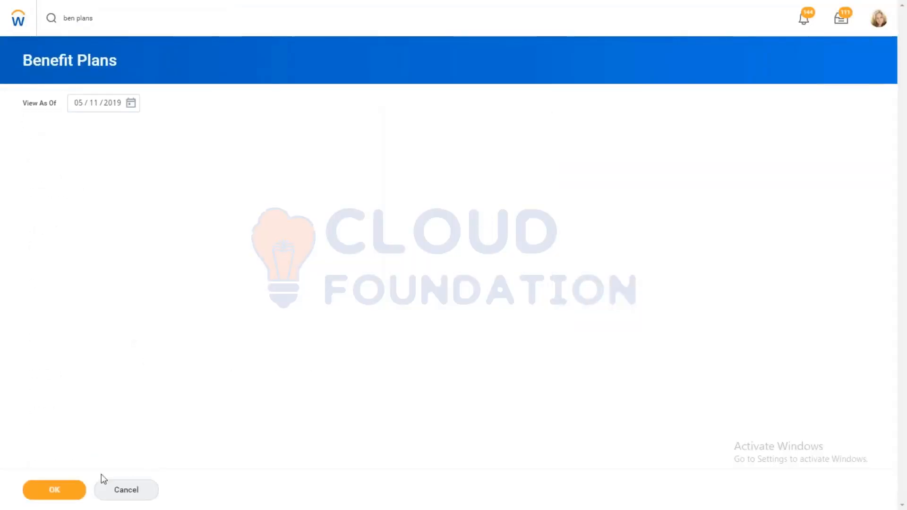
click(60, 490)
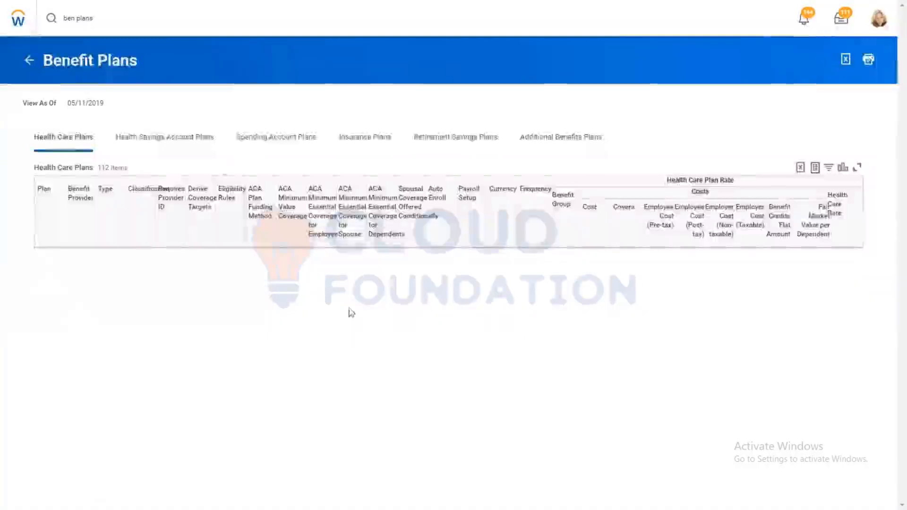
click(270, 142)
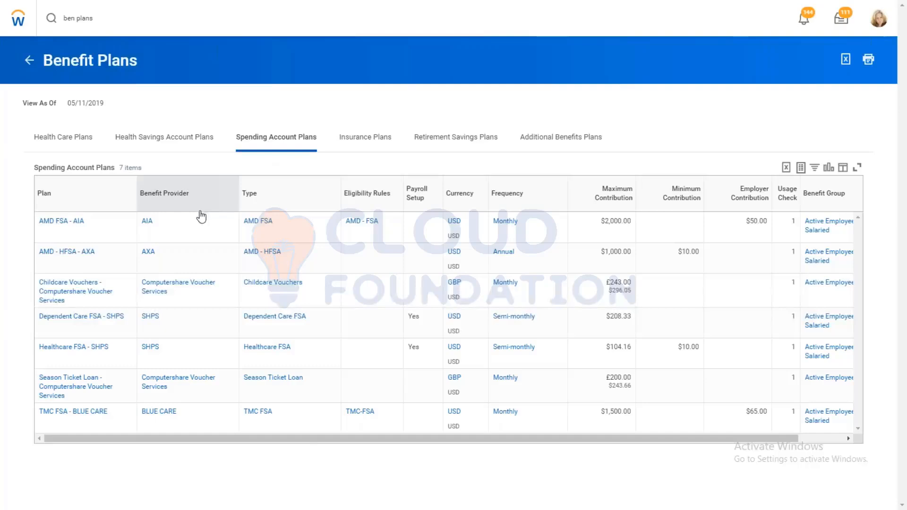
drag(385, 443, 259, 446)
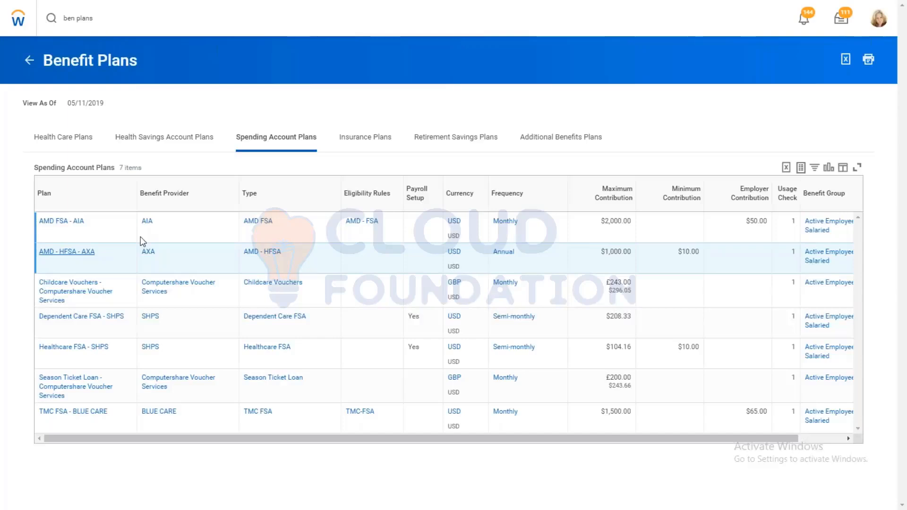
Step: View the details of the AMD - HFSA - AXA spending account plan
click(67, 252)
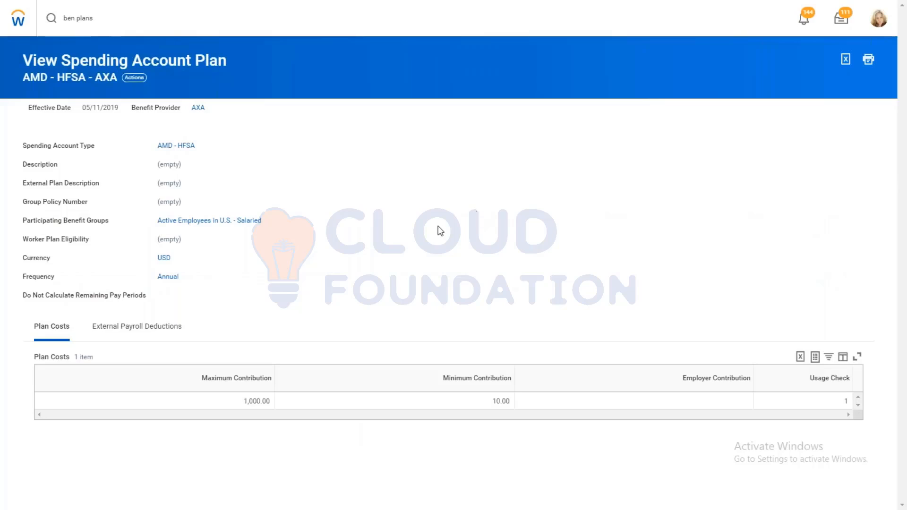
click(136, 79)
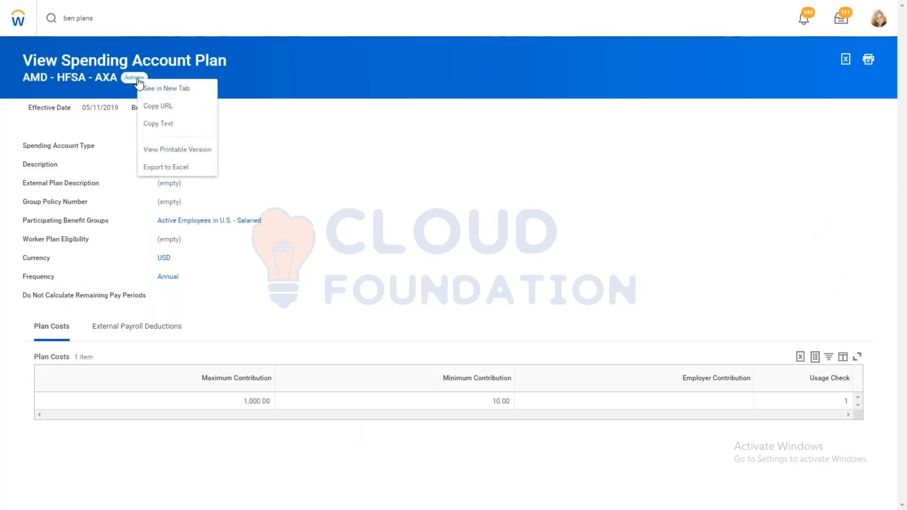
click(170, 126)
Step: Search for the employee by first name, open the General Counsel's worker profile, and view that worker's benefits eligibility
drag(112, 22, 3, 18)
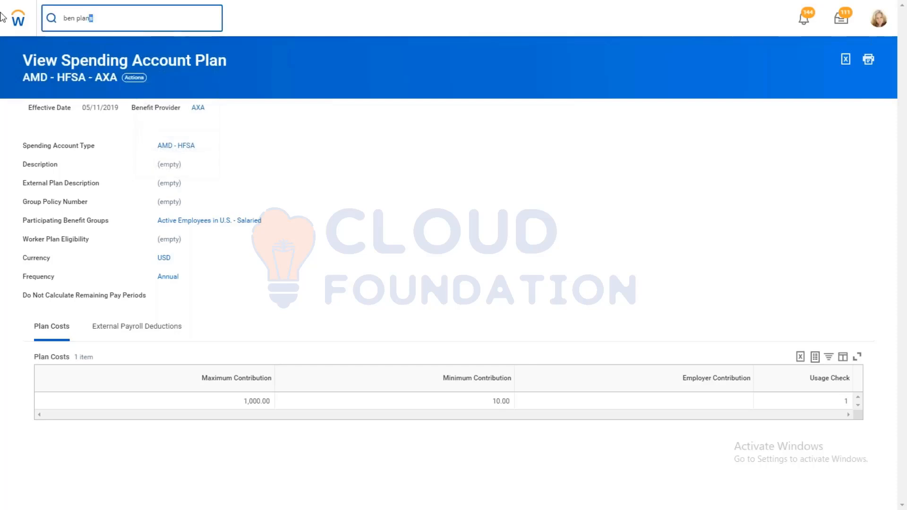
key(BackSpace)
text(john)
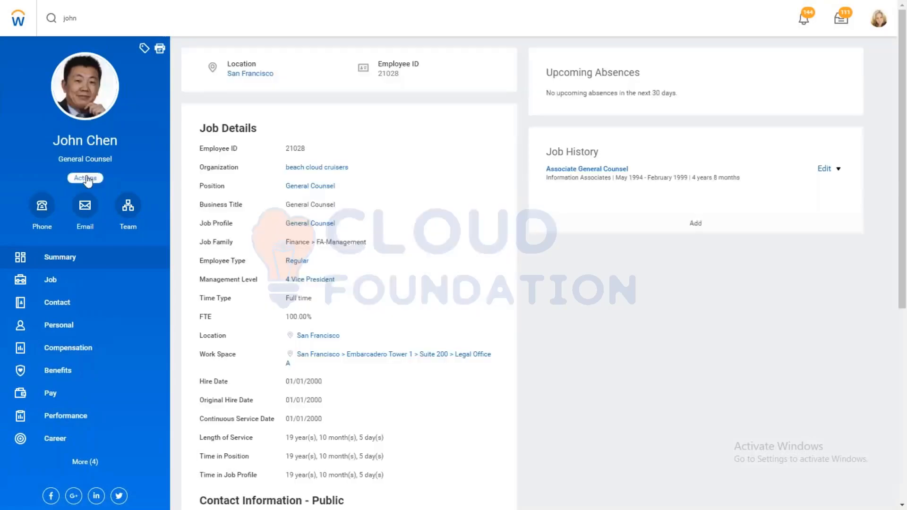
click(86, 178)
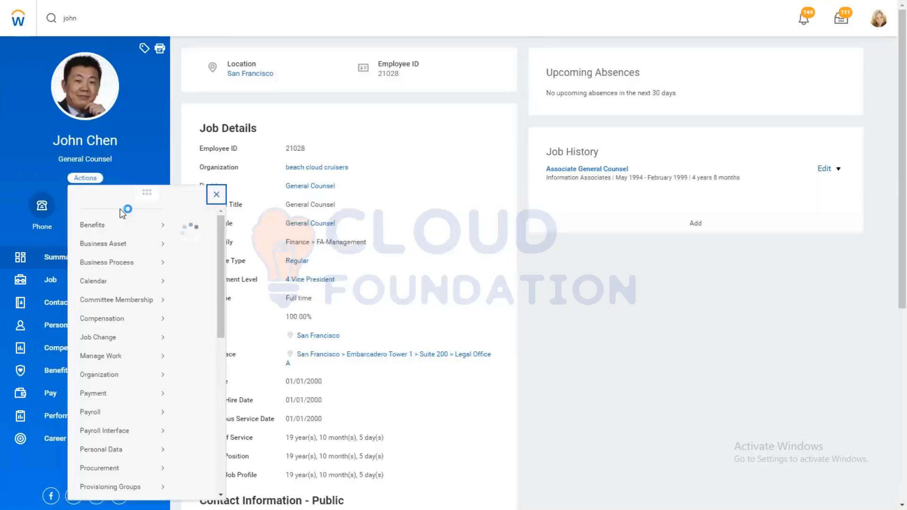
mouse_move(127, 229)
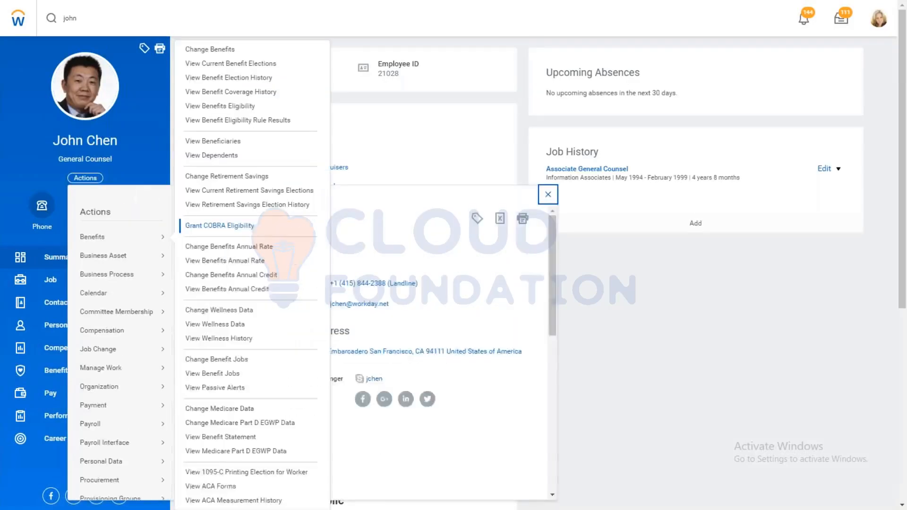
click(207, 111)
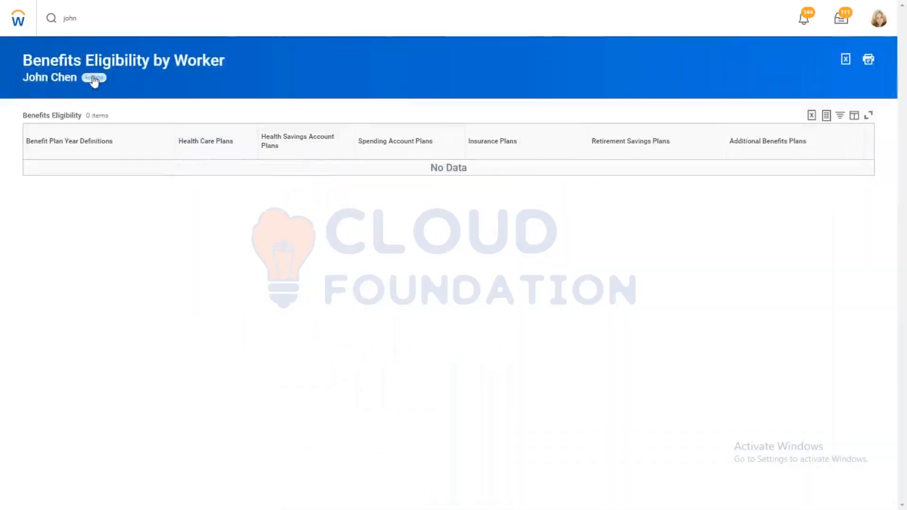
Step: Open View Benefit Eligibility Rule Results for the same worker
click(94, 79)
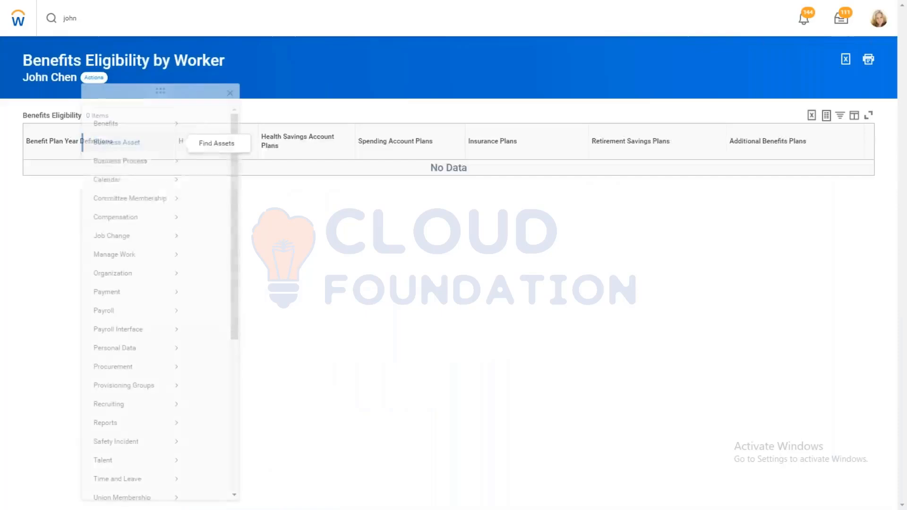
mouse_move(146, 134)
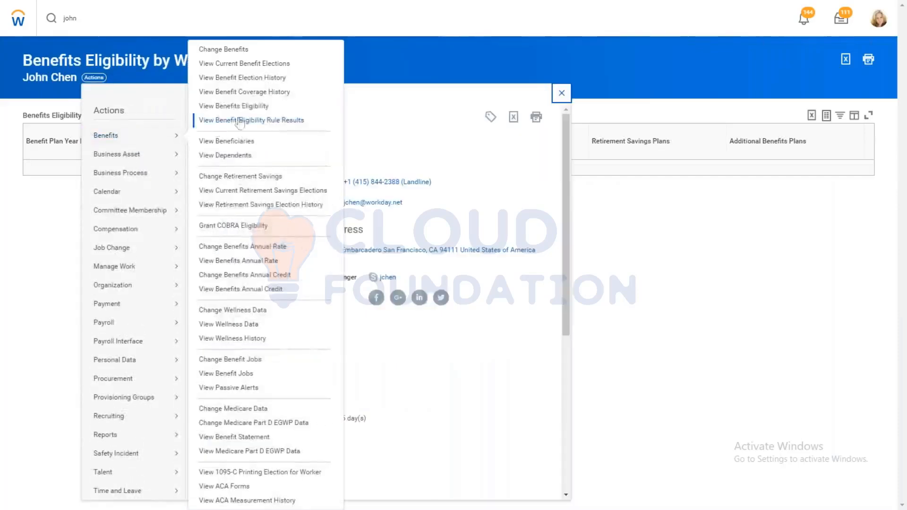
click(232, 122)
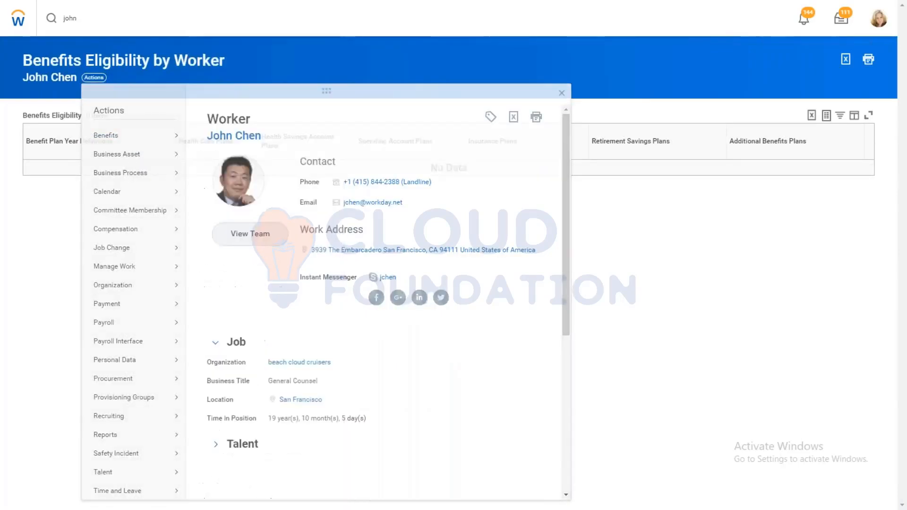
Step: Evaluate the benefit group eligibility rule Active Employees in U.S. for the worker as of 06/11/2019 and review its condition rule evaluation
click(121, 105)
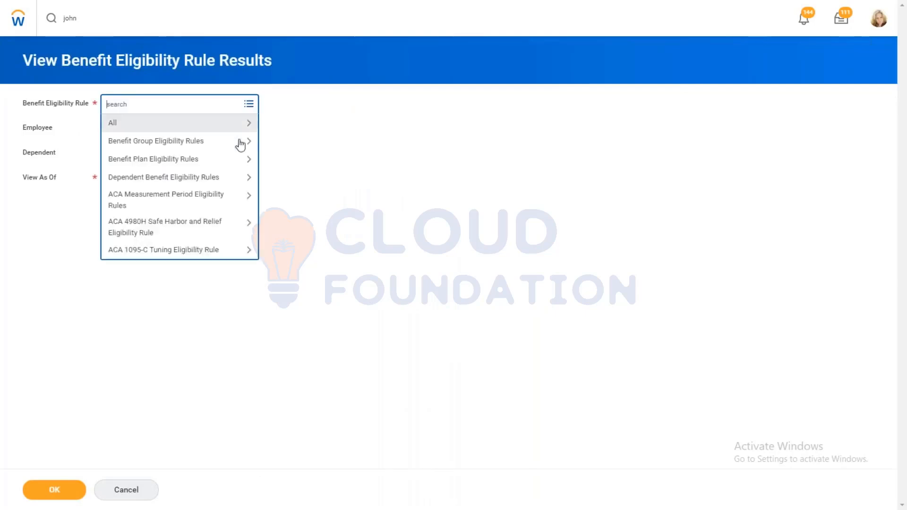
click(203, 142)
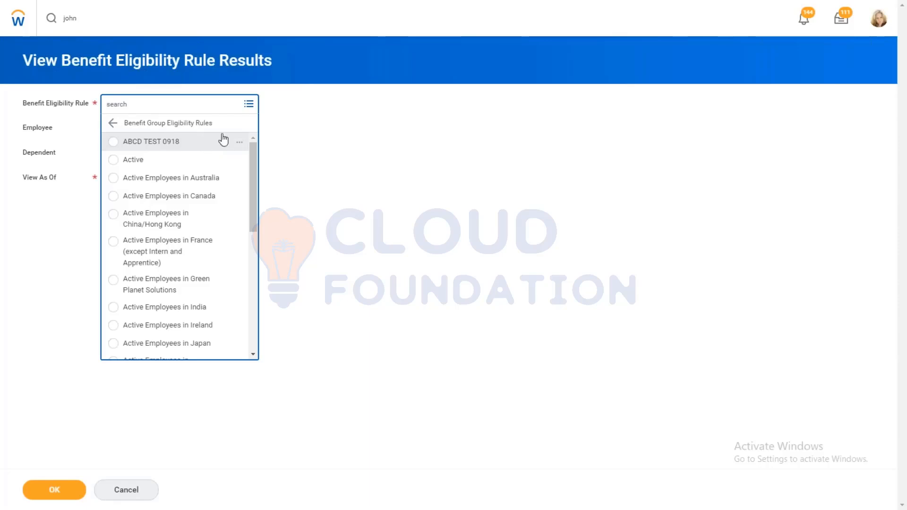
drag(254, 172, 255, 245)
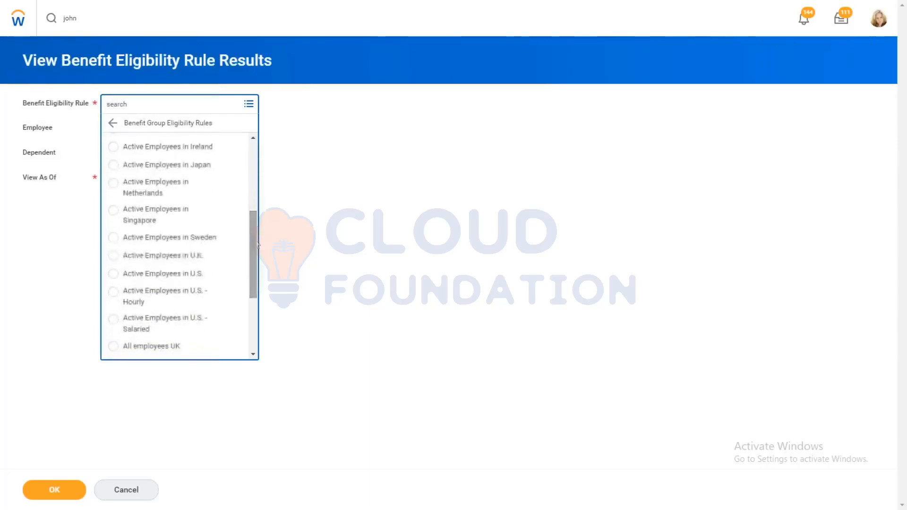
click(146, 280)
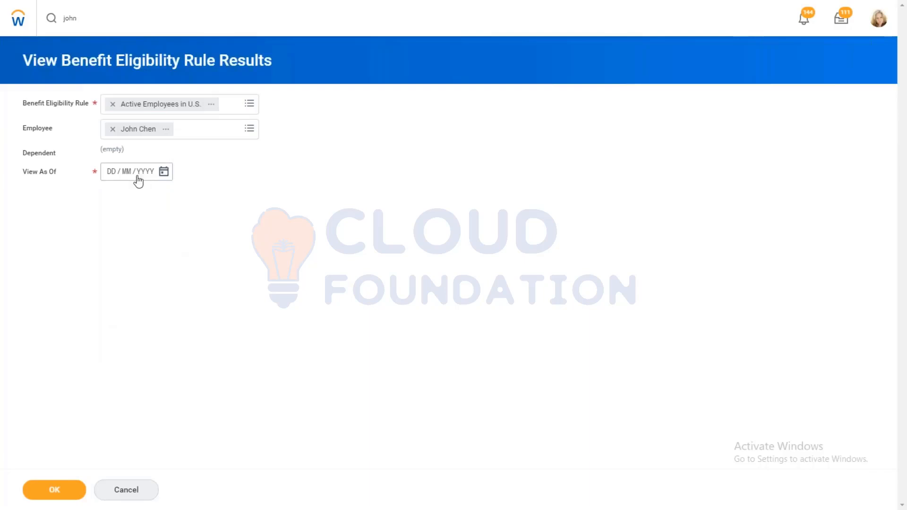
click(164, 170)
click(236, 217)
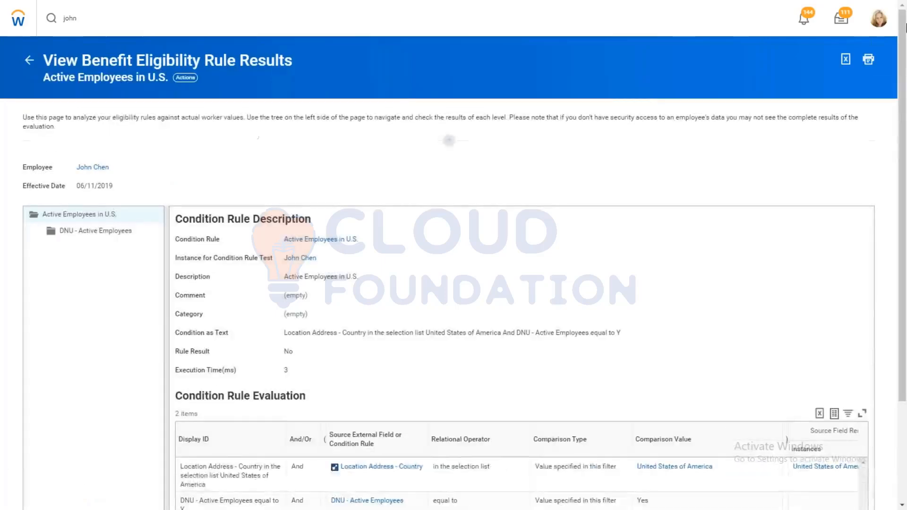
scroll(379, 429, down, 3)
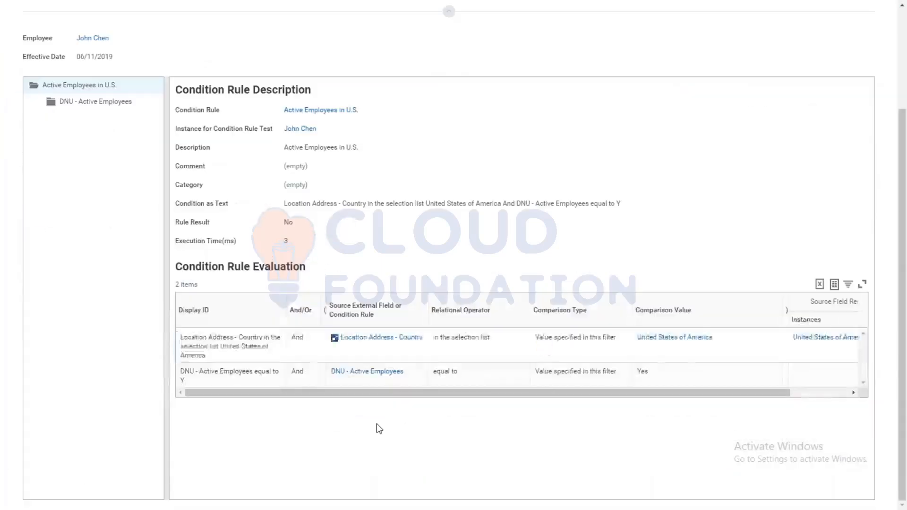
double_click(377, 424)
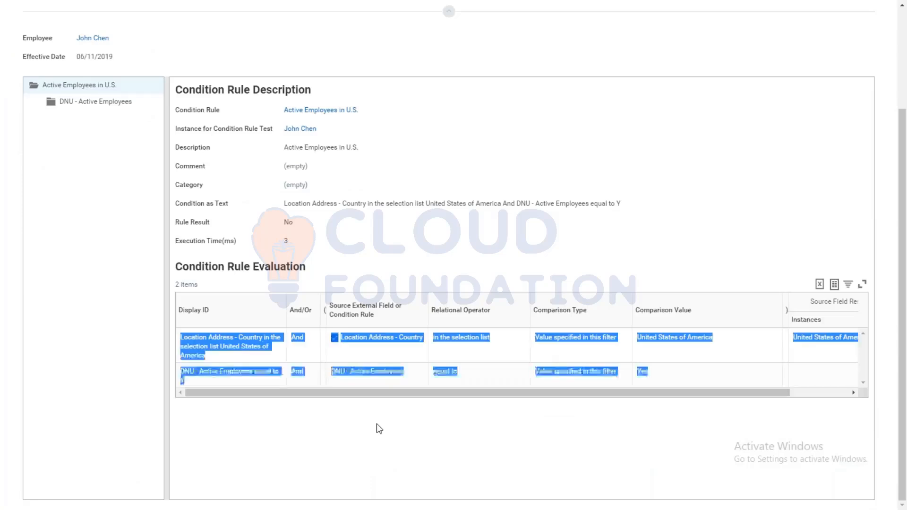
click(377, 424)
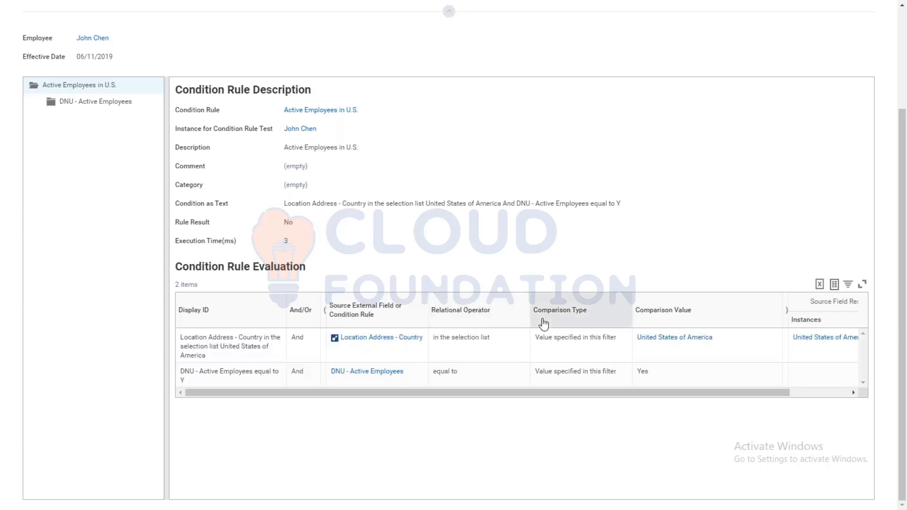
drag(905, 268, 906, 203)
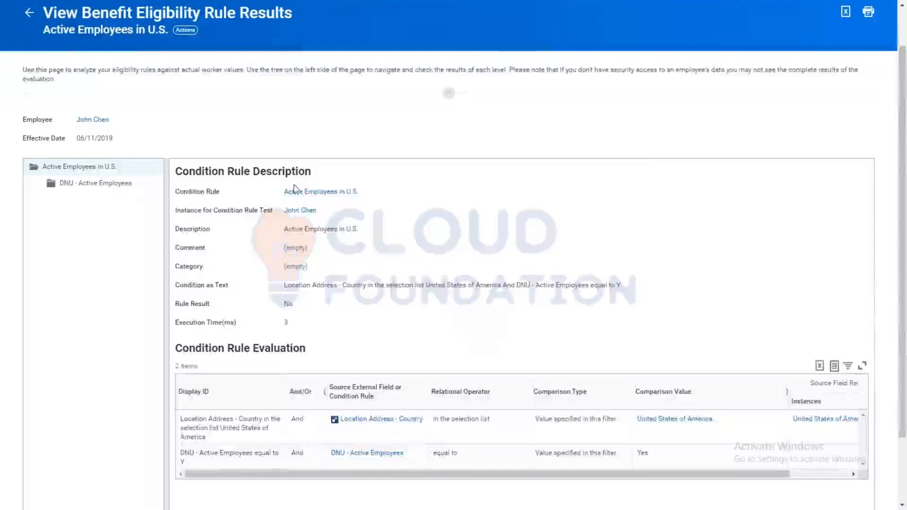
Step: Return to the rule results criteria and replace the benefit eligibility rule with Active Employees in U.S. - Salaried
click(32, 13)
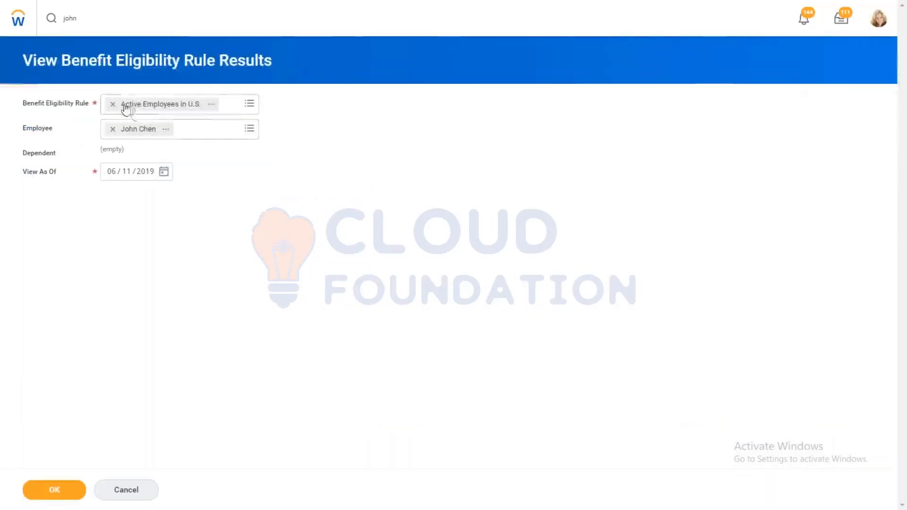
click(112, 104)
click(141, 108)
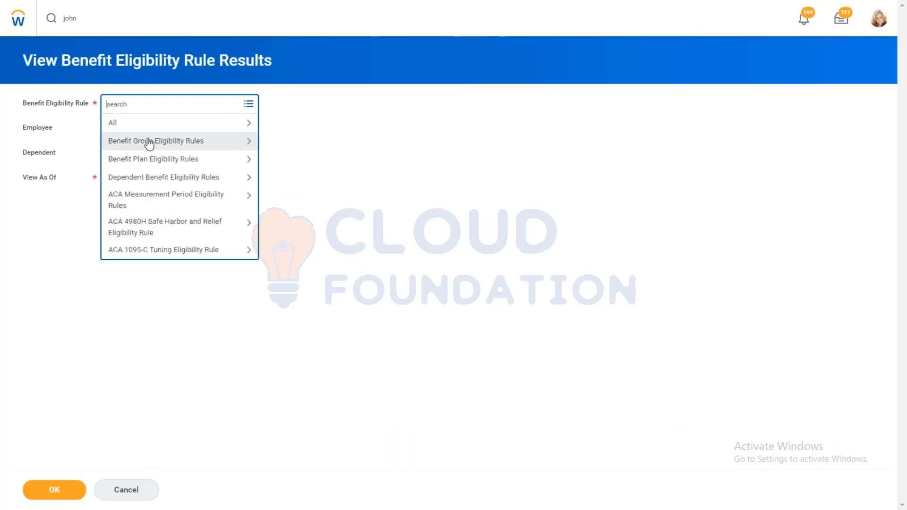
click(154, 143)
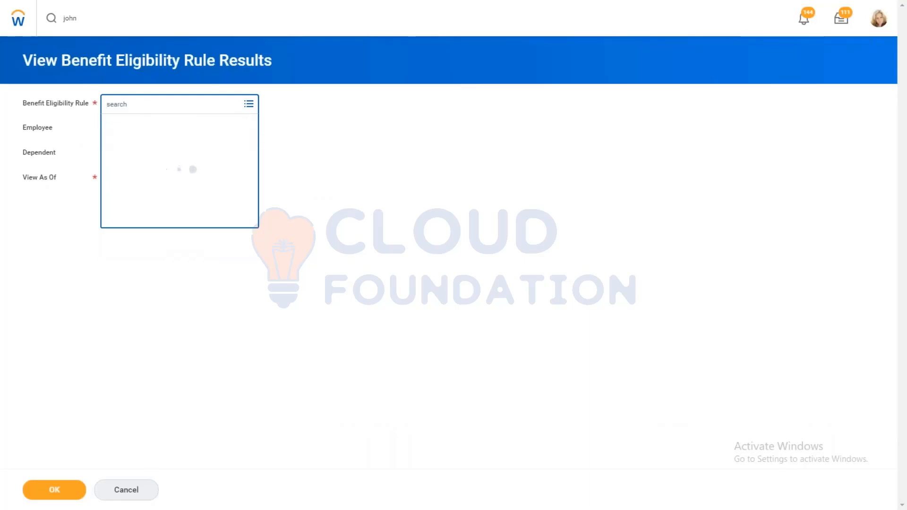
scroll(252, 184, down, 5)
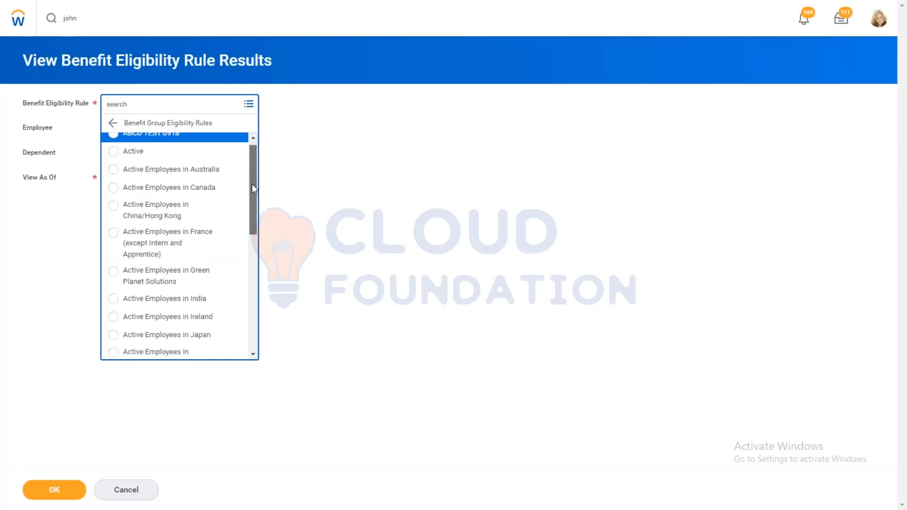
drag(250, 210, 253, 246)
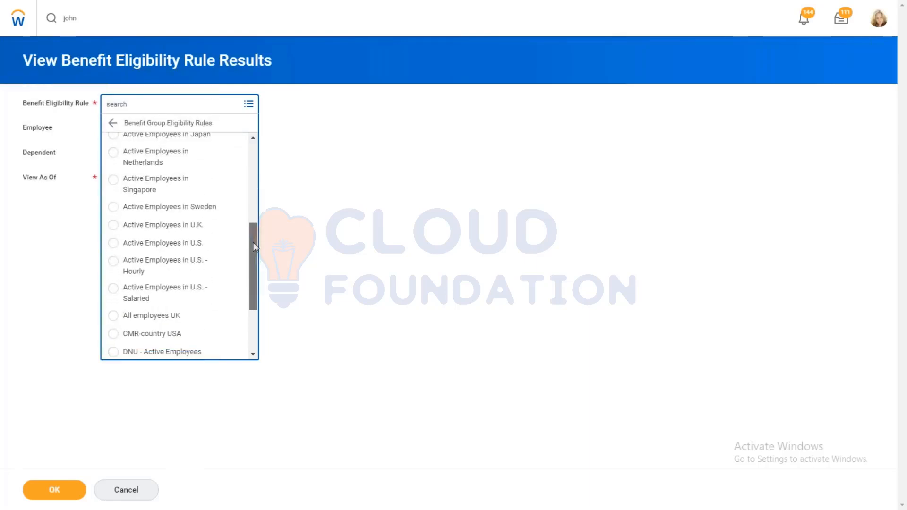
click(229, 300)
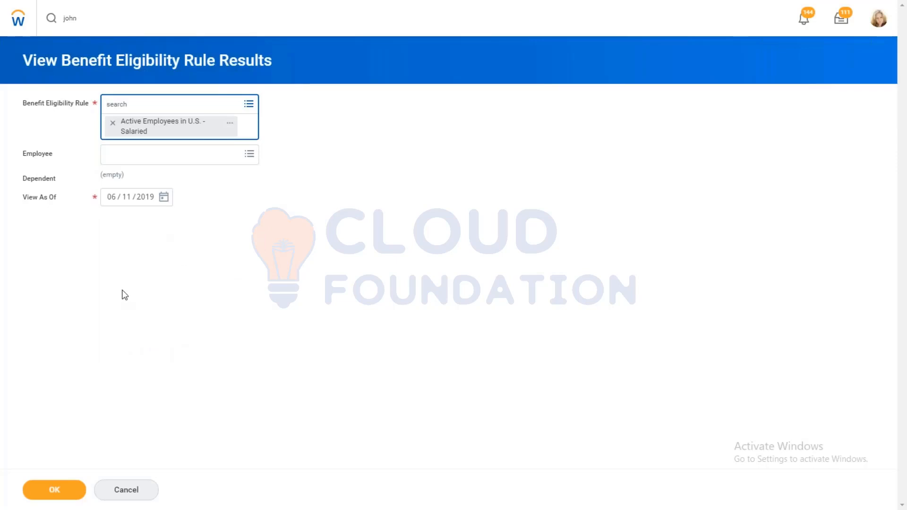
Step: Select a different employee by name search, run the Salaried rule evaluation, and review the condition results
click(142, 157)
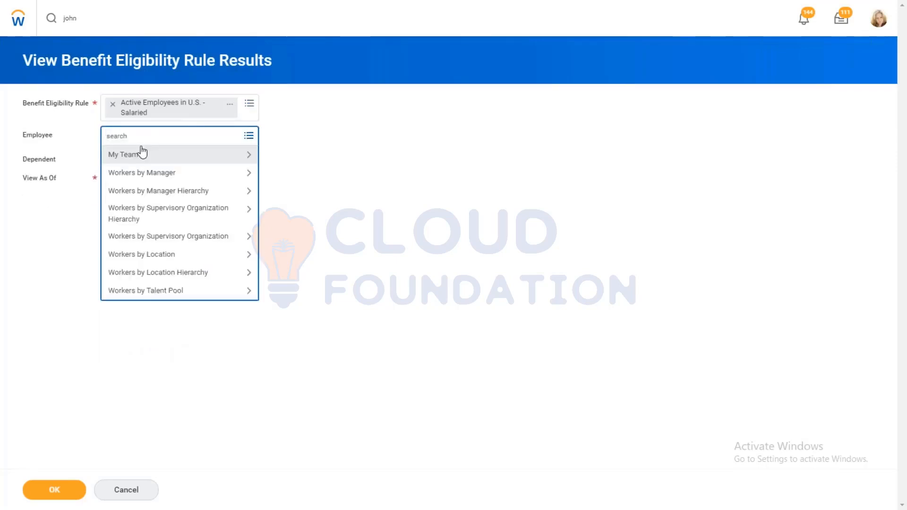
text(john)
key(Return)
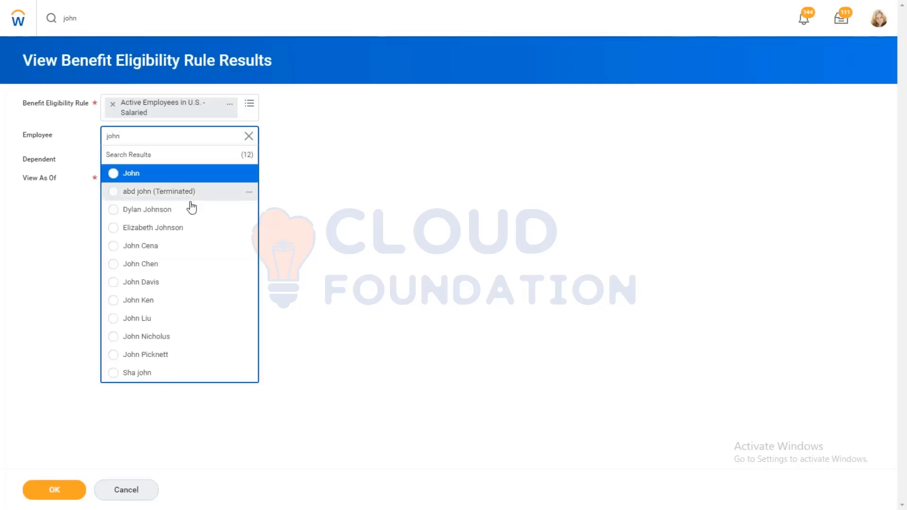
click(175, 213)
click(40, 494)
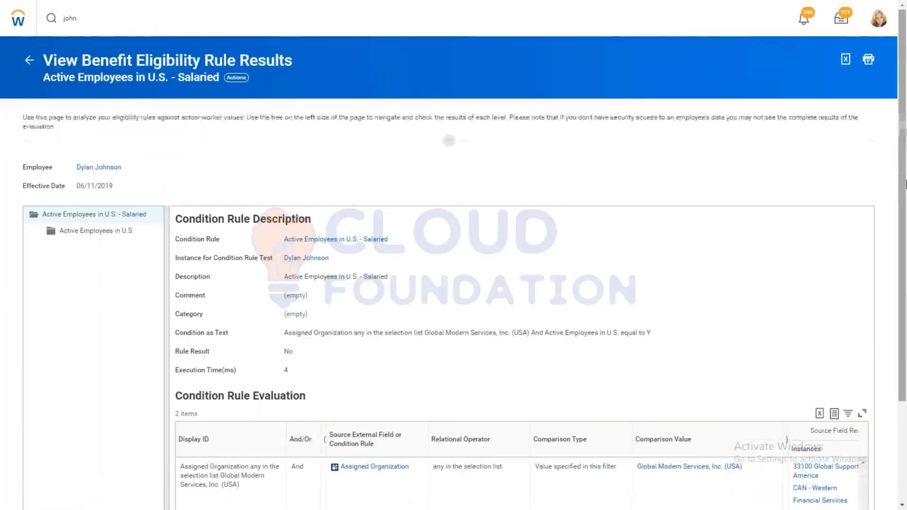
scroll(906, 307, down, 1)
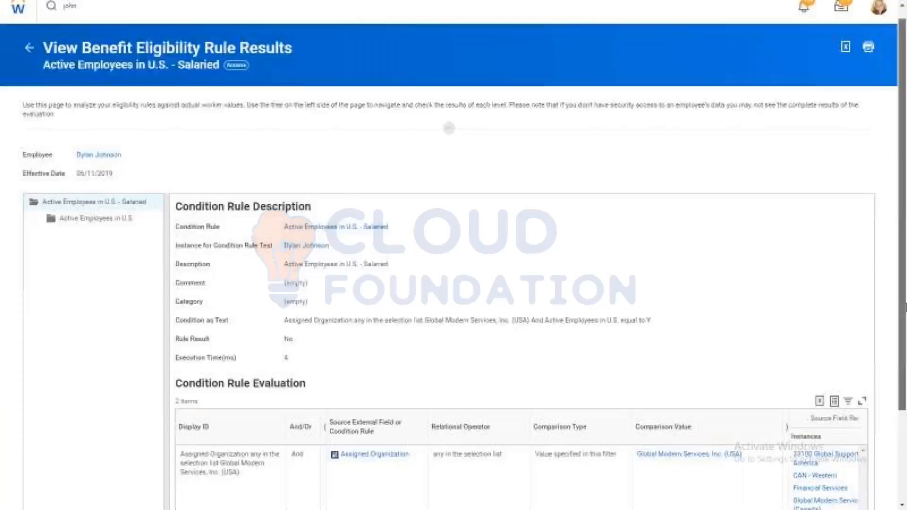
Step: Examine the employee's rule result and condition rule evaluation for Active Employees in U.S. - Salaried
scroll(751, 264, down, 2)
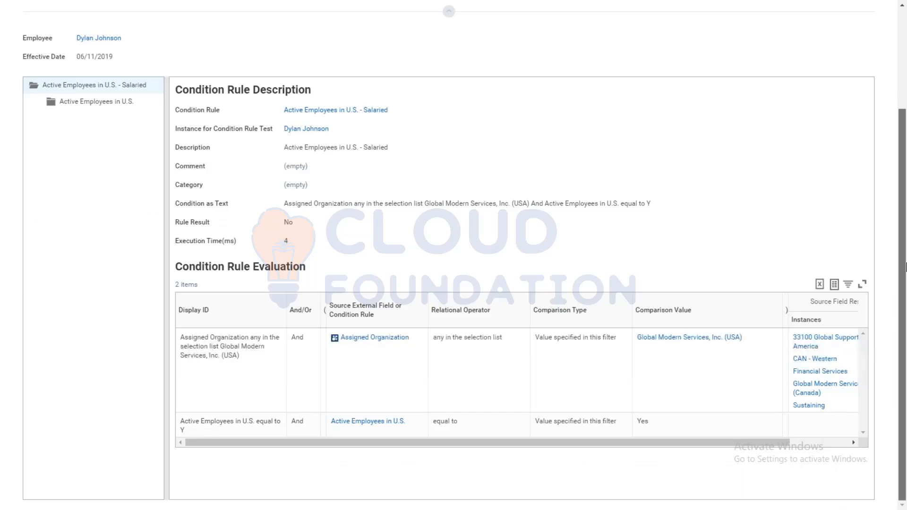
drag(906, 267, 893, 159)
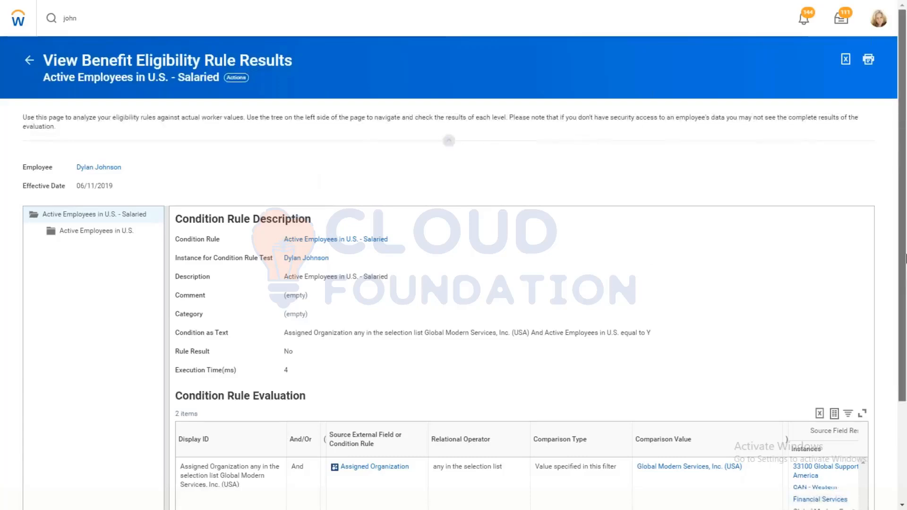
scroll(905, 321, down, 1)
scroll(905, 321, down, 3)
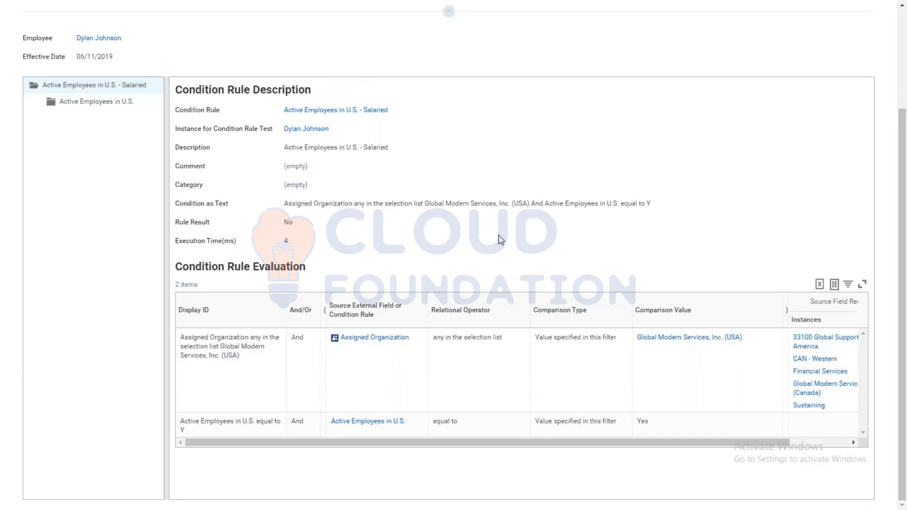
mouse_move(312, 119)
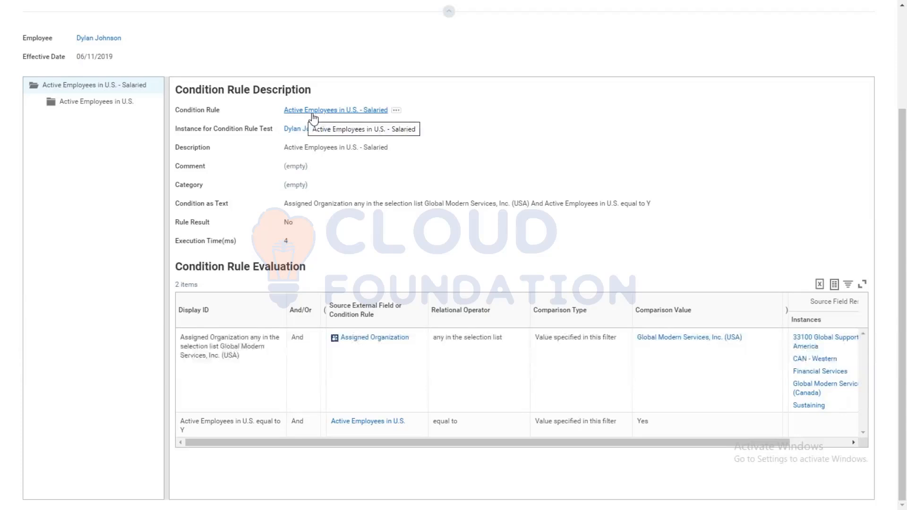
double_click(286, 223)
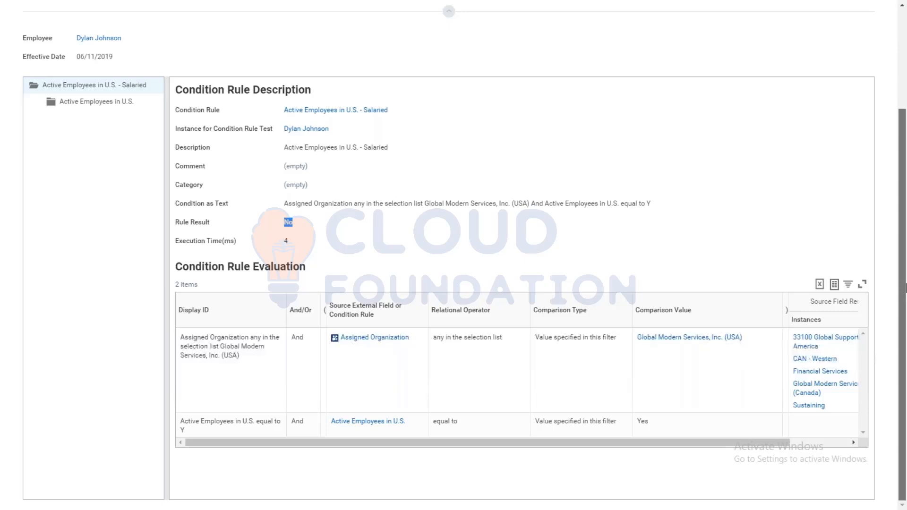
scroll(906, 244, up, 1)
scroll(906, 245, up, 3)
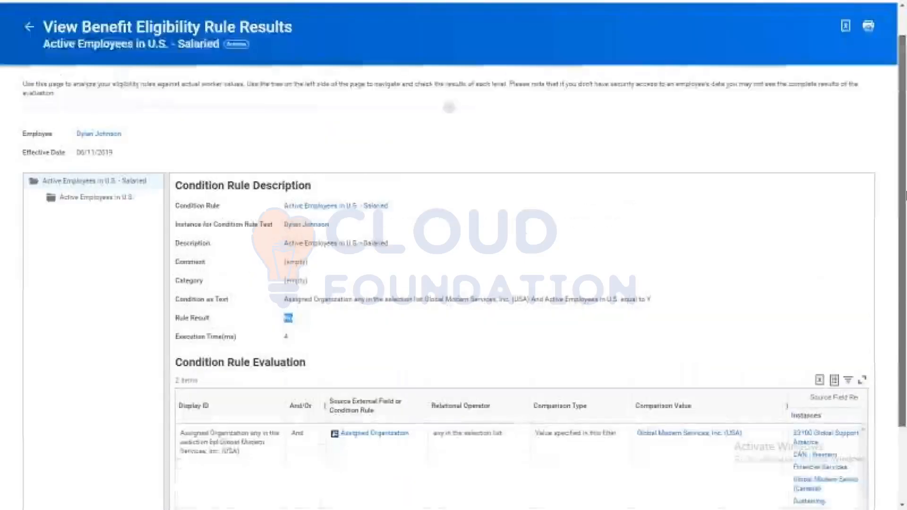
key(BackSpace)
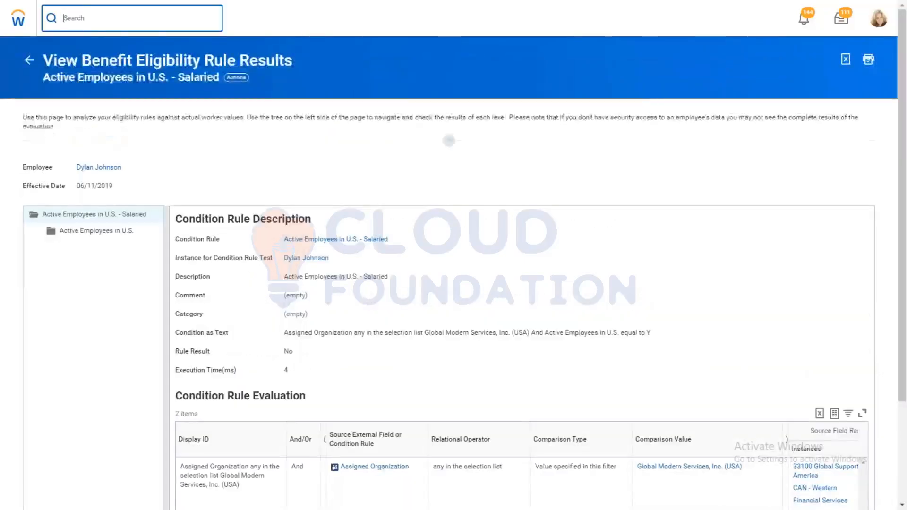
text(create )
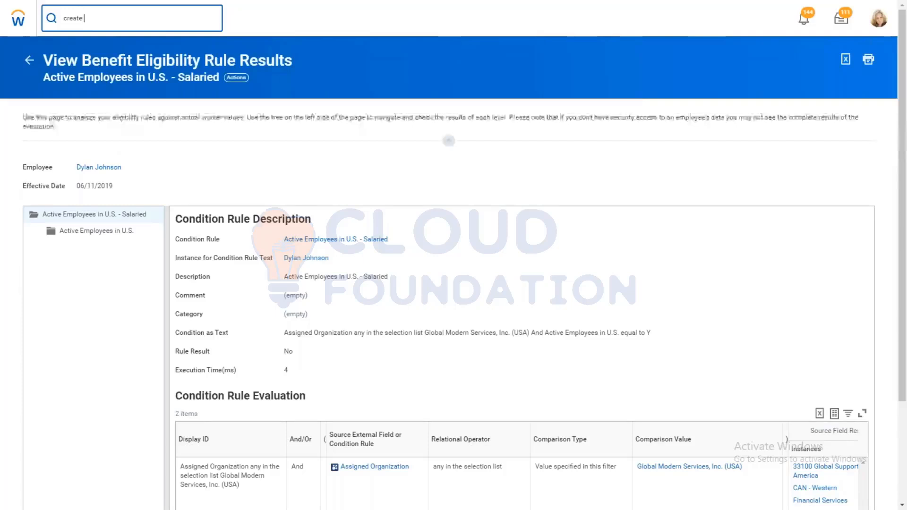
text(ben grpou)
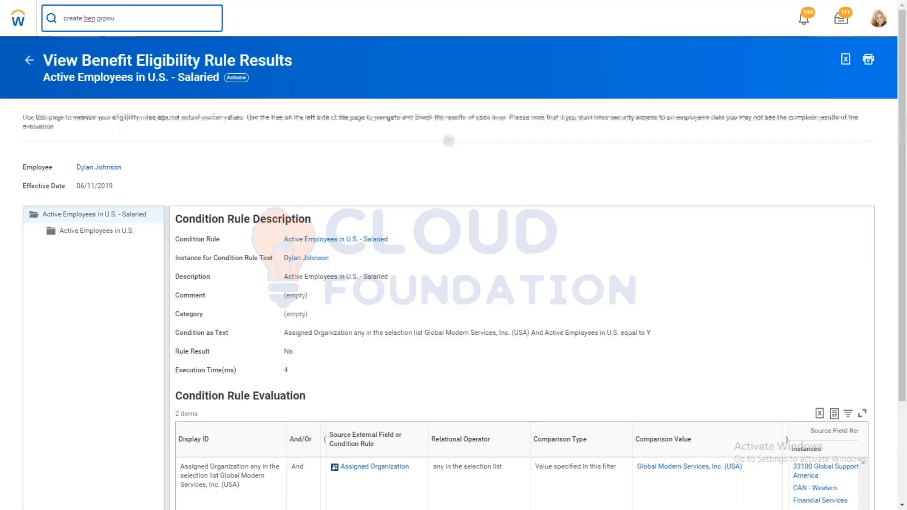
key(BackSpace)
key(BackSpace)
key(BackSpace)
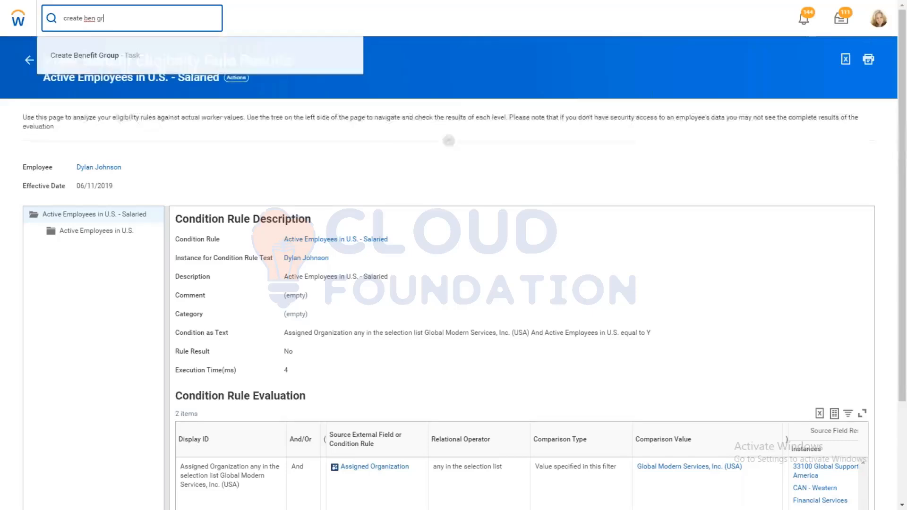
click(51, 51)
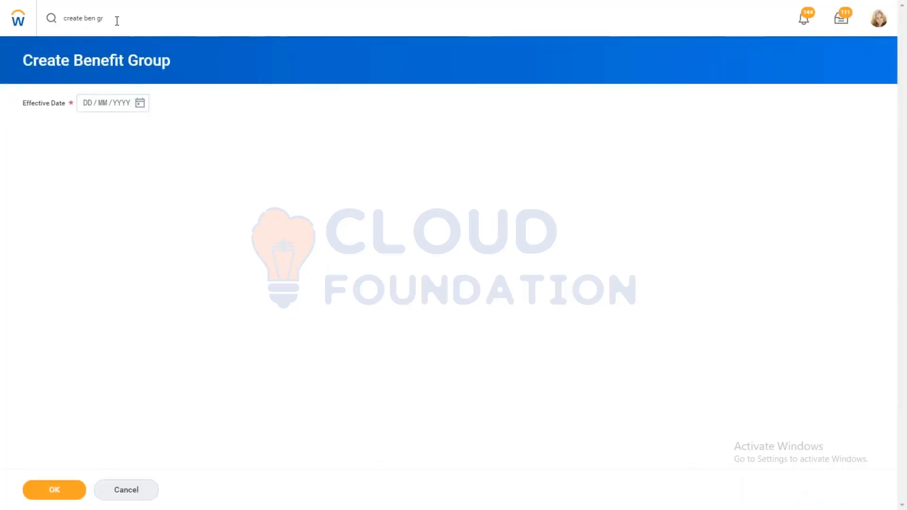
Step: Open the Create Benefit Eligibility Rule task and start a rule of type Benefit Plan Eligibility Rule
drag(116, 21, 2, 10)
key(BackSpace)
text(cr)
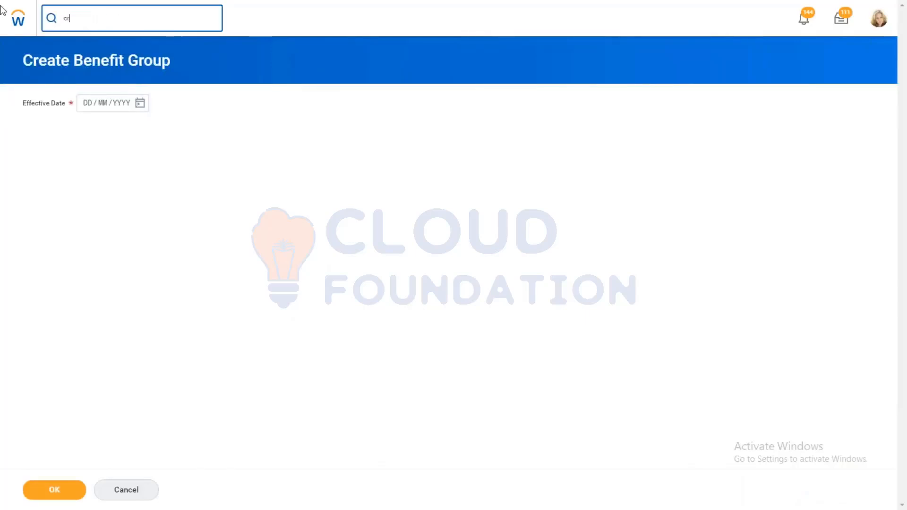
text(eate ben eli)
click(110, 52)
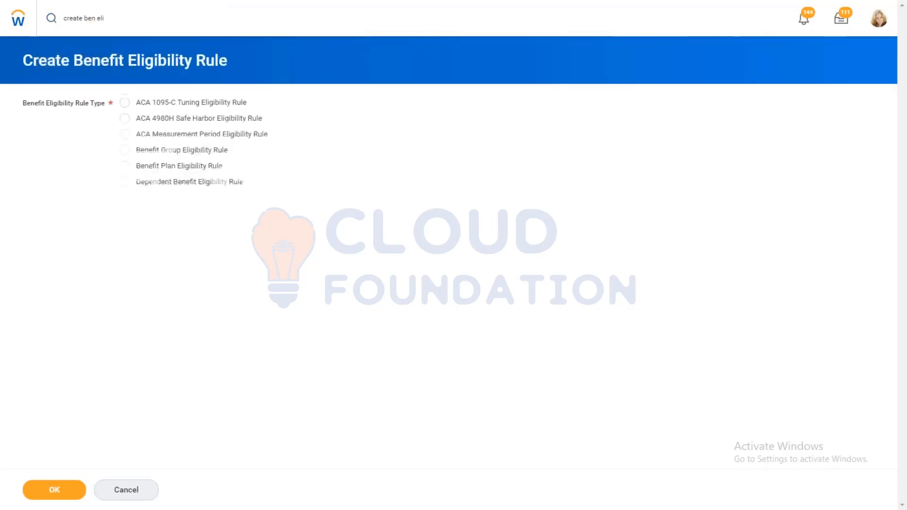
click(141, 165)
click(58, 490)
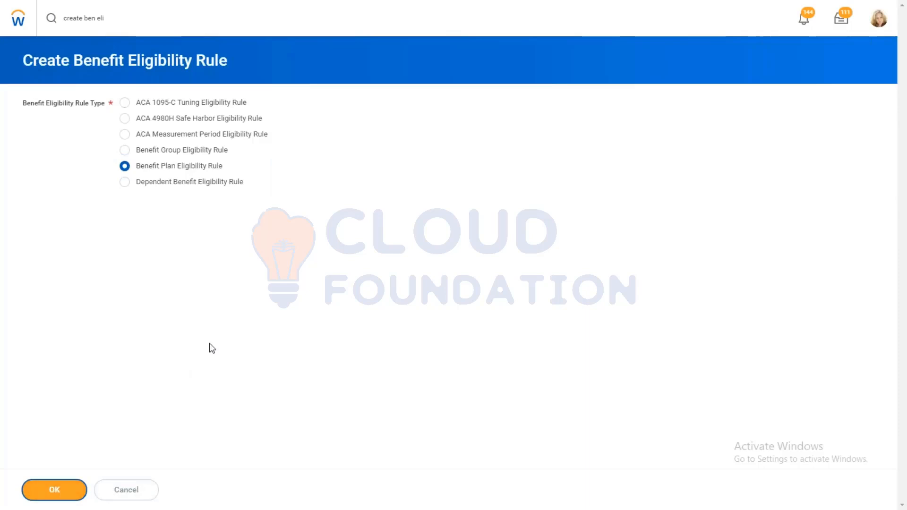
Step: Enter TES66 as the rule description and select Location as the source external field of the first rule condition
click(147, 105)
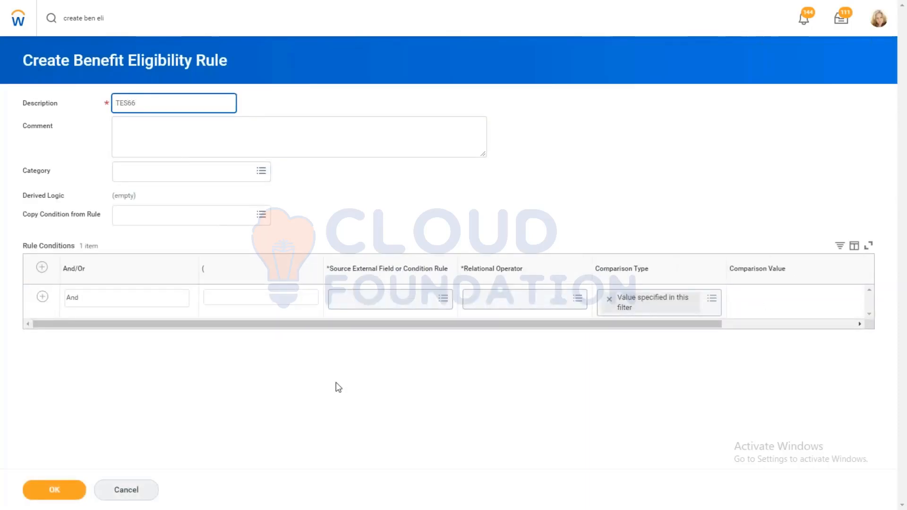
click(371, 279)
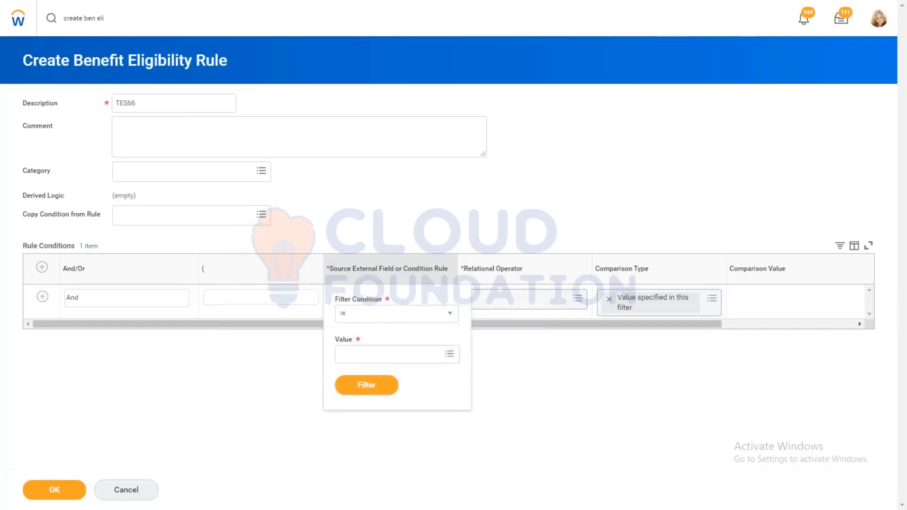
click(367, 211)
click(369, 298)
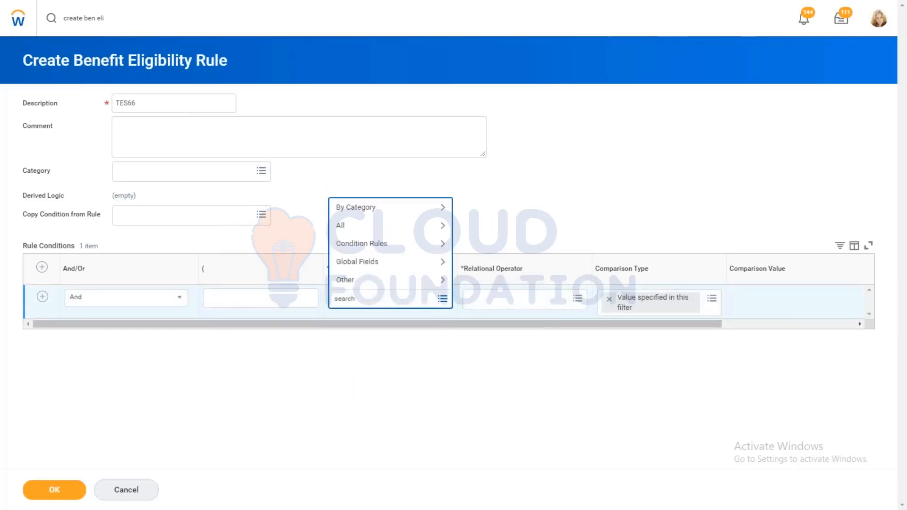
text(SABN)
key(Return)
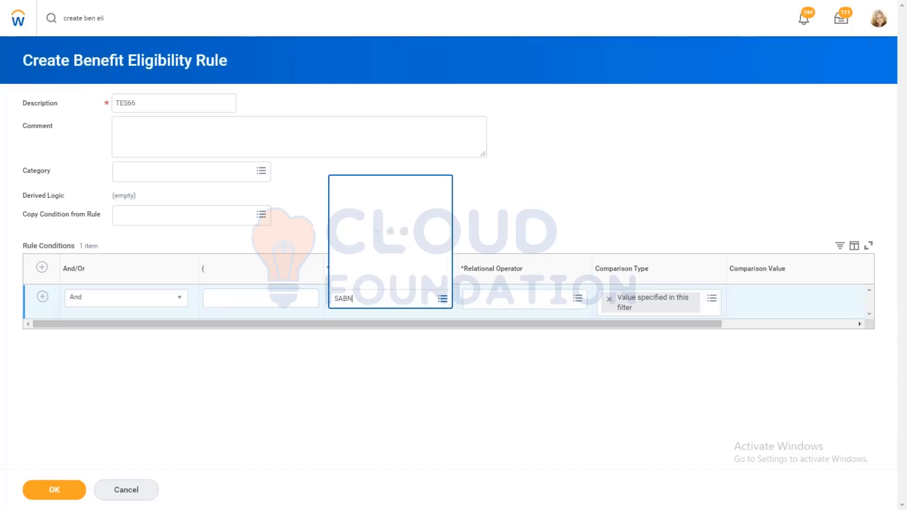
text(LOCATIO)
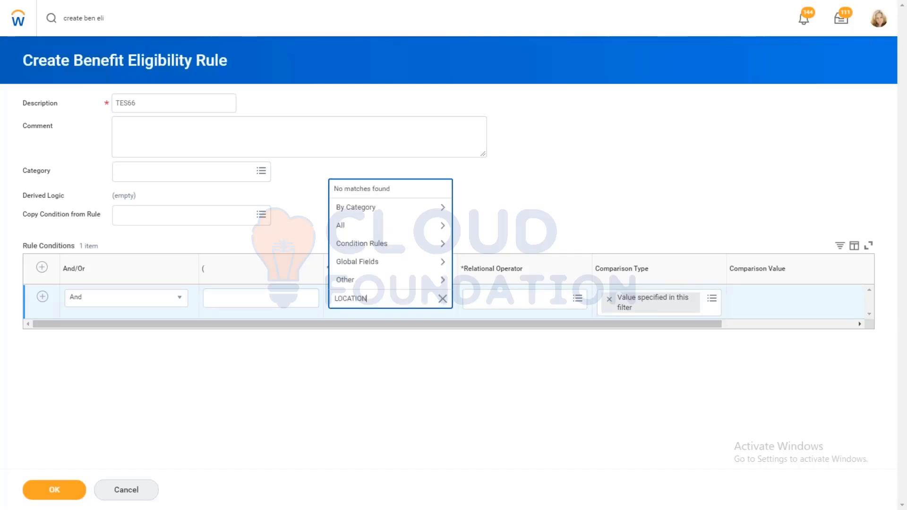
key(Return)
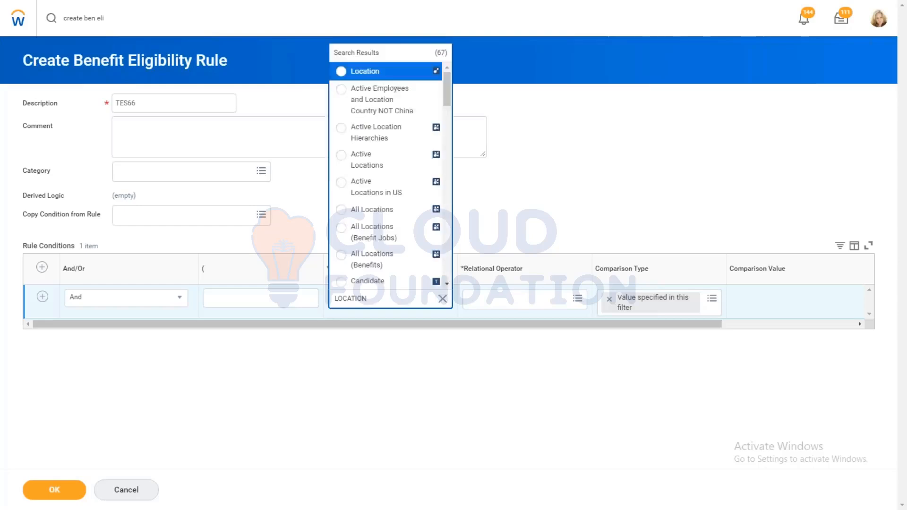
click(372, 72)
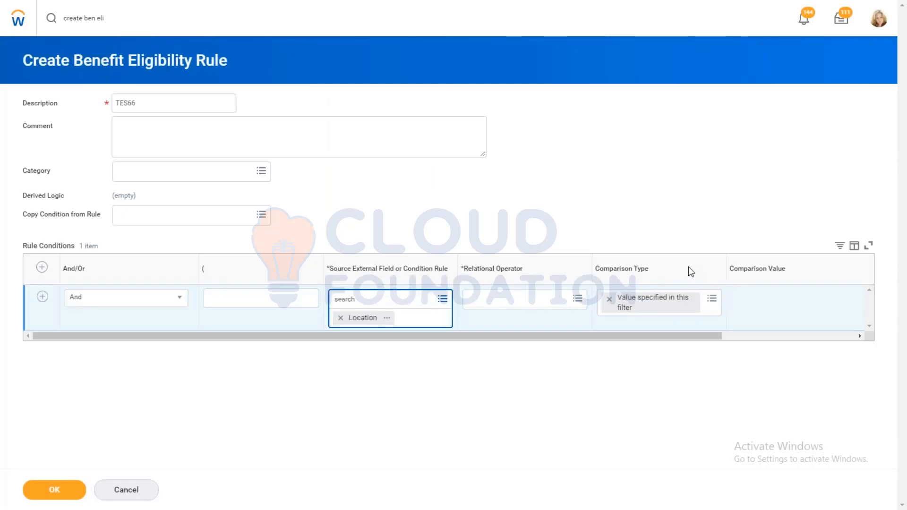
click(390, 58)
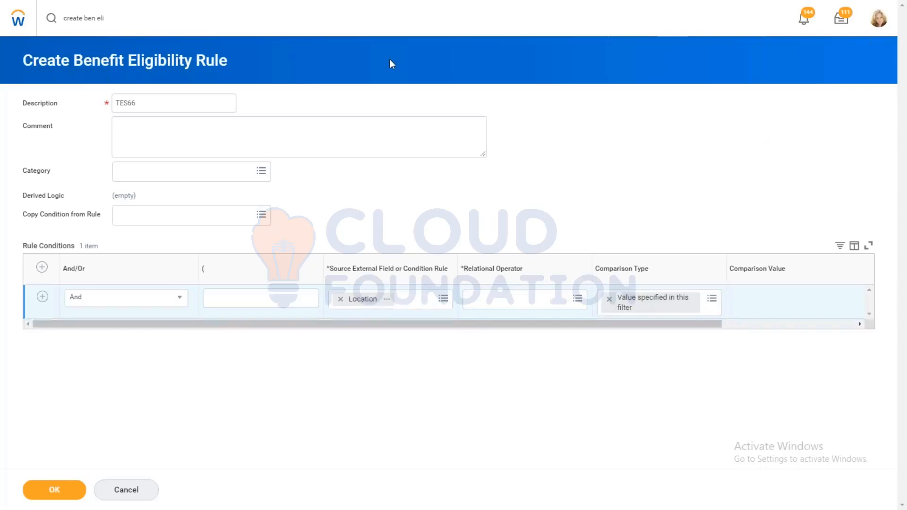
Step: Find the Benefit Plans report through search and run it as of 05/11/2019
click(112, 18)
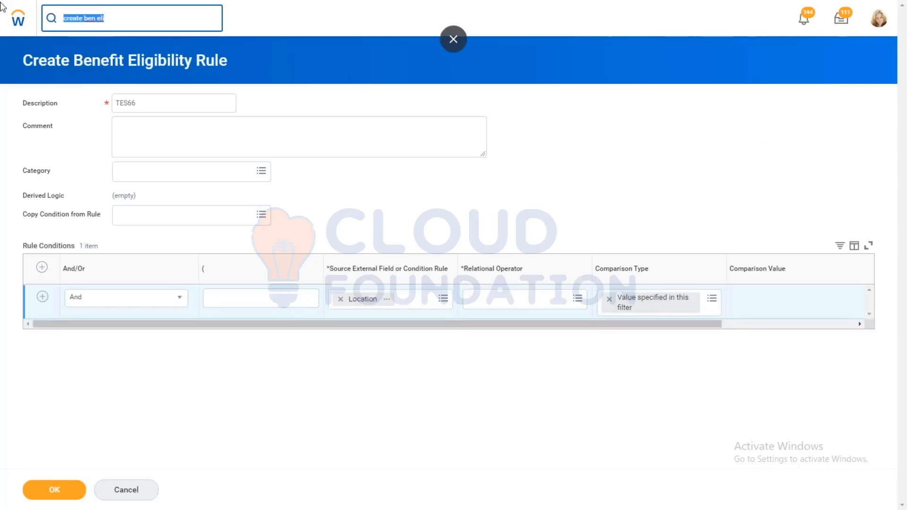
key(BackSpace)
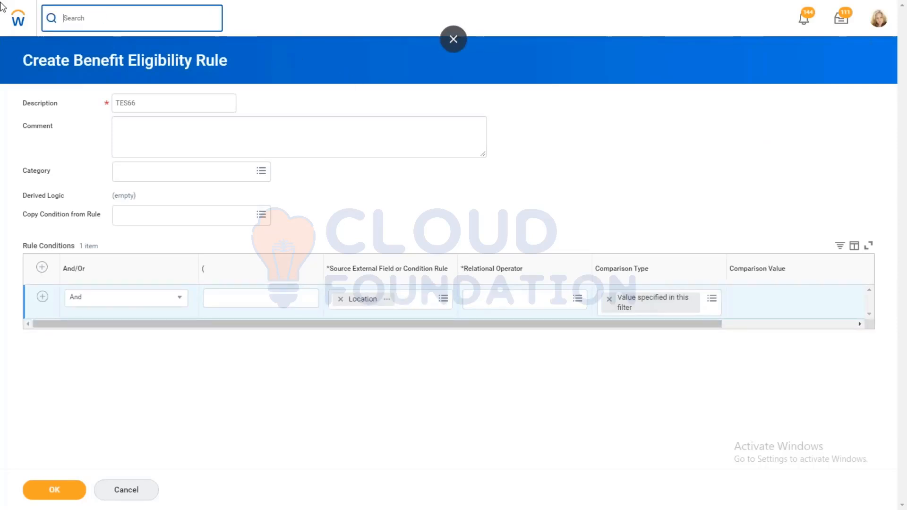
text(BEN PLAN)
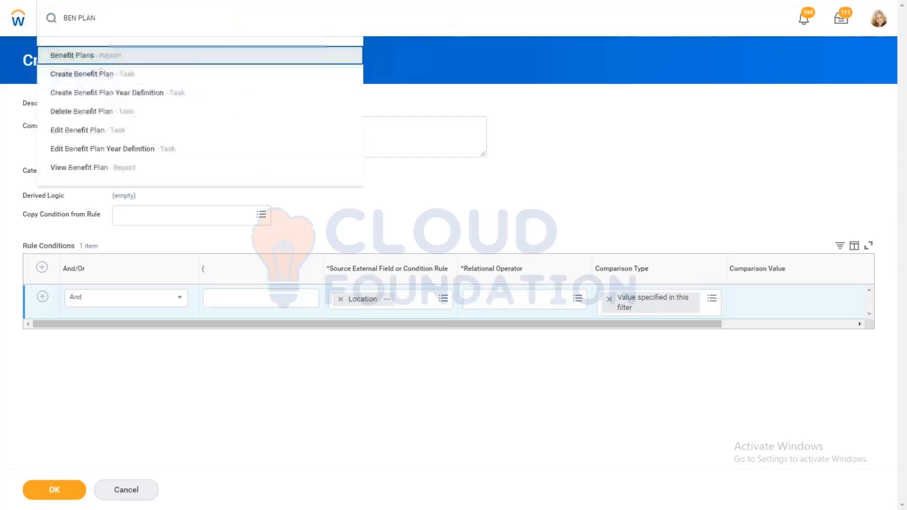
key(Return)
click(403, 282)
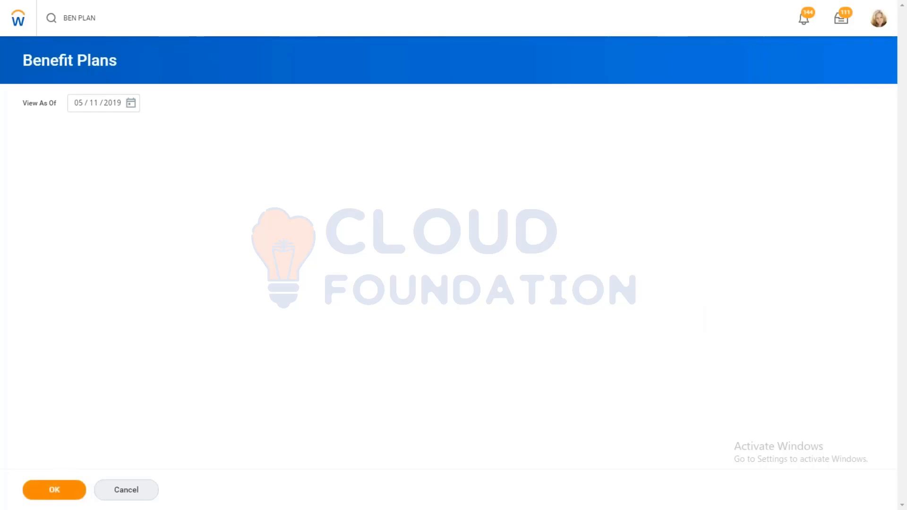
click(57, 494)
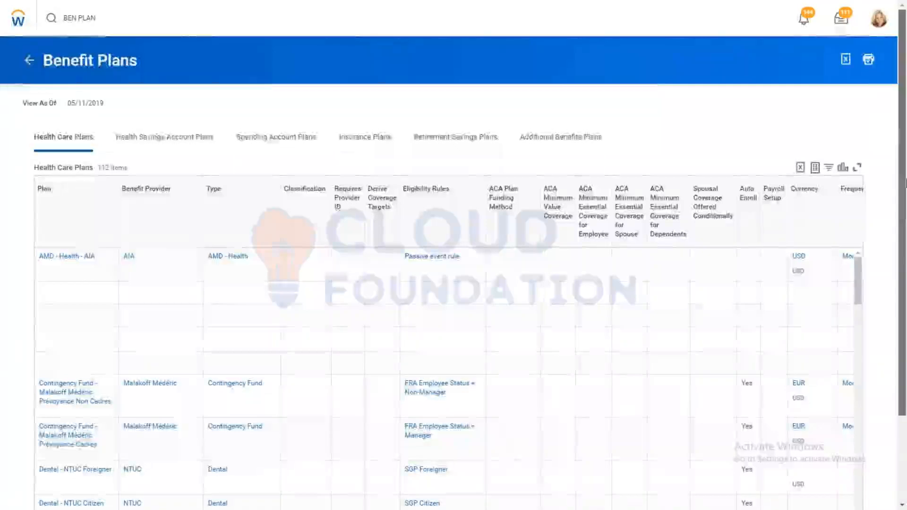
Step: Open the AMD - HFSA - AXA plan from the spending account plans and view its participating benefit group
scroll(258, 80, down, 2)
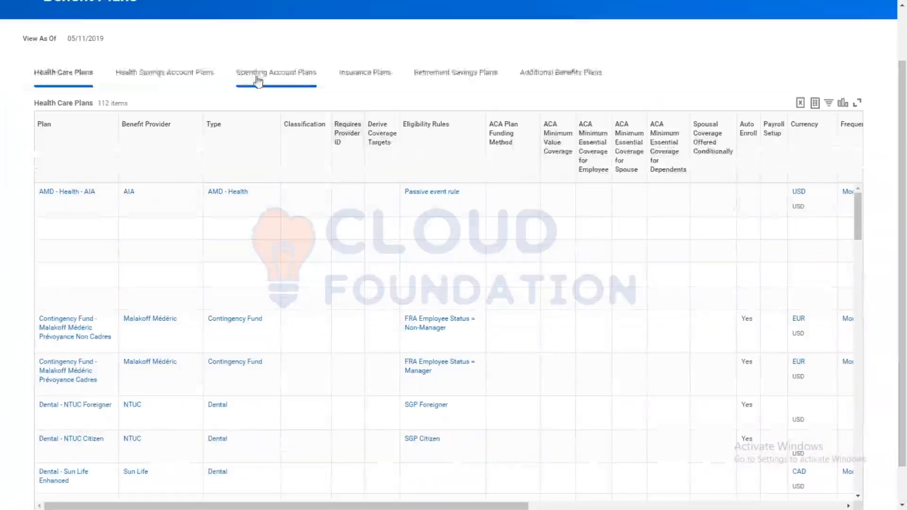
click(258, 78)
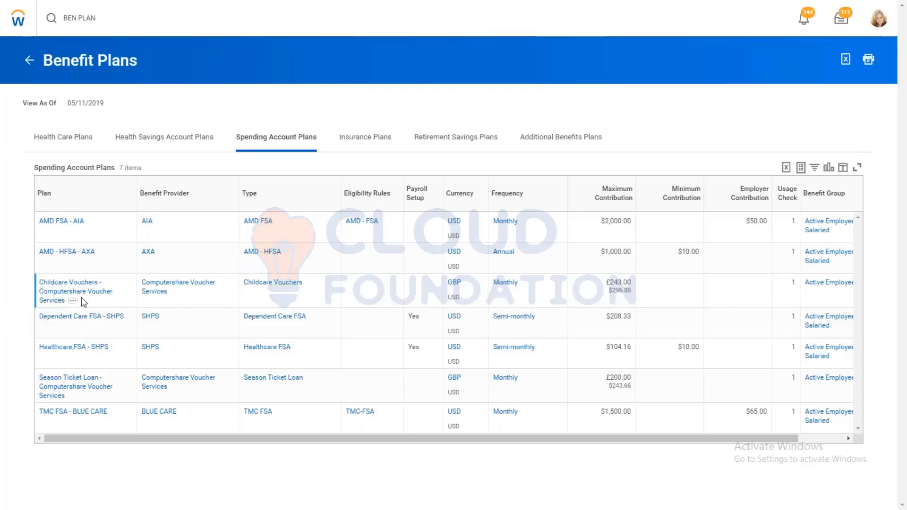
click(62, 256)
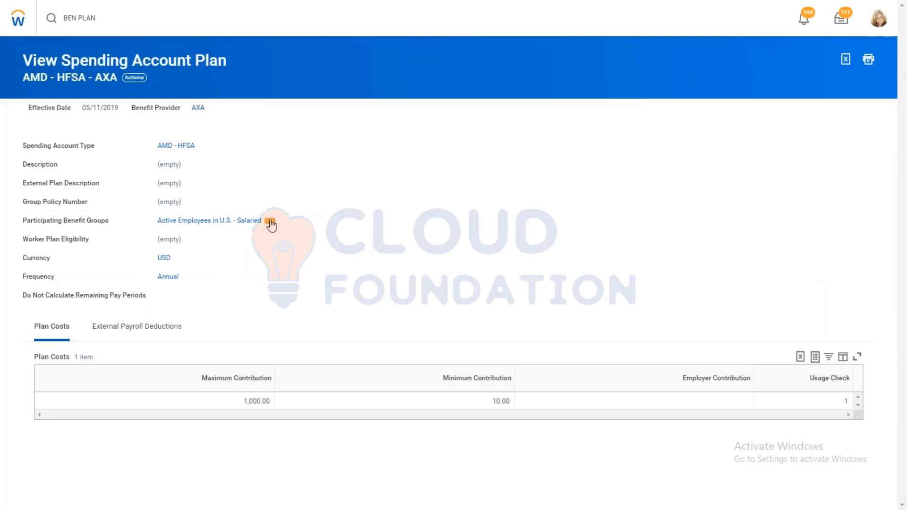
right_click(270, 221)
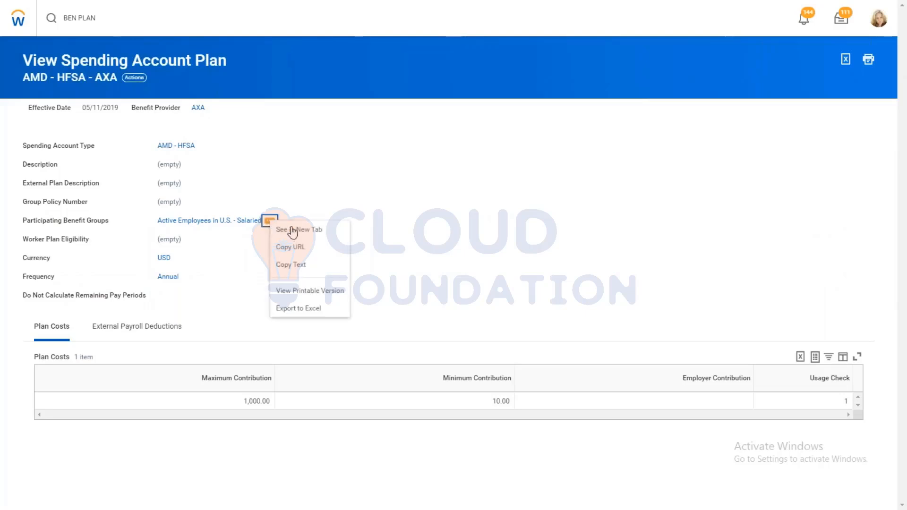
click(290, 266)
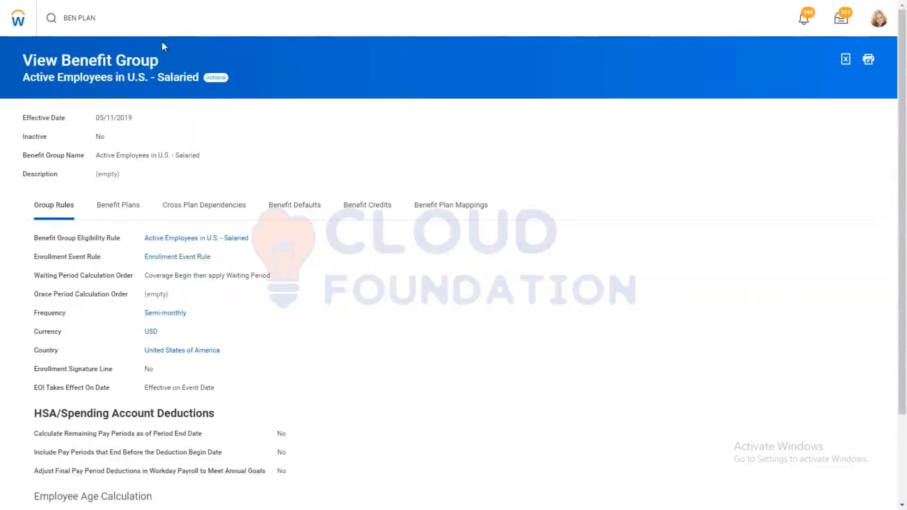
Step: Search for the Customer Service Representative employee based in Vancouver and view the employee's benefits eligibility
click(128, 21)
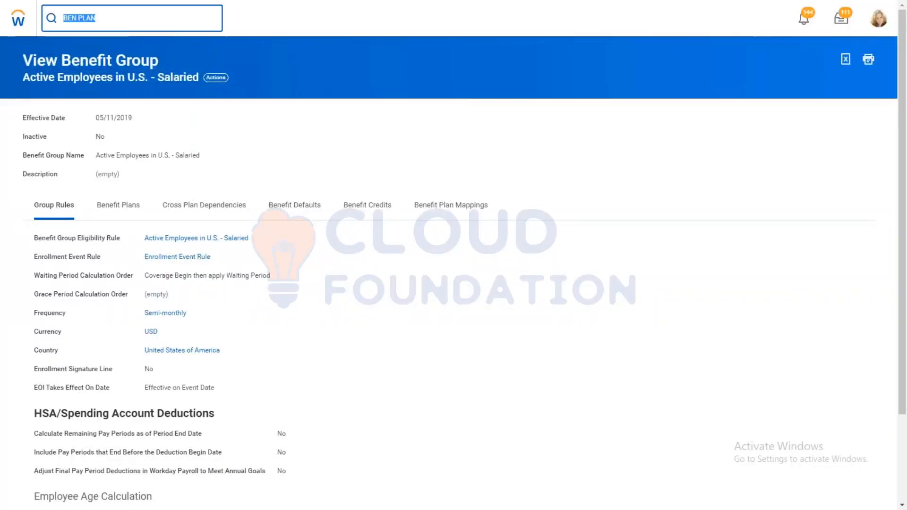
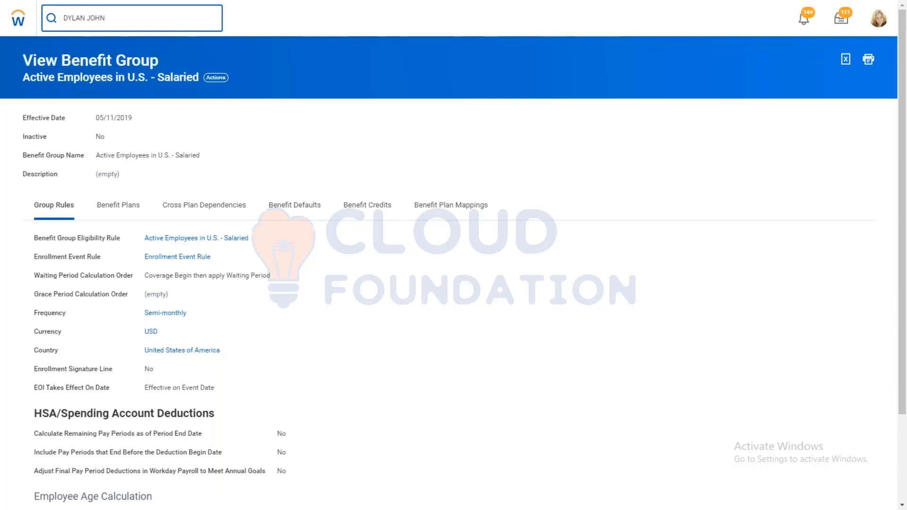
click(116, 57)
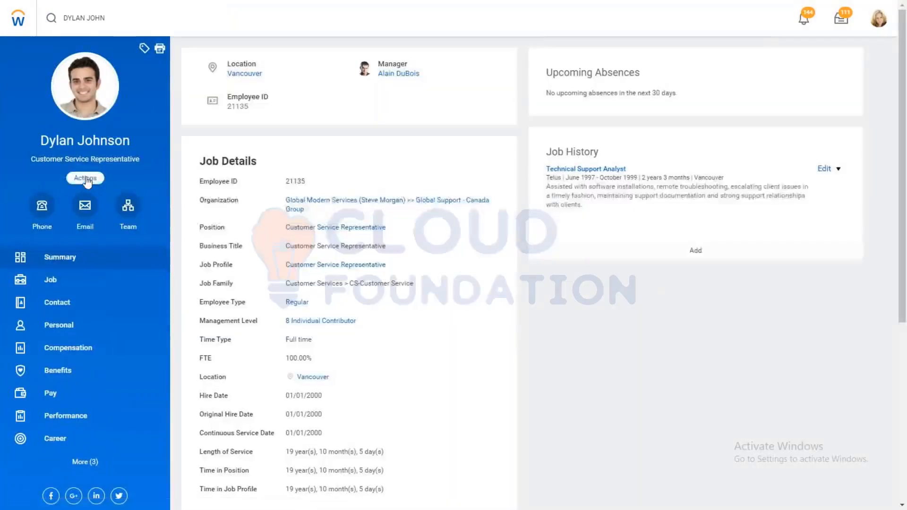
click(86, 179)
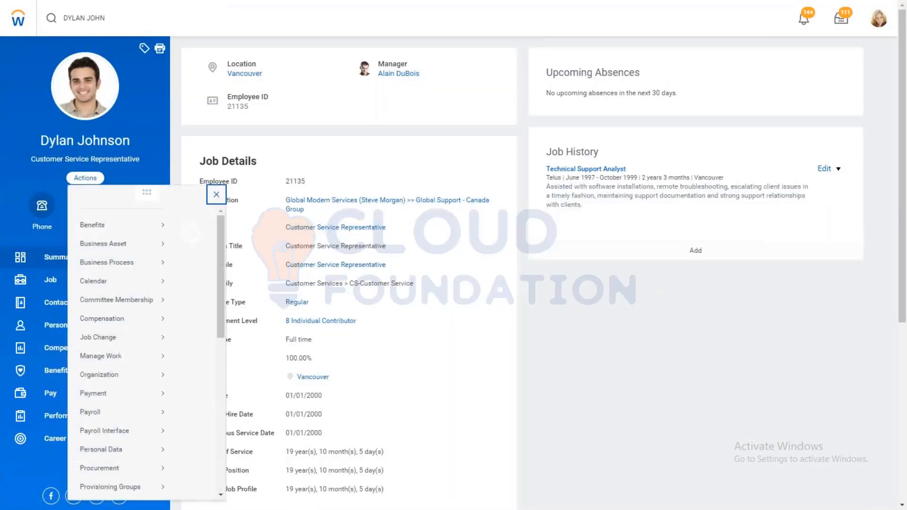
mouse_move(92, 236)
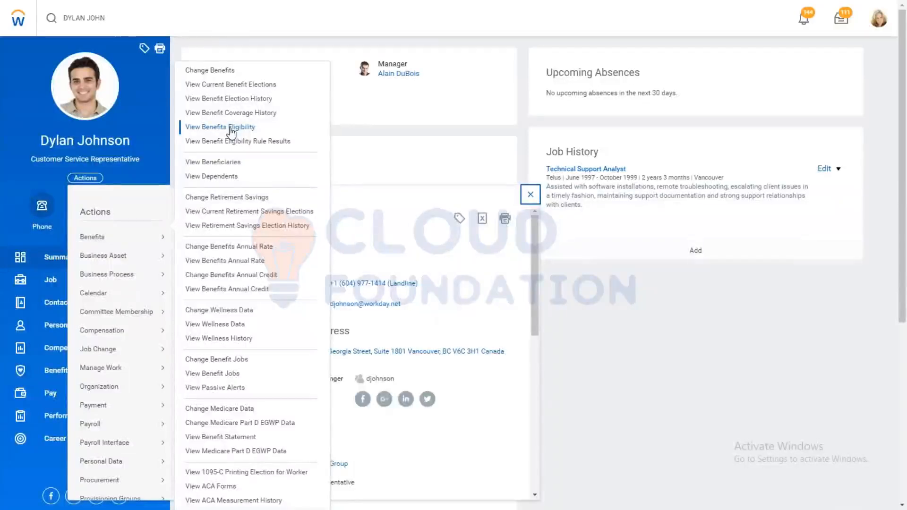
click(230, 129)
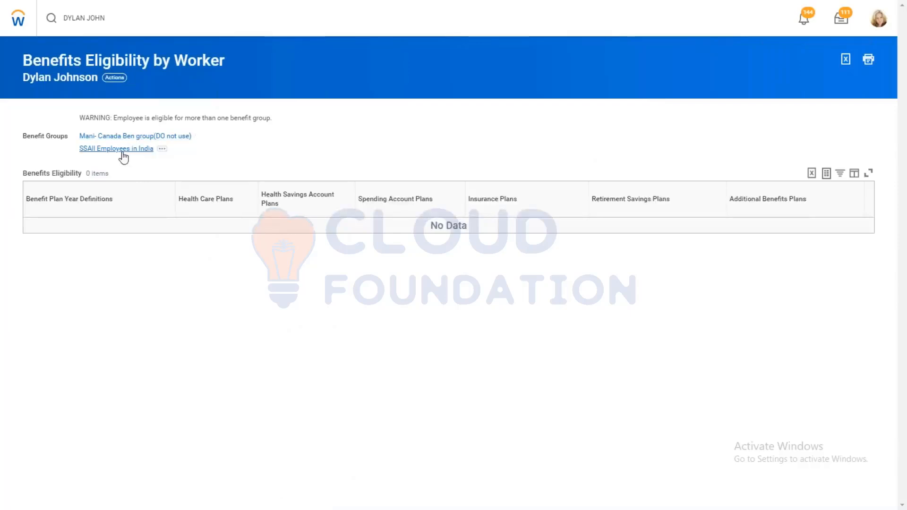
Step: Search for the General Counsel employee in San Francisco and open View Benefit Eligibility Rule Results for that employee
click(114, 23)
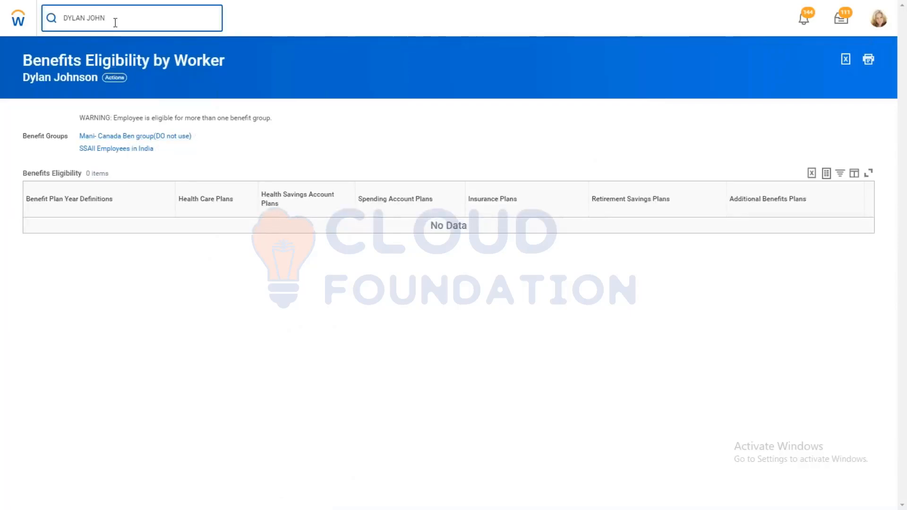
key(Return)
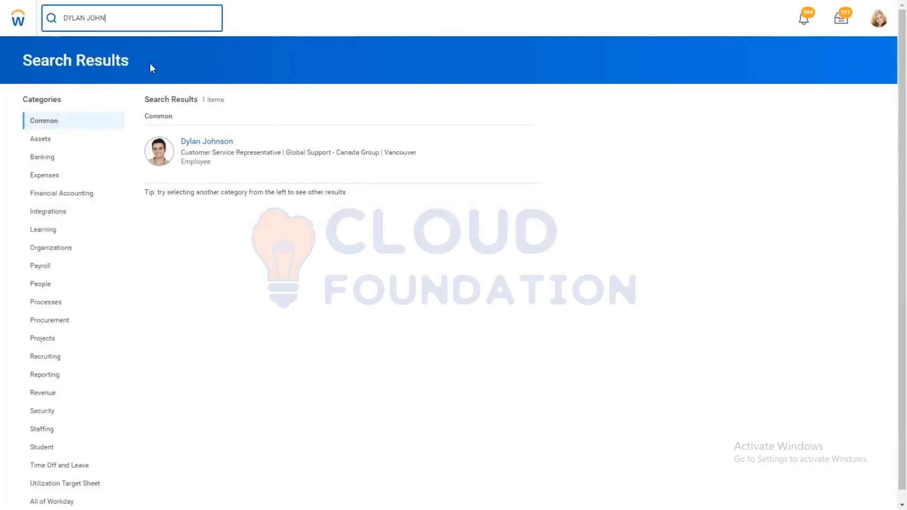
key(ctrl+a)
key(BackSpace)
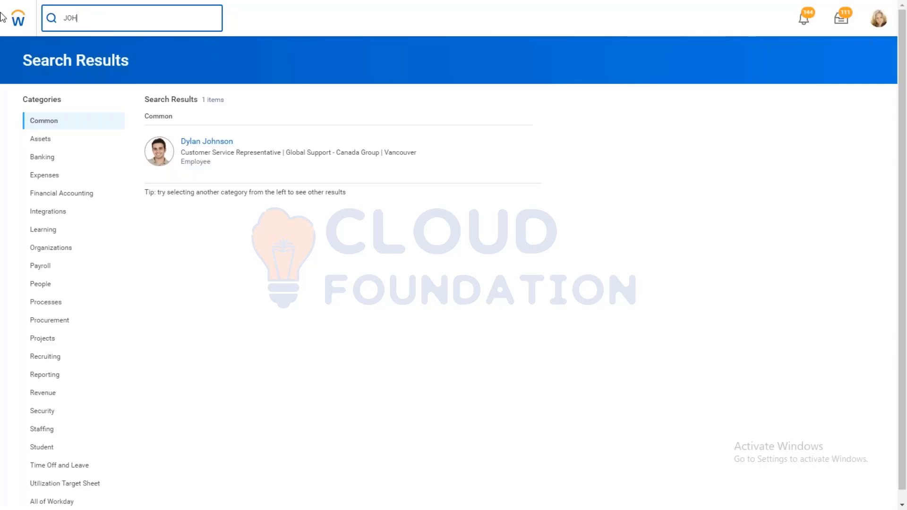
click(225, 142)
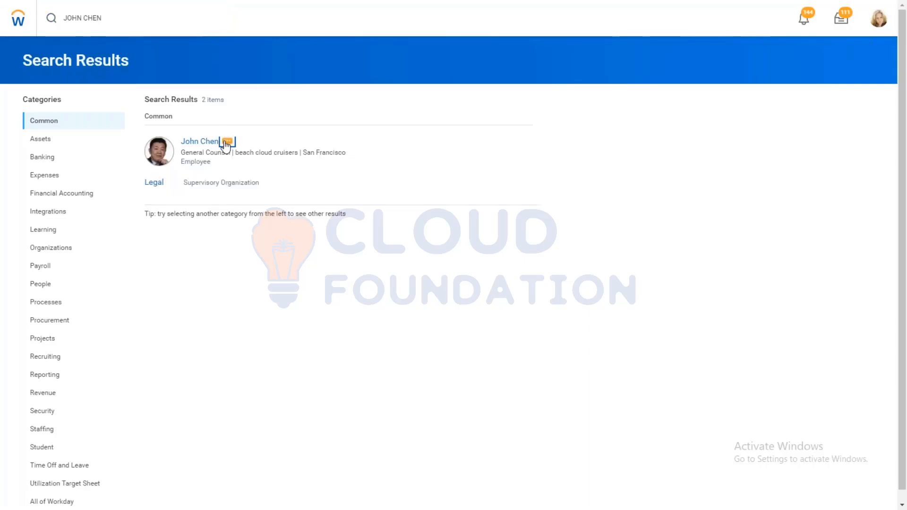
mouse_move(331, 179)
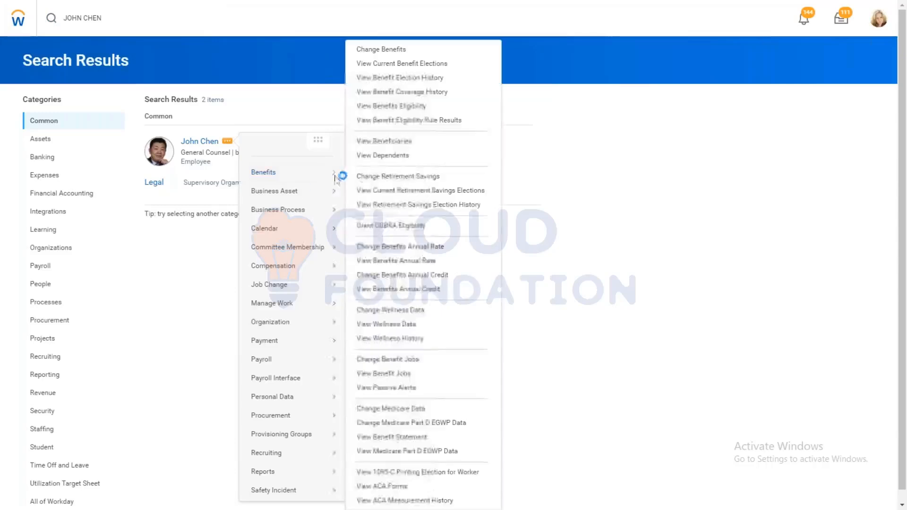
click(388, 121)
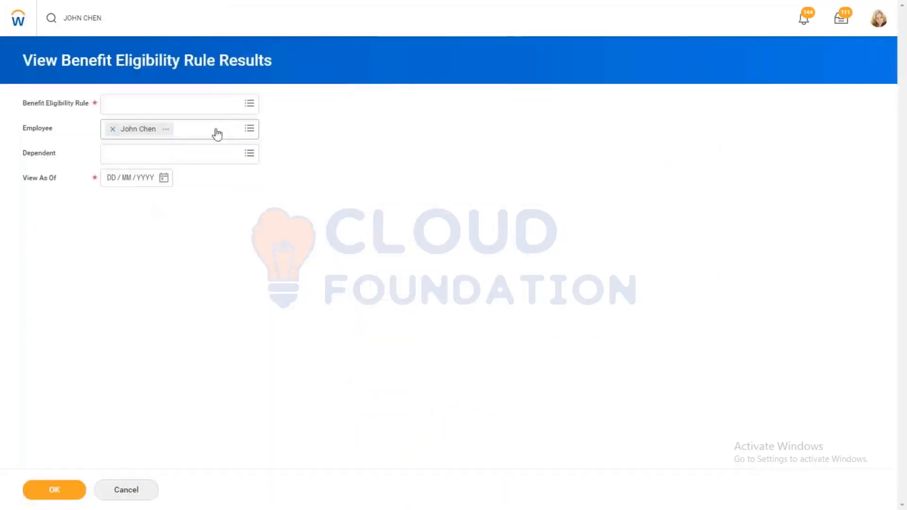
Step: Run the eligibility rule results for the rule Active Employees in U.S. - Salaried as of 06/11/2019
click(142, 106)
key(ctrl+v)
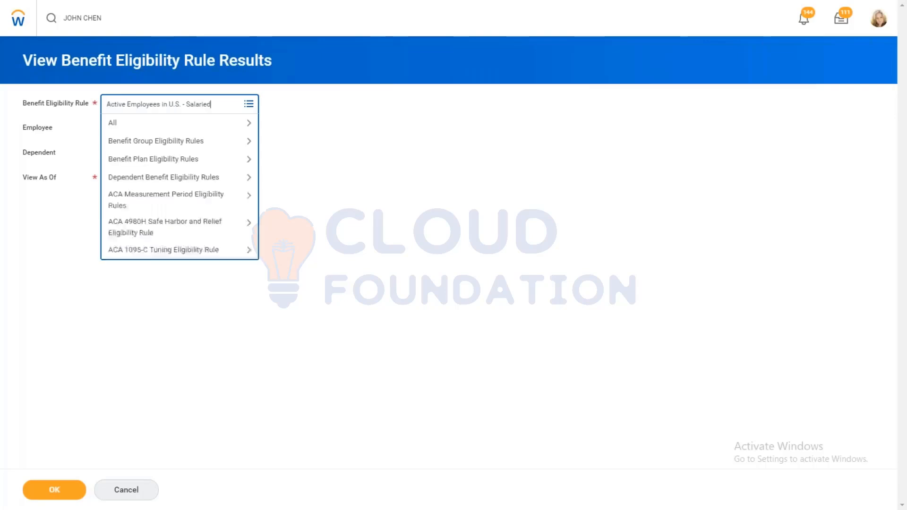
key(Return)
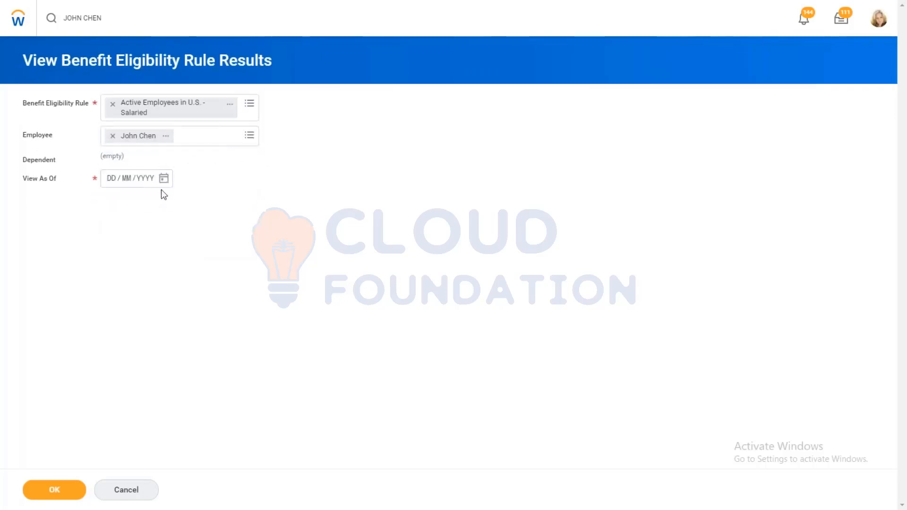
click(164, 179)
click(235, 225)
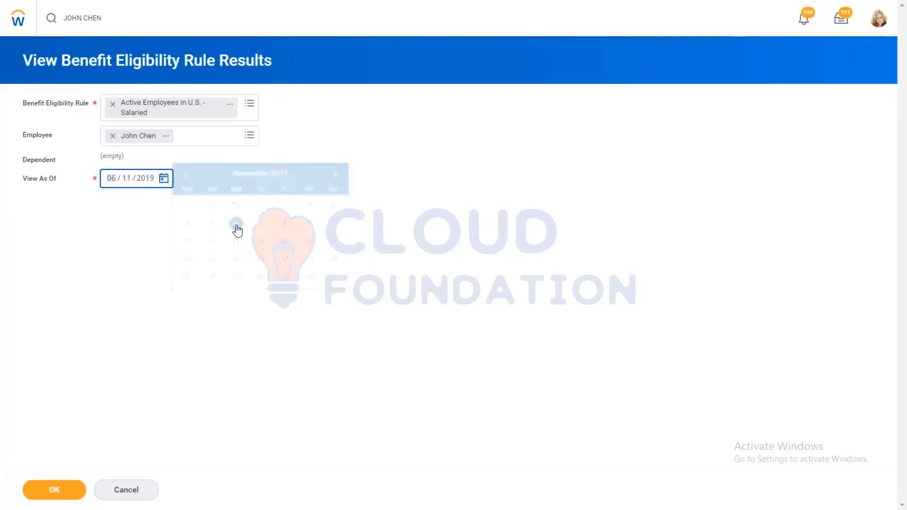
click(53, 491)
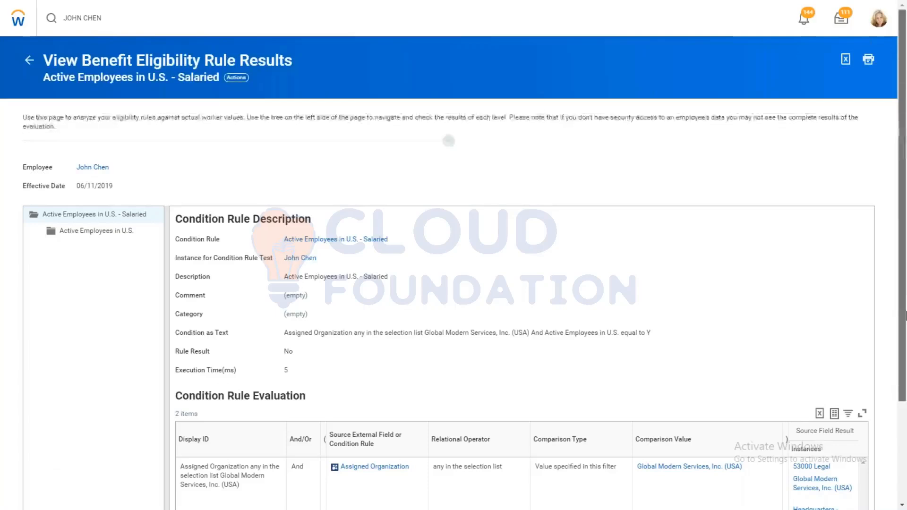
Step: Examine the rule result and each condition's evaluation, and check the employee's work space location from the employee's profile
scroll(389, 225, down, 3)
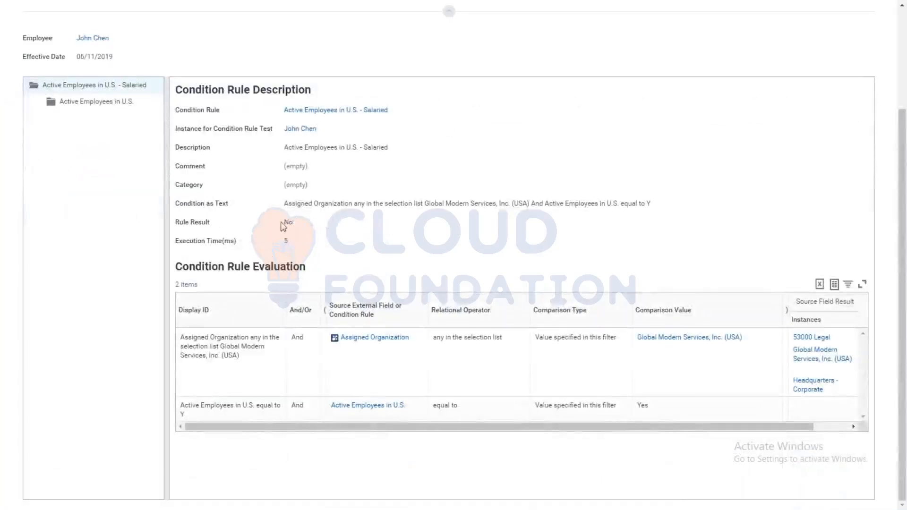
drag(303, 229, 268, 215)
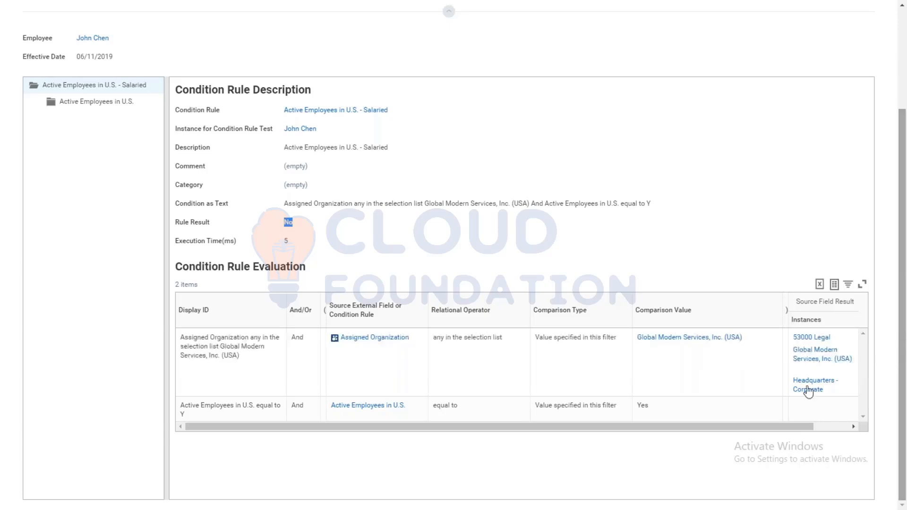
drag(801, 422, 837, 416)
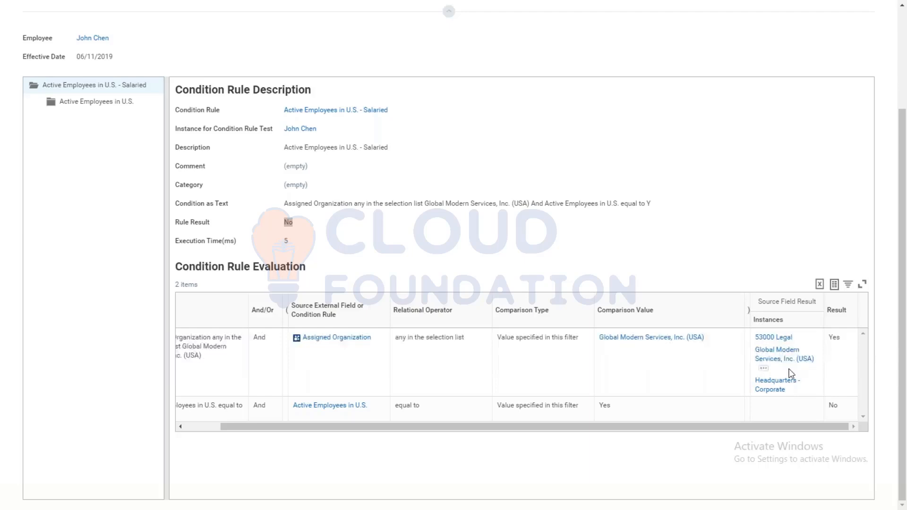
click(294, 132)
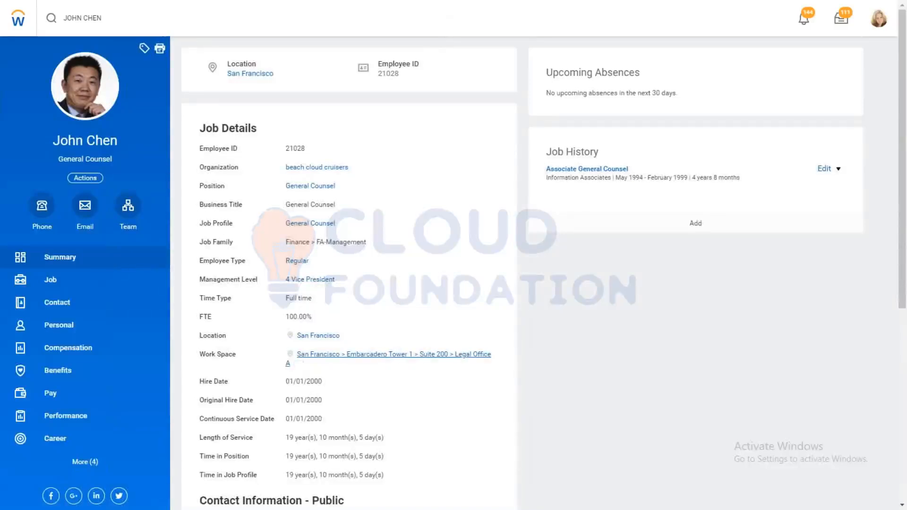
click(395, 354)
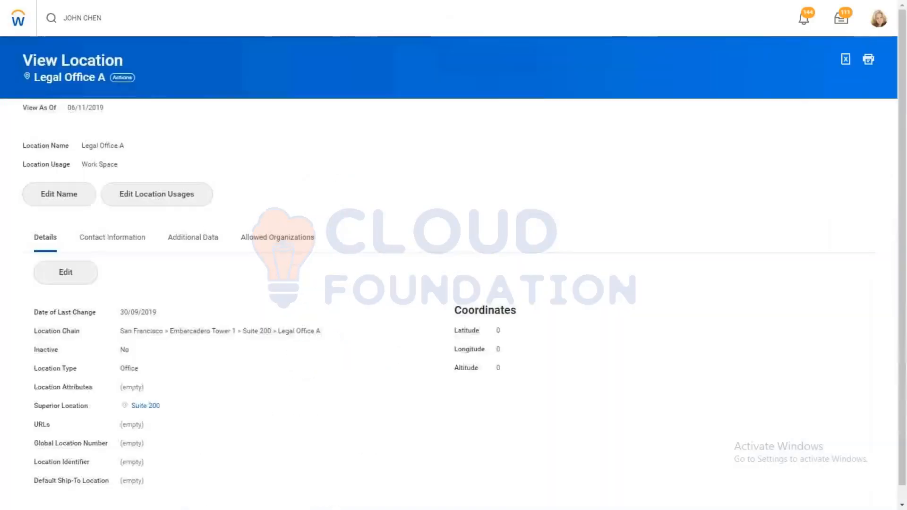
Step: Search for the employee again, open the supervisory organization beach cloud cruisers and copy its name
click(123, 22)
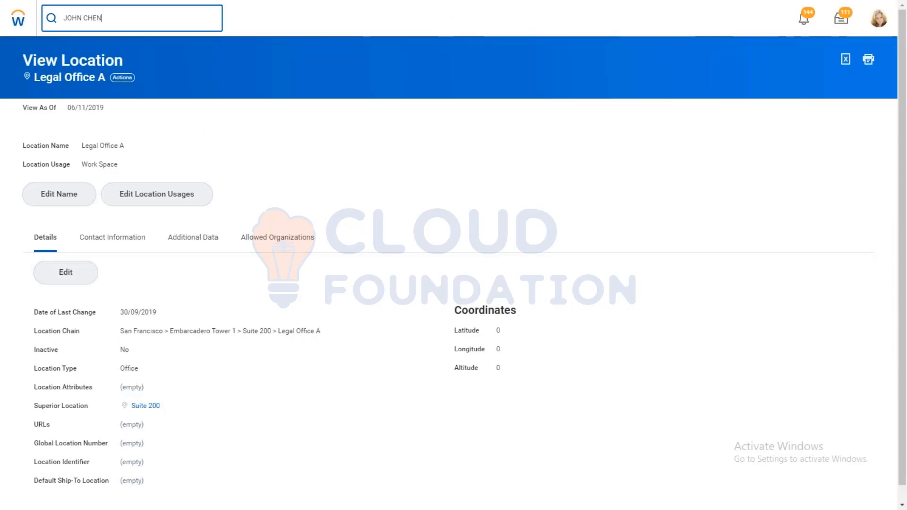
key(Return)
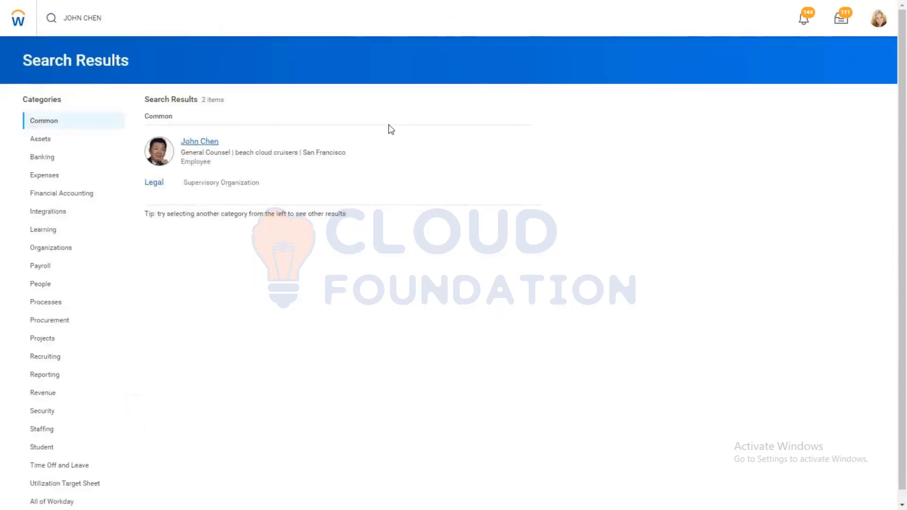
click(200, 142)
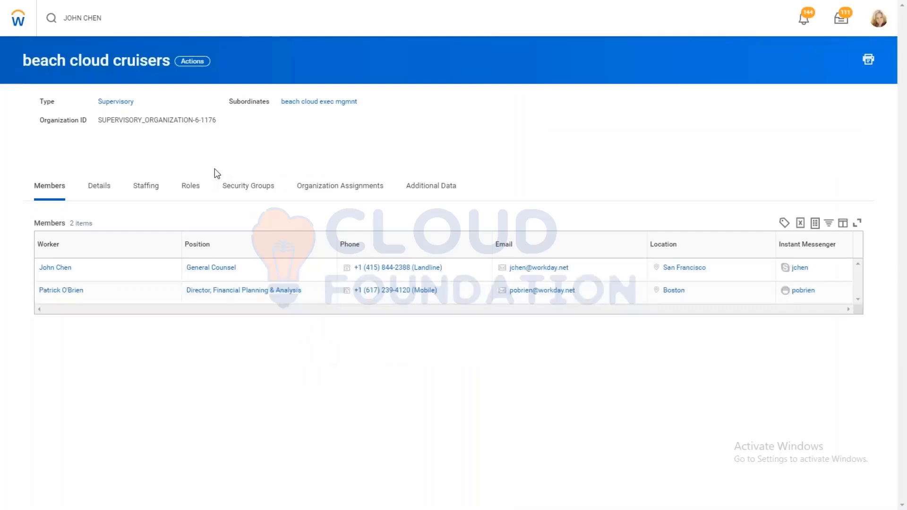
click(193, 63)
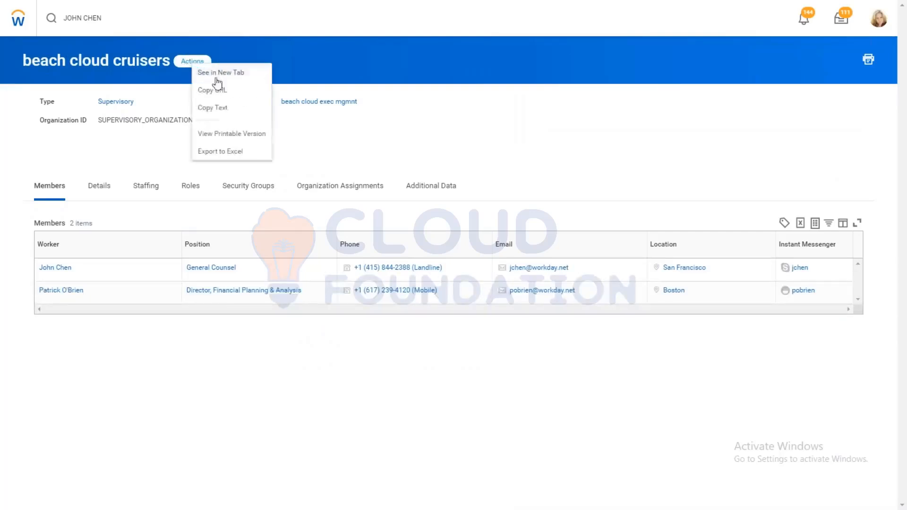
click(204, 109)
Step: Find the Edit Benefit Eligibility Rule task through search and open it
click(114, 20)
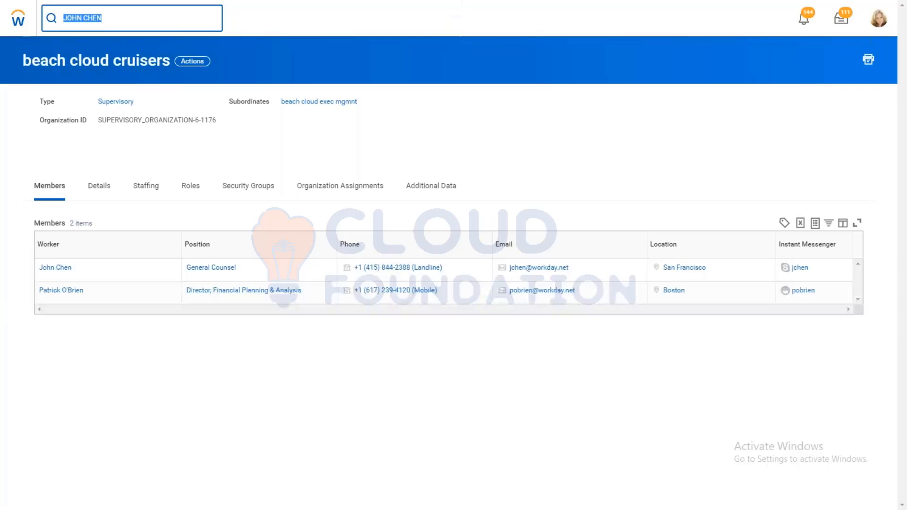
text(EDIT BEN GROU)
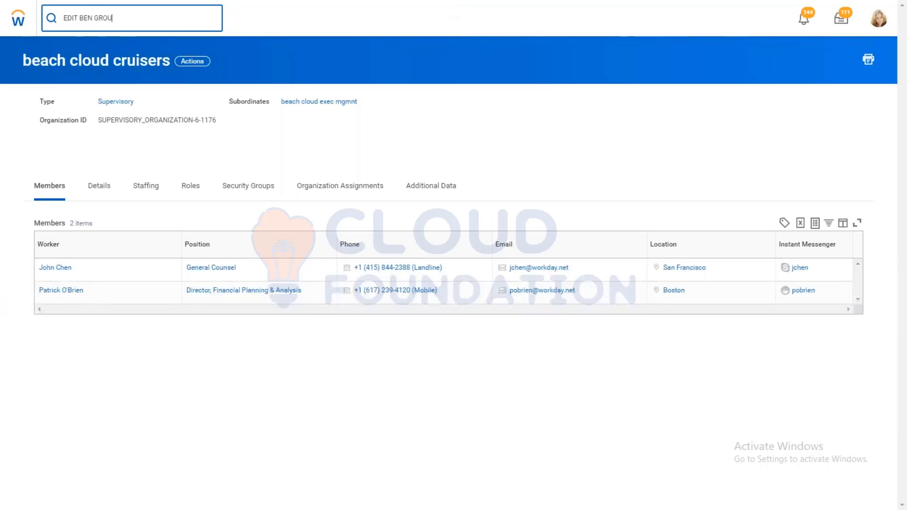
key(BackSpace)
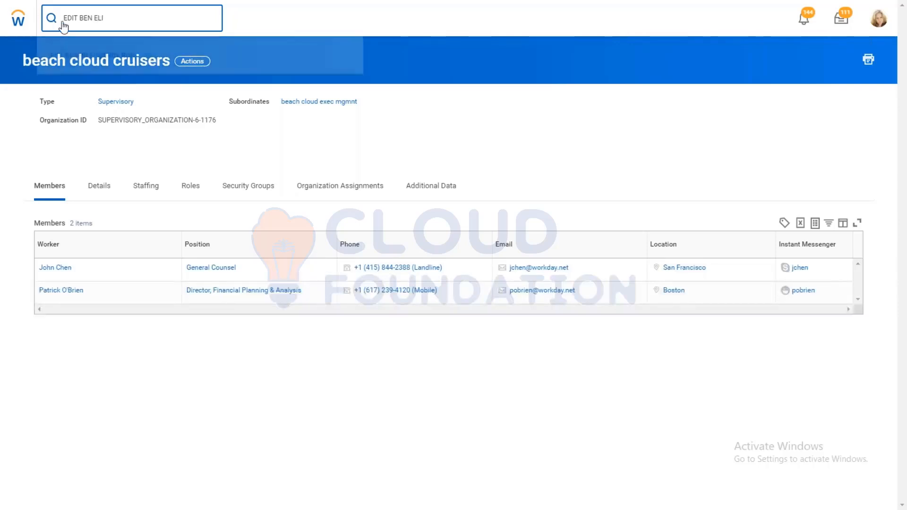
click(97, 57)
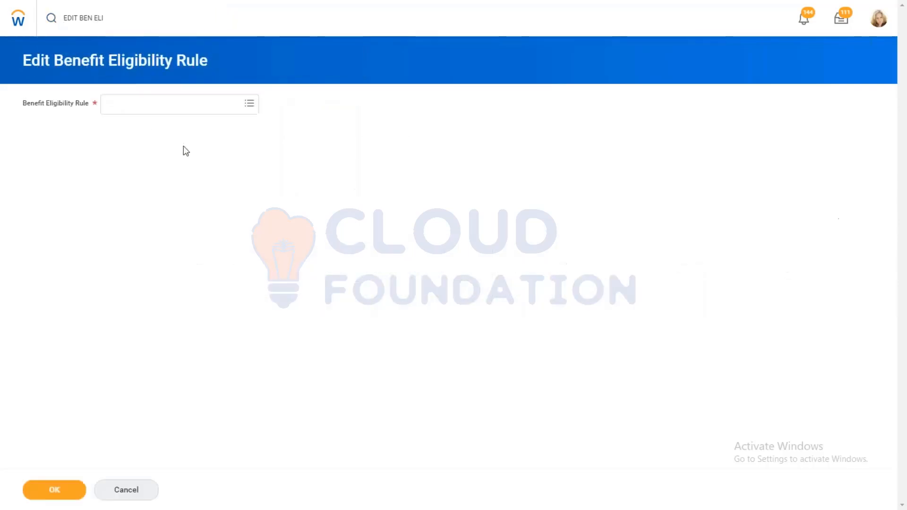
Step: Select the Active Employees in U.S. - Salaried rule from the benefit group eligibility rules and open its conditions for editing
click(142, 106)
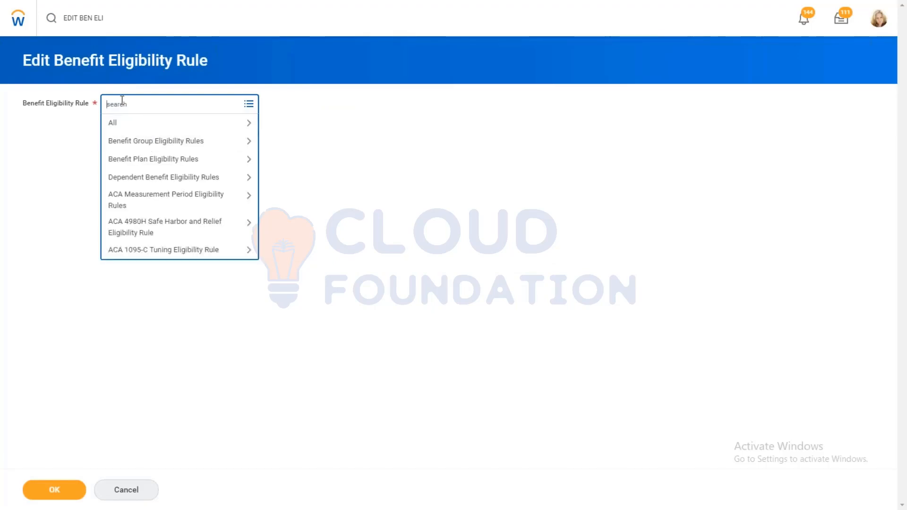
text(US SAL)
key(Return)
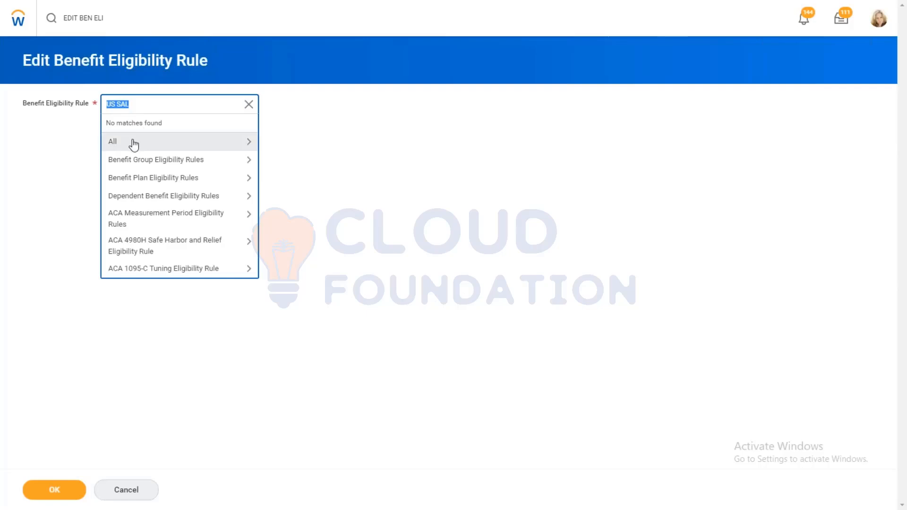
click(149, 161)
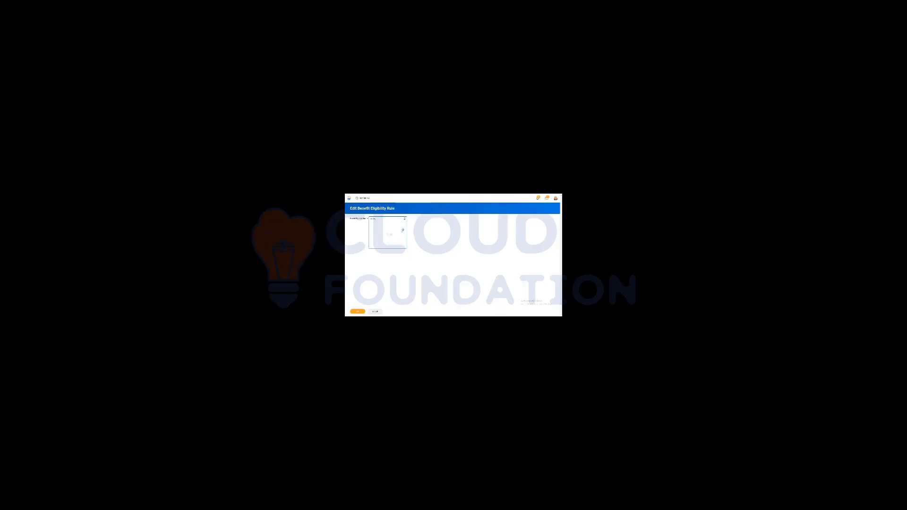
drag(405, 233, 405, 263)
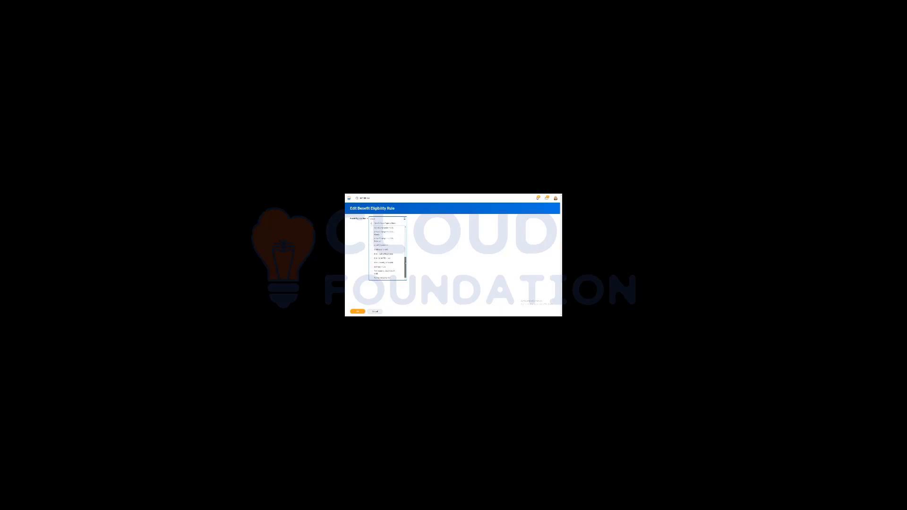
click(391, 243)
click(363, 311)
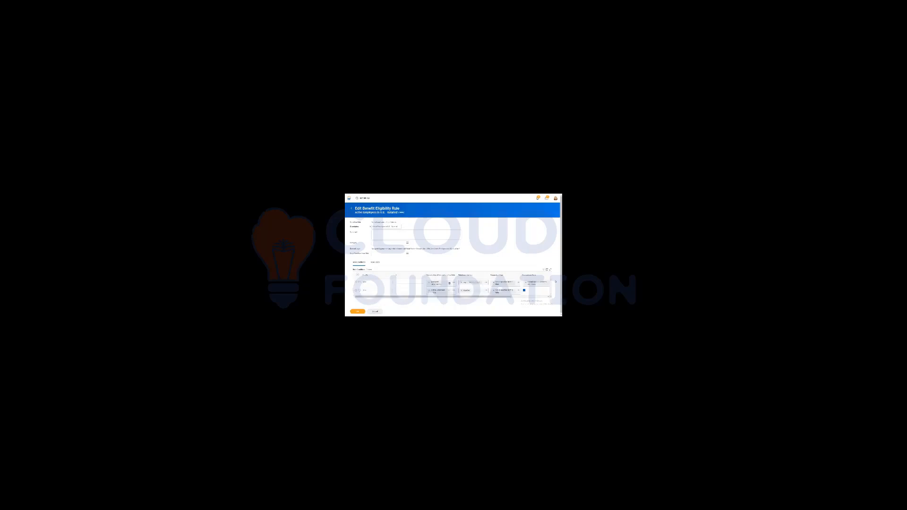
drag(503, 297, 526, 297)
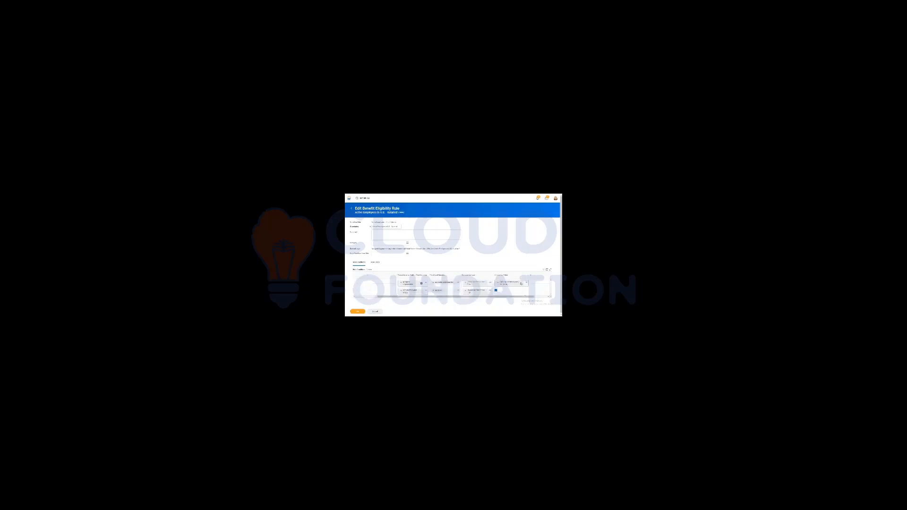
Step: Add beach cloud cruisers to the Assigned Organization condition's comparison values and save the rule
click(525, 284)
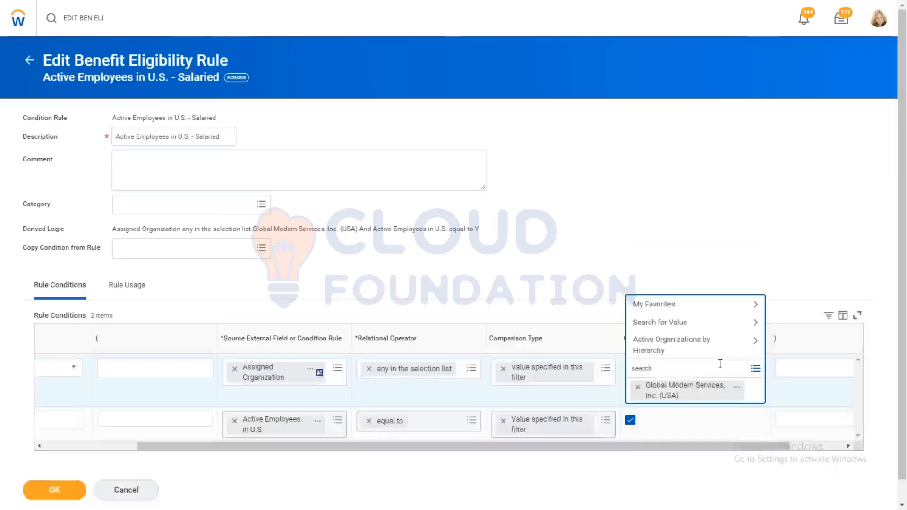
text(beach cloud cruisers)
key(Return)
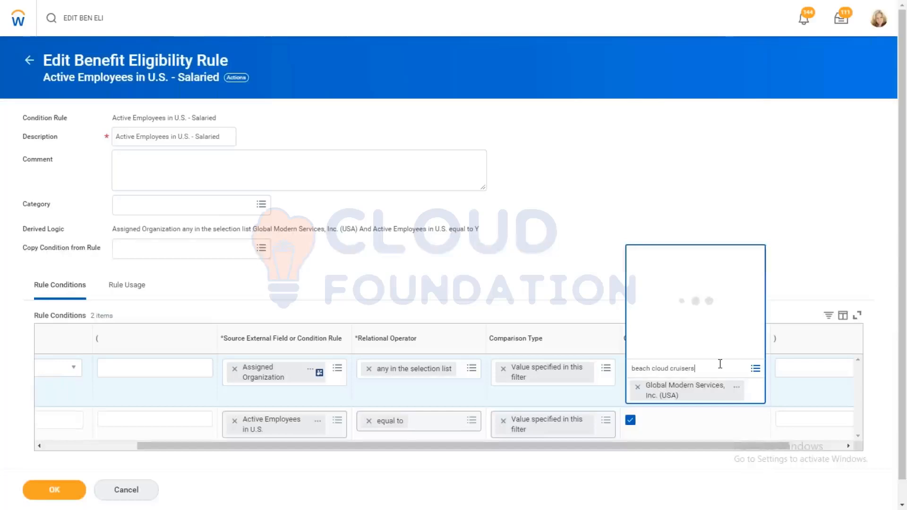
click(672, 106)
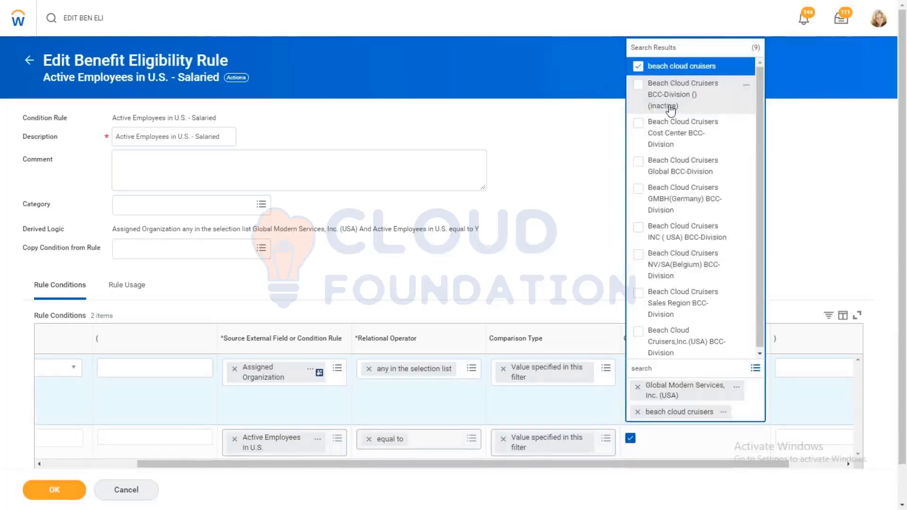
click(529, 97)
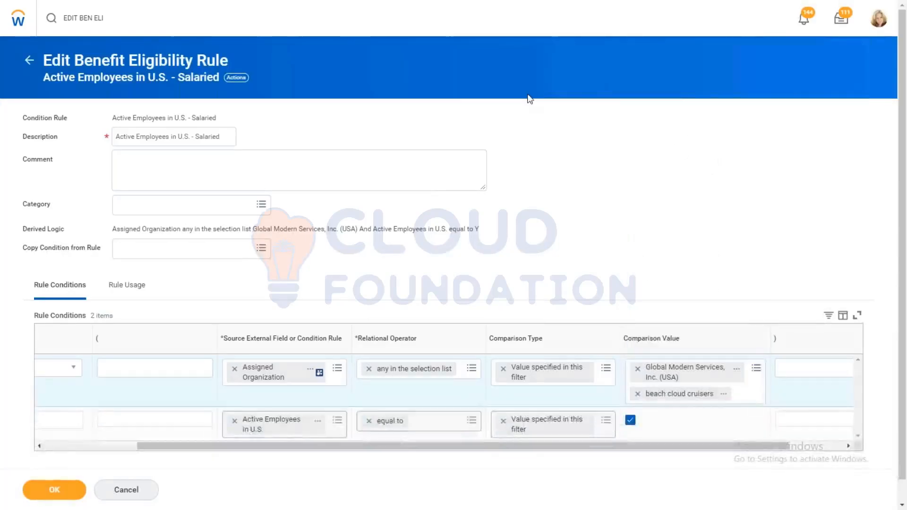
click(54, 494)
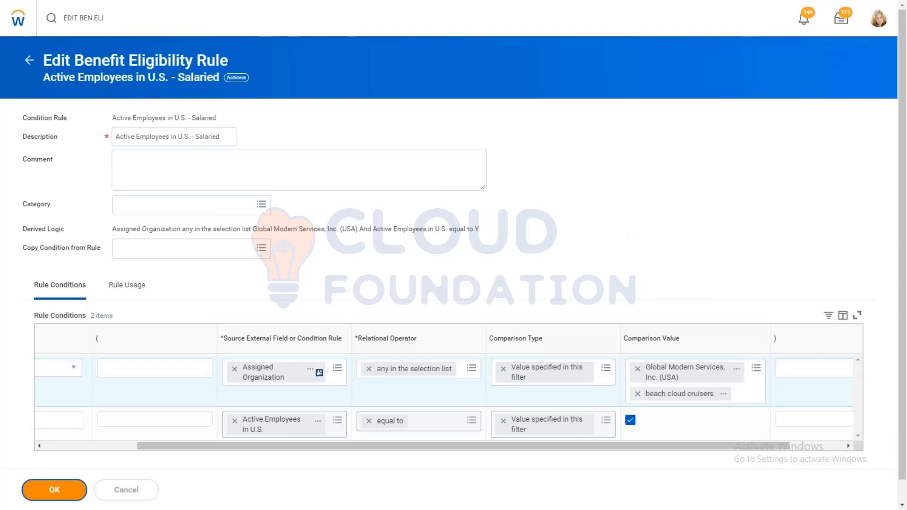
Step: Search for the open enrollment status report and open the AMD - Ongoing Enrollment details for Active Employees in U.S. - Salaried
click(108, 19)
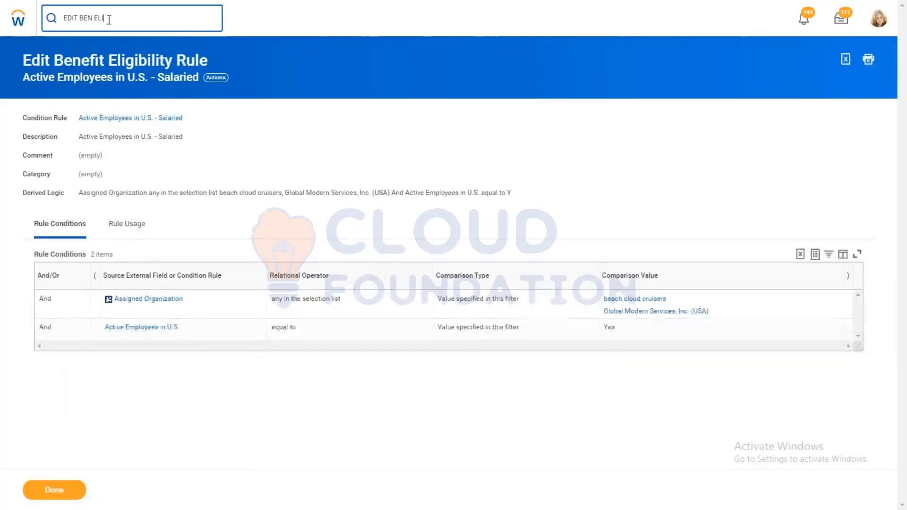
drag(109, 19, 2, 6)
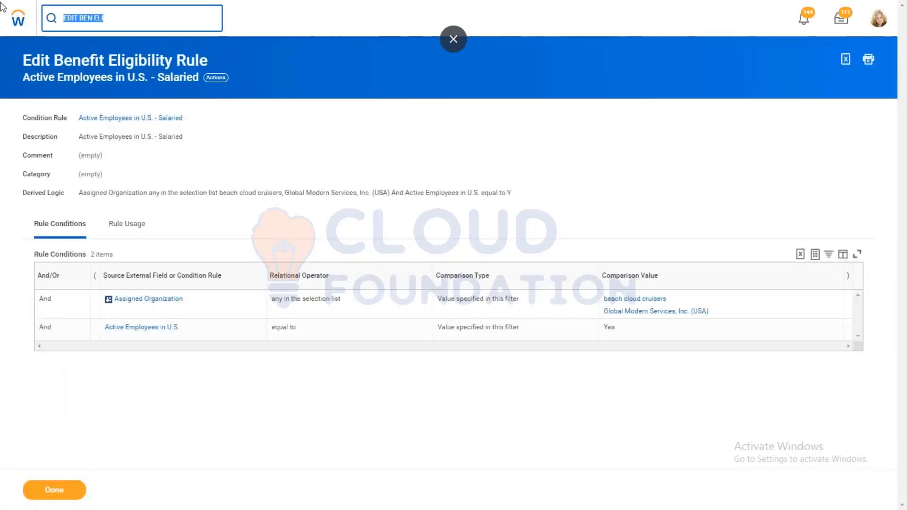
text(OPEN ENROLL ST)
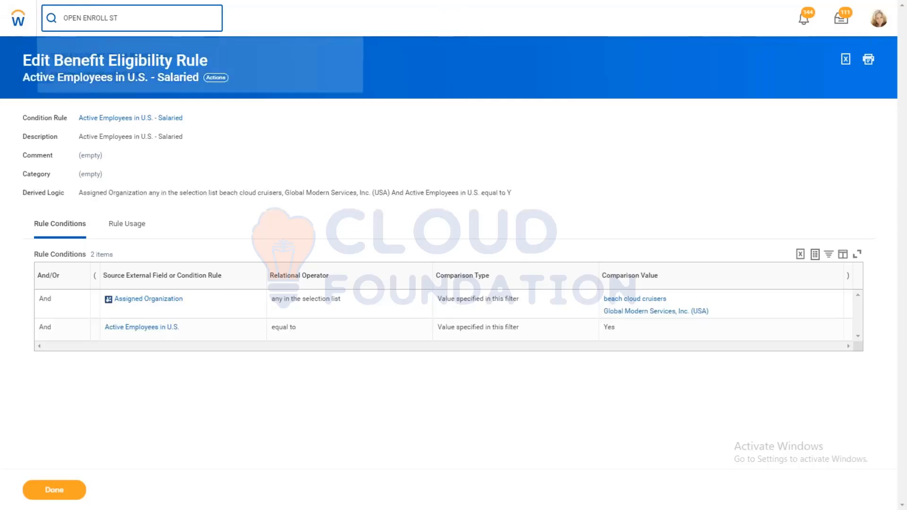
click(130, 56)
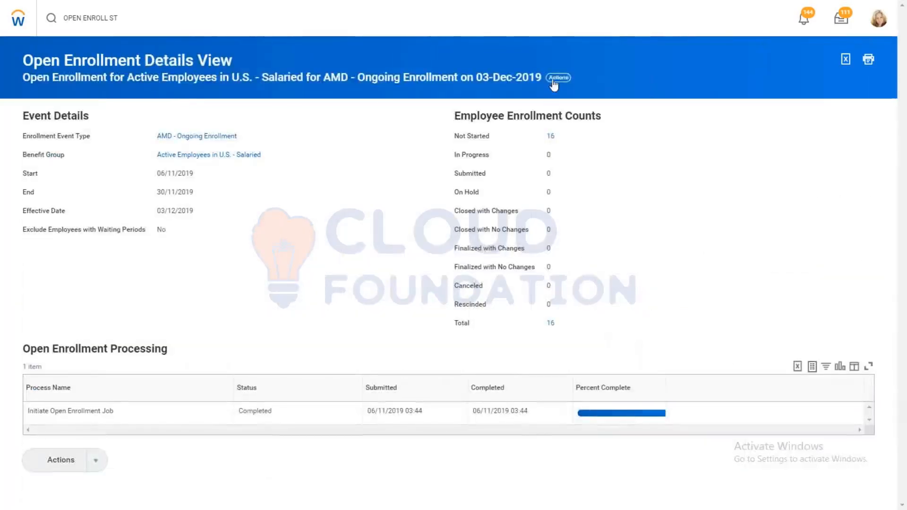
Step: Cancel the AMD - Ongoing Enrollment open enrollment for Active Employees in U.S. - Salaried
click(554, 81)
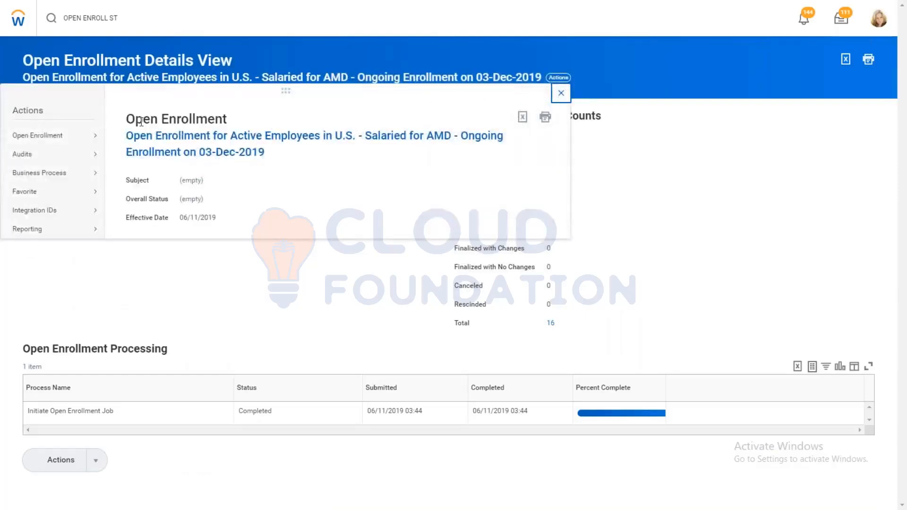
mouse_move(61, 136)
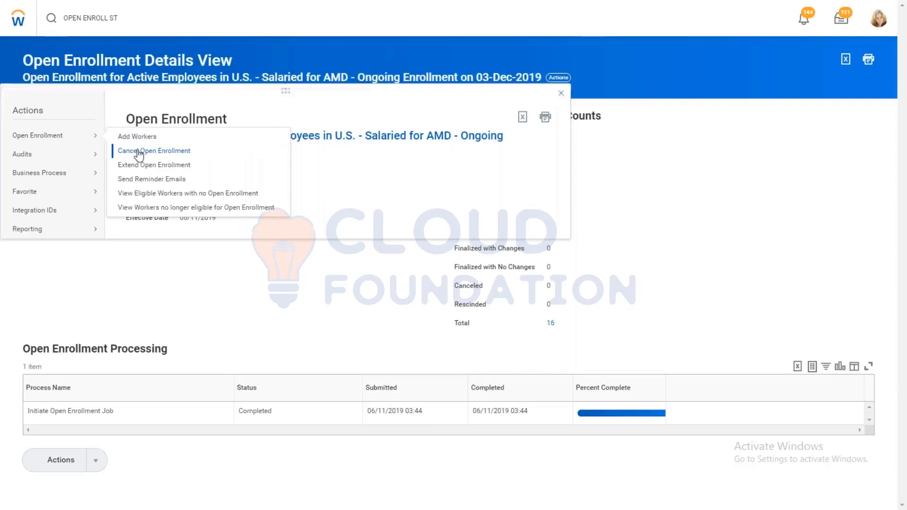
click(139, 151)
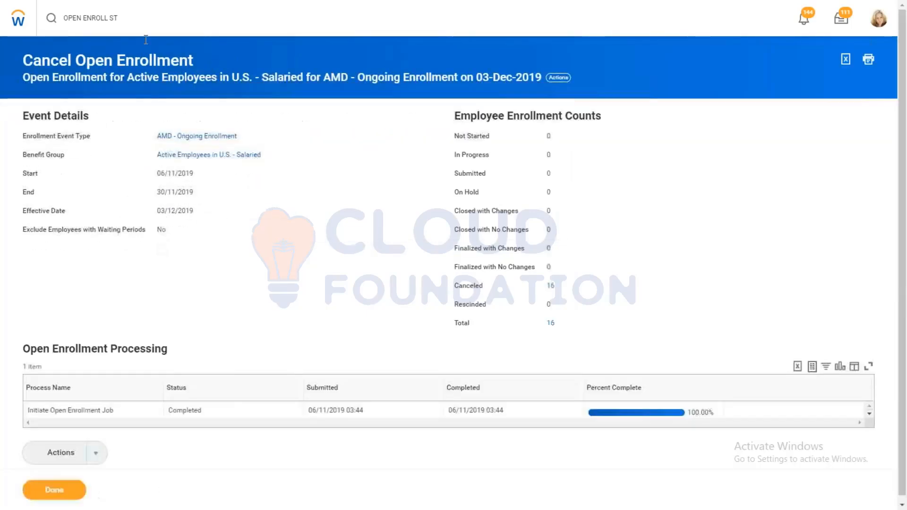
Step: Find the Initiate Open Enrollment task through search and open it
click(127, 18)
text(INI OPEN ENR)
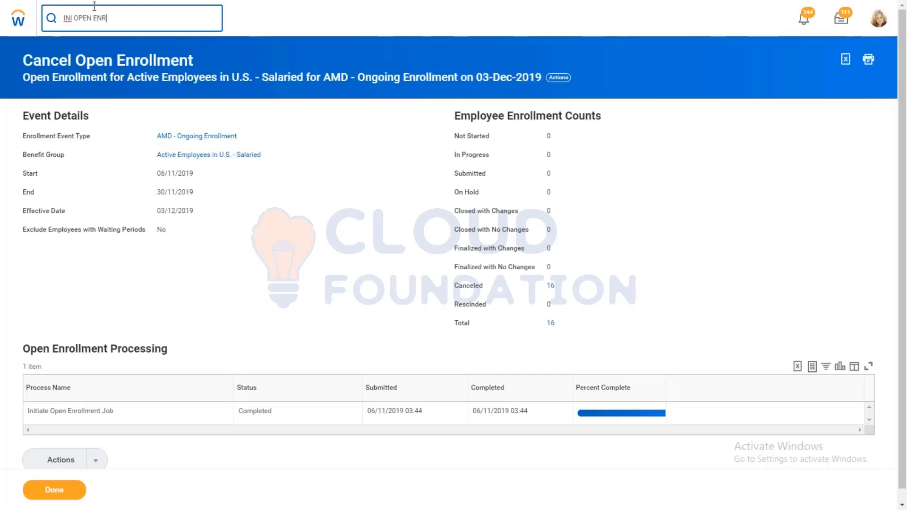
click(122, 57)
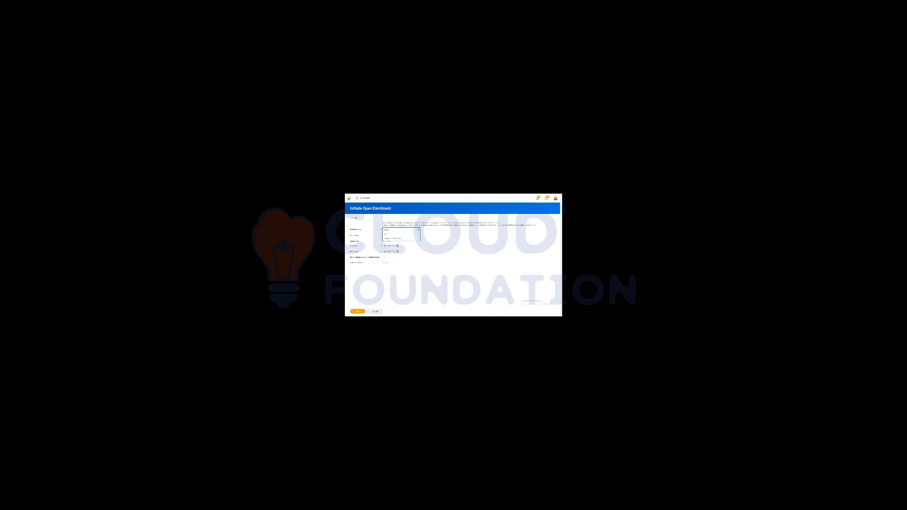
Step: Open the list of available benefit groups for the new open enrollment
click(386, 234)
click(386, 246)
click(418, 231)
click(418, 231)
click(413, 238)
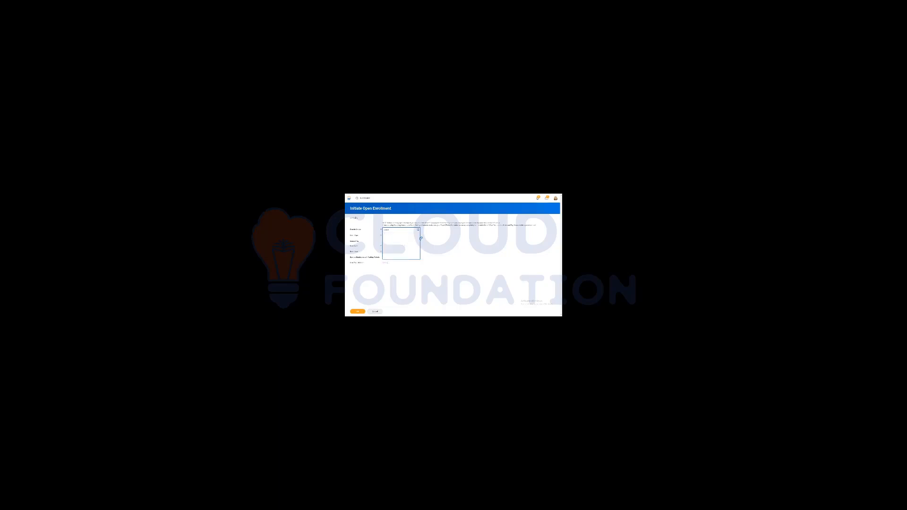
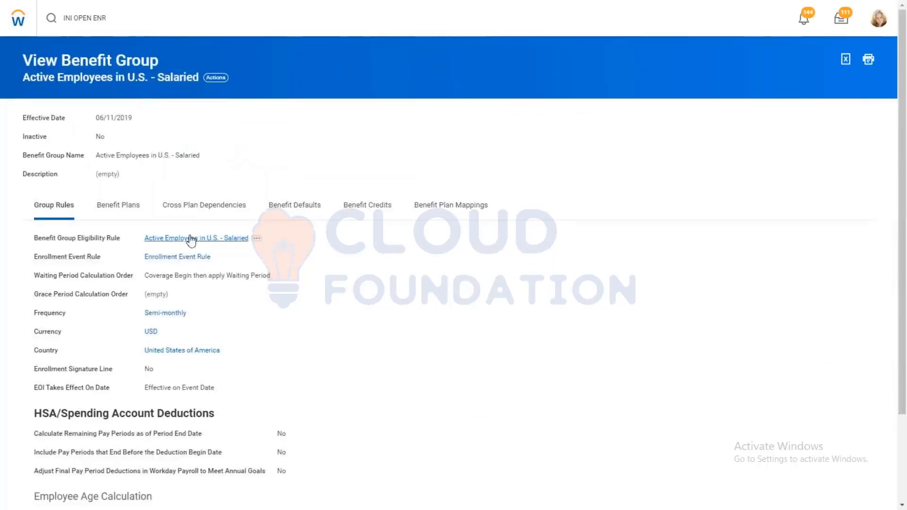
Step: Open the Active Employees in U.S. - Salaried eligibility rule from the benefit group and copy its title text
click(189, 238)
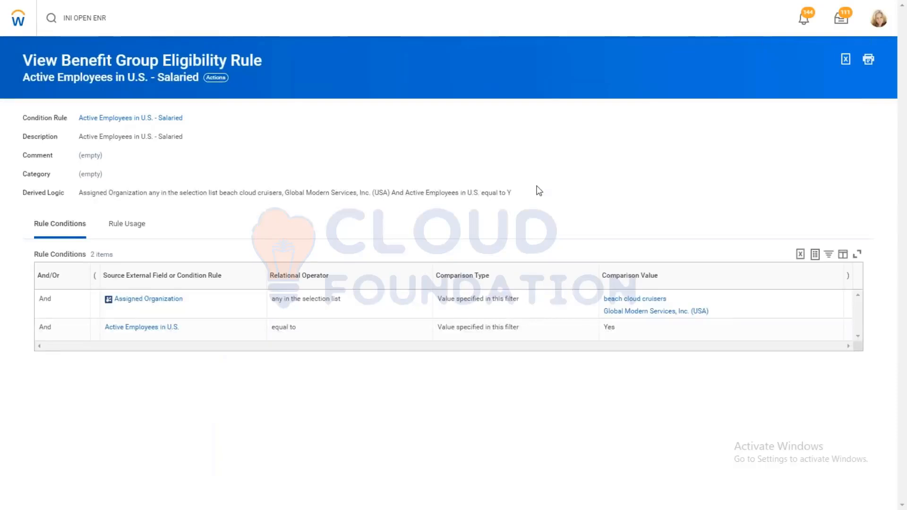
click(215, 80)
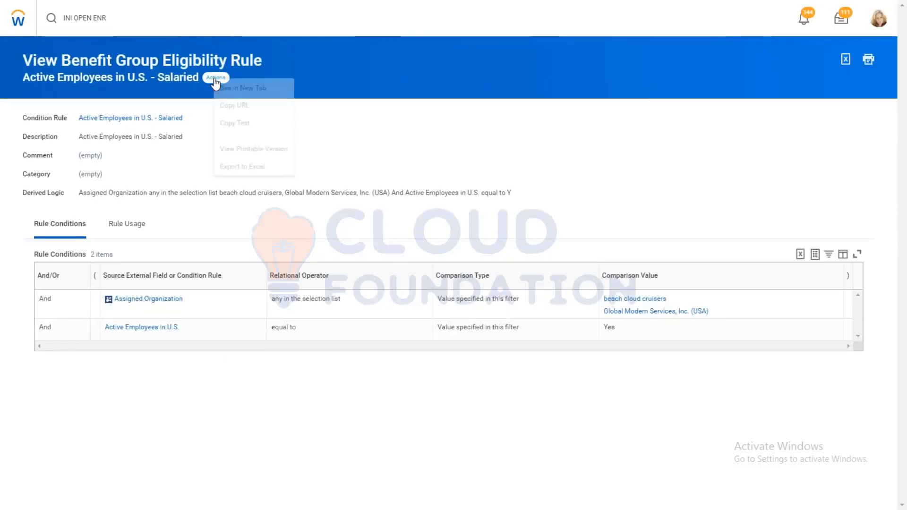
click(238, 124)
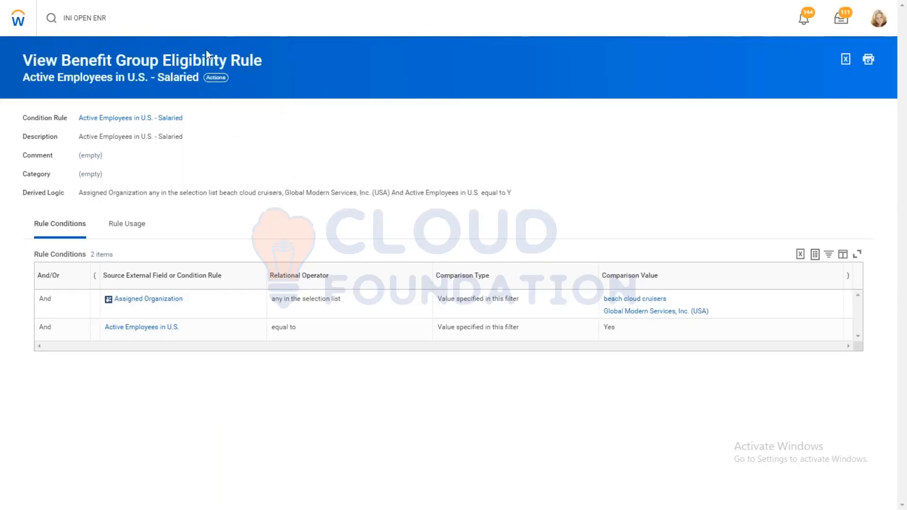
Step: Search for the General Counsel employee, open the worker profile, and start View Benefit Eligibility Rule Results for that worker
click(122, 16)
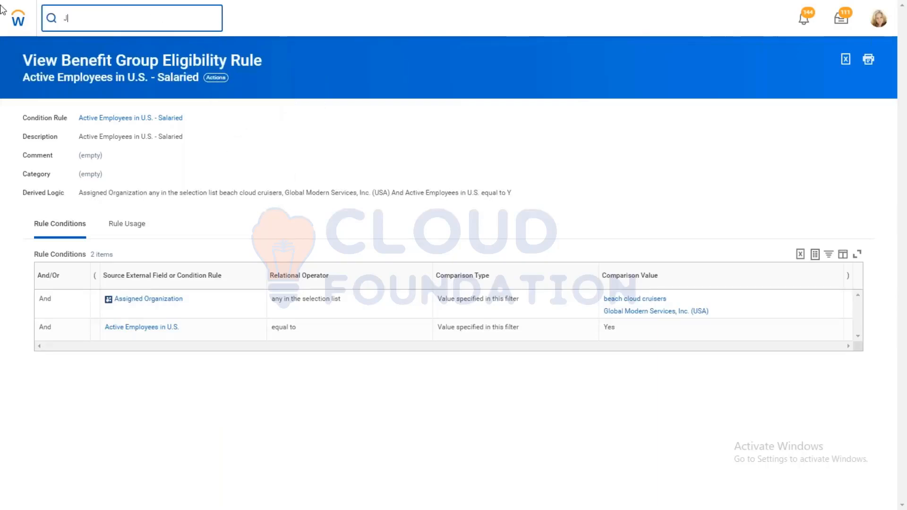
click(100, 58)
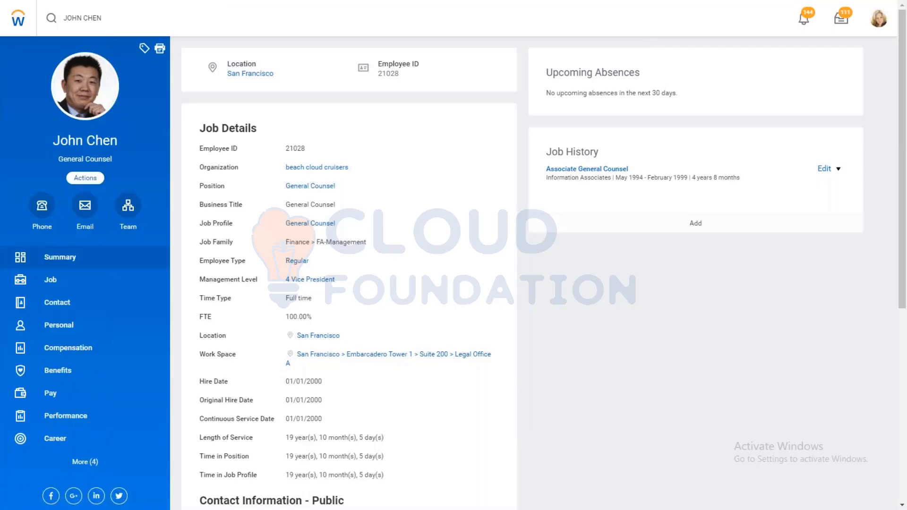
click(85, 177)
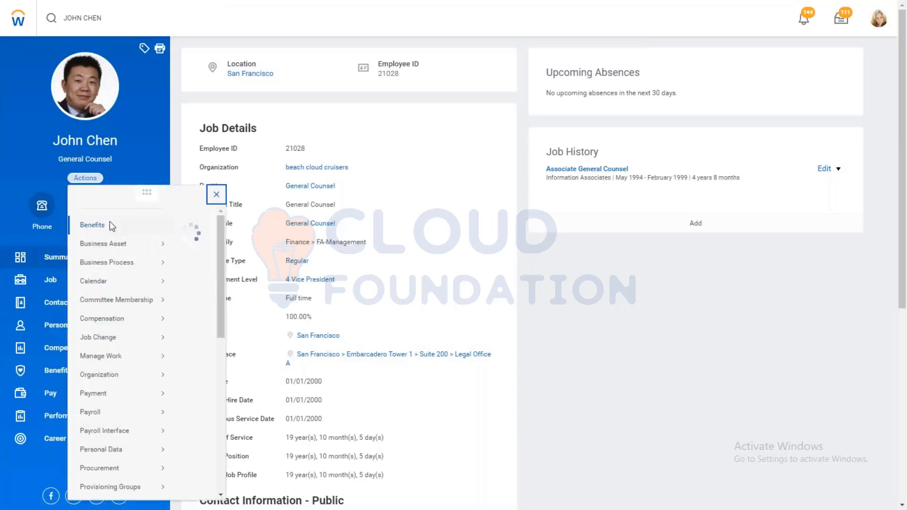
mouse_move(110, 225)
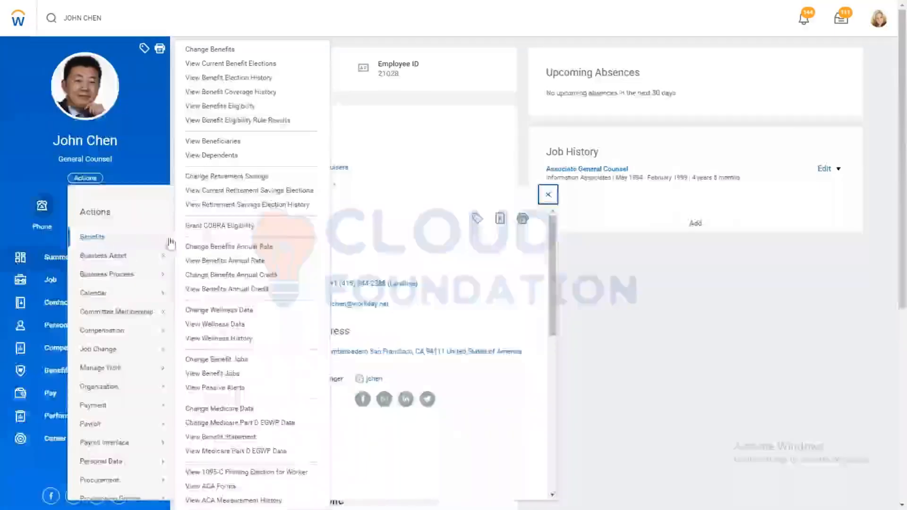
click(241, 121)
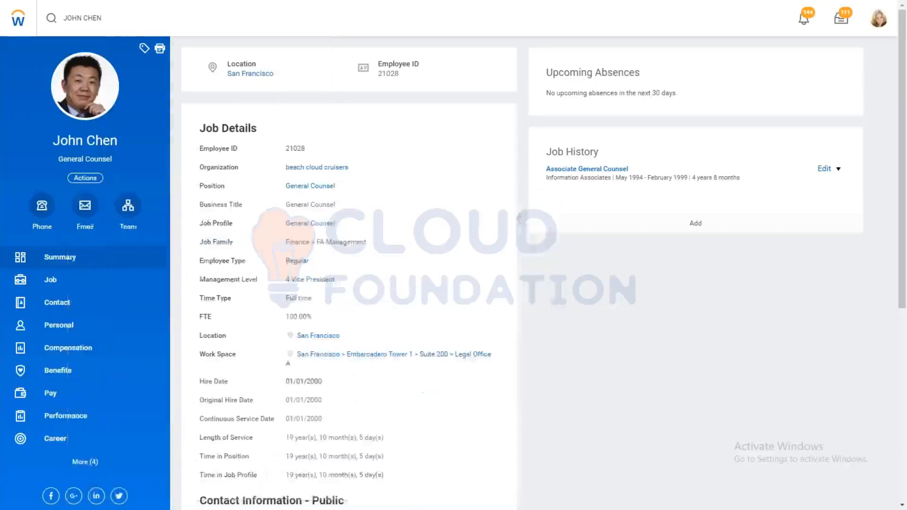
Step: Choose Active Employees in U.S. - Salaried from the Benefit Group Eligibility Rules as the rule to evaluate
click(170, 162)
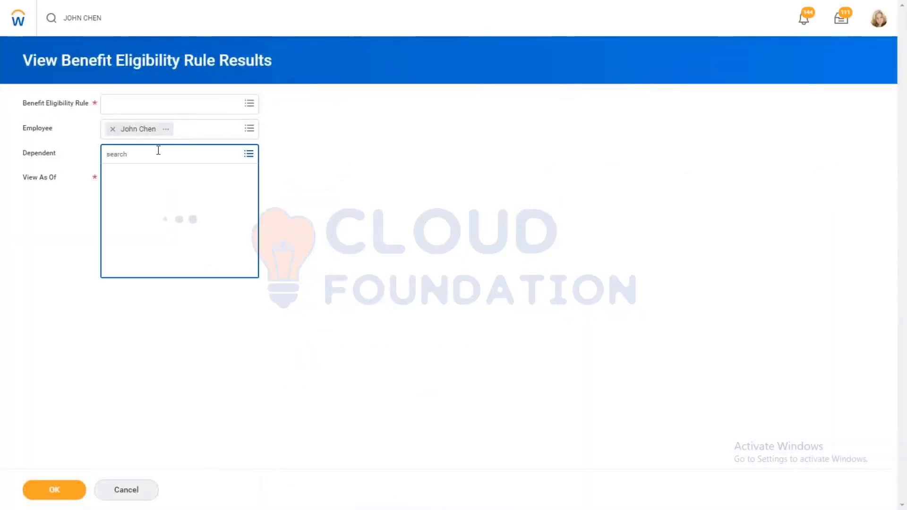
click(158, 108)
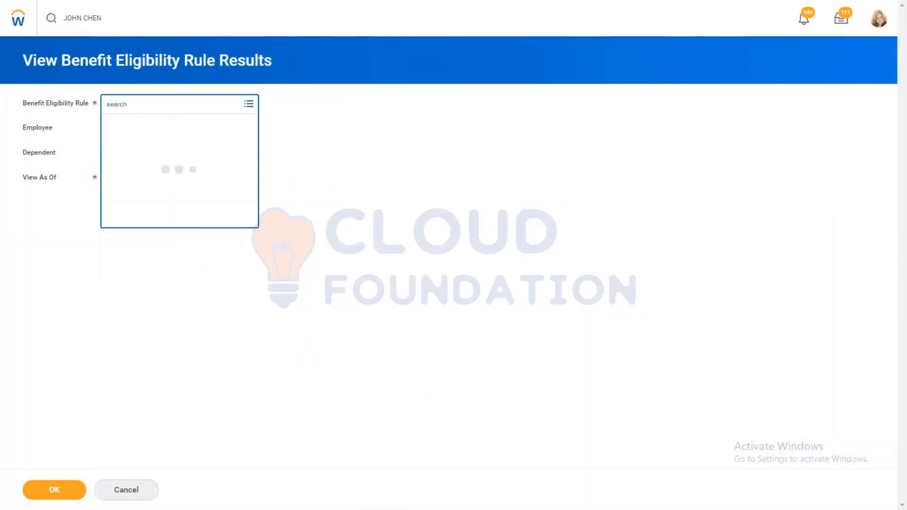
text(US SAL)
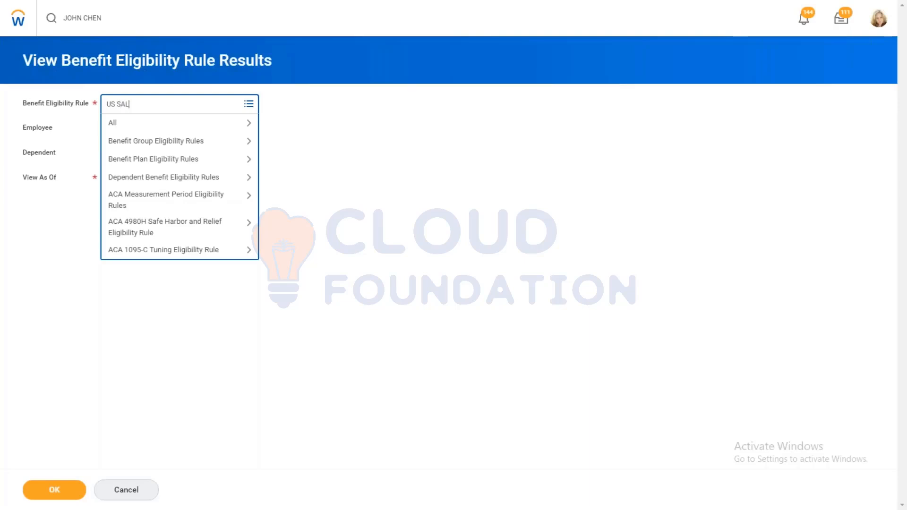
key(Return)
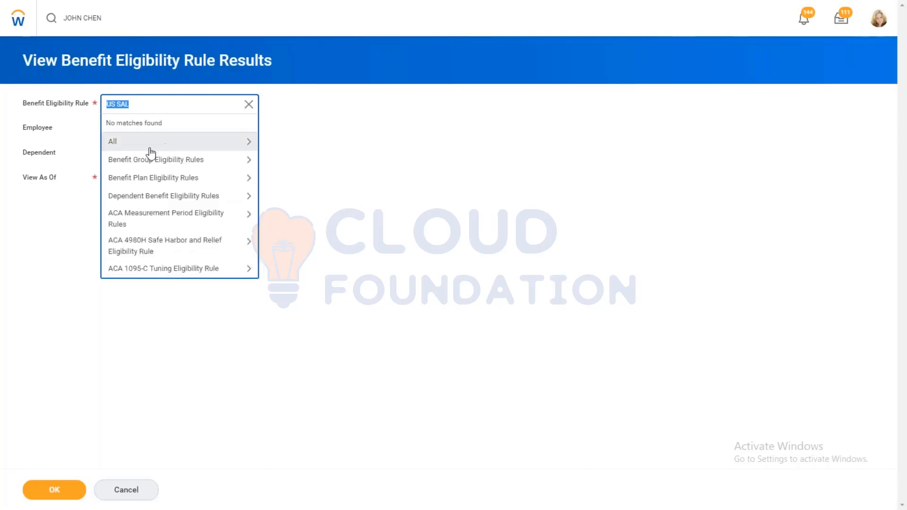
click(152, 161)
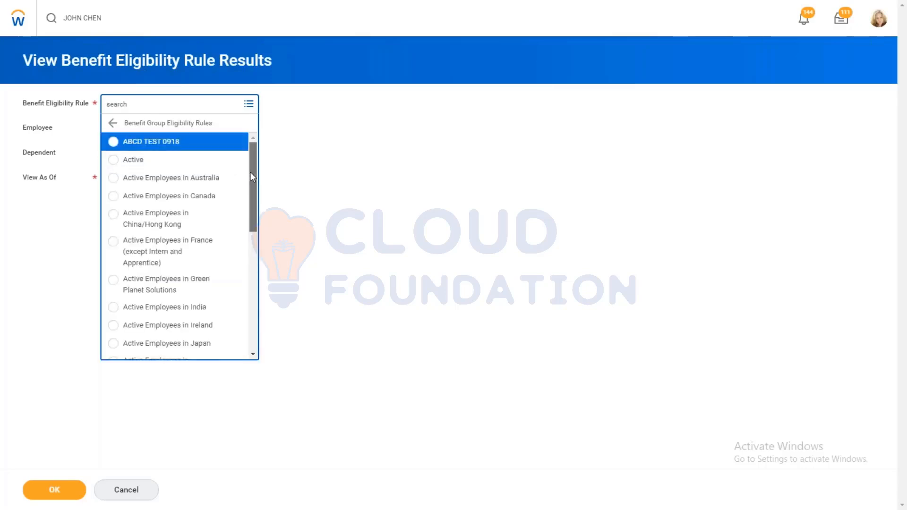
scroll(251, 182, down, 2)
scroll(250, 203, down, 5)
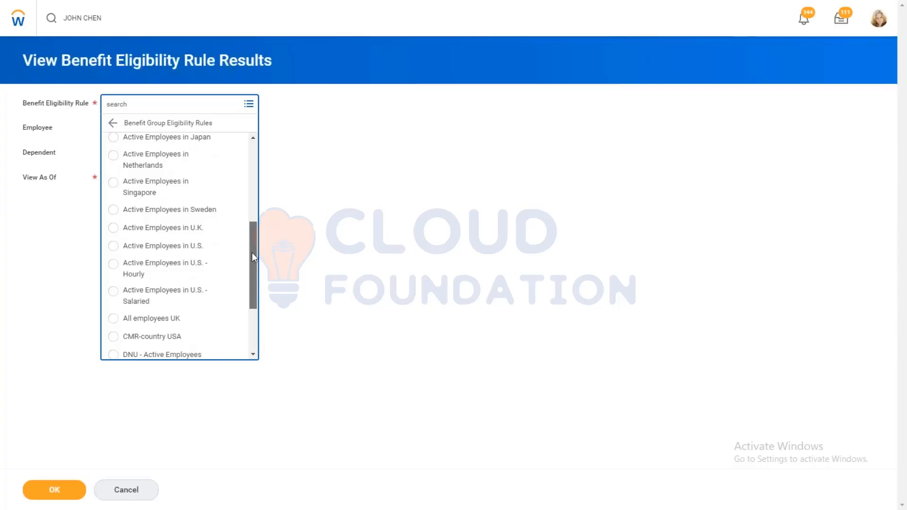
scroll(251, 260, down, 1)
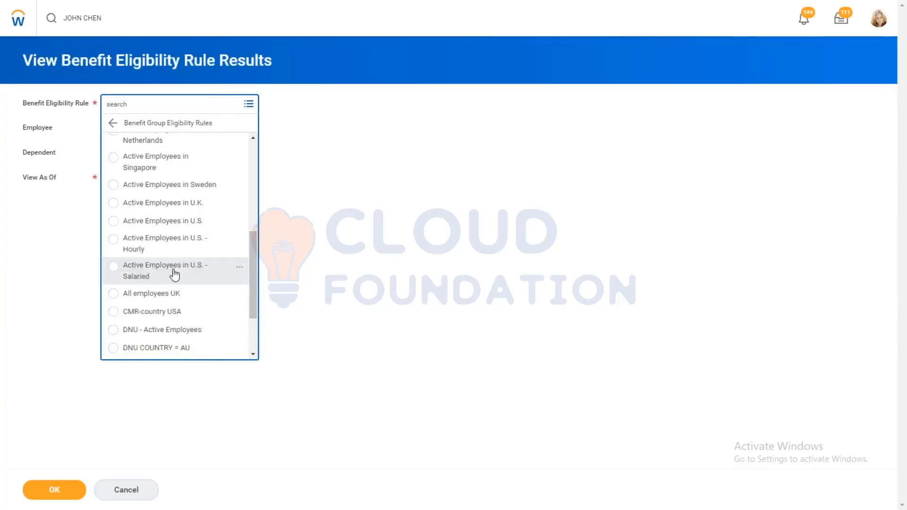
click(175, 274)
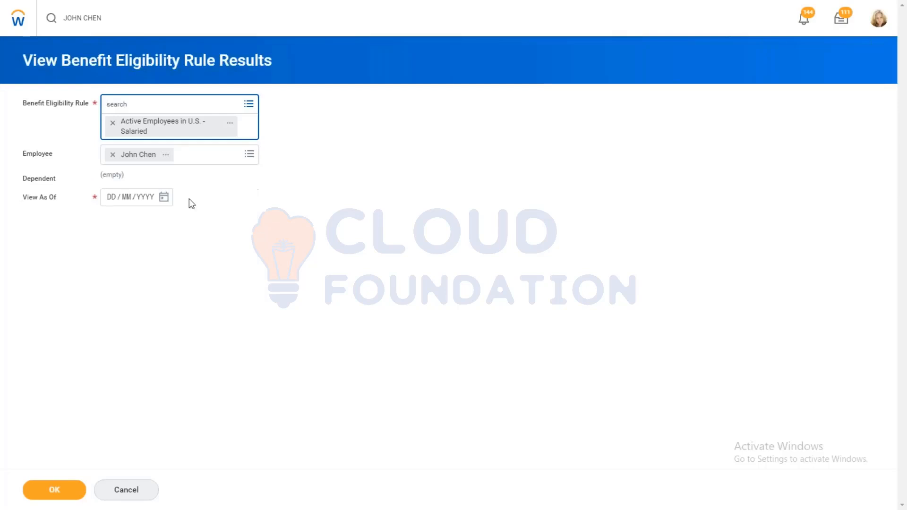
Step: Set the View As Of date to 06/11/2019 and run the eligibility rule results
click(166, 198)
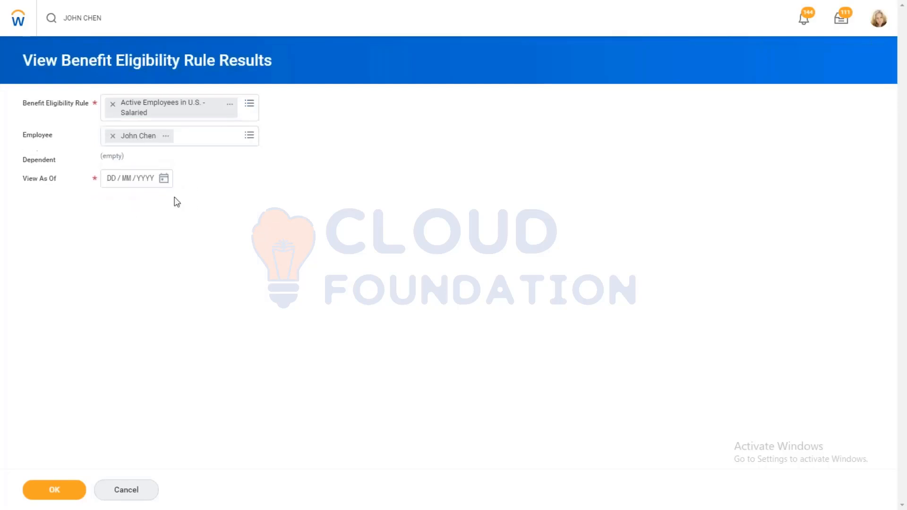
click(162, 179)
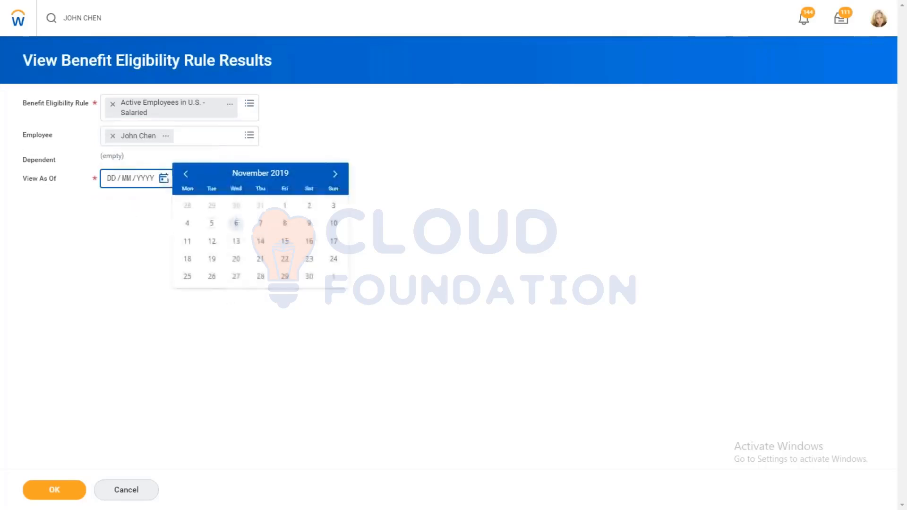
click(235, 224)
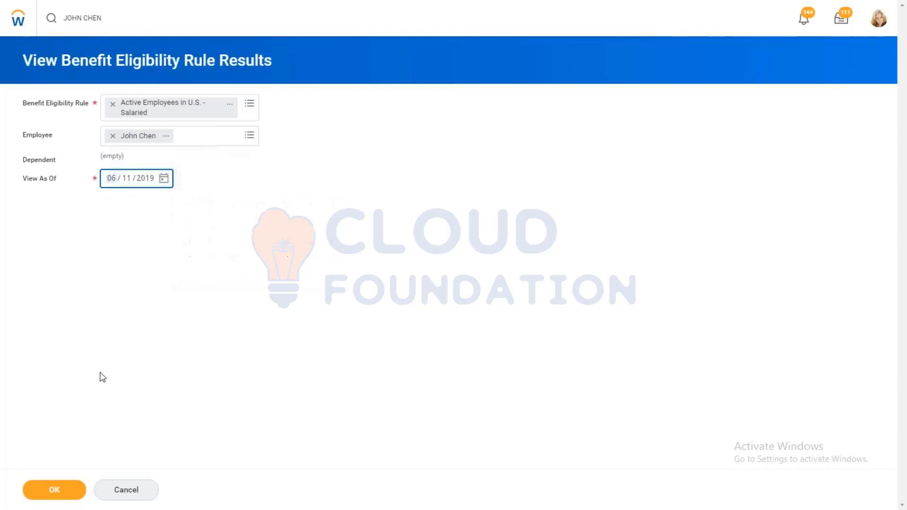
click(30, 489)
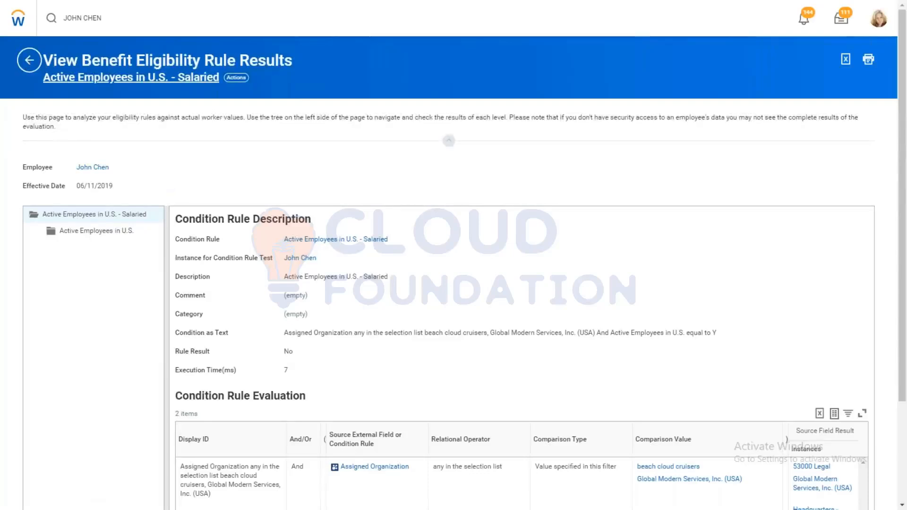
Step: Return to the eligibility results criteria and replace the benefit eligibility rule with Active Employees in U.S
click(29, 60)
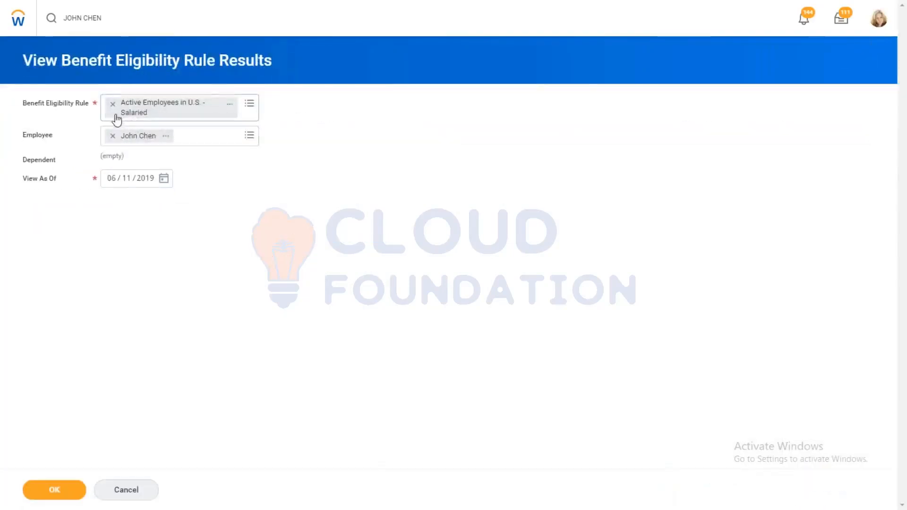
click(112, 104)
click(136, 108)
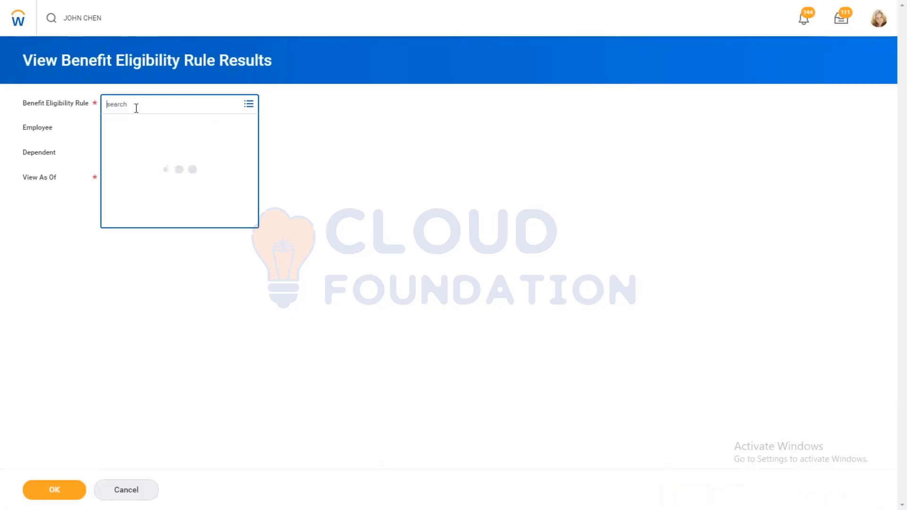
text(ACTIVE)
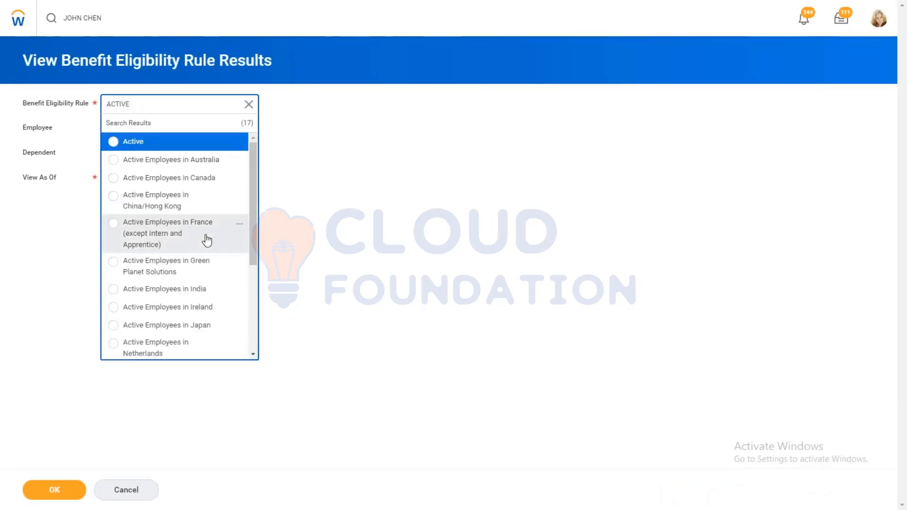
drag(251, 262, 243, 307)
scroll(231, 304, down, 1)
click(230, 302)
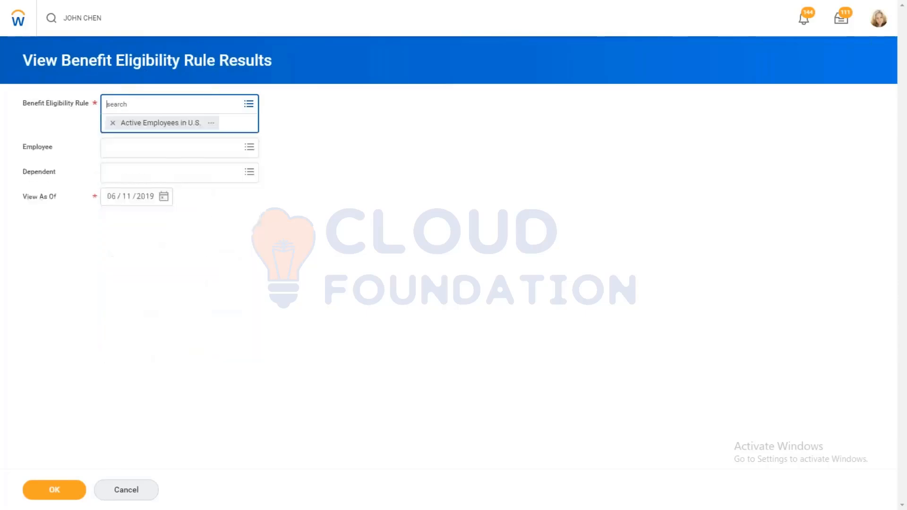
Step: Enter the same employee's name again and run the Active Employees in U.S. rule results
click(137, 134)
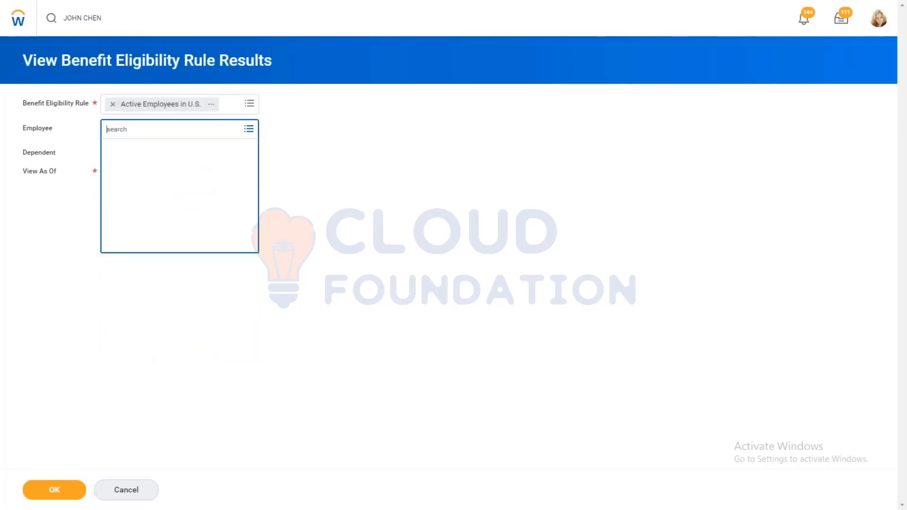
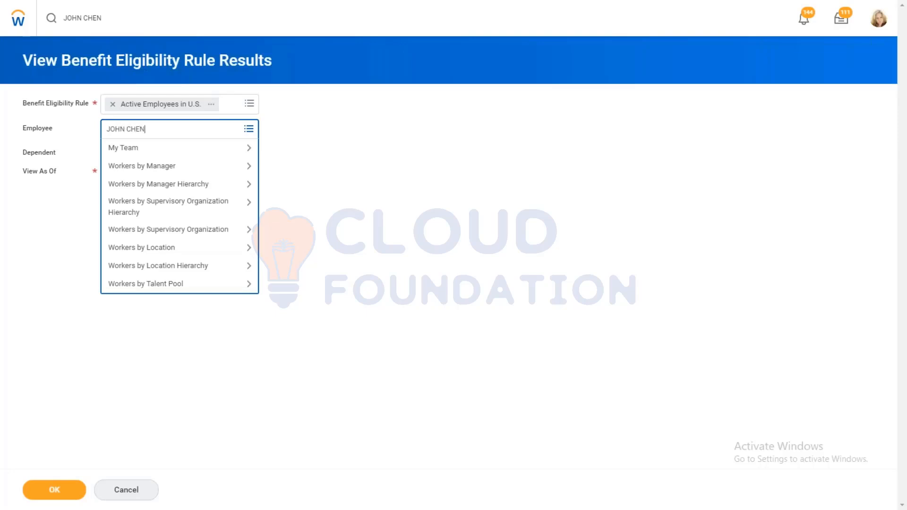
key(Return)
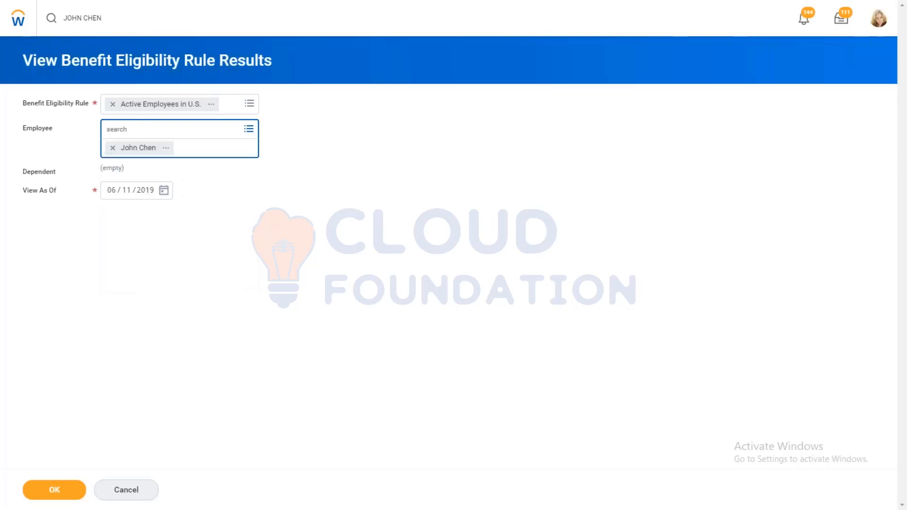
click(53, 482)
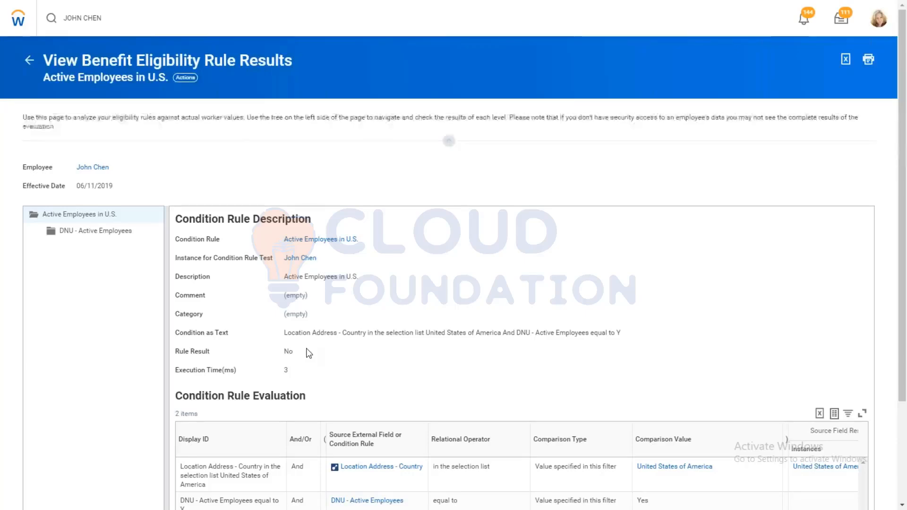
Step: Open the Active Employees in U.S. condition rule and edit it to remove the DNU - Active Employees condition
click(289, 245)
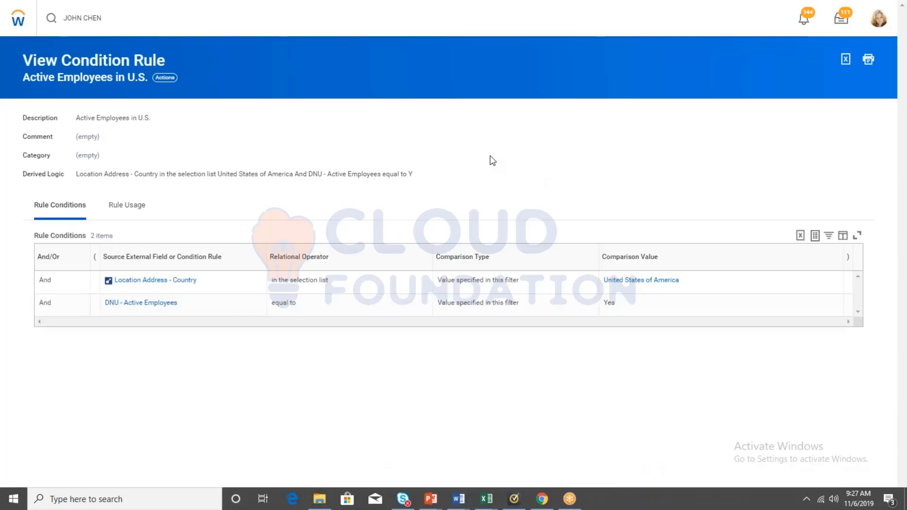
click(159, 79)
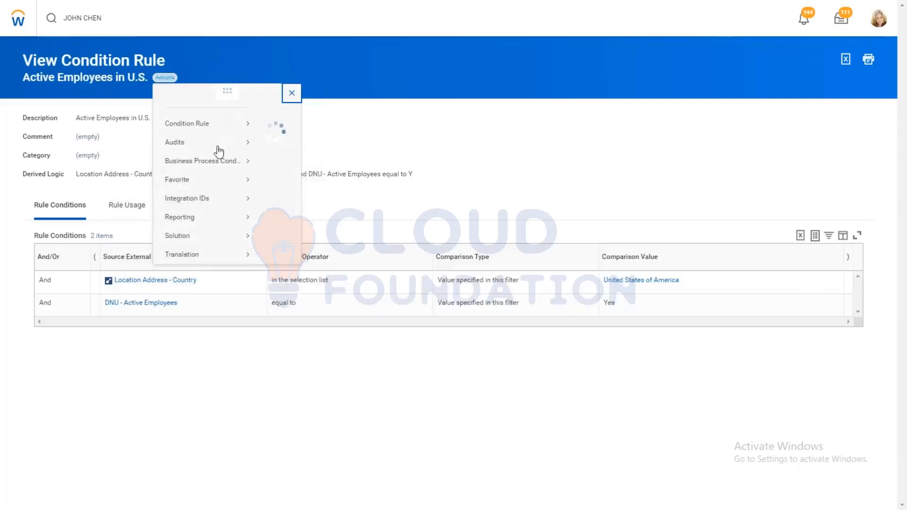
mouse_move(205, 142)
click(276, 136)
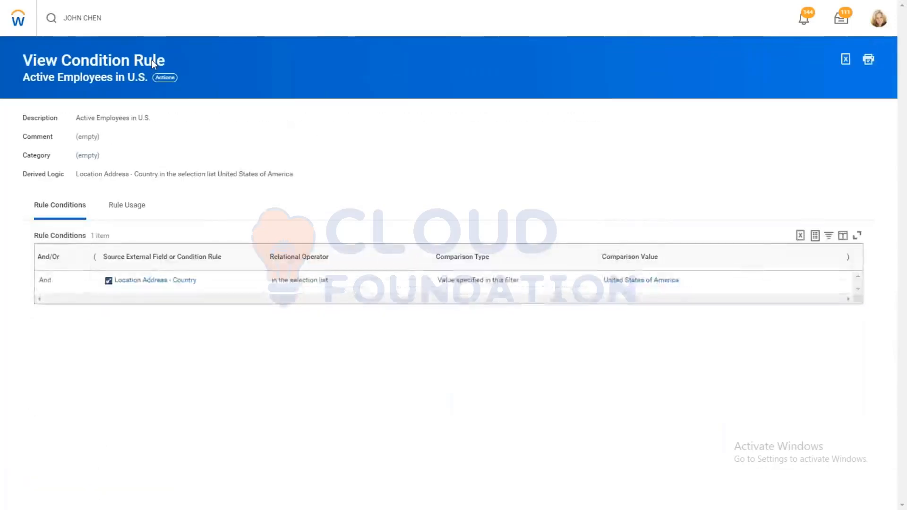
Step: Search for the same employee again and open View Benefit Eligibility Rule Results from the worker's related benefits actions
click(124, 21)
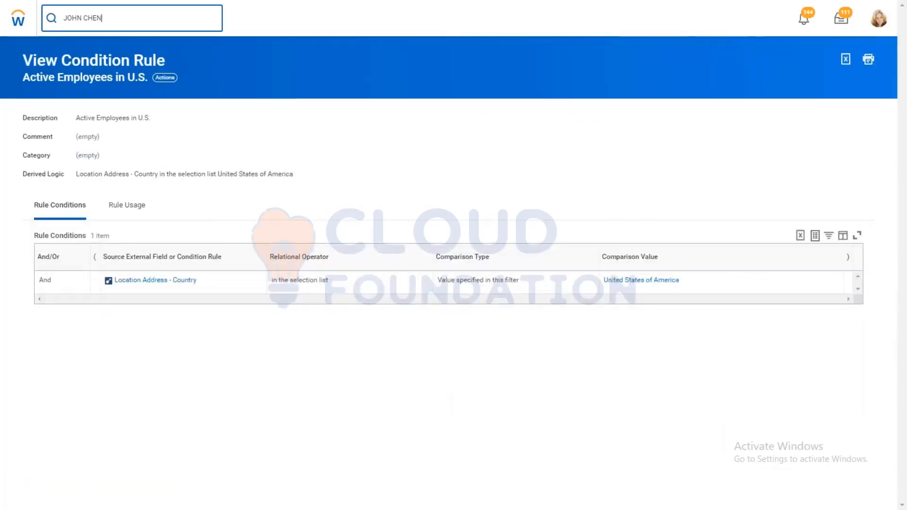
key(Return)
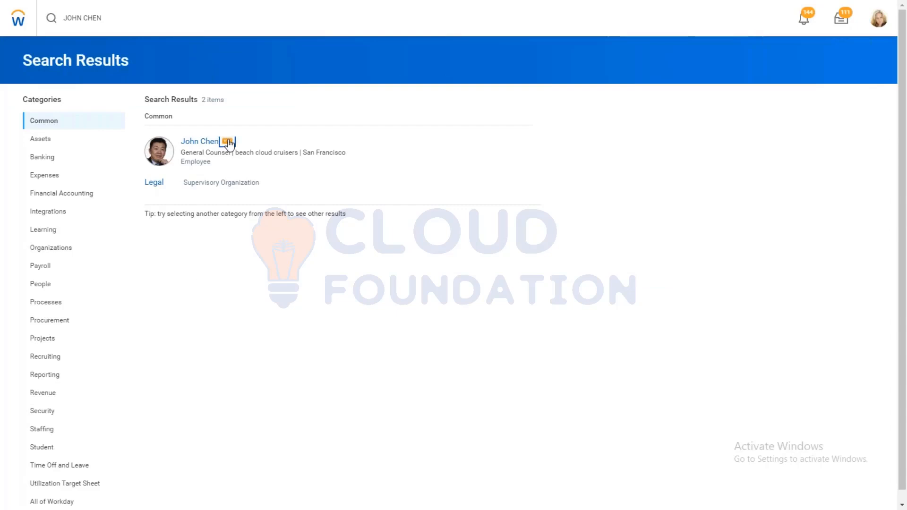
click(228, 142)
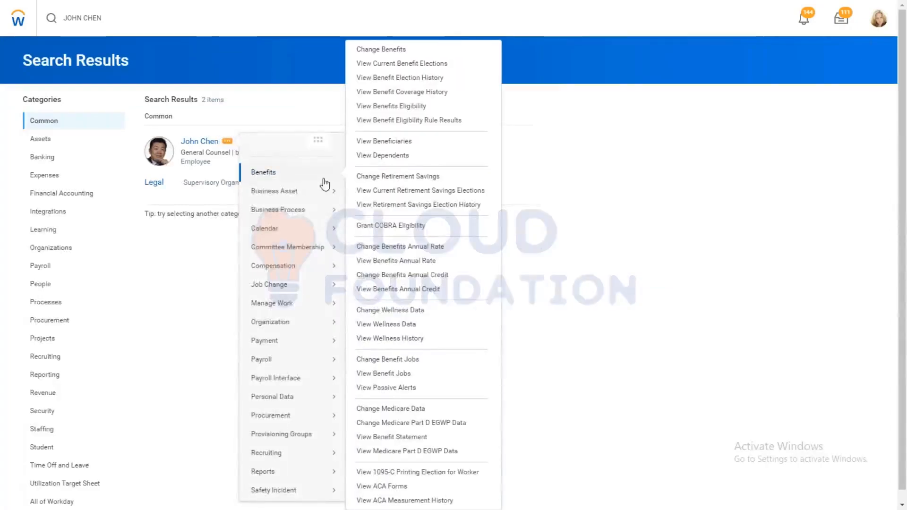
click(407, 121)
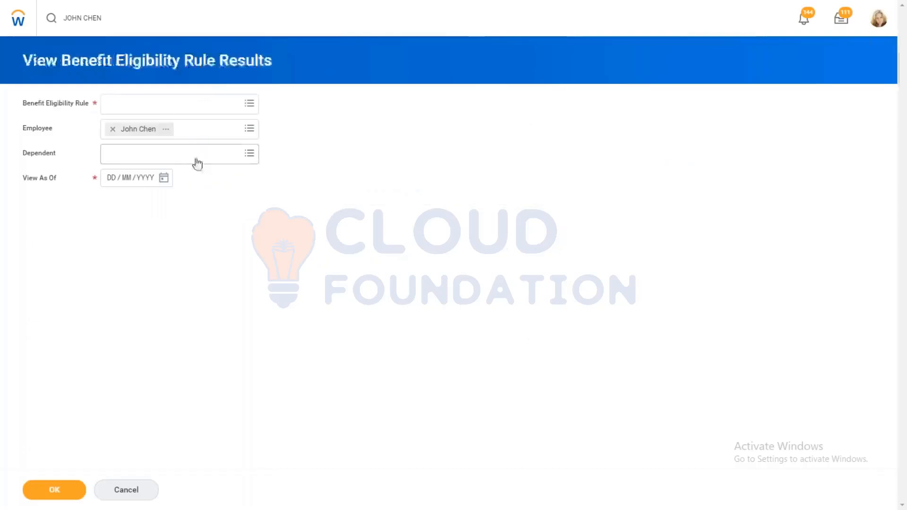
click(154, 110)
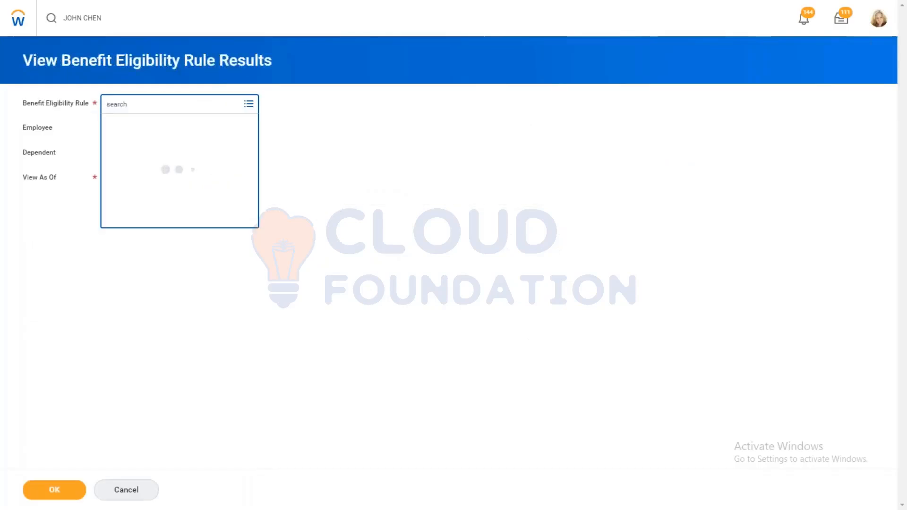
text(US)
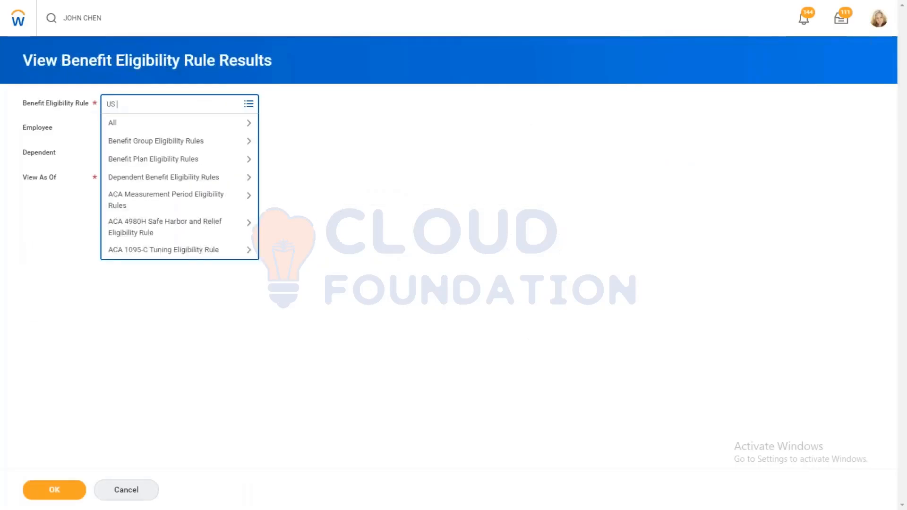
key(Return)
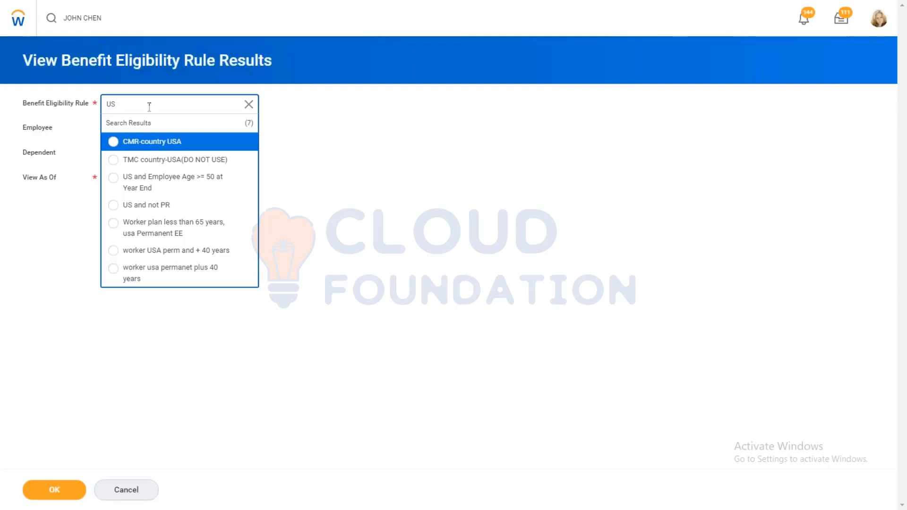
click(249, 105)
Step: Search the benefit eligibility rules for ACTIVE and select Active Employees in U.S. as the rule to evaluate
text(A)
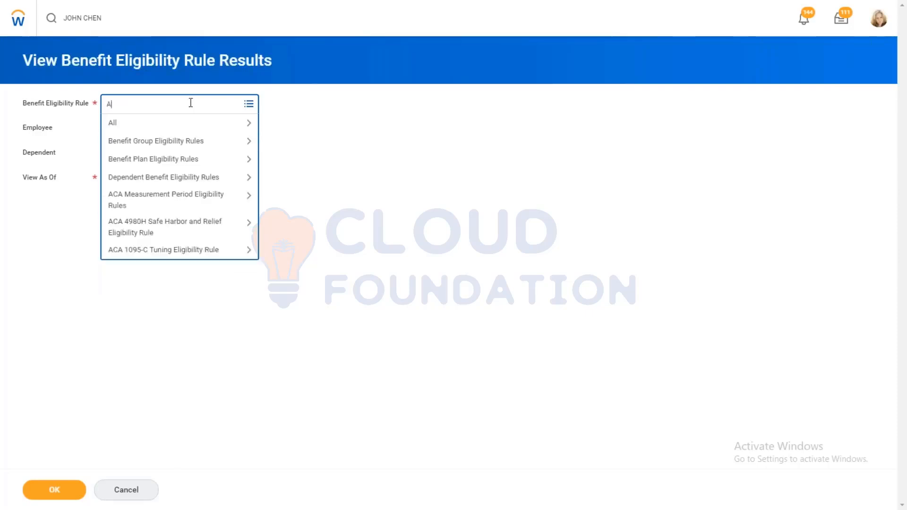
text(CTIVE)
key(Return)
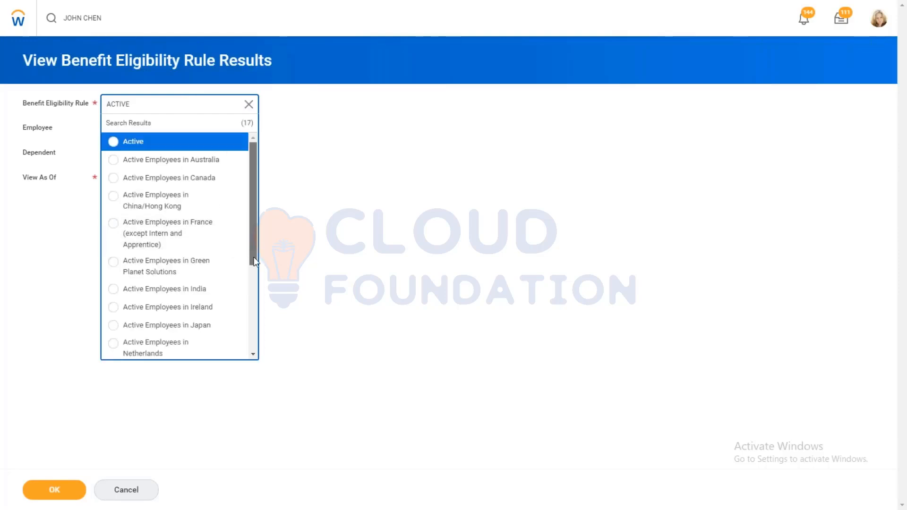
scroll(253, 257, down, 2)
drag(254, 289, 250, 320)
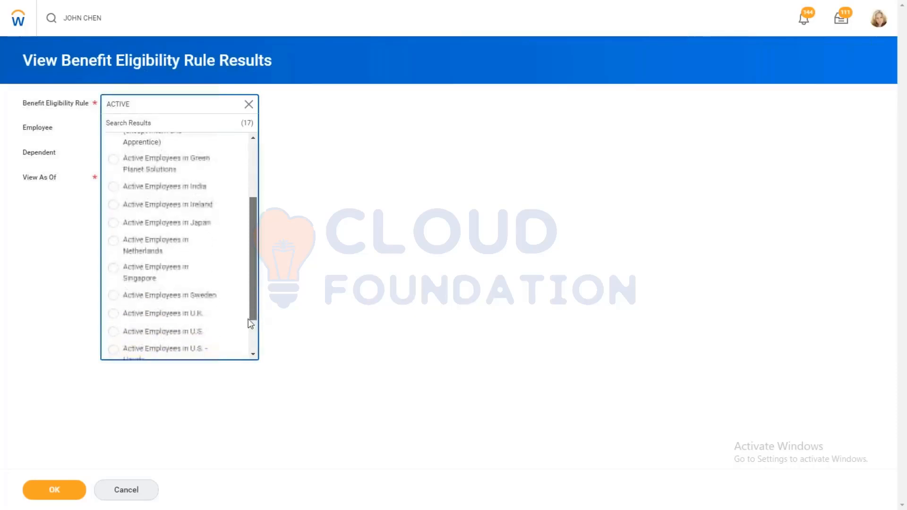
click(191, 333)
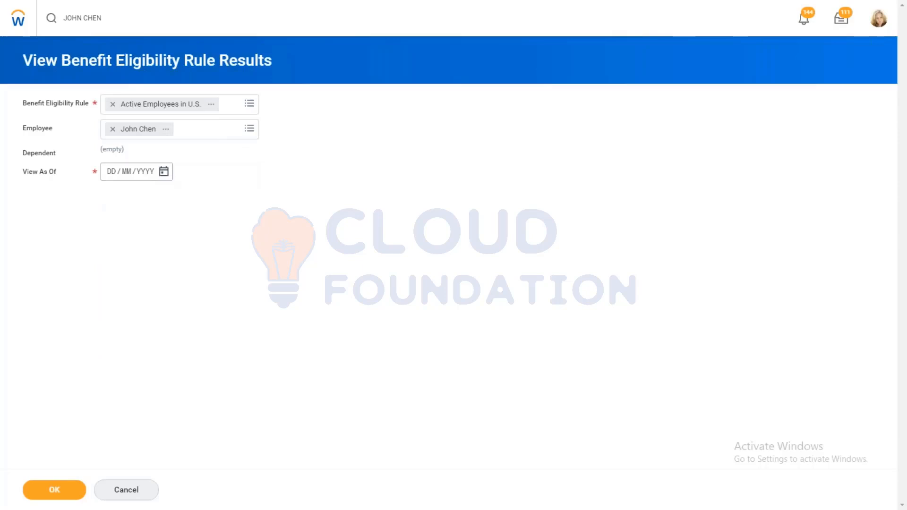
Step: Set the View As Of date to 06/11/2019 and run the eligibility rule results for the employee
click(164, 171)
click(236, 216)
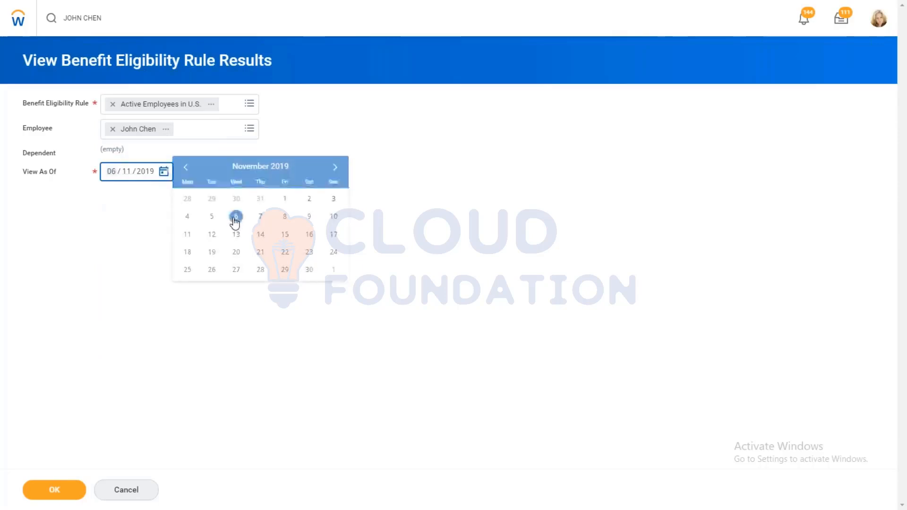
click(55, 490)
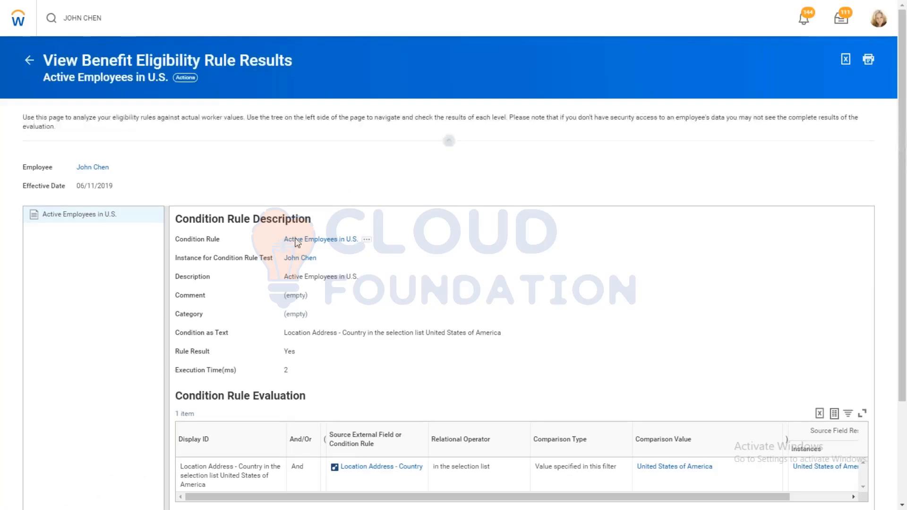
Step: Copy the name of the Active Employees in U.S. condition rule as text from the rule results
mouse_move(367, 242)
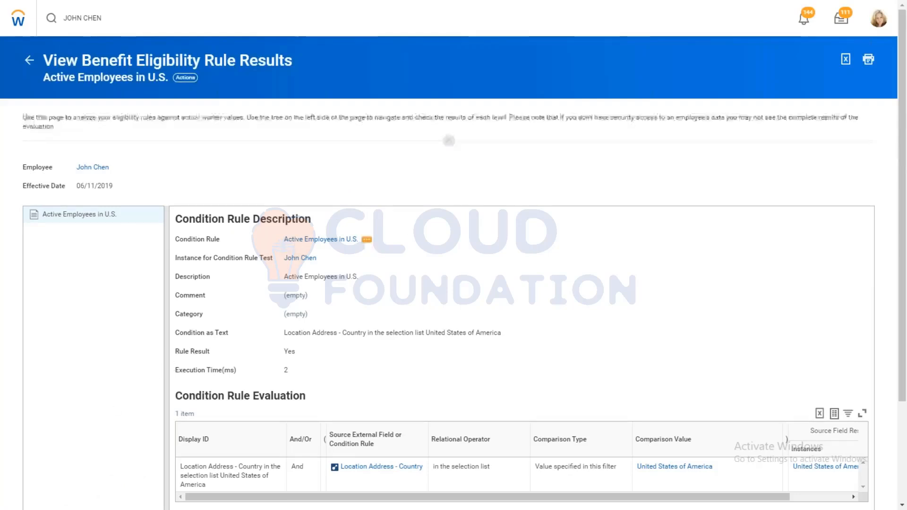
click(367, 241)
click(405, 289)
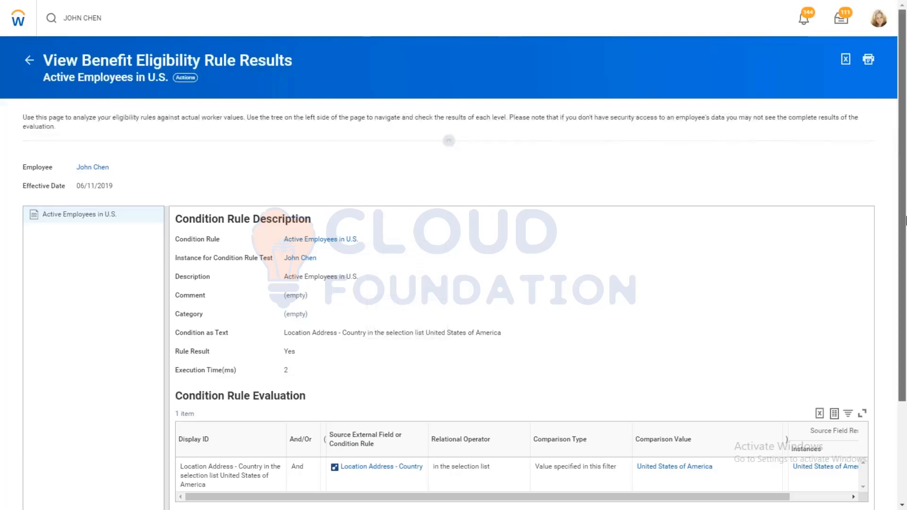
scroll(905, 221, down, 3)
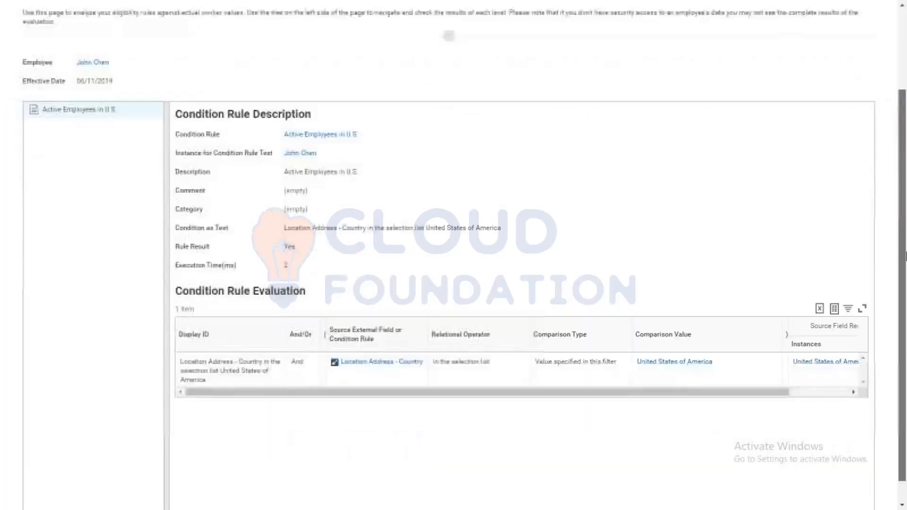
scroll(905, 256, up, 3)
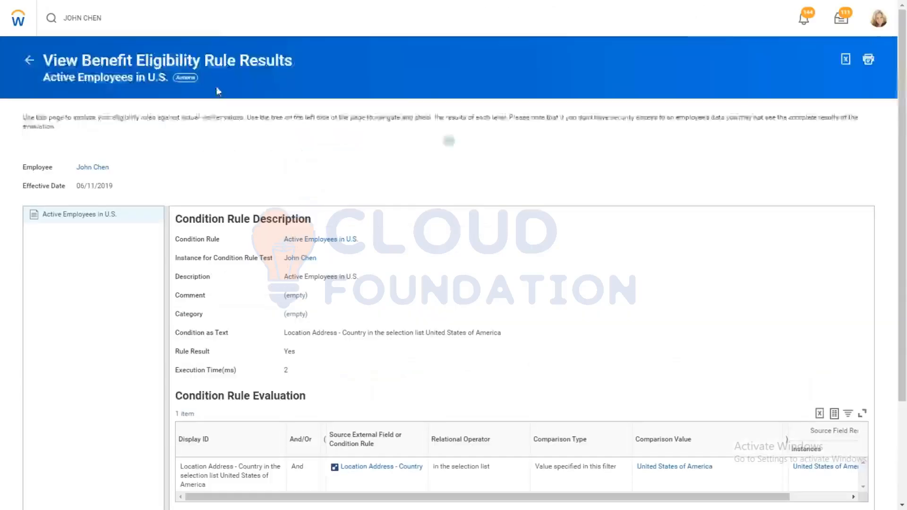
Step: Search for EDIT BEN PLAN and open the Edit Benefit Plan task
click(133, 18)
text(EDIT BEN PLAN)
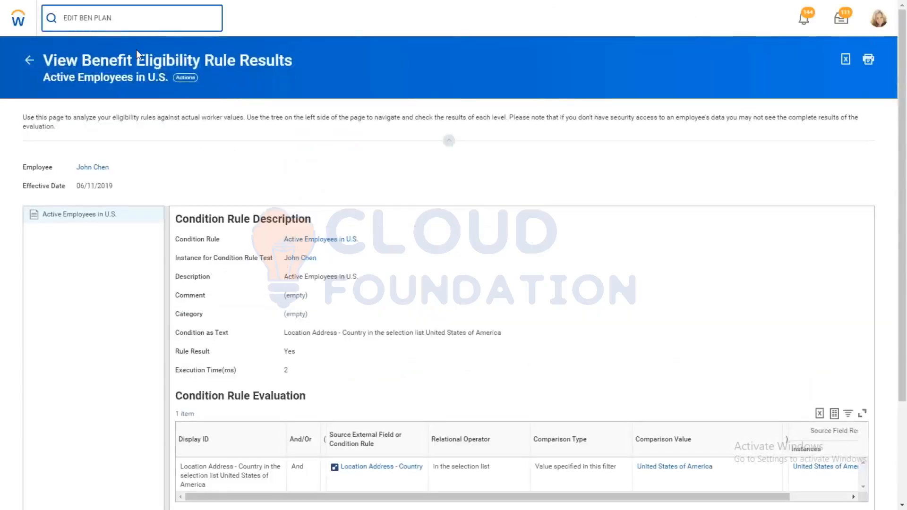
click(92, 57)
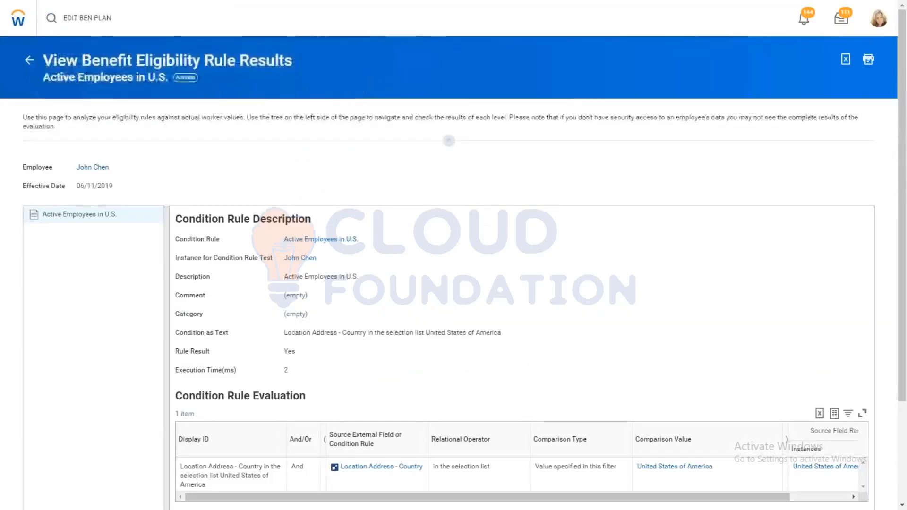
Step: Search the benefit plans for AMD, set the effective date to 01/01/2000, and open the selected Health Savings Account - ABN Amro DNU plan
click(113, 111)
text(AMD)
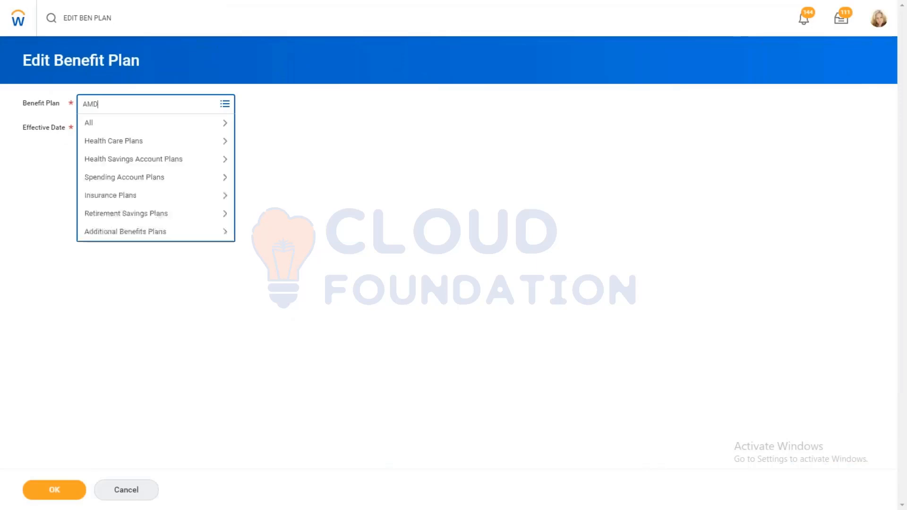
key(Return)
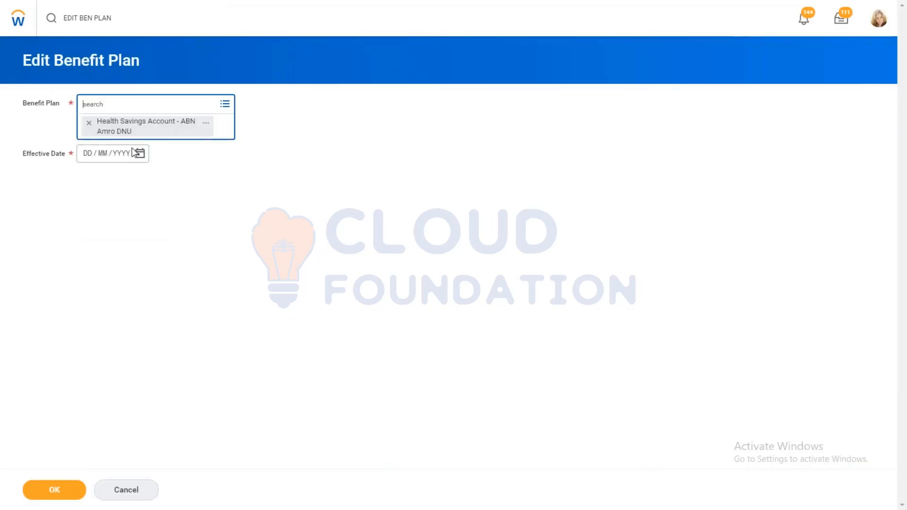
click(99, 156)
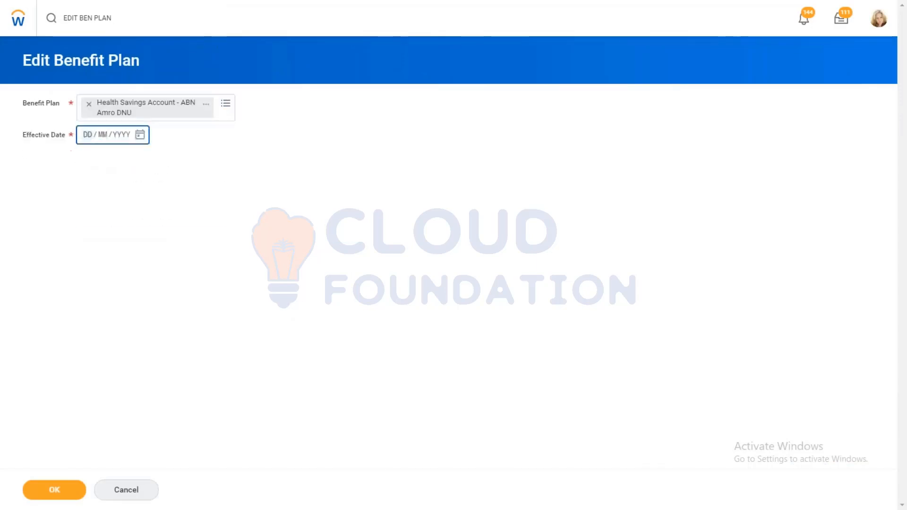
text(01 / 01 / 2000)
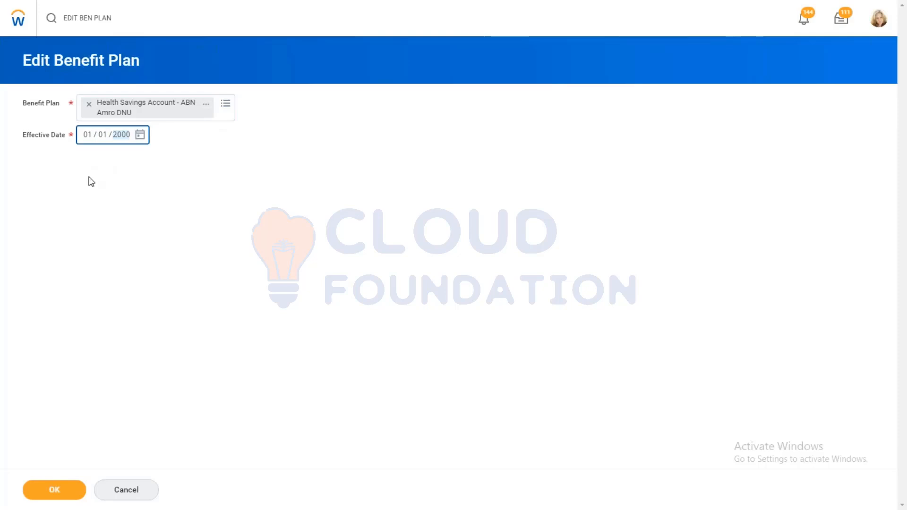
click(56, 478)
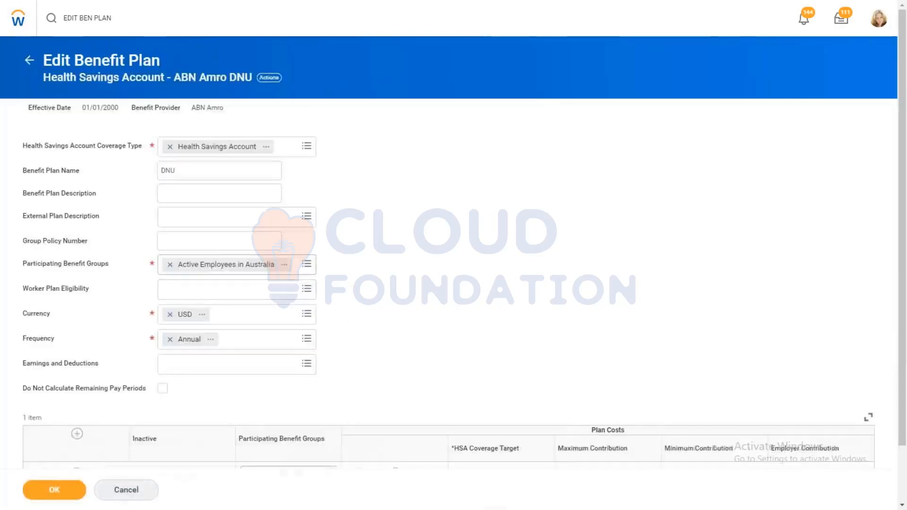
click(184, 268)
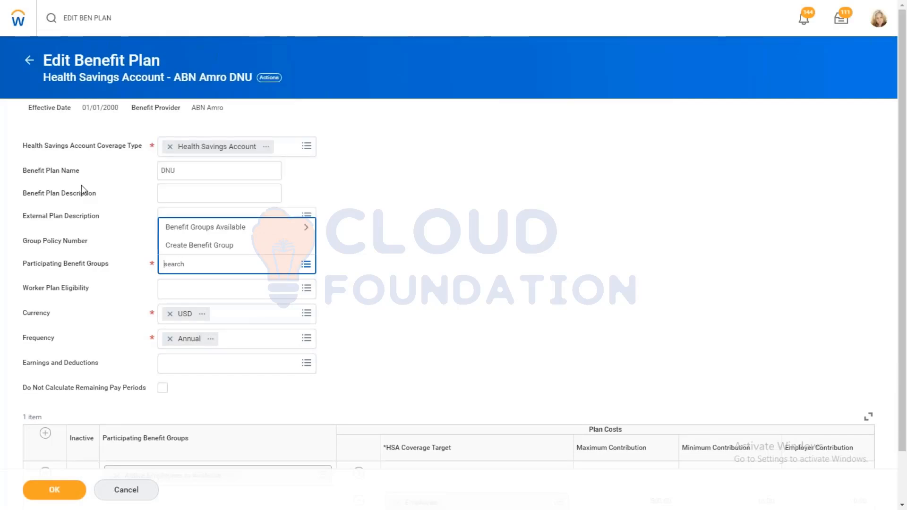
click(29, 60)
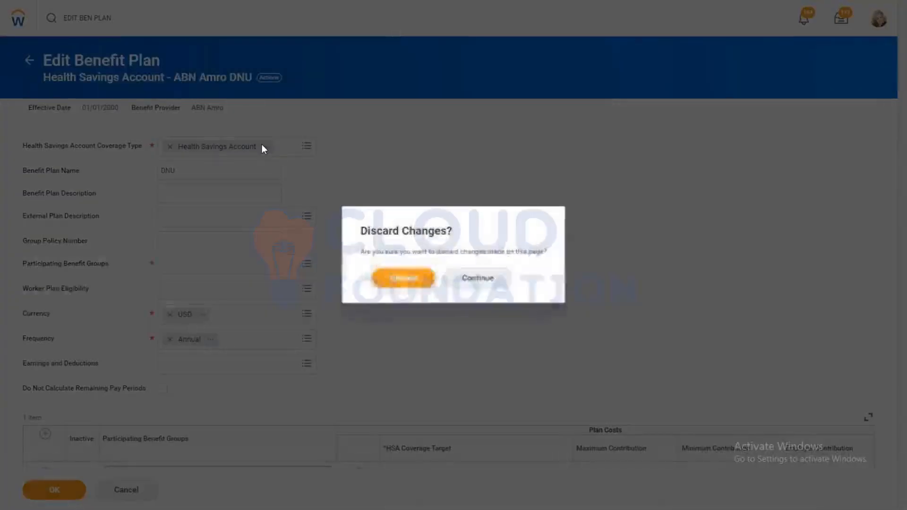
click(402, 280)
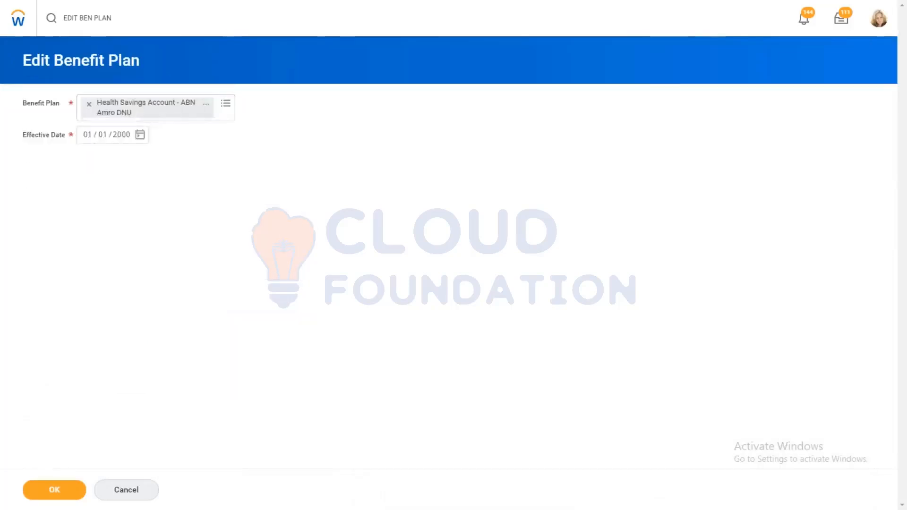
Step: Replace the benefit plan with AMD - HFSA - AXA from the spending account plans and open it for editing
click(89, 104)
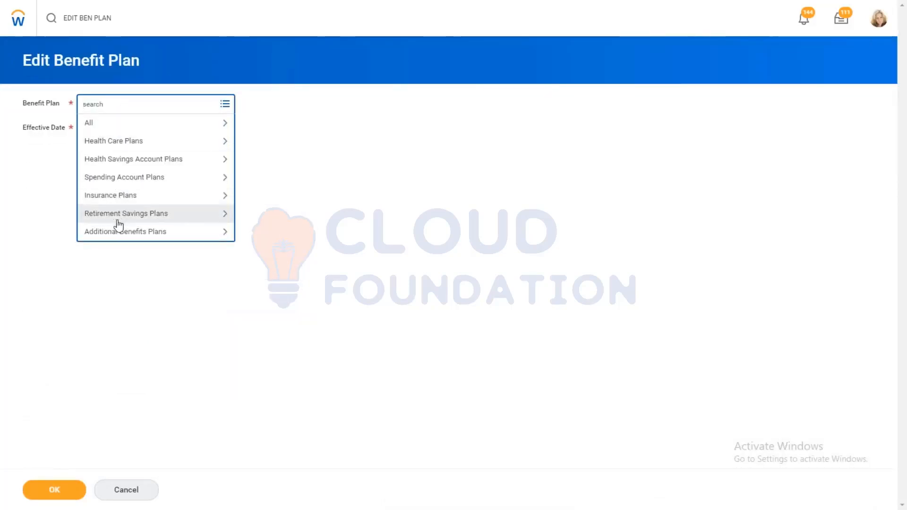
click(114, 180)
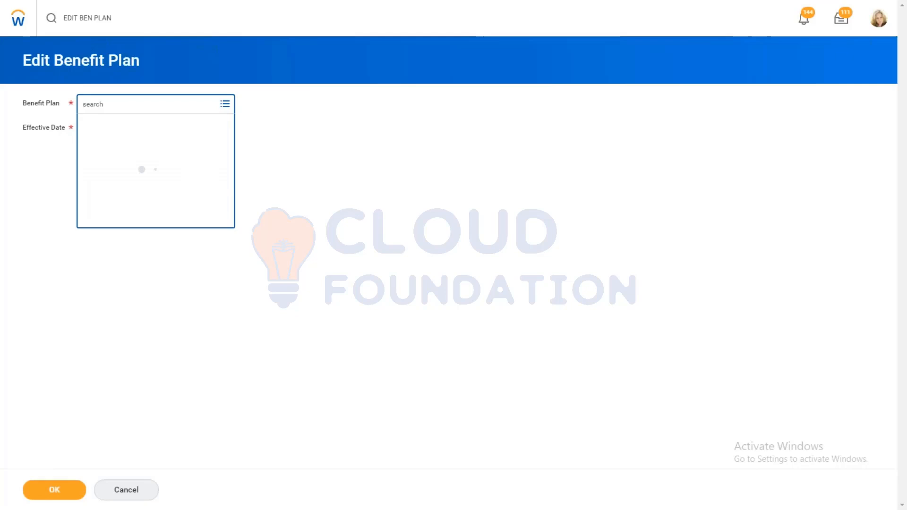
click(148, 161)
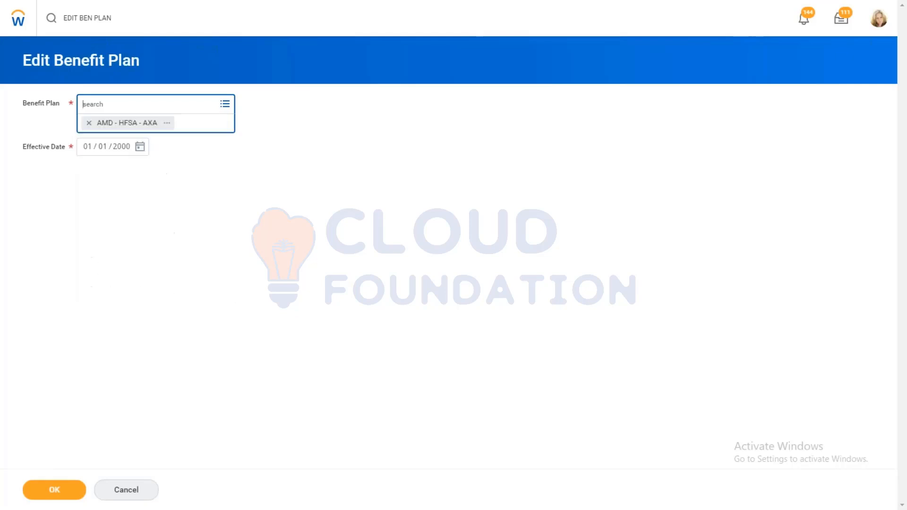
click(43, 495)
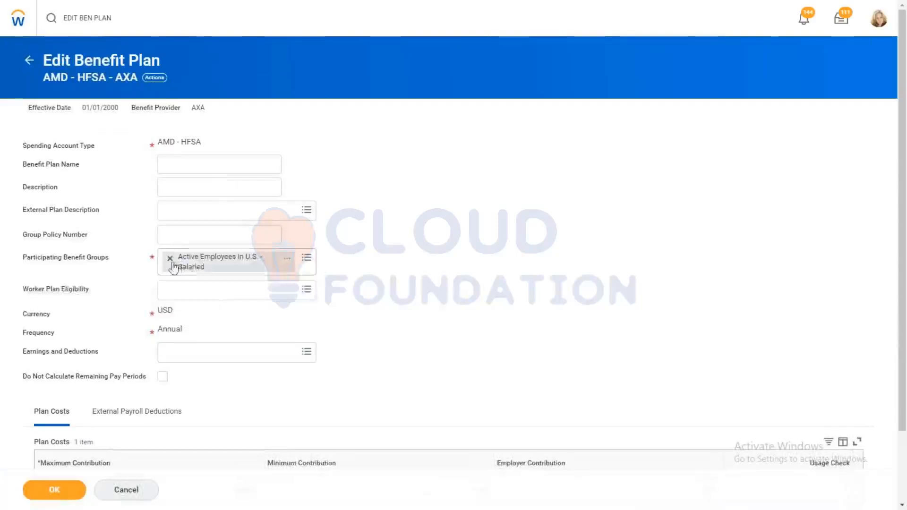
Step: Try to replace the participating benefit group Active Employees in U.S. - Salaried with the copied name Active Employees in U.S
click(167, 257)
key(ctrl+v)
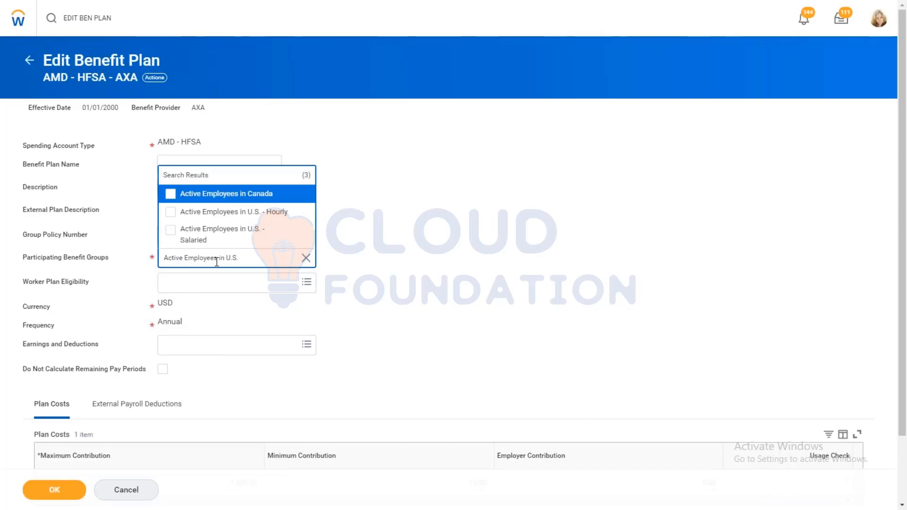
click(306, 259)
click(306, 259)
click(306, 259)
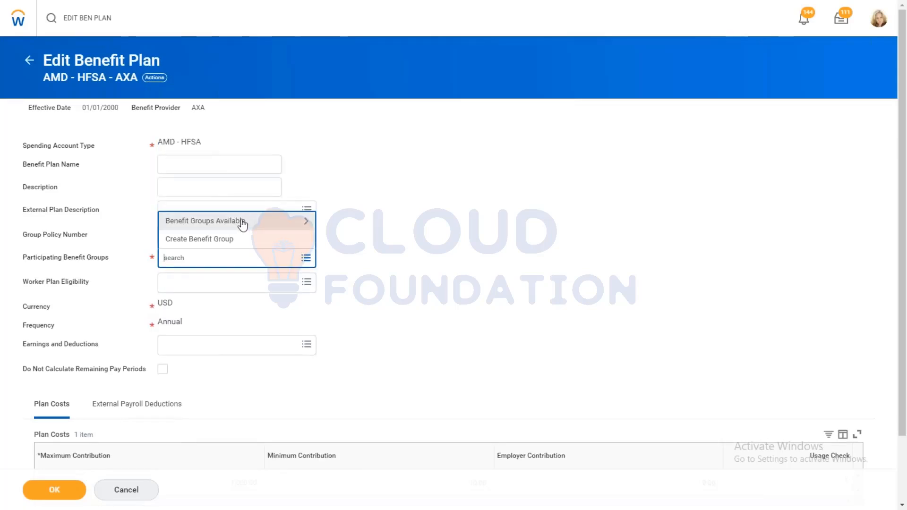
Step: Look through the available benefit groups for the AMD - HFSA - AXA plan and discard the plan changes
click(239, 222)
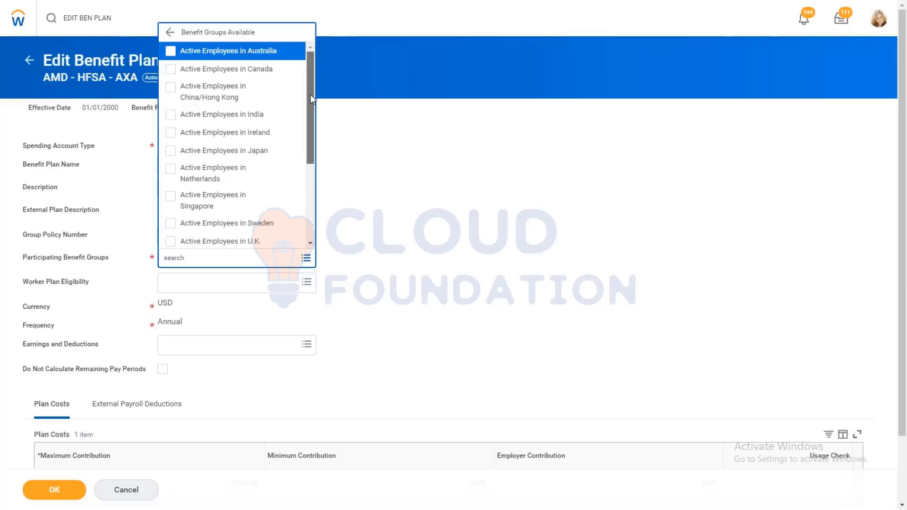
drag(310, 98, 311, 169)
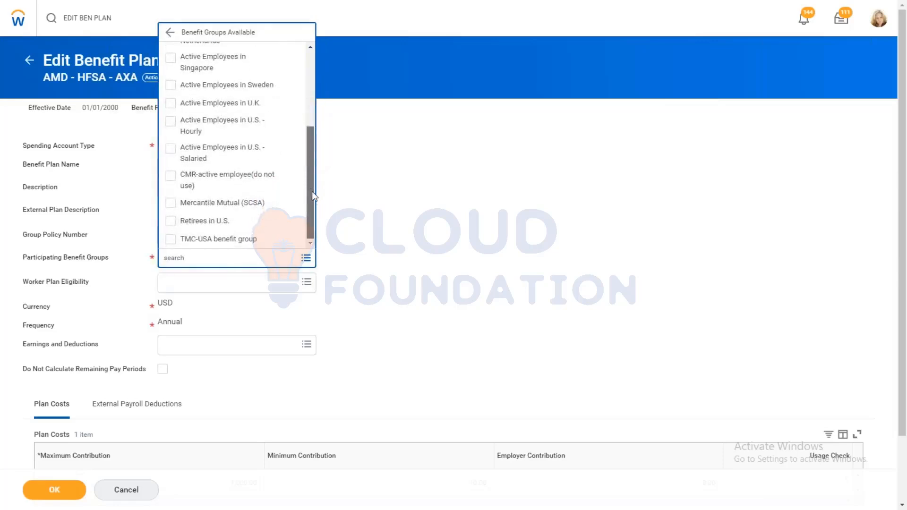
click(10, 40)
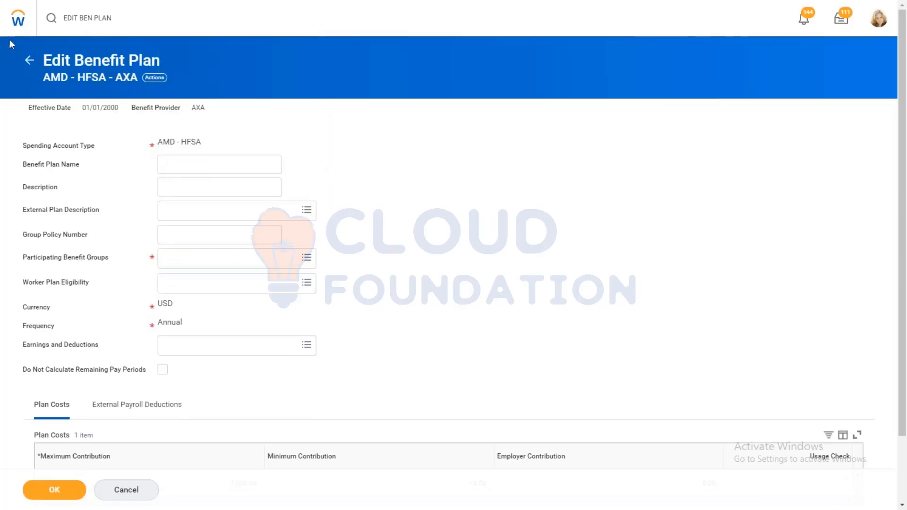
click(29, 60)
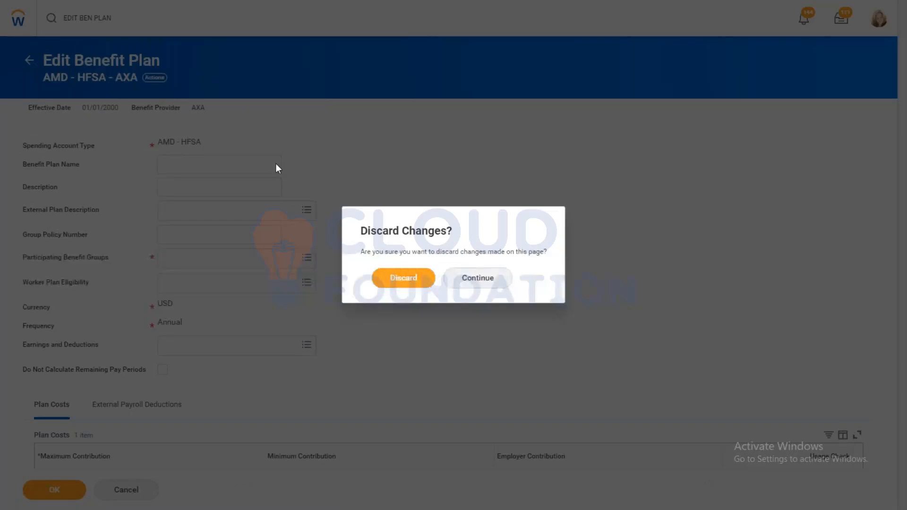
click(399, 278)
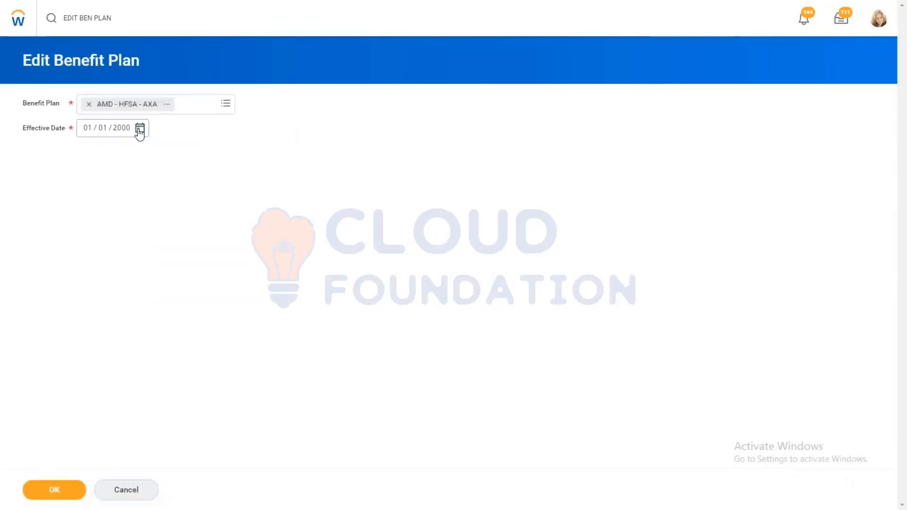
Step: Set the effective date to 01/01/2019 and open the AMD - HFSA - AXA plan for editing
click(140, 129)
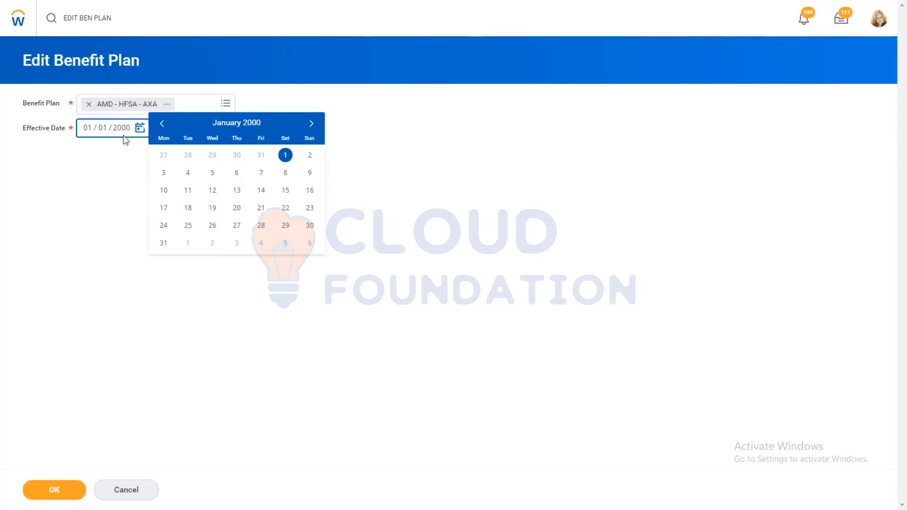
click(127, 134)
click(126, 132)
text(2019)
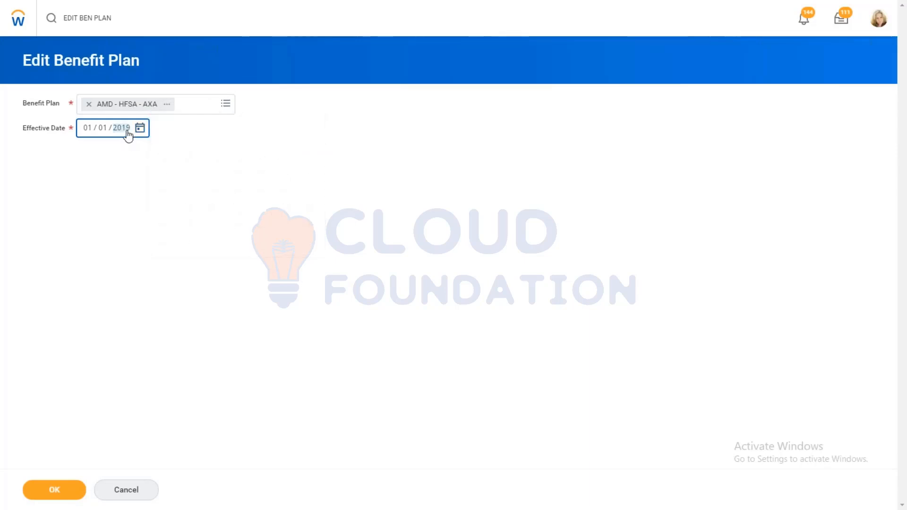
click(52, 495)
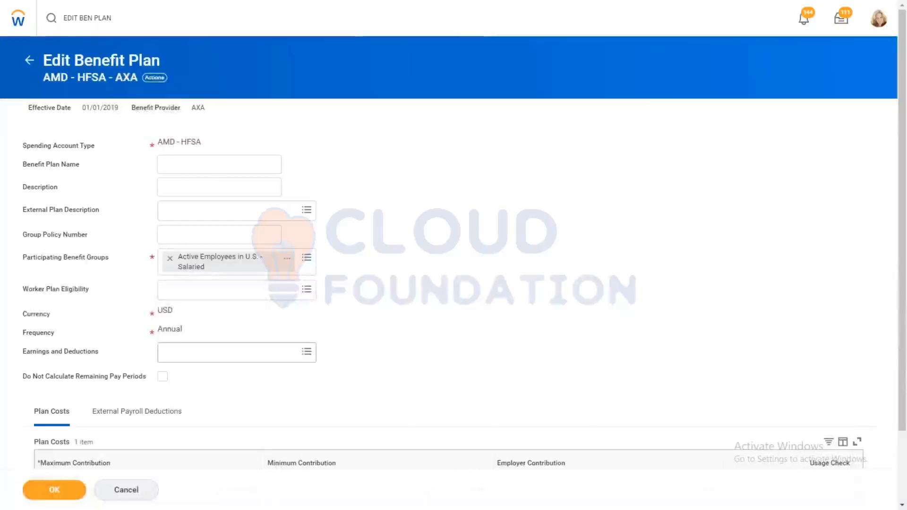
Step: Try to replace the participating benefit group with Active Employees in U.S., searching by the copied name and browsing the available benefit groups
click(170, 259)
text(Active Employees in U.S.)
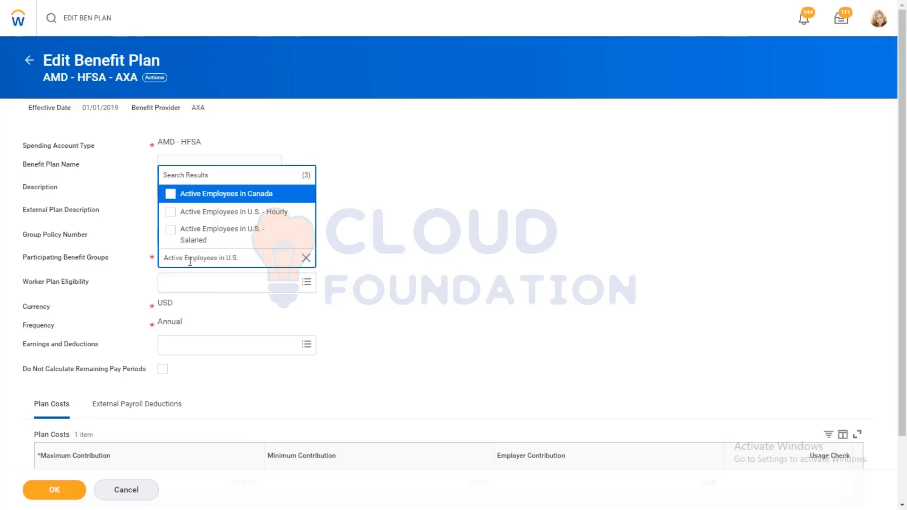
click(307, 259)
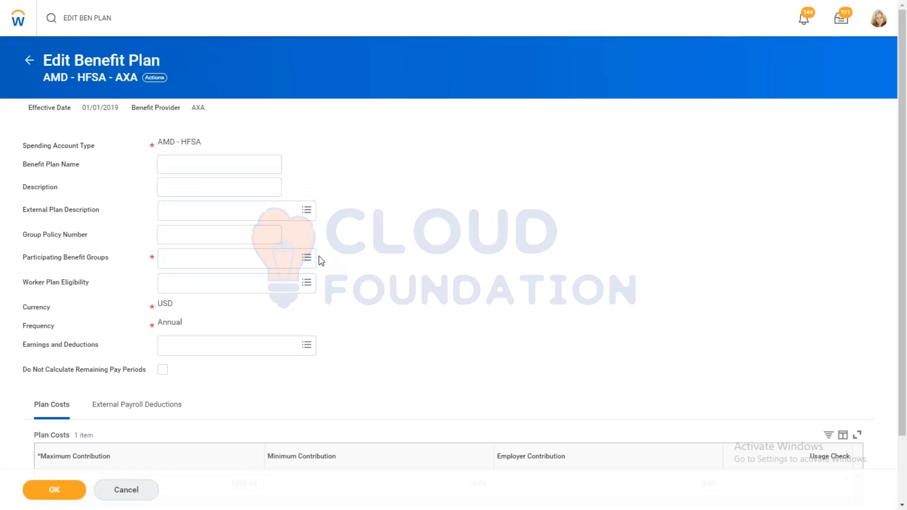
click(306, 258)
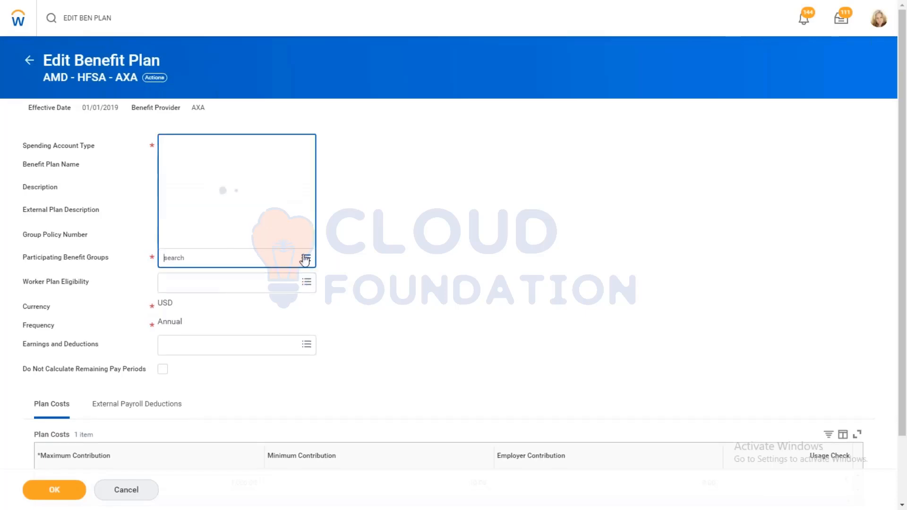
click(230, 222)
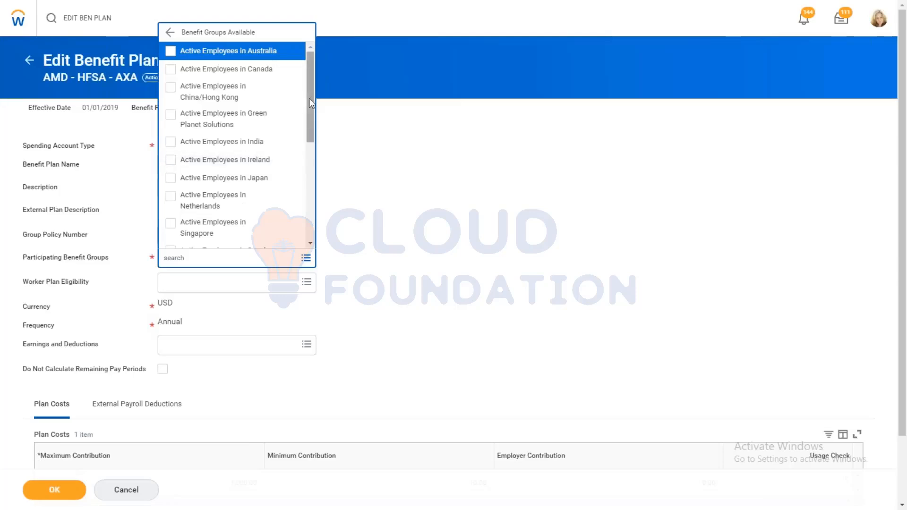
drag(309, 99, 313, 214)
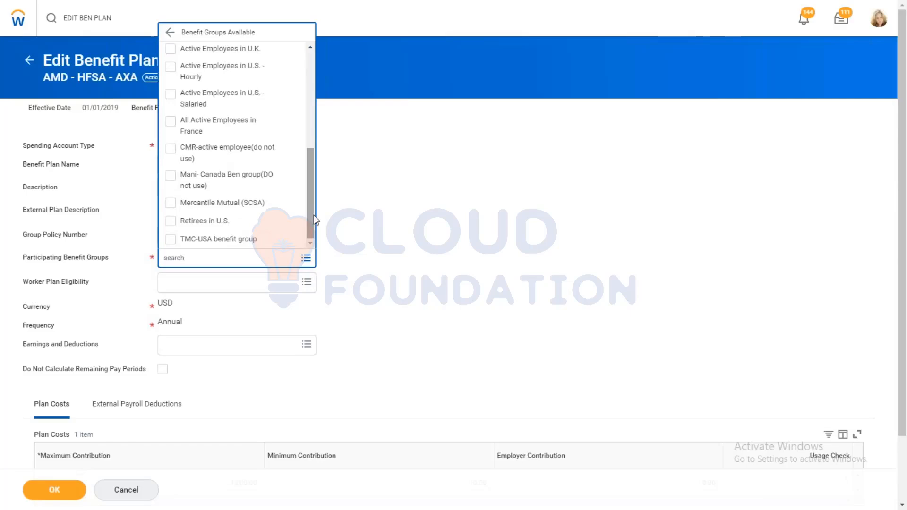
click(383, 267)
Step: Look through the worker plan eligibility rules available for the plan and discard the plan changes
click(259, 279)
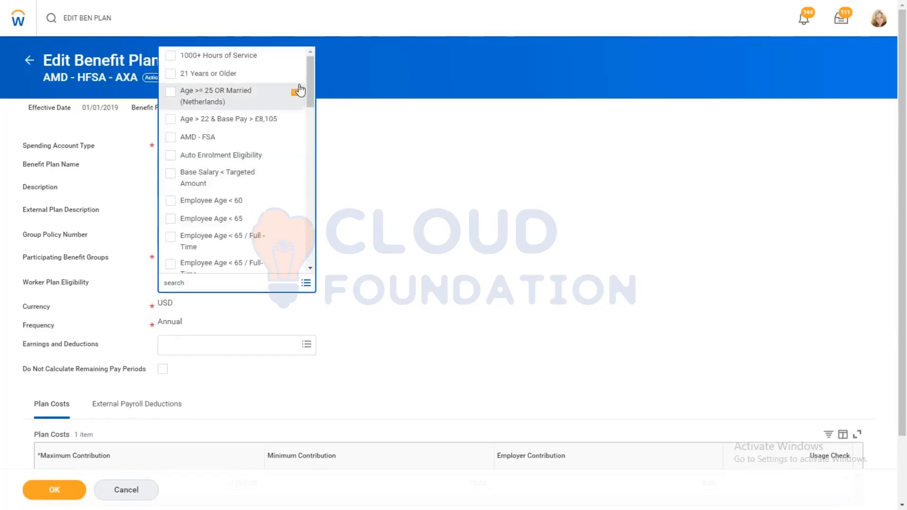
scroll(307, 99, down, 1)
drag(305, 108, 314, 258)
drag(315, 132, 316, 131)
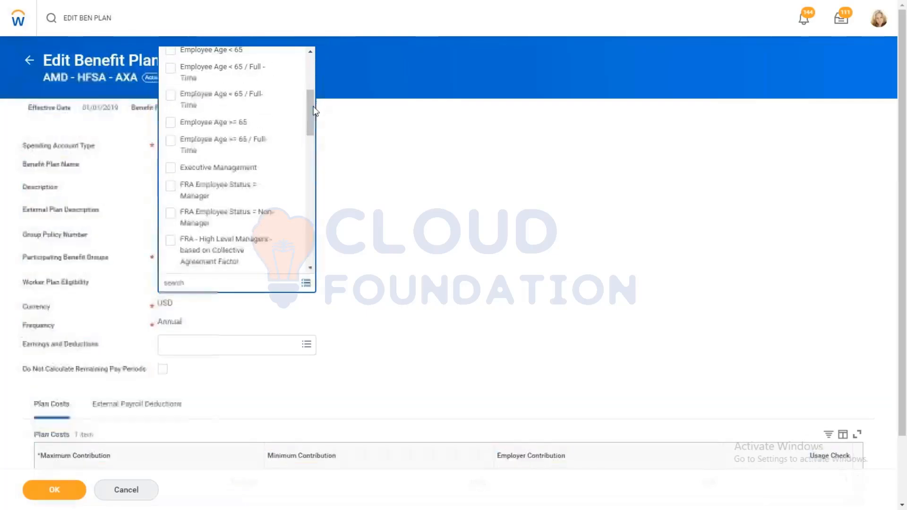
drag(309, 95, 312, 48)
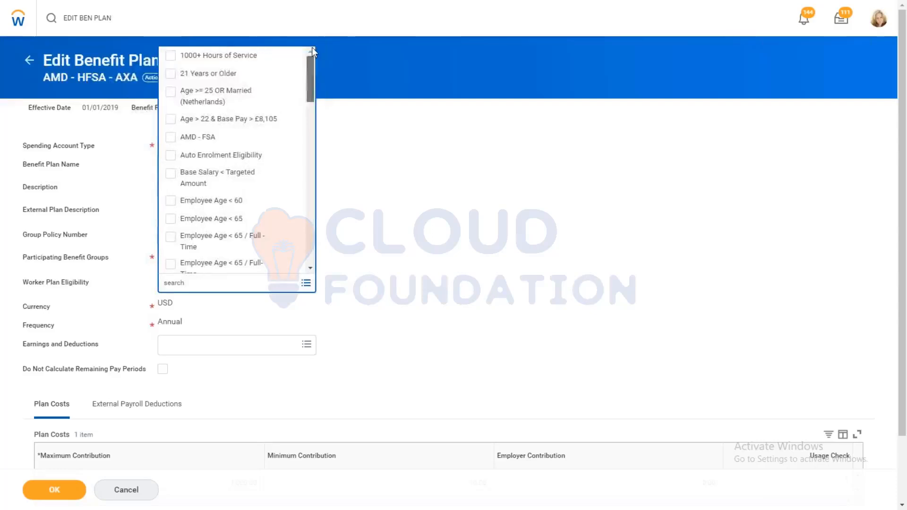
click(388, 206)
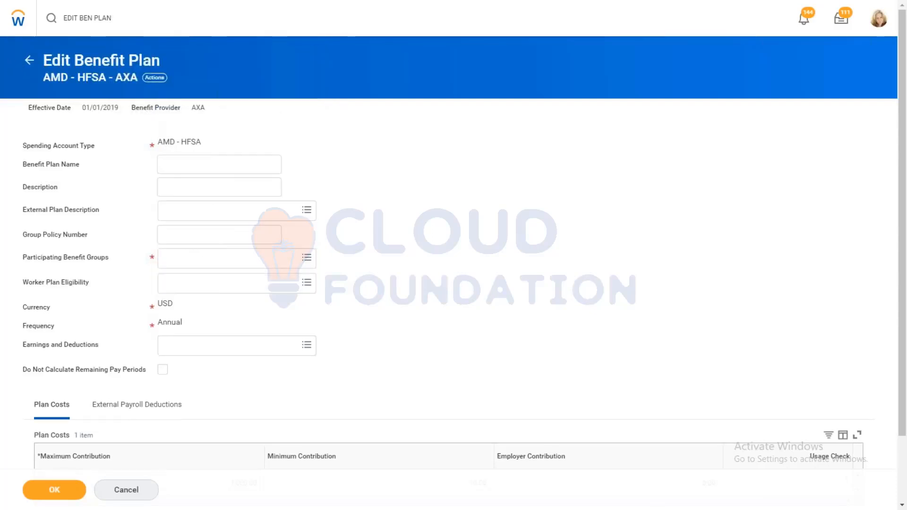
click(29, 60)
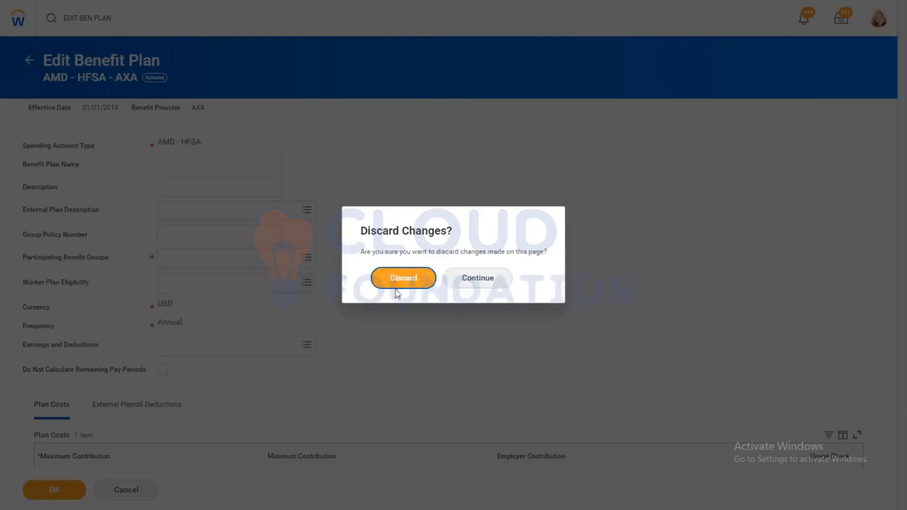
click(397, 291)
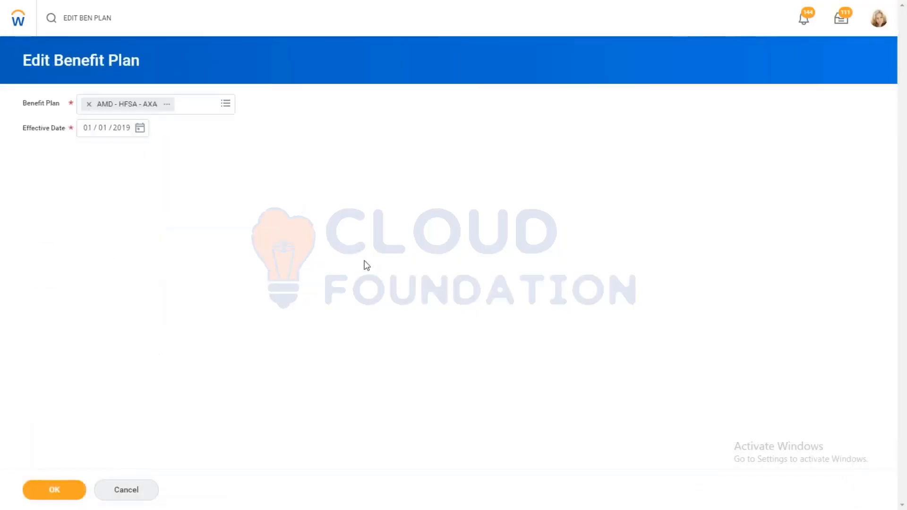
Step: Change the effective date to 31/10/2019 and reopen the AMD - HFSA - AXA plan for editing
click(90, 133)
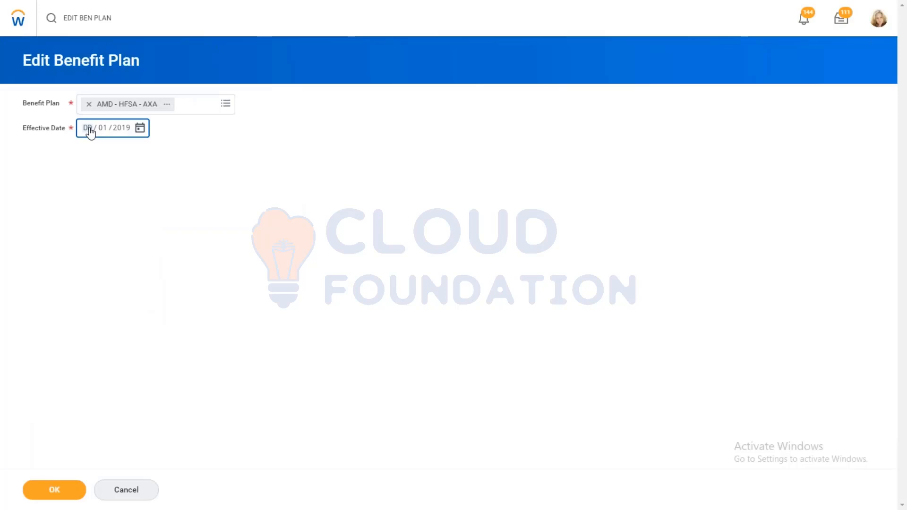
click(100, 133)
key(BackSpace)
click(118, 133)
key(BackSpace)
click(139, 127)
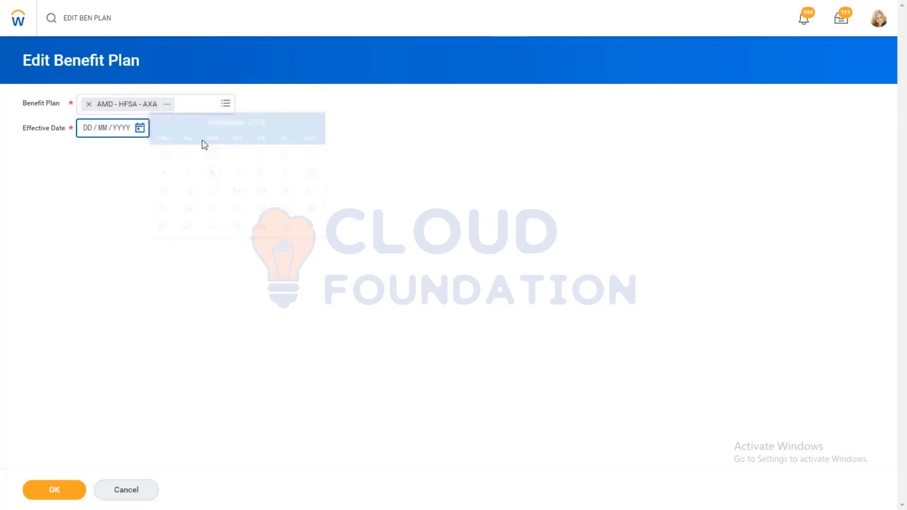
click(140, 129)
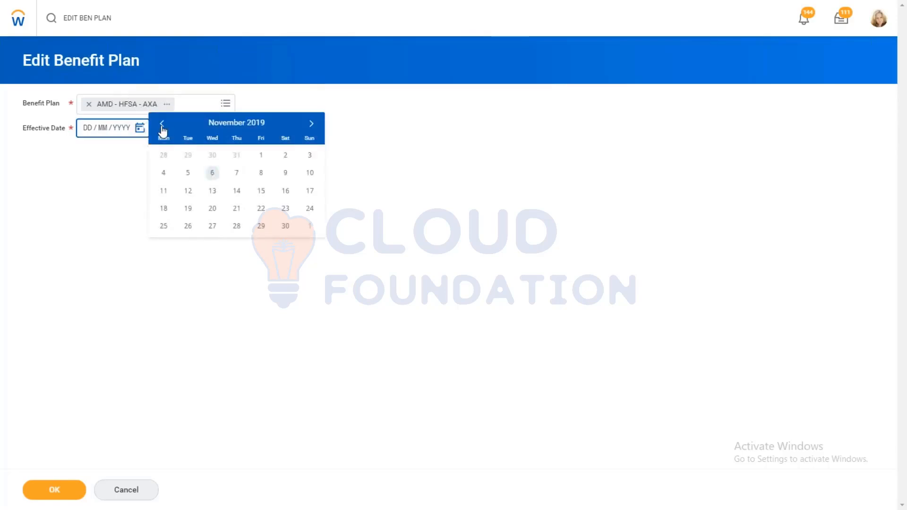
click(162, 124)
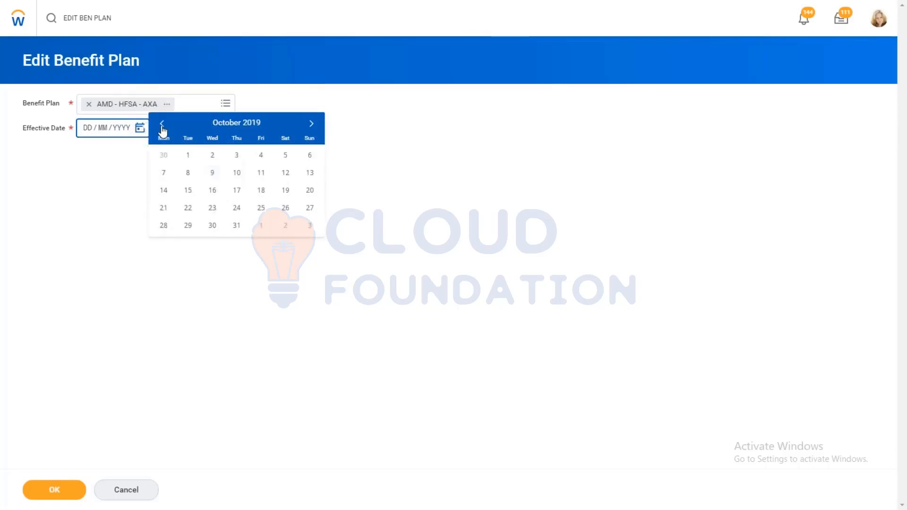
click(238, 227)
click(45, 495)
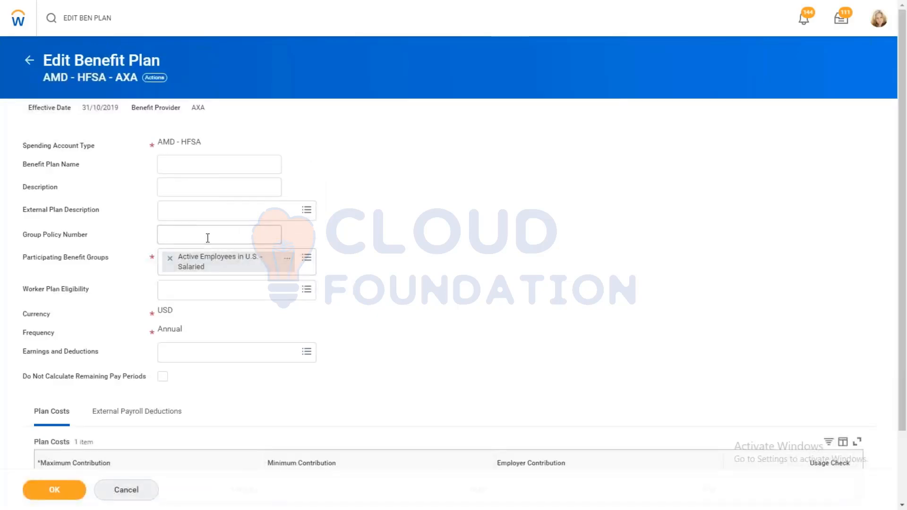
Step: Remove Active Employees in U.S. - Salaried from the participating benefit groups and try the copied name Active Employees in U.S. again
click(170, 258)
click(184, 260)
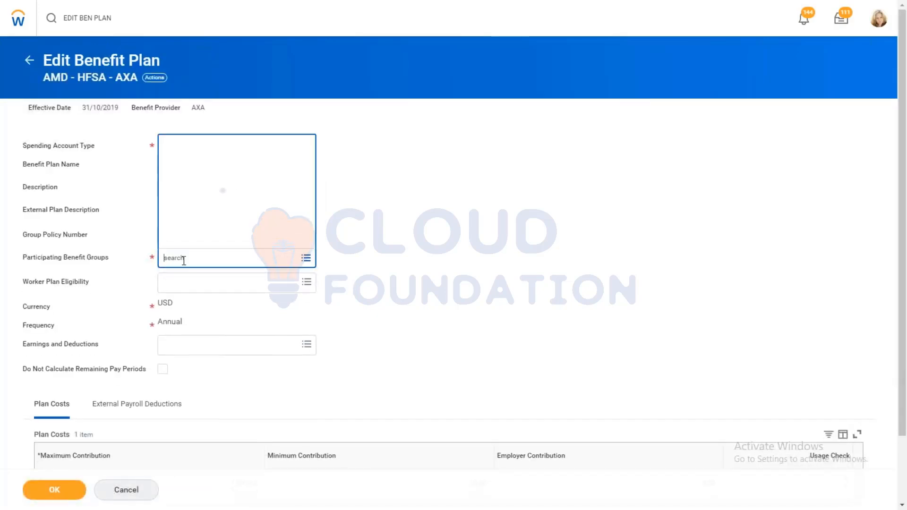
text(Active Employees in U.S.)
key(Return)
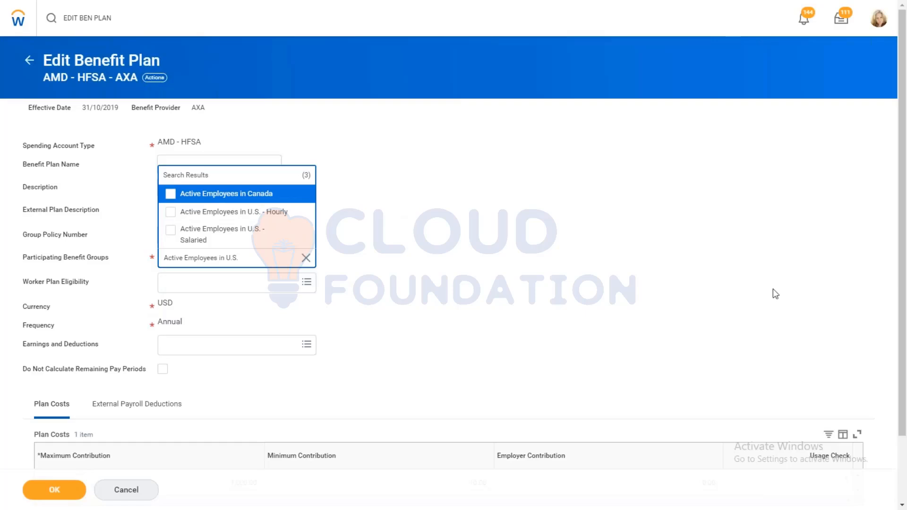
click(719, 365)
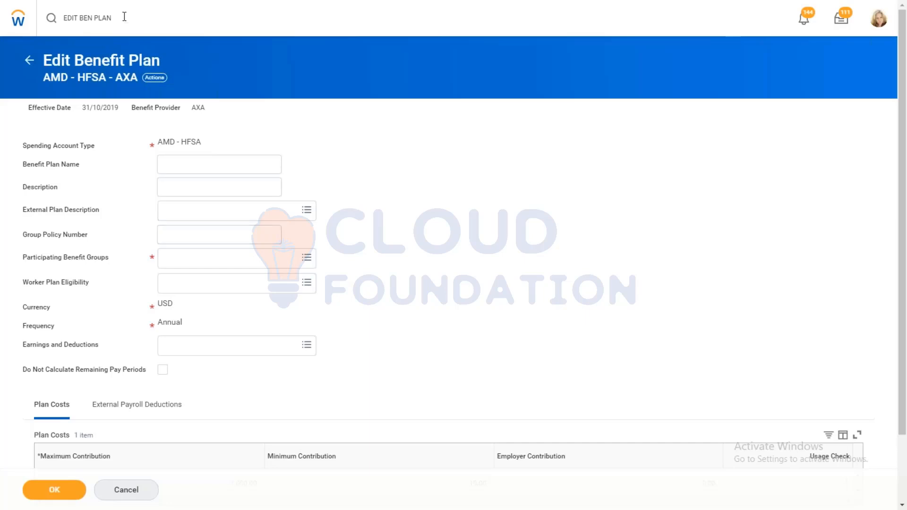
Step: Search for "benefit group" and open the Benefit Group Audit report, discarding the unsaved plan changes
drag(114, 18, 63, 18)
key(BackSpace)
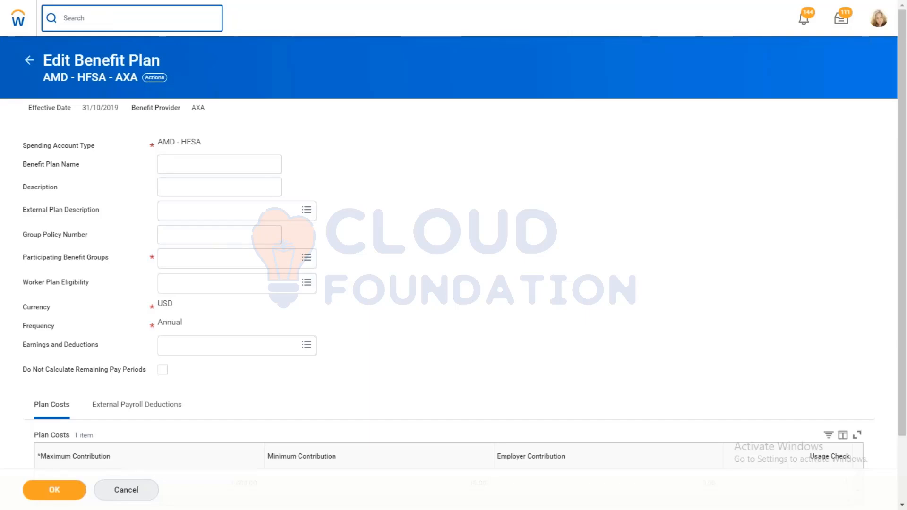
text(BENFIT GROUP AUDIT)
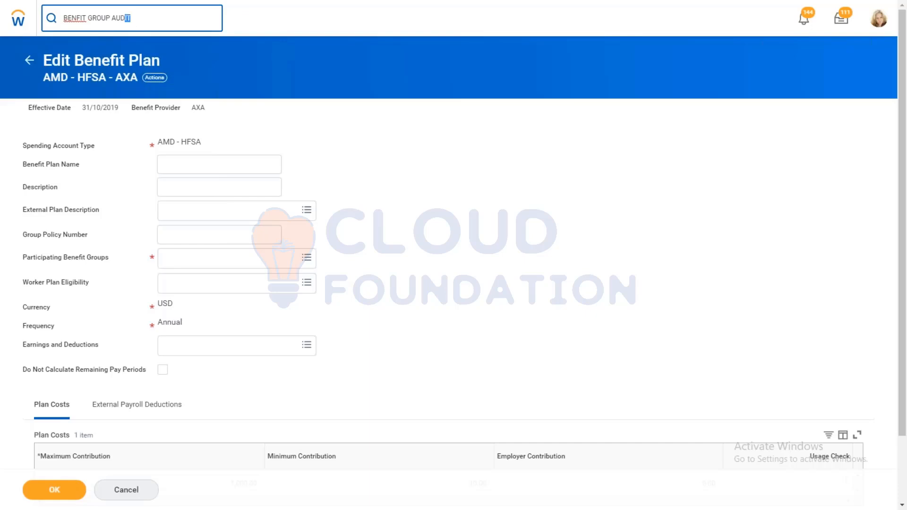
key(ctrl+a)
key(BackSpace)
text(benefi)
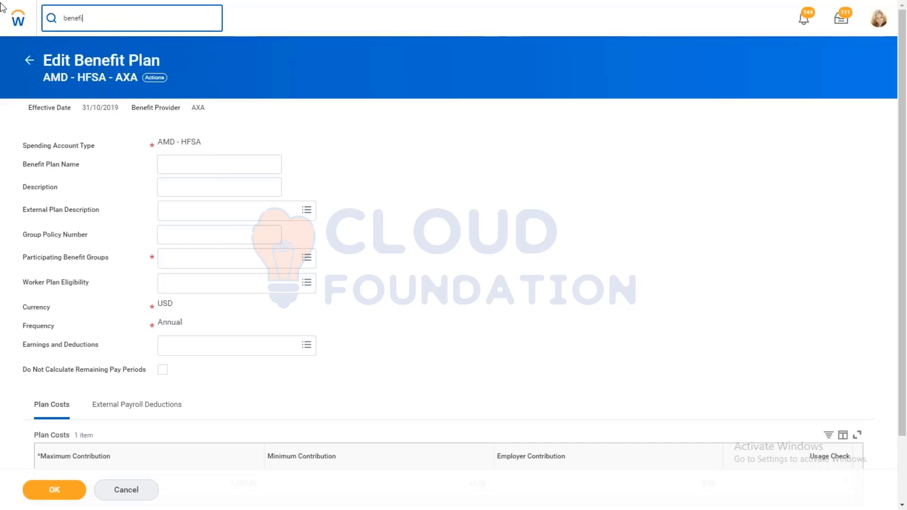
text(t group)
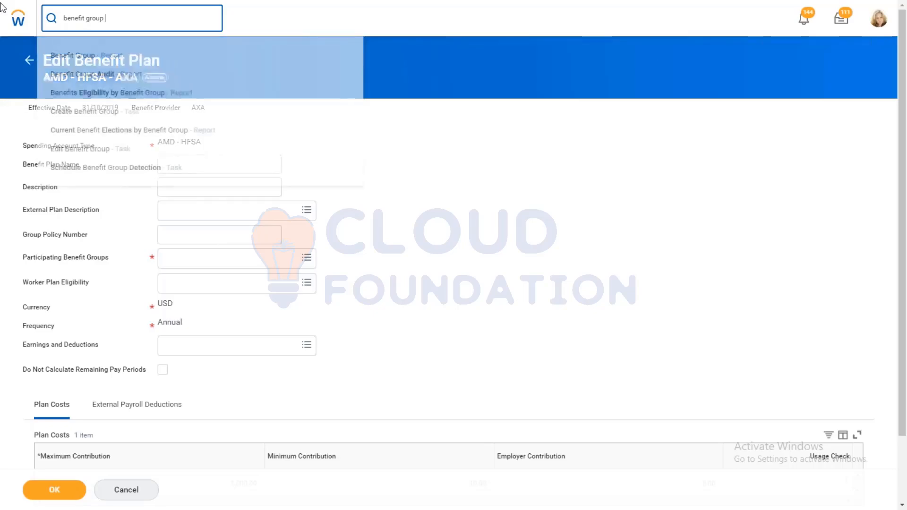
click(100, 76)
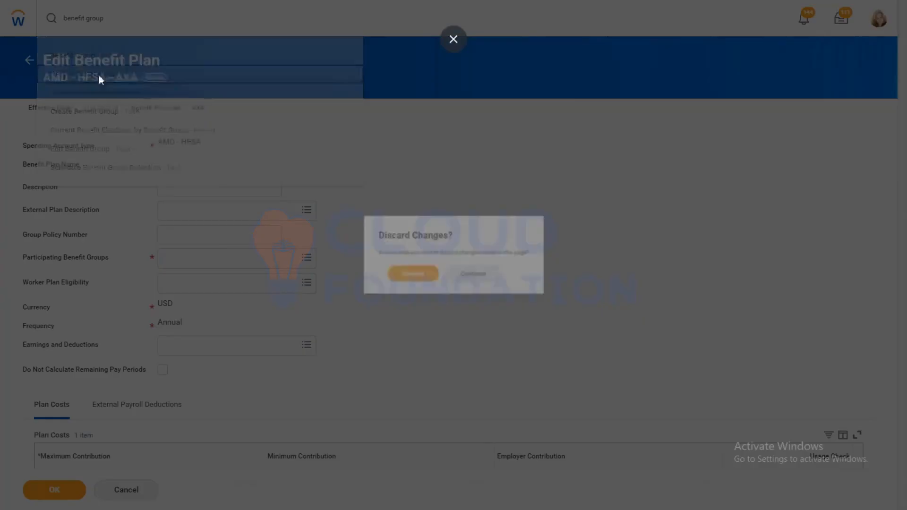
click(397, 280)
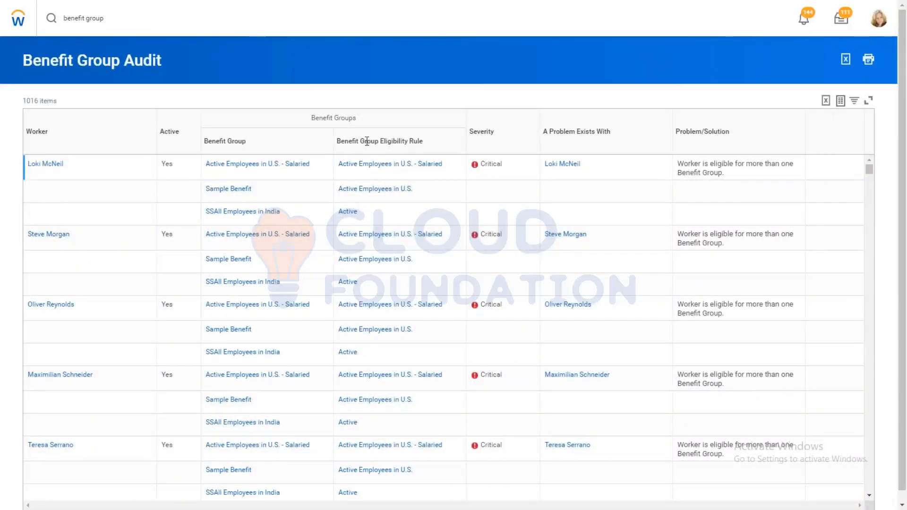
Step: Search the Benefit Group Audit report page for "cana" and clear the search text
key(ctrl+f)
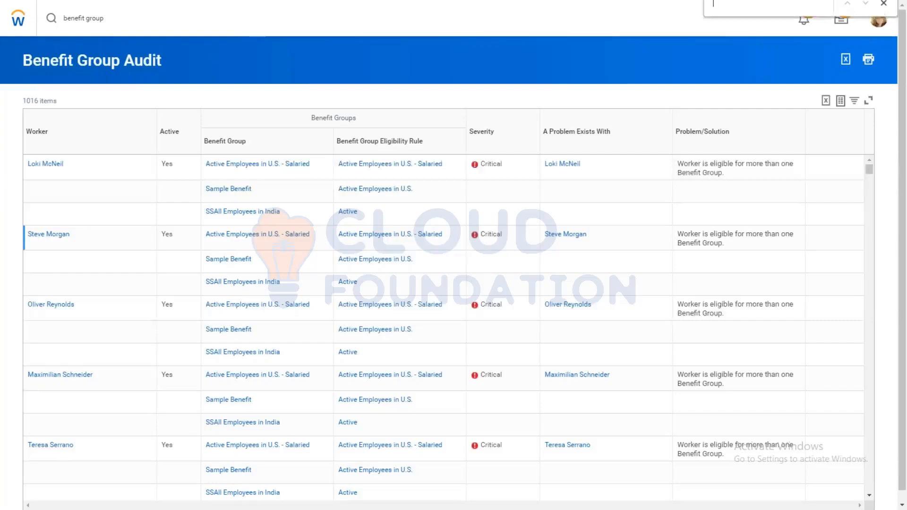
text(cana)
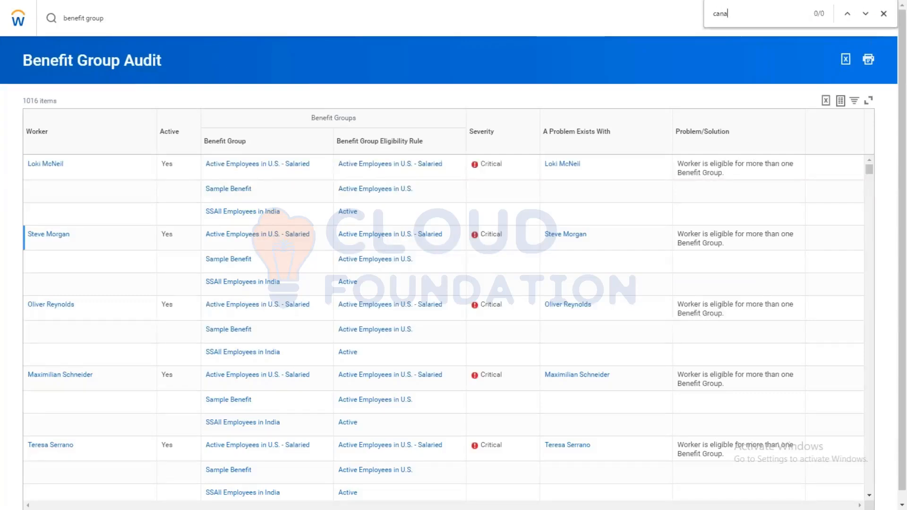
key(BackSpace)
key(BackSpace)
key(BackSpace)
key(BackSpace)
Step: Search for "edit ben plan" and open the Edit Benefit Plan task
click(112, 22)
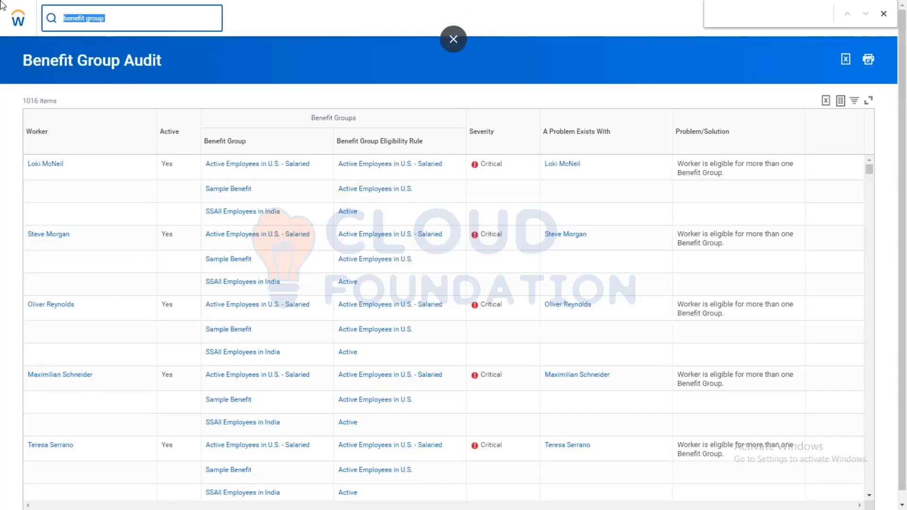
text(edit ben p)
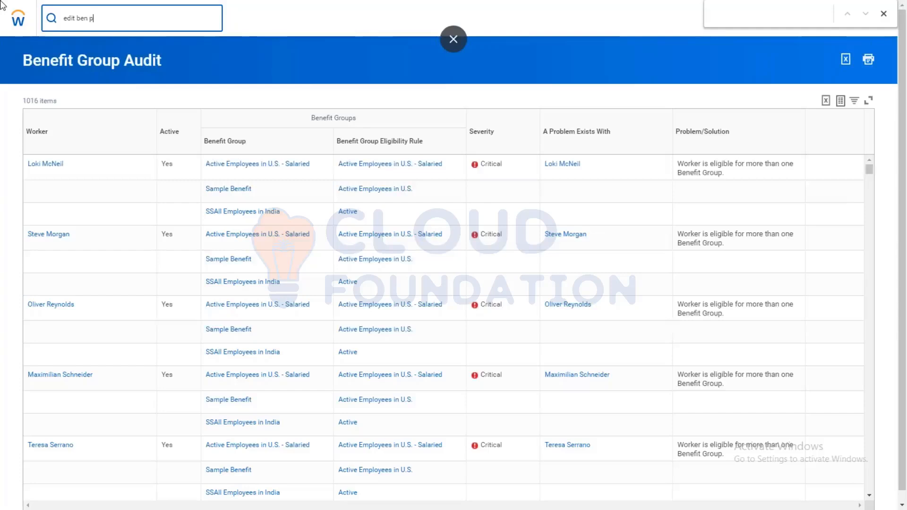
text(lan)
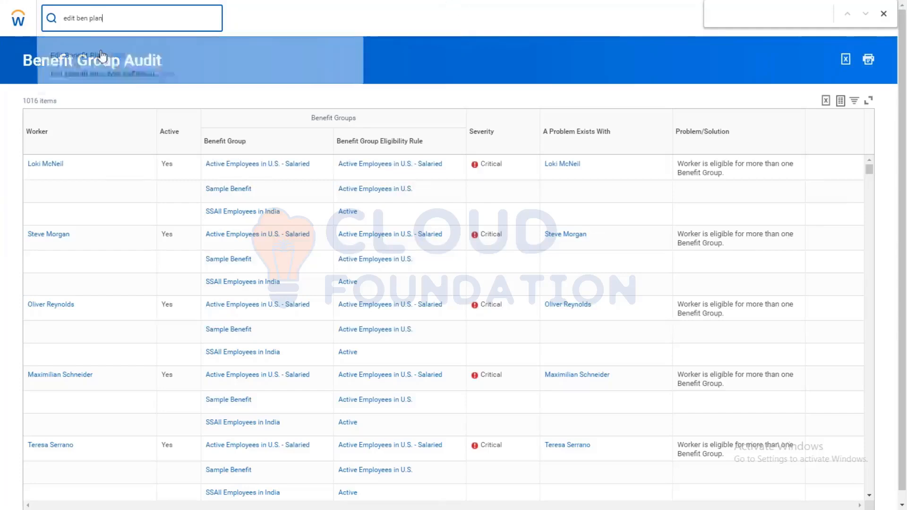
click(104, 45)
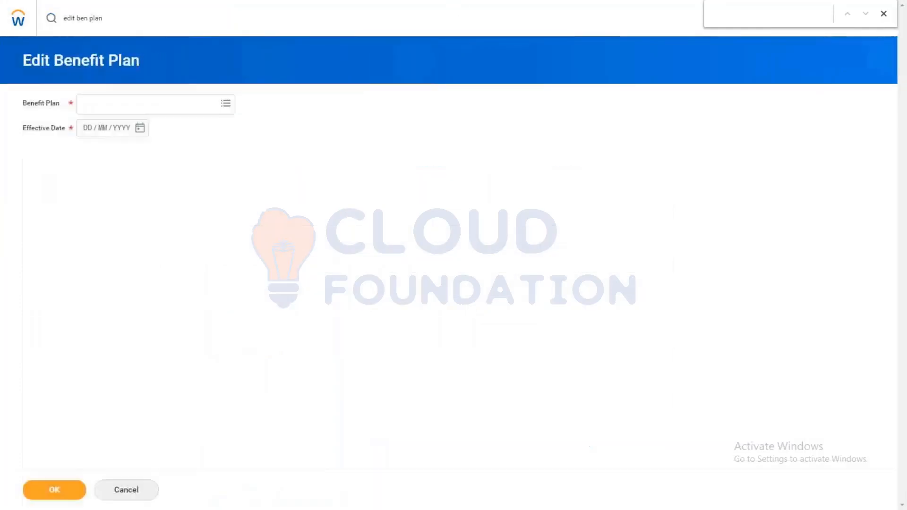
Step: Open the AMD - HFSA - AXA spending account plan for editing with effective date 01/11/2019, and go back without changing it
click(140, 106)
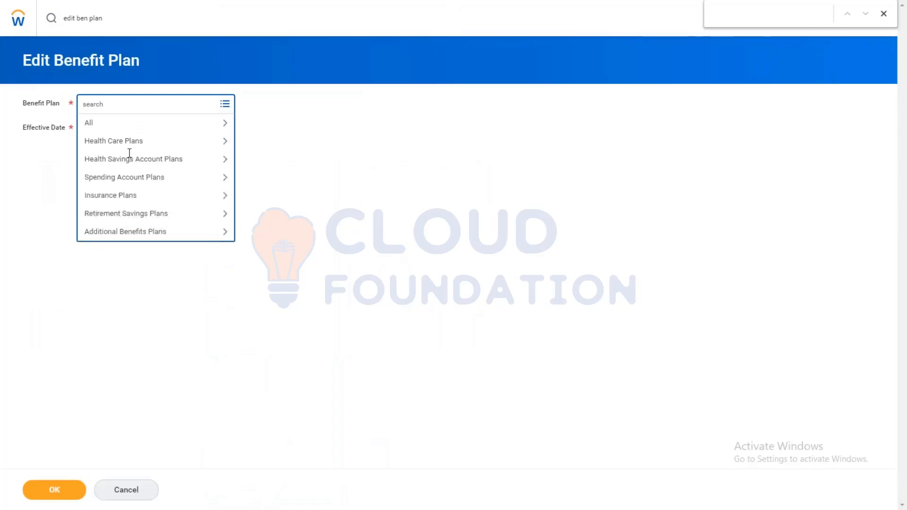
click(130, 178)
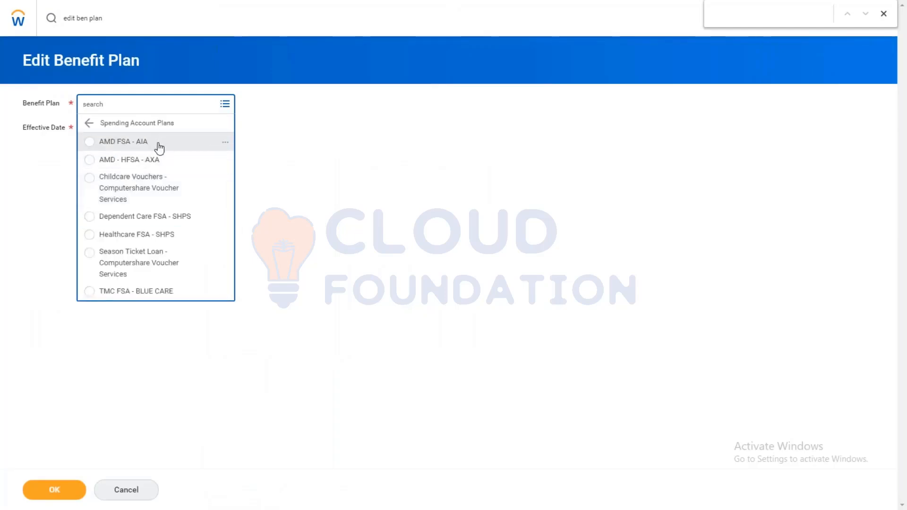
click(149, 160)
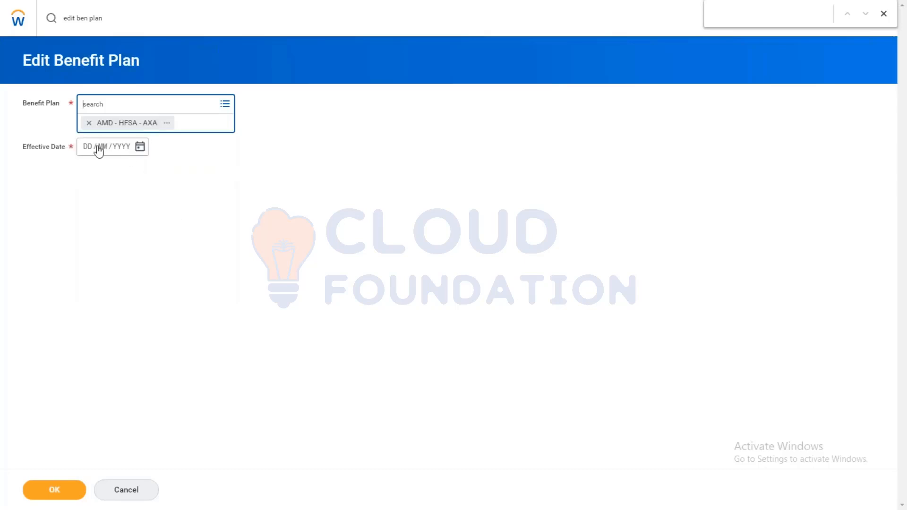
click(90, 150)
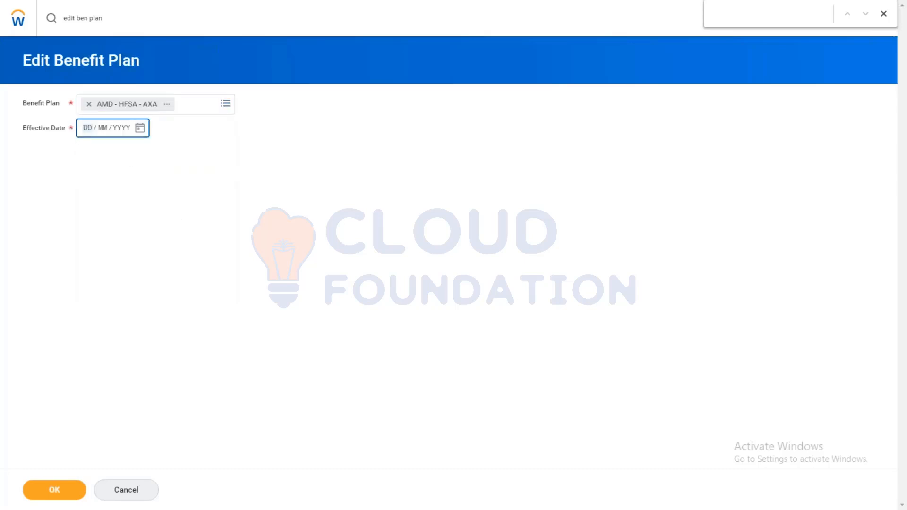
click(143, 132)
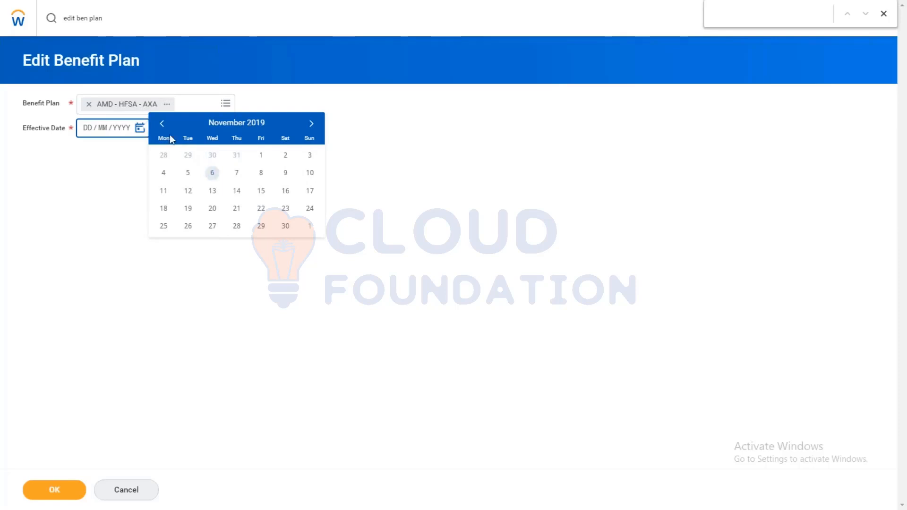
click(260, 156)
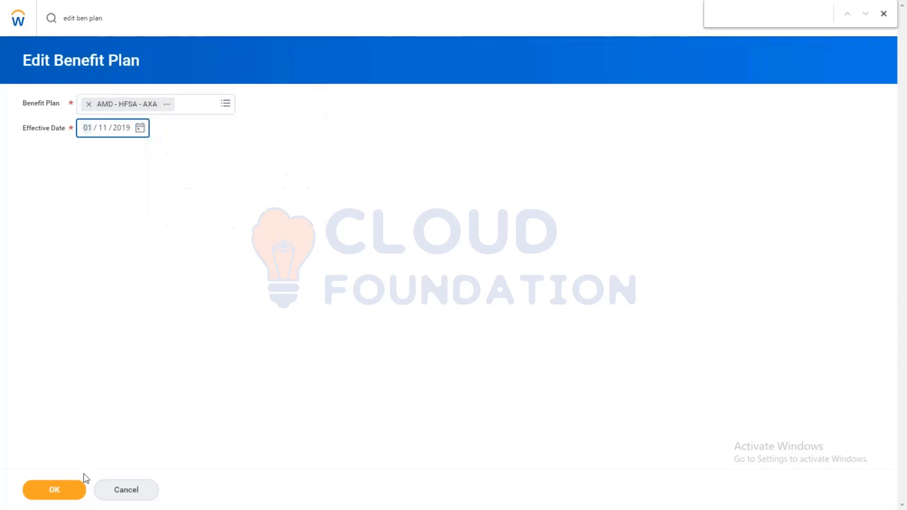
click(29, 494)
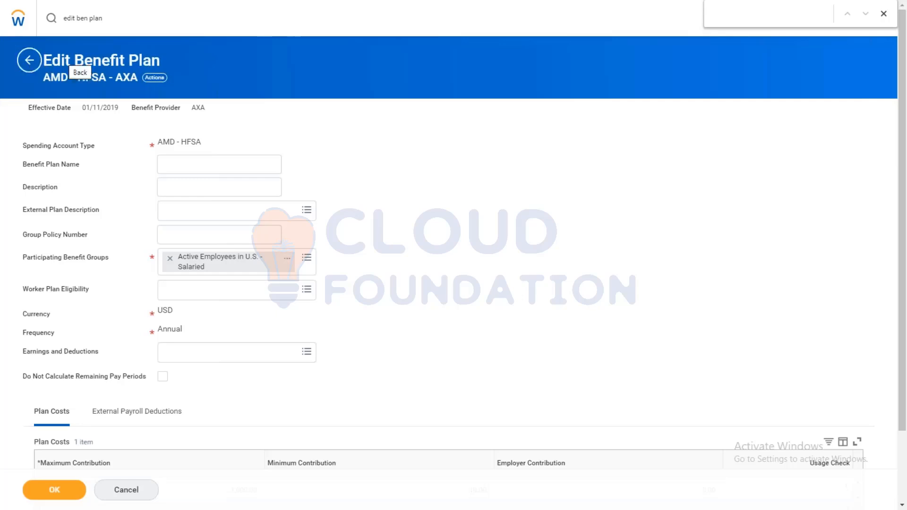
click(29, 59)
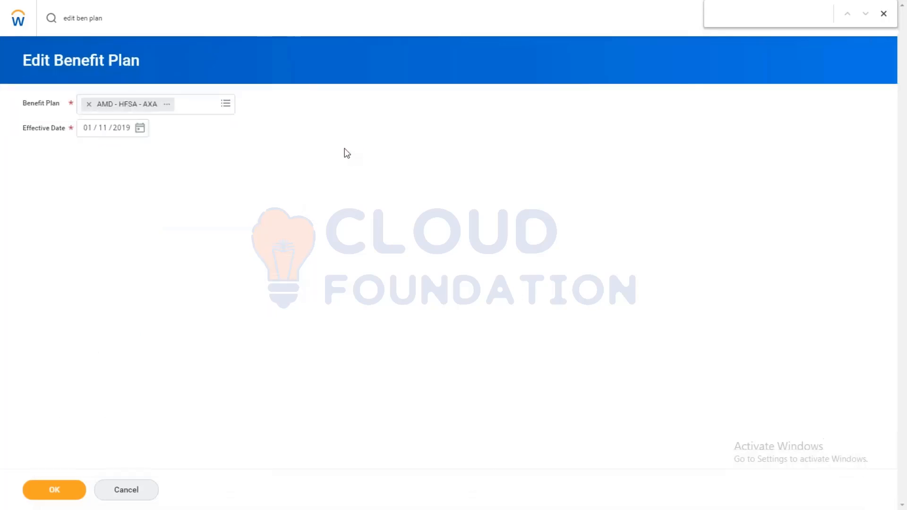
Step: Search for "create ben plan" and open the Create Benefit Plan task
click(110, 20)
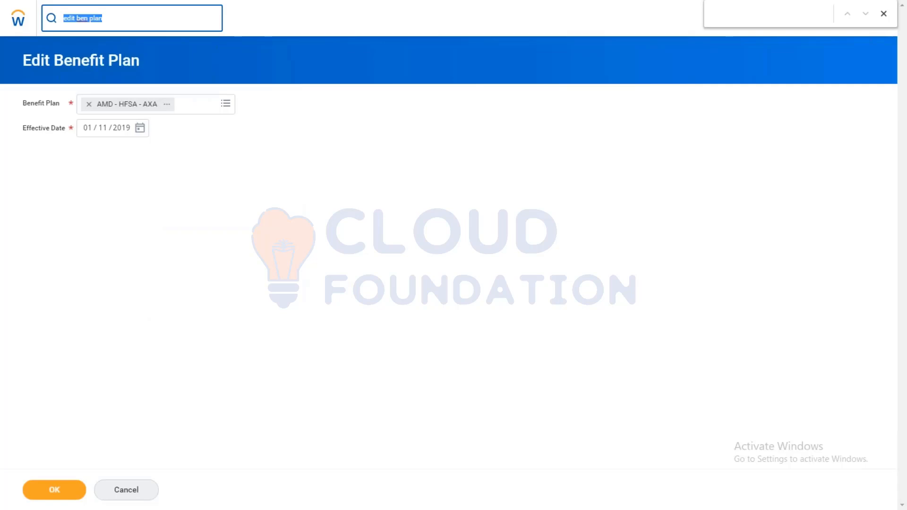
text(create be)
click(110, 60)
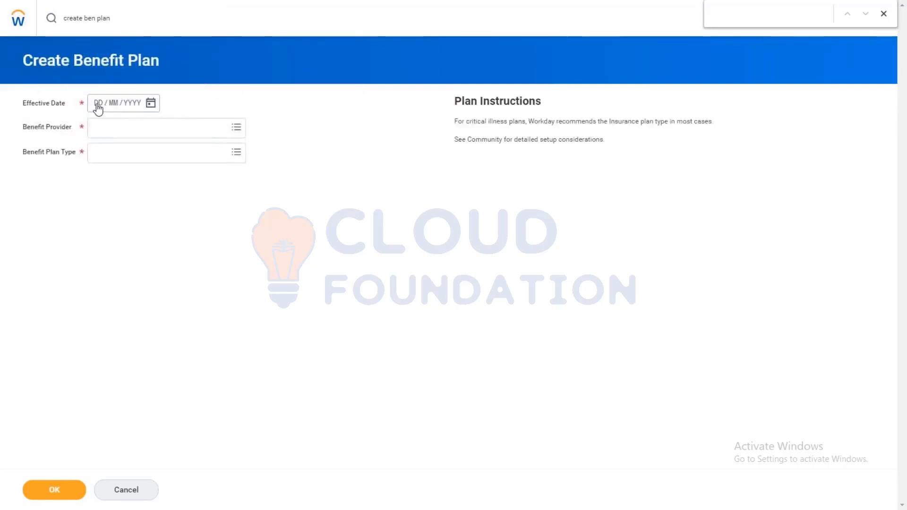
Step: Start a benefit plan with effective date 01/01/2000, benefit provider AIA and plan type Spending Account Plan
click(97, 107)
text(01012000)
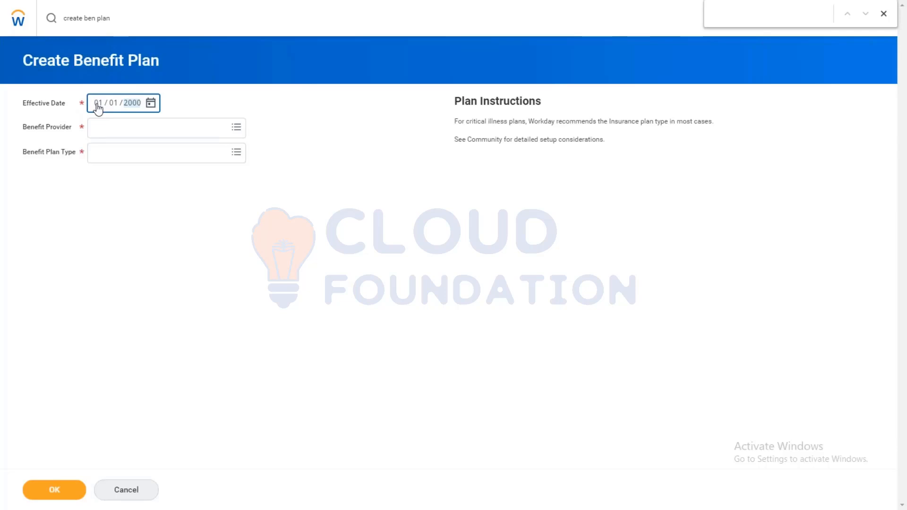
click(118, 125)
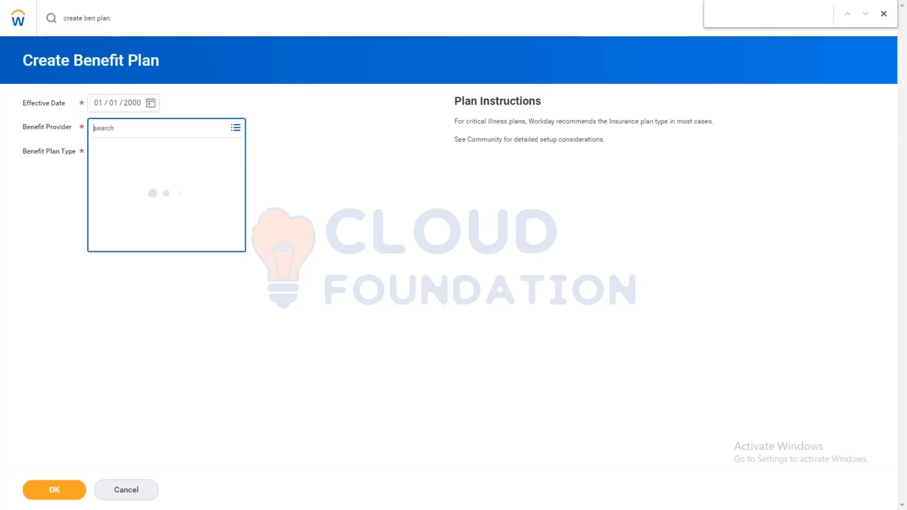
click(125, 148)
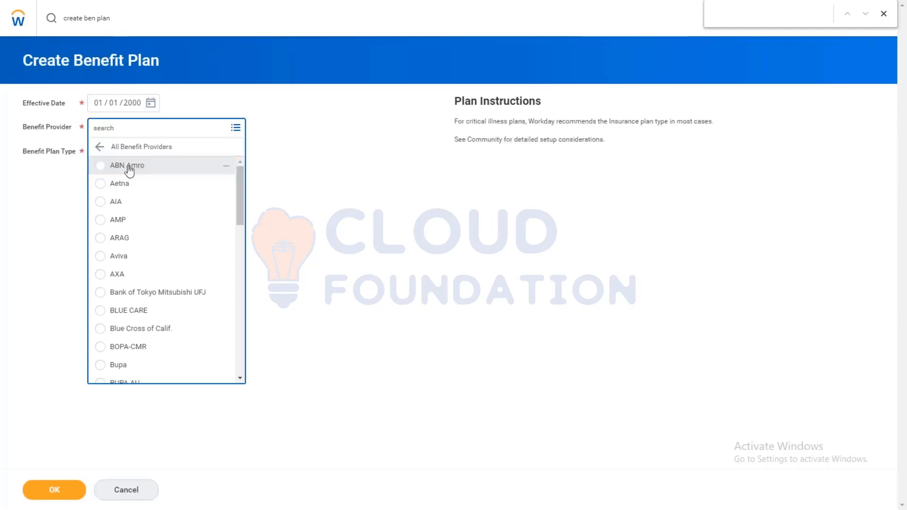
click(124, 202)
click(111, 171)
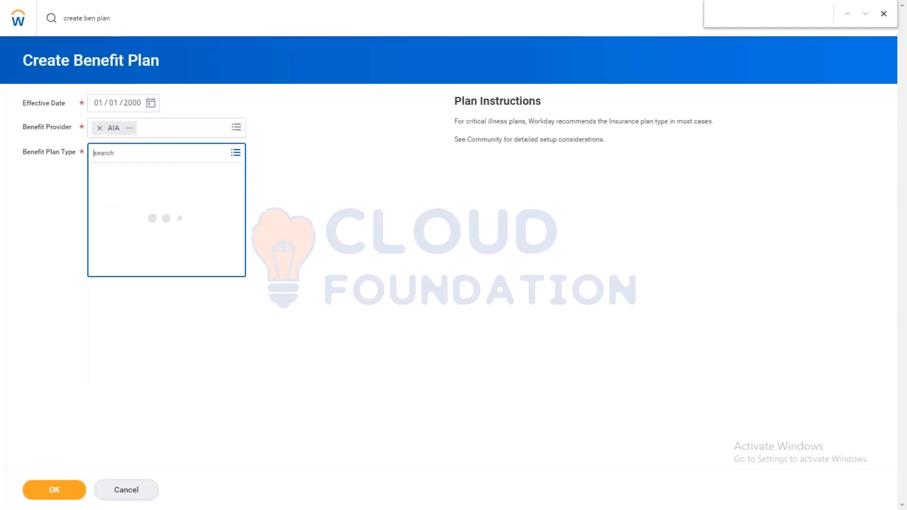
click(130, 263)
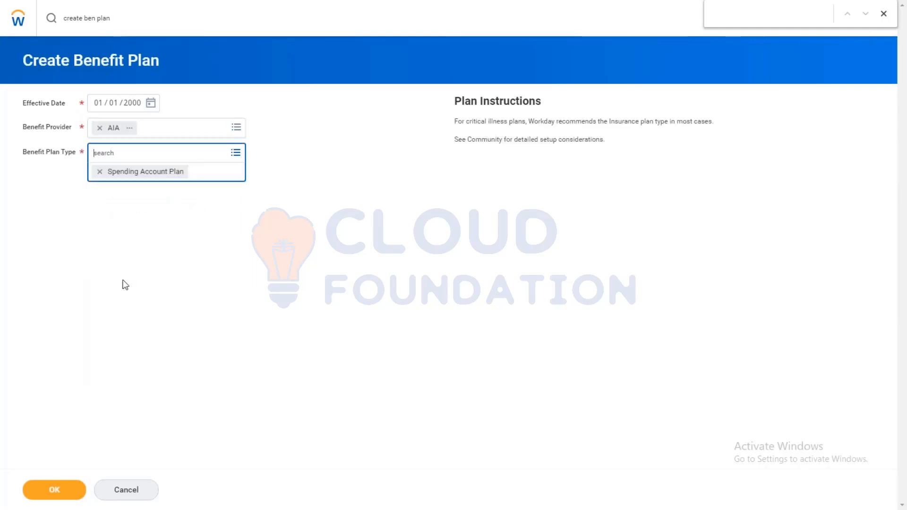
click(52, 487)
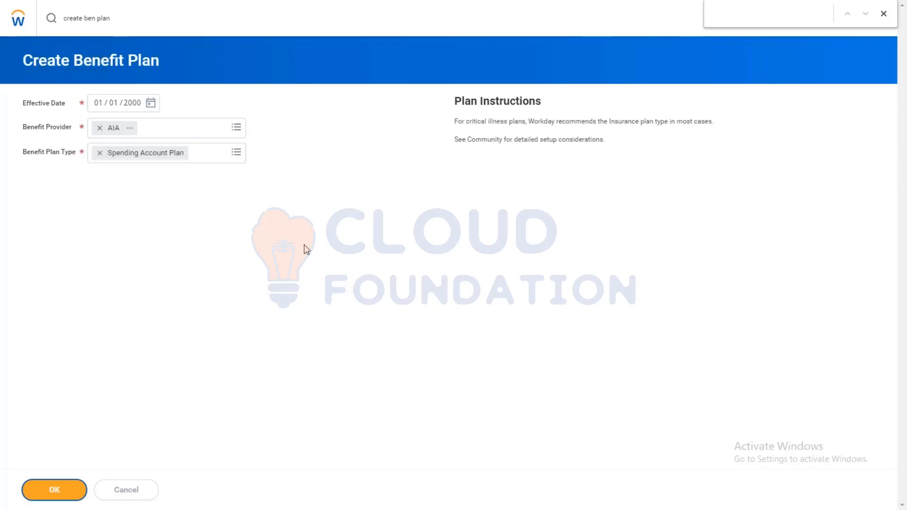
Step: Set the spending account type to AMD - HFSA and add Active Employees in Canada as the participating benefit group
click(192, 138)
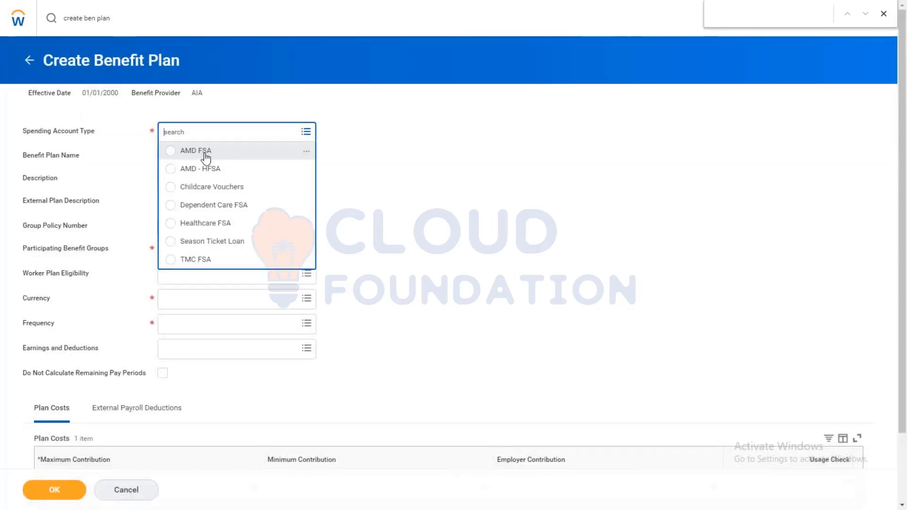
click(206, 169)
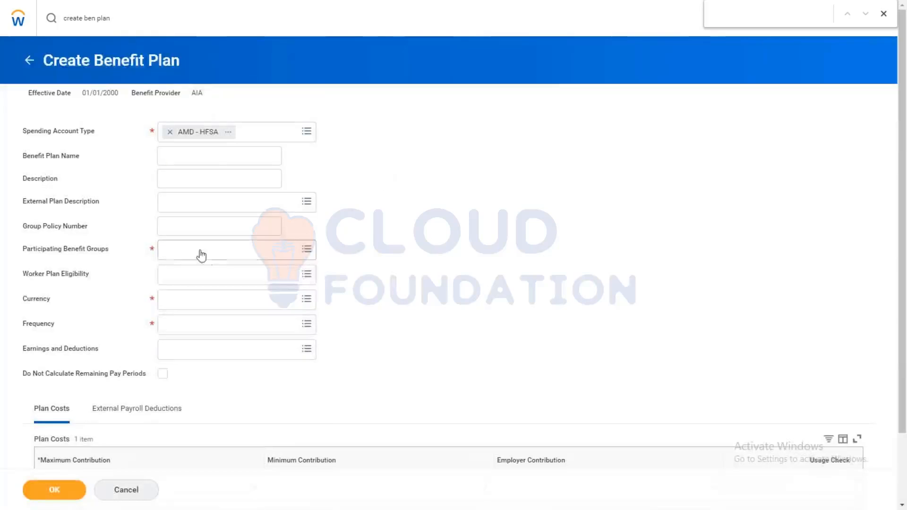
click(200, 254)
text(can)
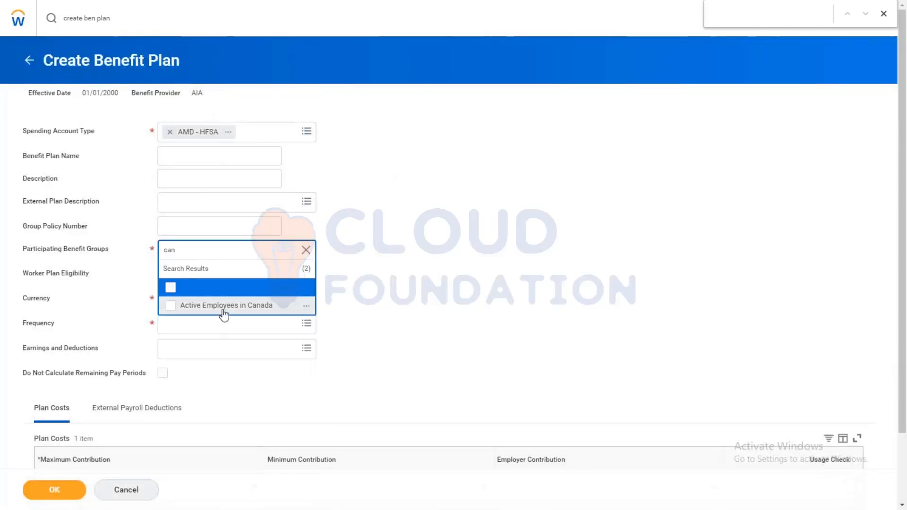
click(224, 309)
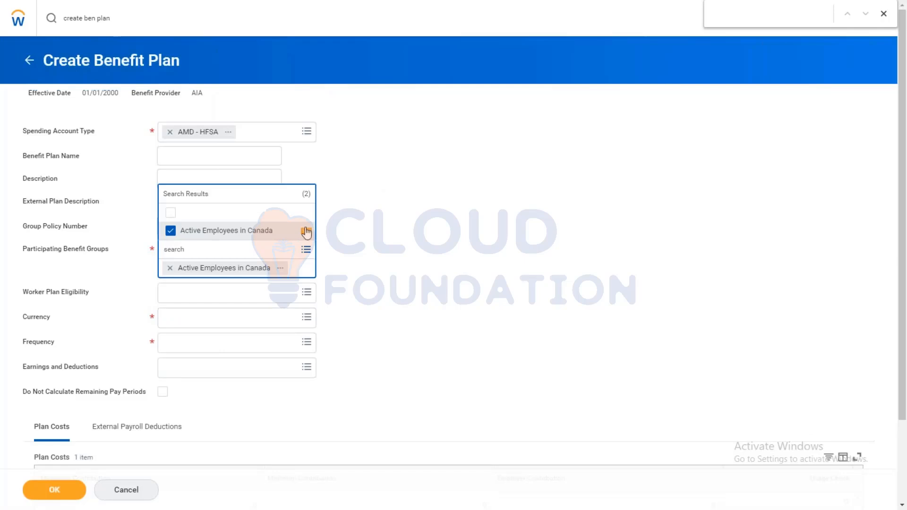
mouse_move(306, 232)
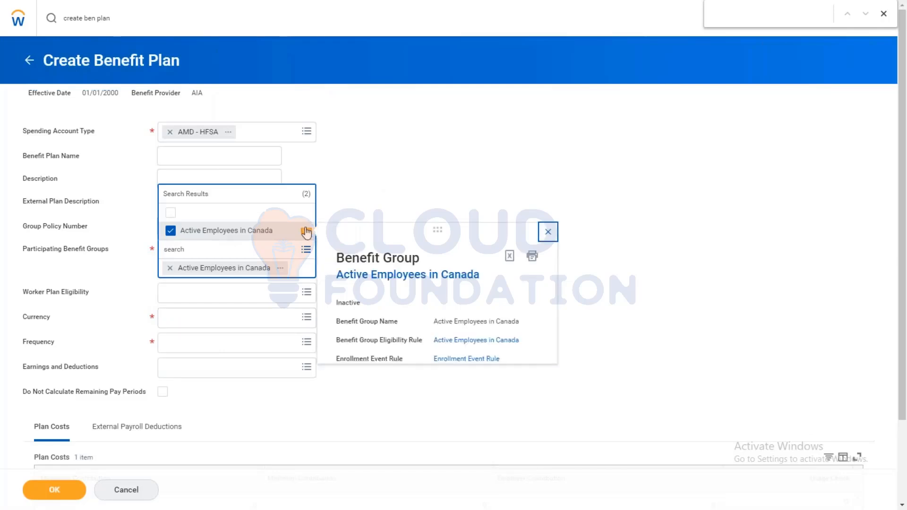
click(548, 231)
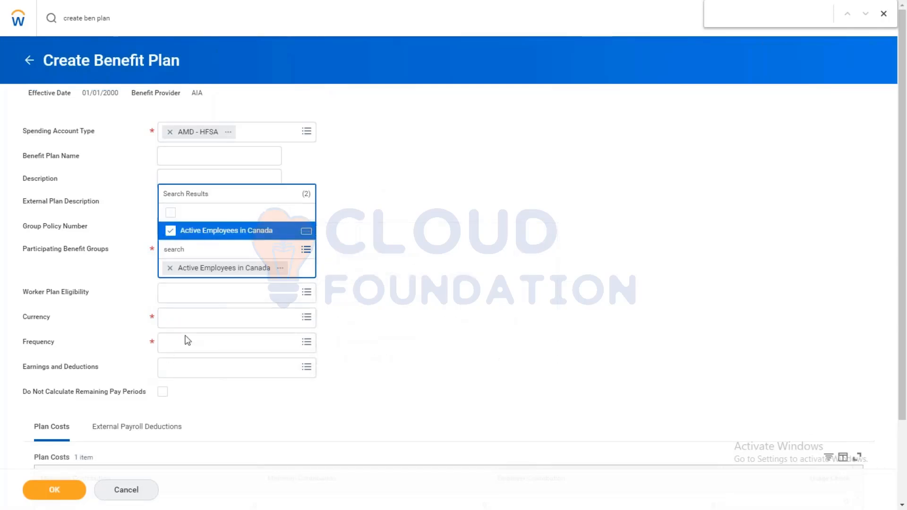
Step: Set the plan's currency to CAD and its frequency to Annual
click(169, 322)
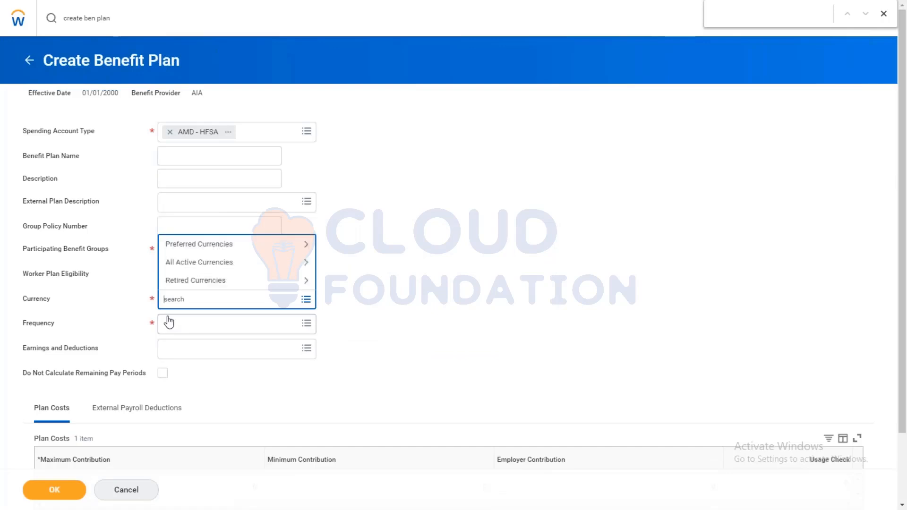
text(cad)
key(Return)
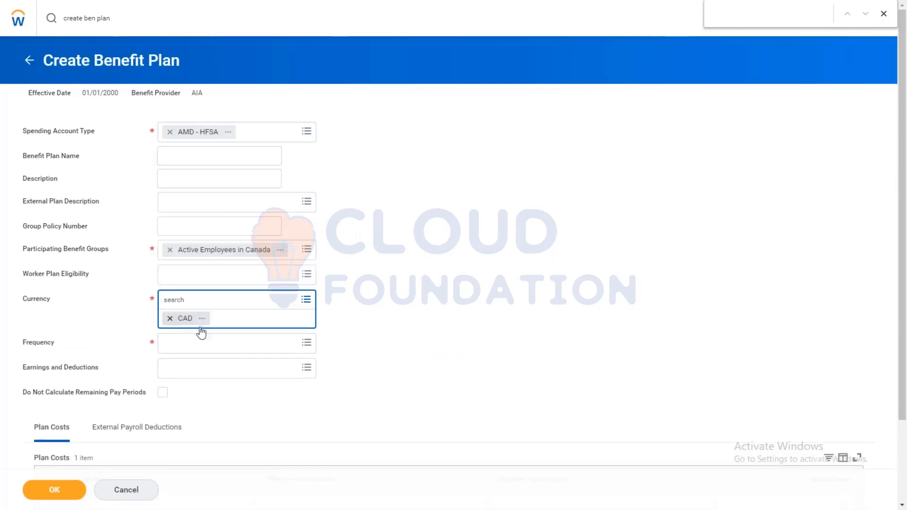
click(191, 350)
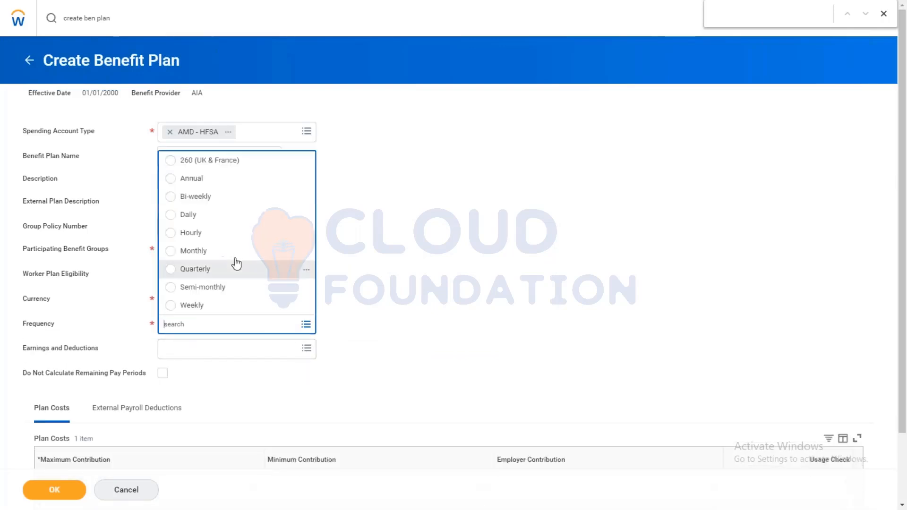
click(191, 179)
Step: Enter a maximum contribution of 1,000 and a minimum contribution of 10 in the plan costs, and submit the plan
scroll(108, 428, down, 3)
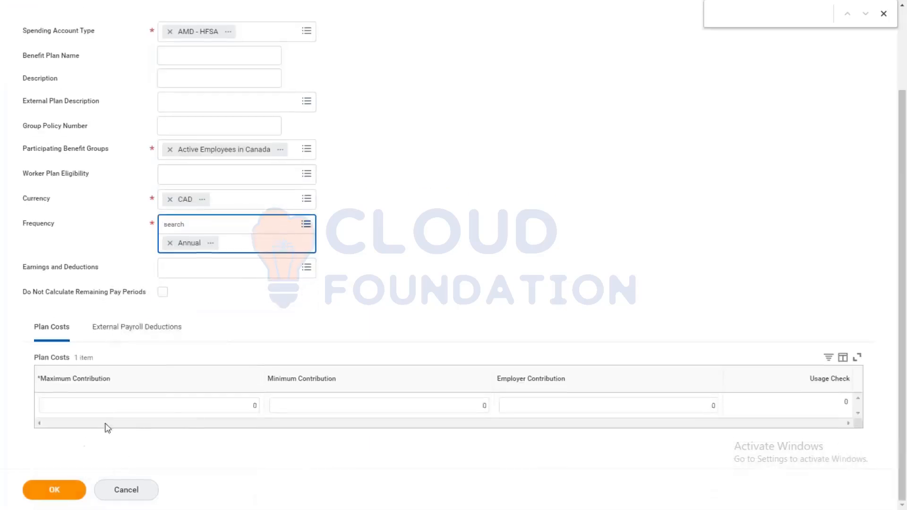
click(239, 400)
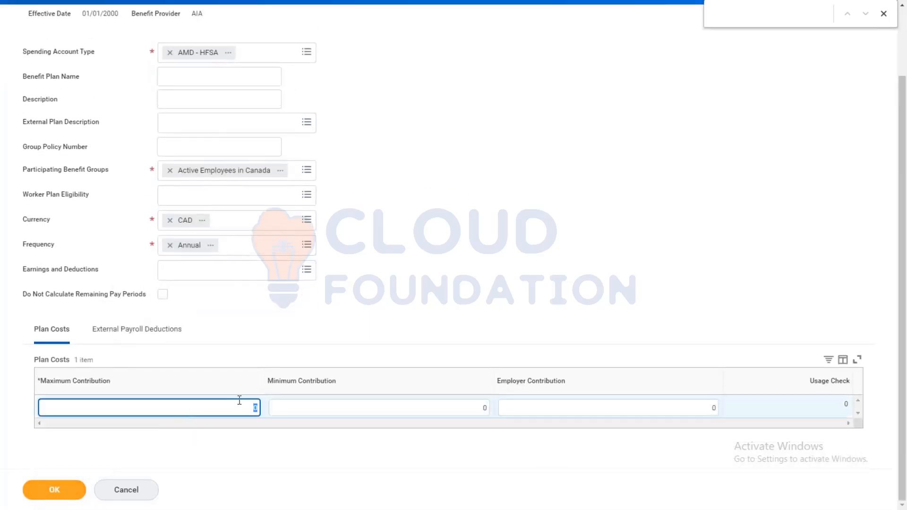
click(484, 408)
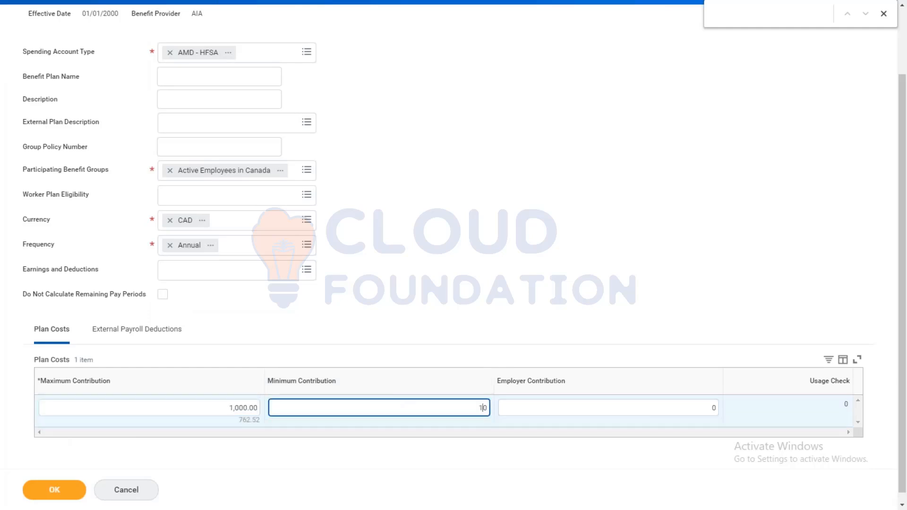
text(1)
click(54, 490)
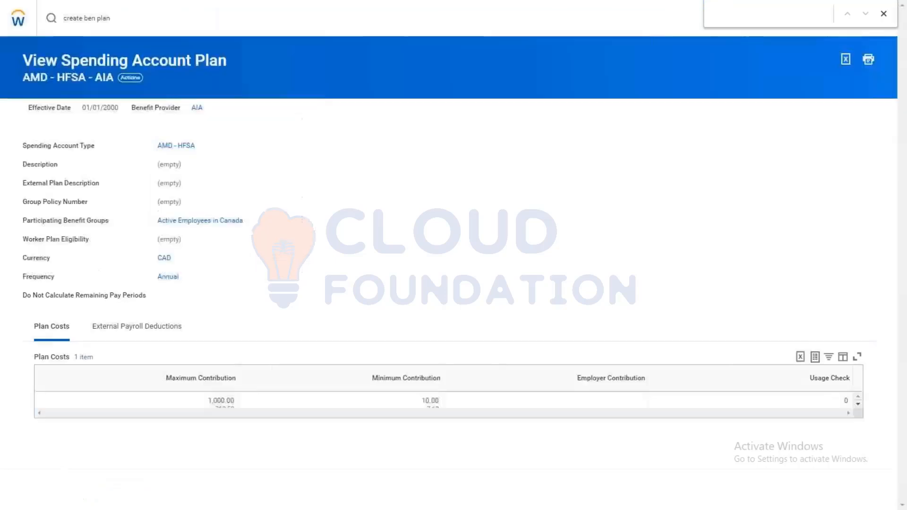
Step: Start initiating open enrollment for the benefit group Active Employees in Canada
click(112, 22)
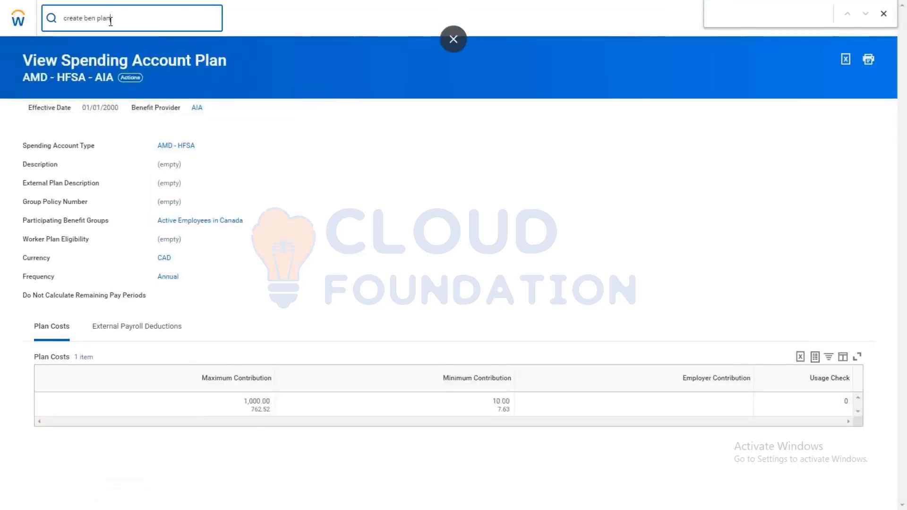
key(BackSpace)
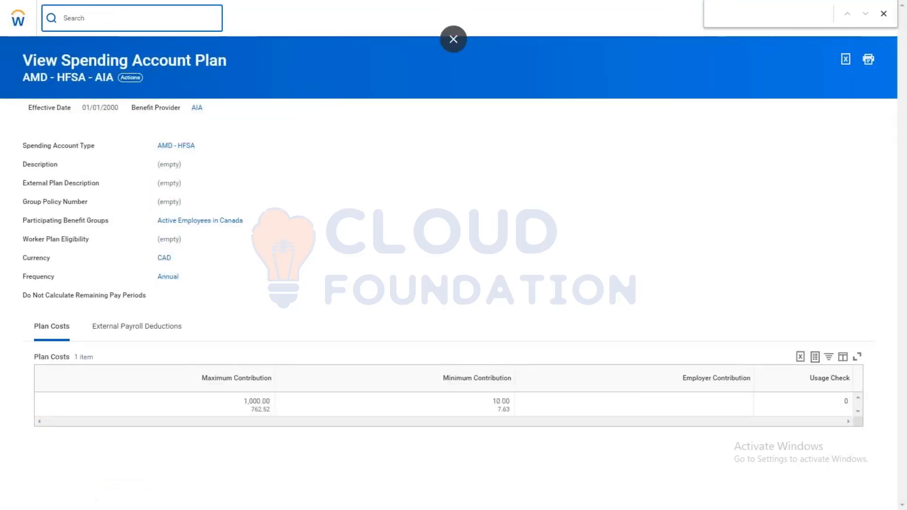
text(ini open enrol)
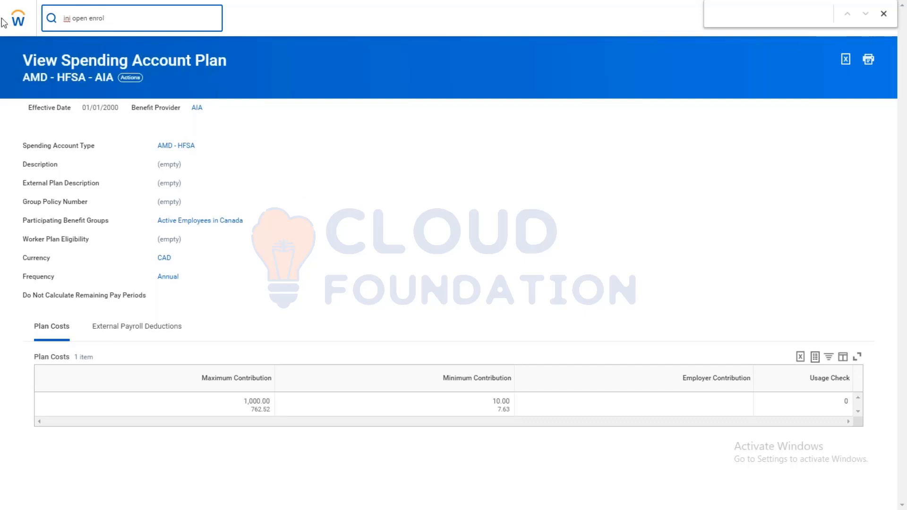
click(84, 56)
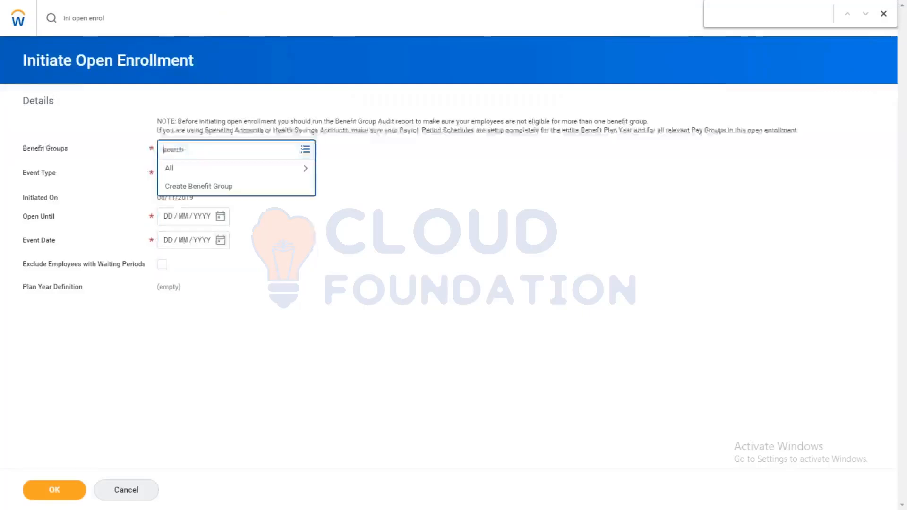
text(can)
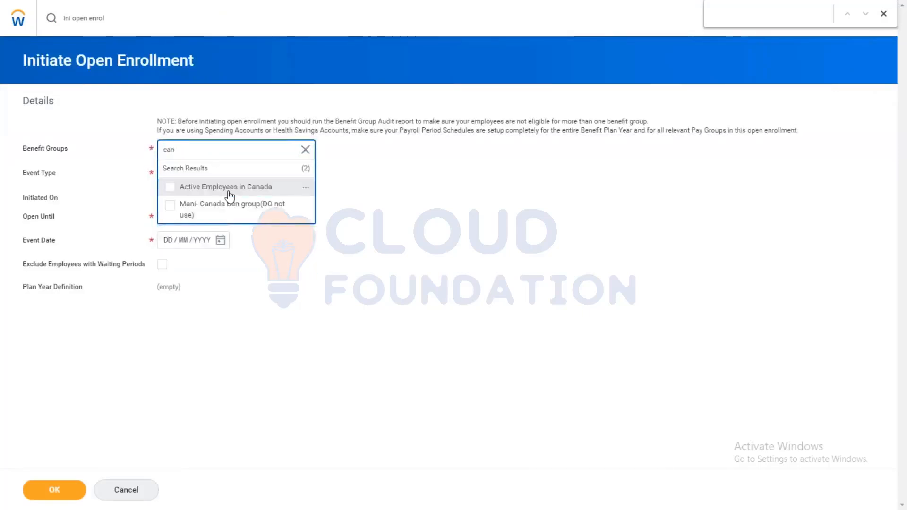
click(230, 193)
click(222, 192)
Step: Look through the active open enrollment event types for an AMD event type
click(194, 174)
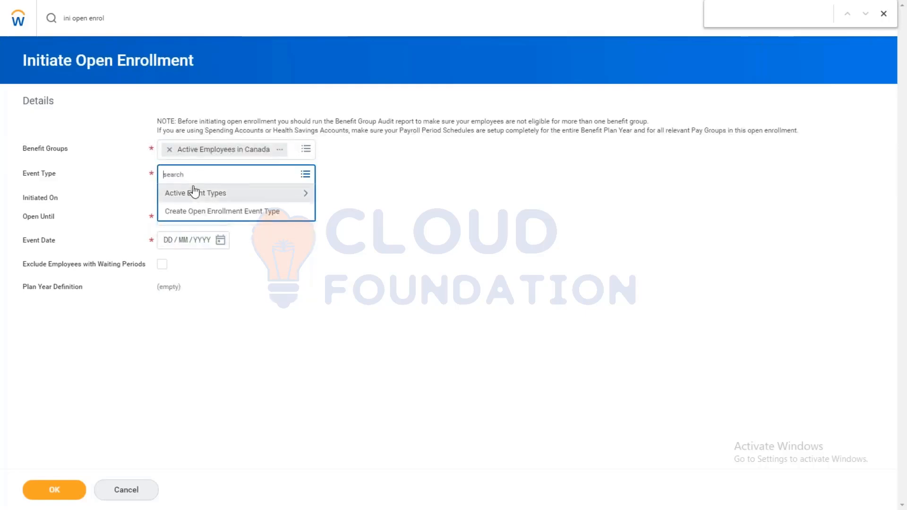
text(ope)
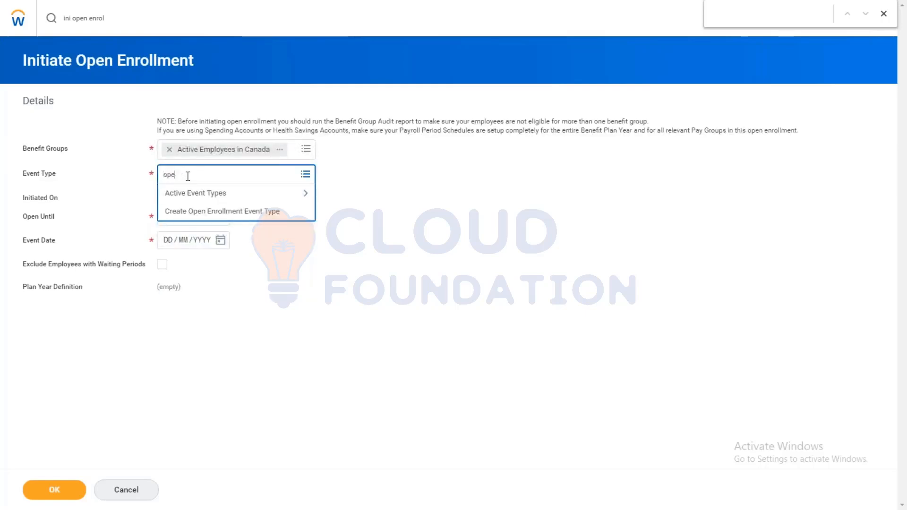
key(BackSpace)
key(BackSpace)
key(BackSpace)
text(amd)
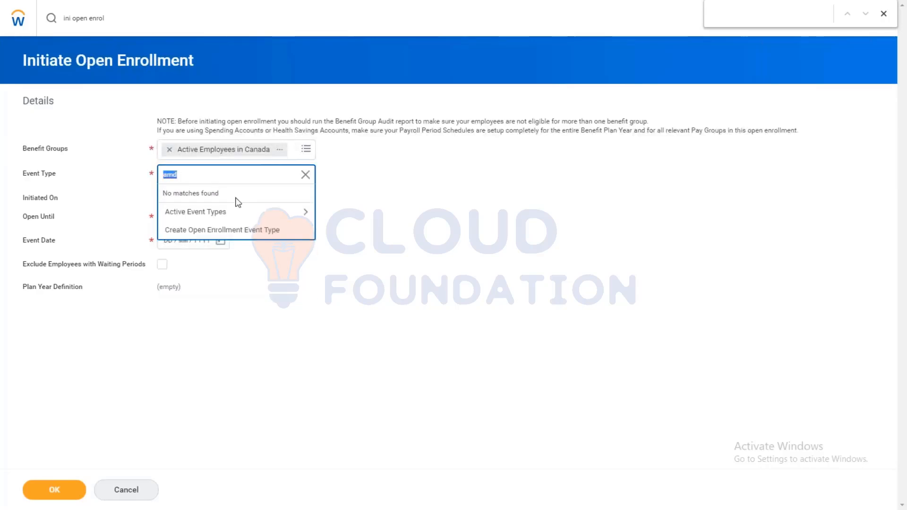
click(255, 212)
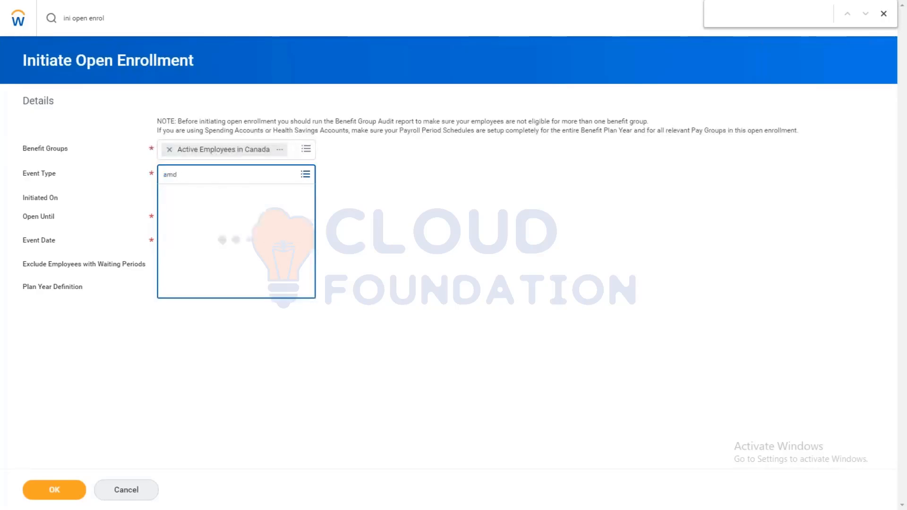
click(270, 306)
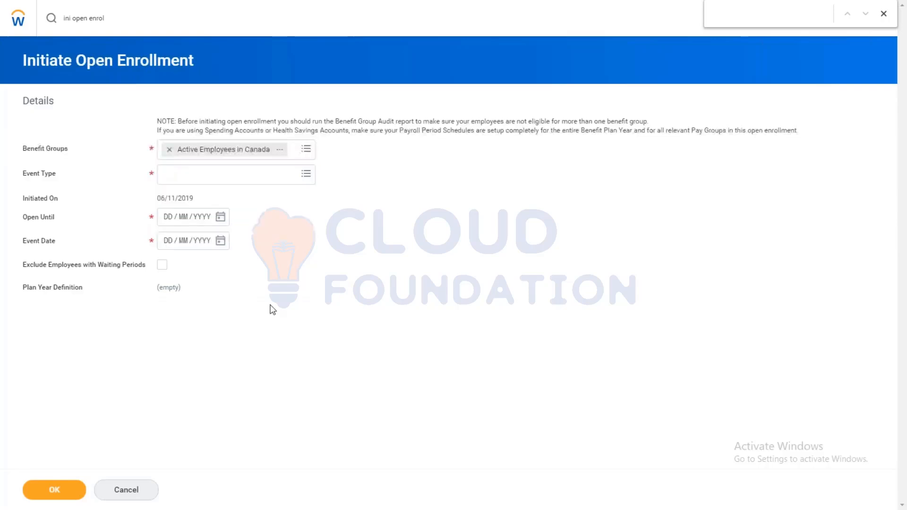
click(304, 180)
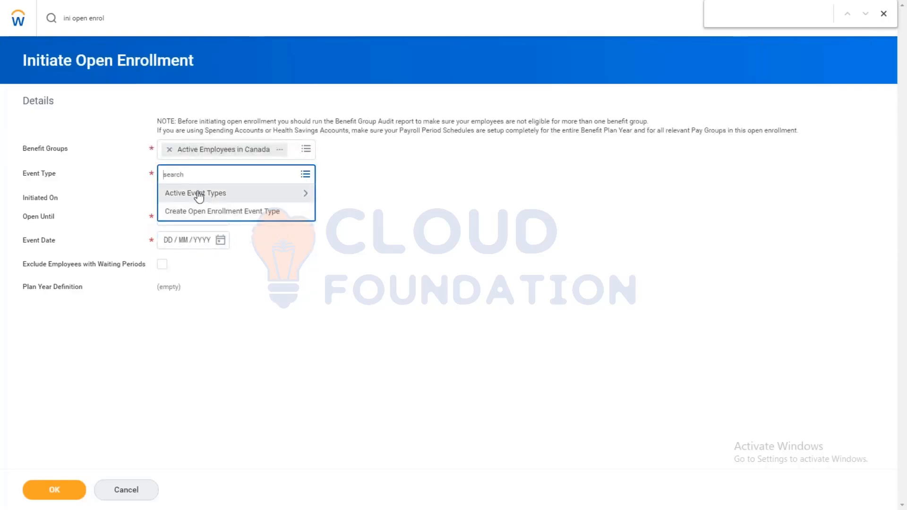
click(199, 195)
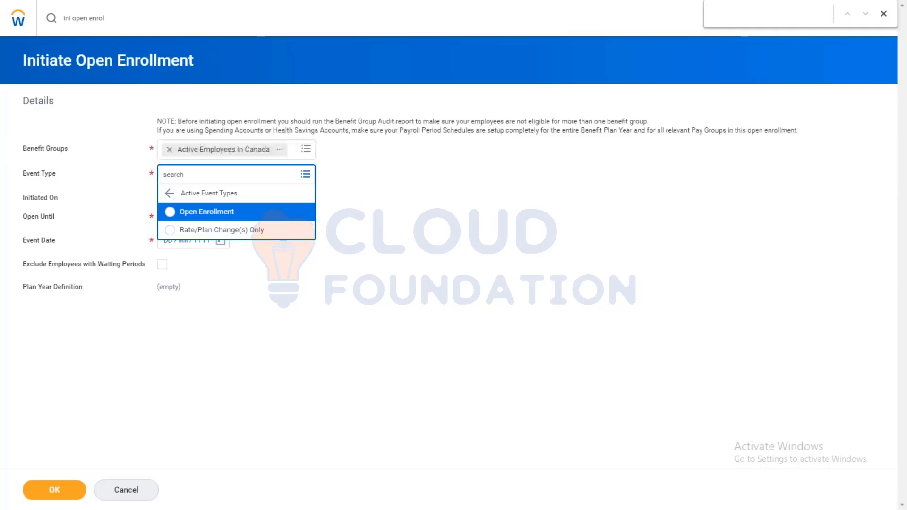
Step: Discard the open enrollment initiation and start a new open enrollment event type named "AMD - Open enrollment(CAN)"
click(115, 25)
text(create)
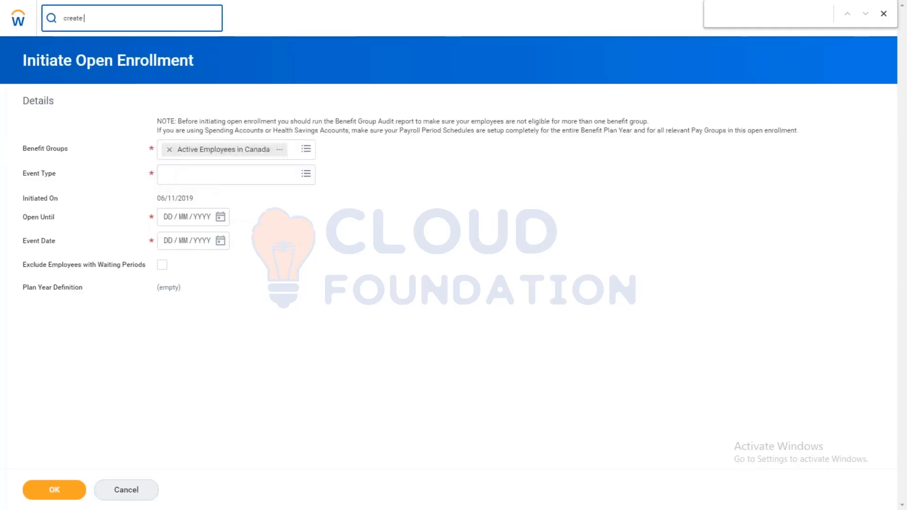
text( open enrol)
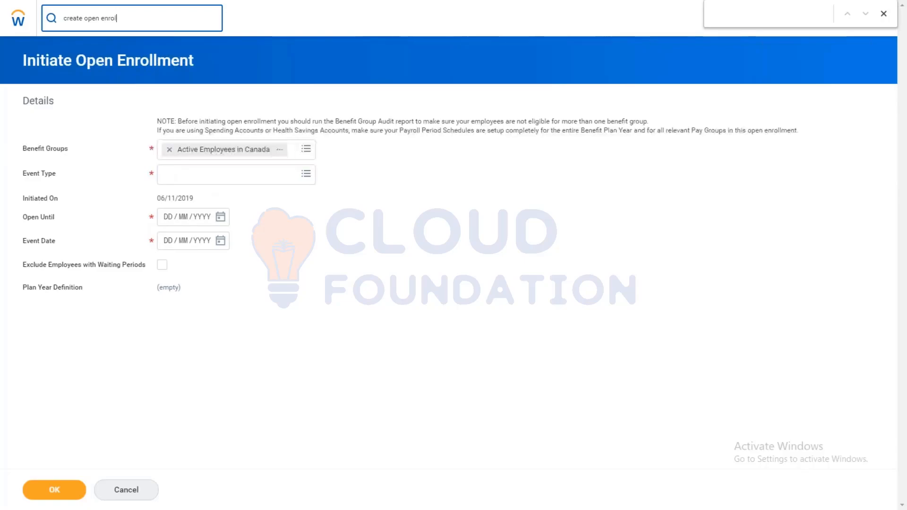
click(113, 56)
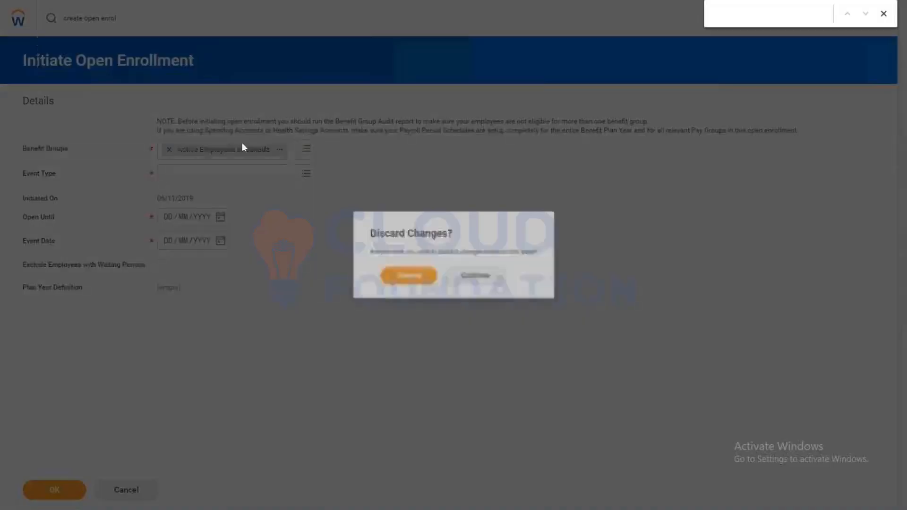
click(397, 275)
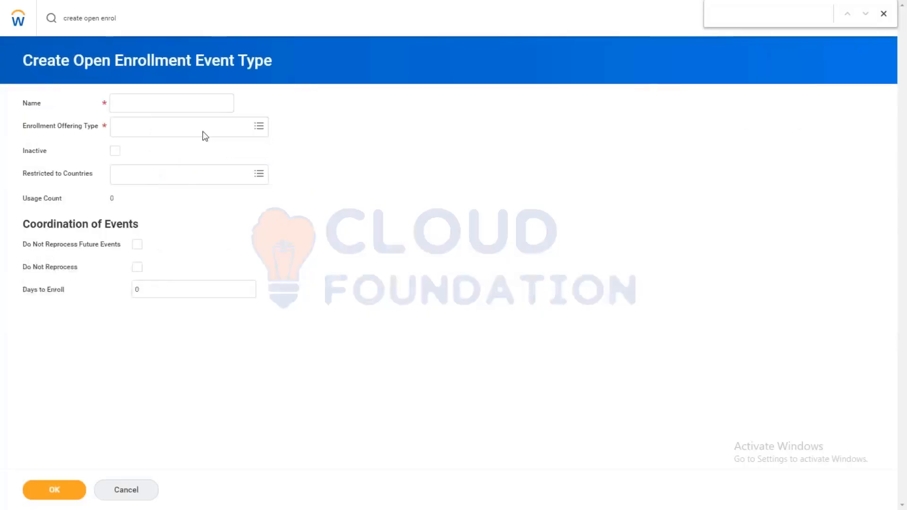
click(144, 105)
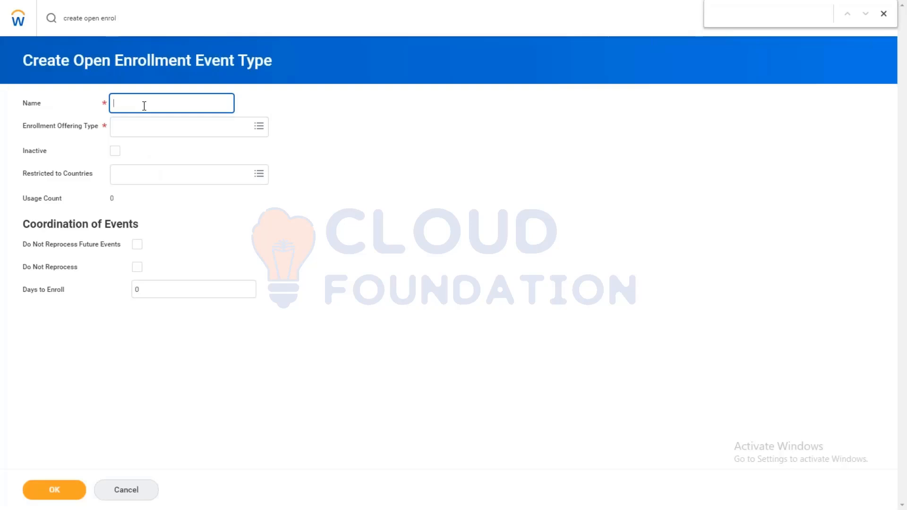
text(AMD - Open enrollment(CAN))
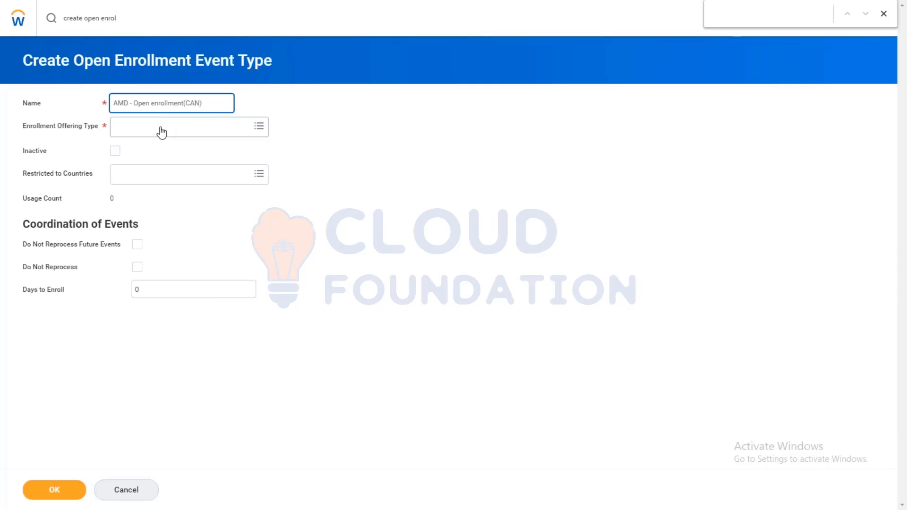
Step: Set the enrollment offering type to AMD - HFSA, restrict the event type to Canada, and submit it
click(161, 130)
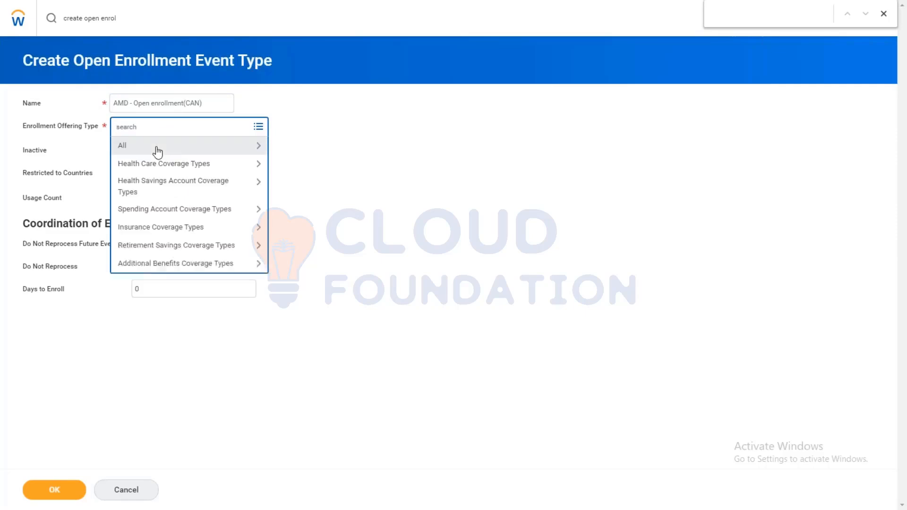
click(144, 208)
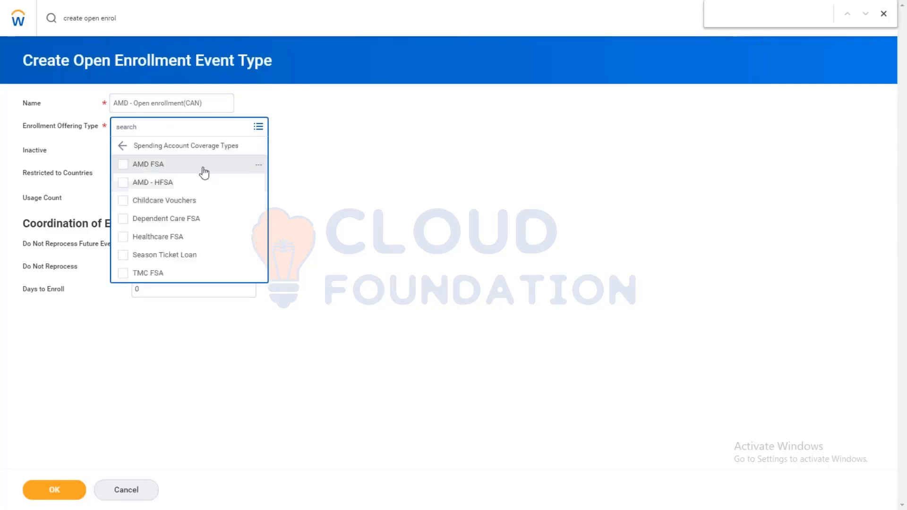
click(163, 186)
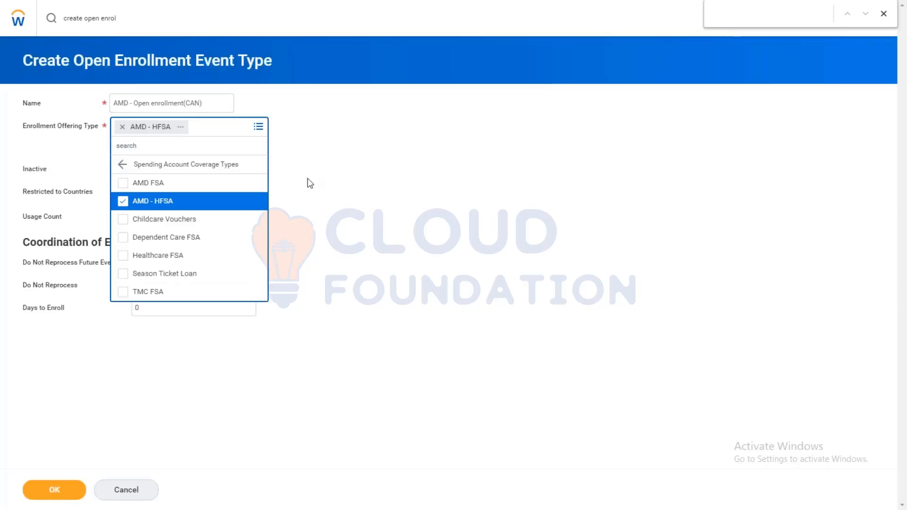
click(307, 182)
click(146, 179)
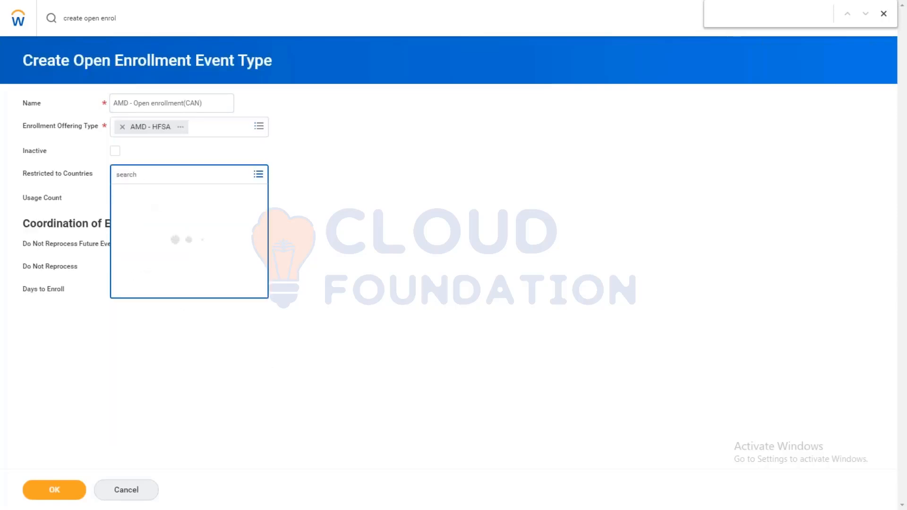
text(CAN)
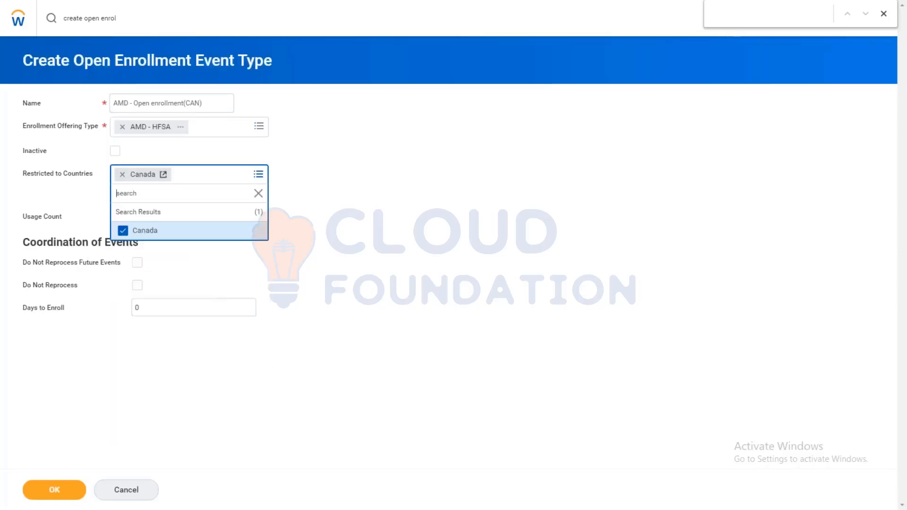
click(54, 490)
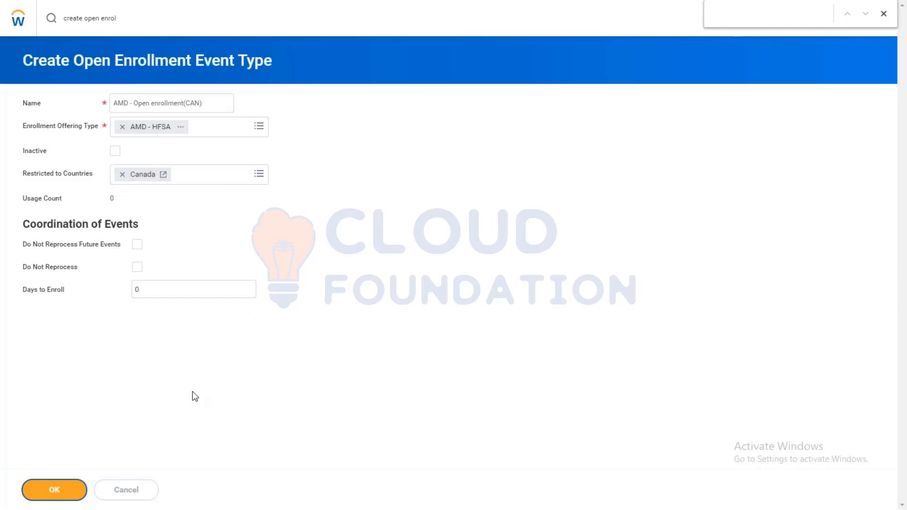
Step: Open the benefit plan year definition AMD - Open Enrollment for editing
click(127, 20)
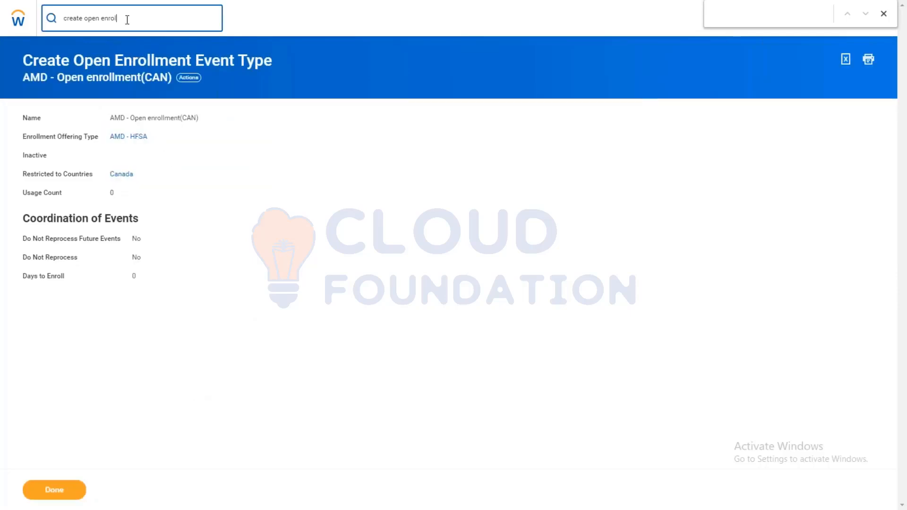
key(ctrl+a)
text(EDIT PLAN YEAR DEF)
key(Return)
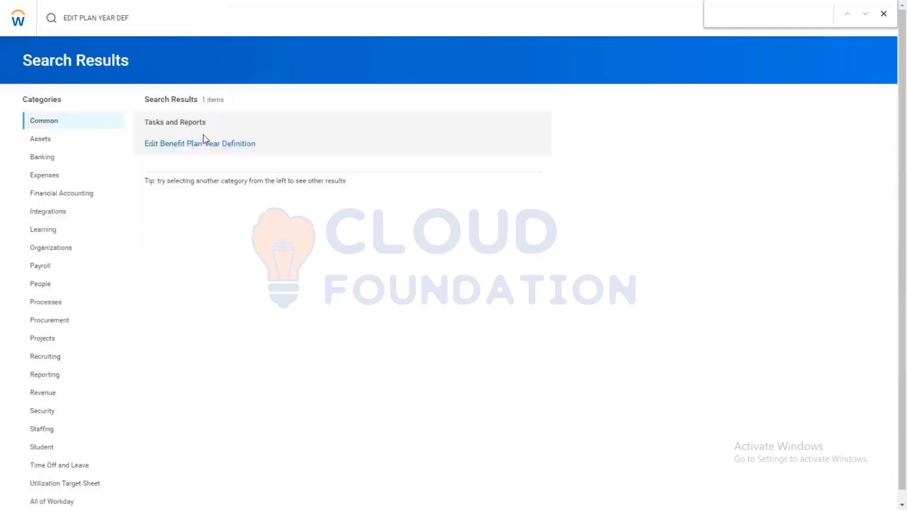
click(174, 144)
click(156, 105)
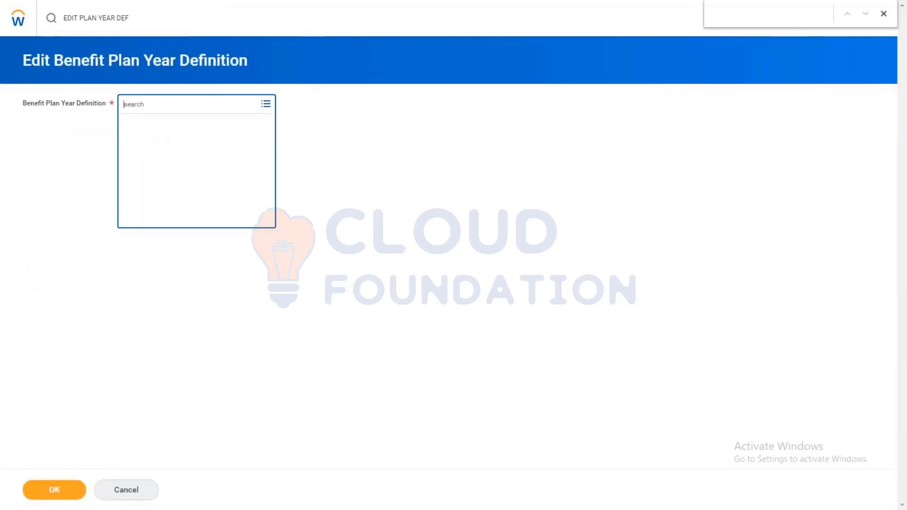
text(AMD)
key(Return)
click(60, 492)
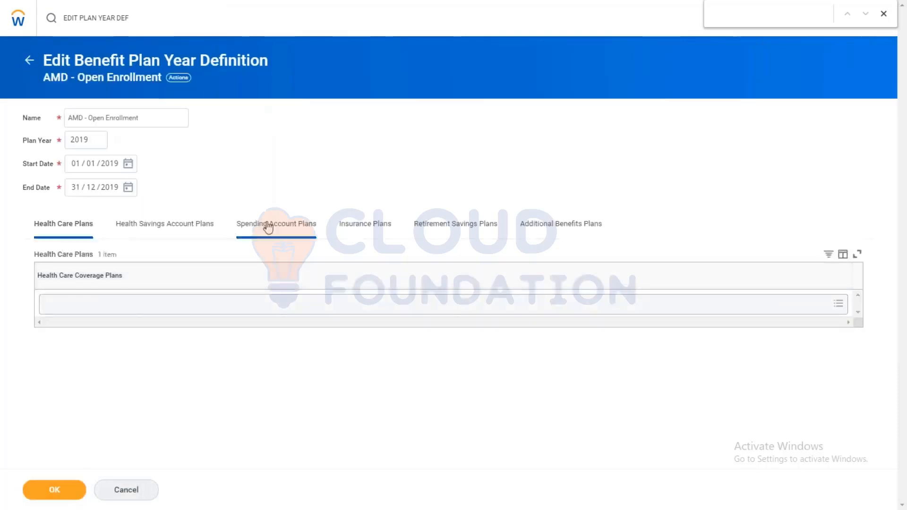
Step: Add AMD - HFSA - AIA to the plan year definition's spending account plans and save the definition
click(266, 227)
click(50, 305)
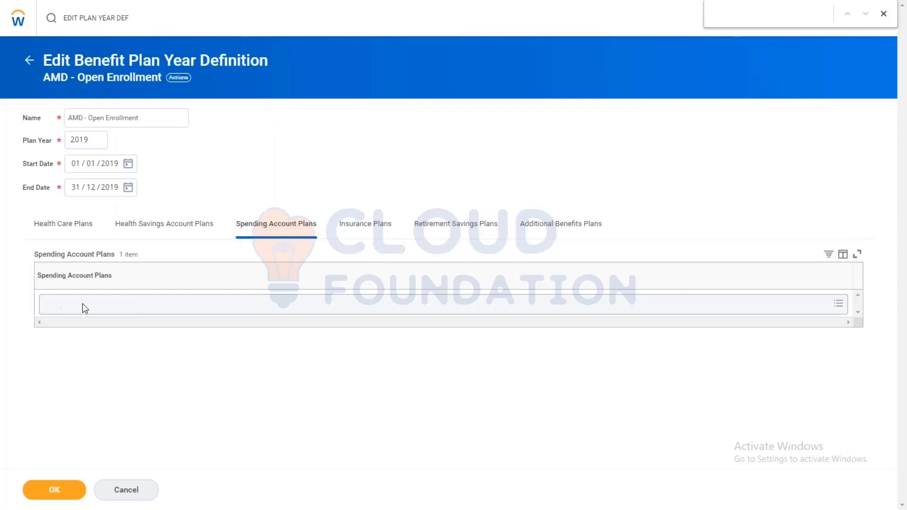
click(82, 303)
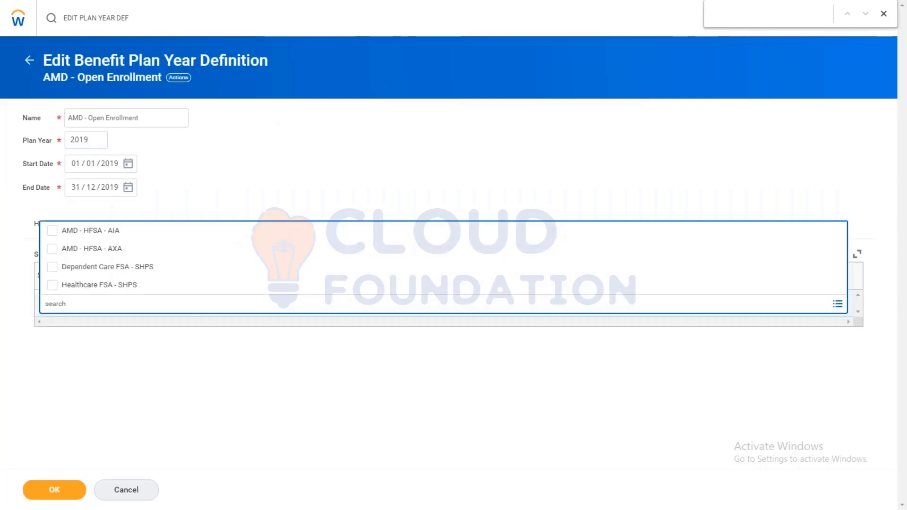
click(105, 236)
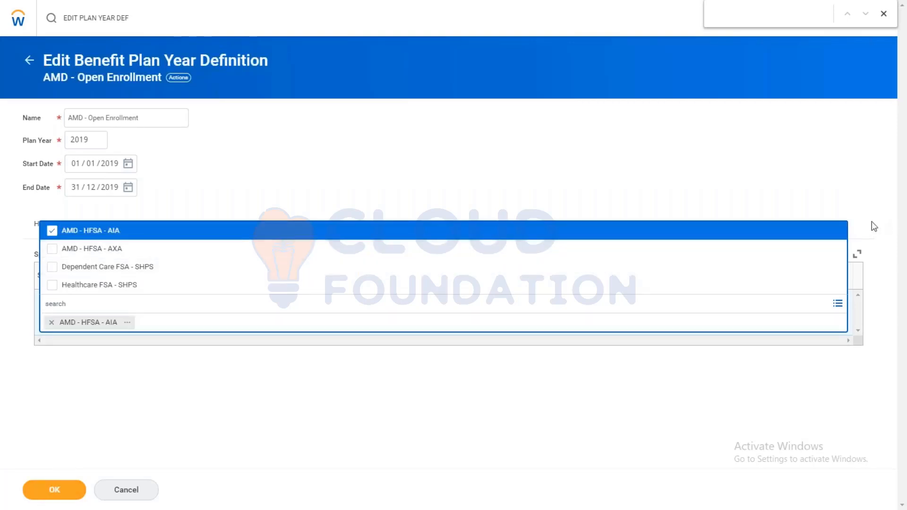
click(838, 232)
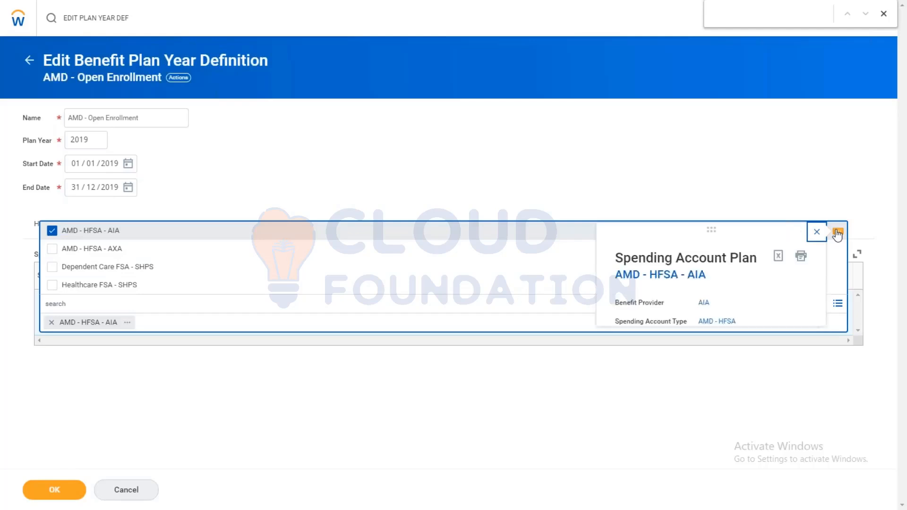
click(62, 491)
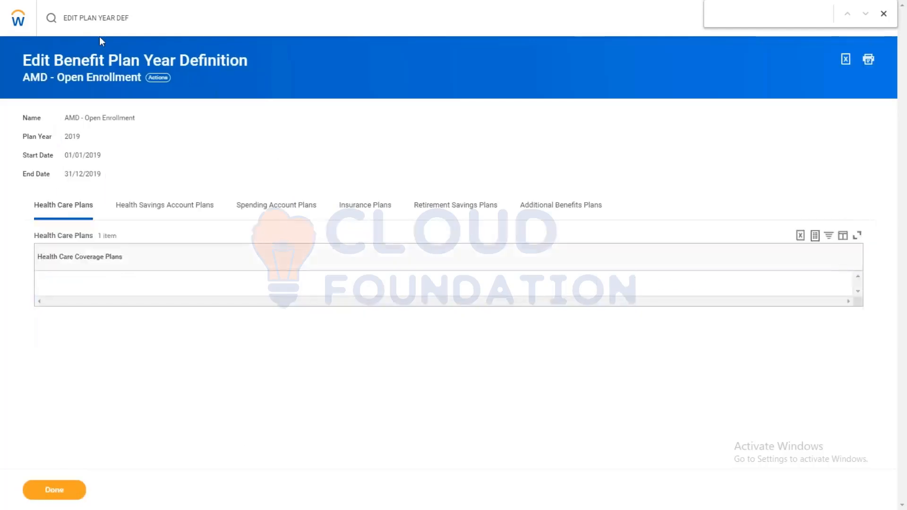
Step: Start initiating open enrollment for the Active Employees in Canada benefit group with event type AMD - Open enrollment(CAN)
click(137, 15)
text(INI OPEN ENROLL)
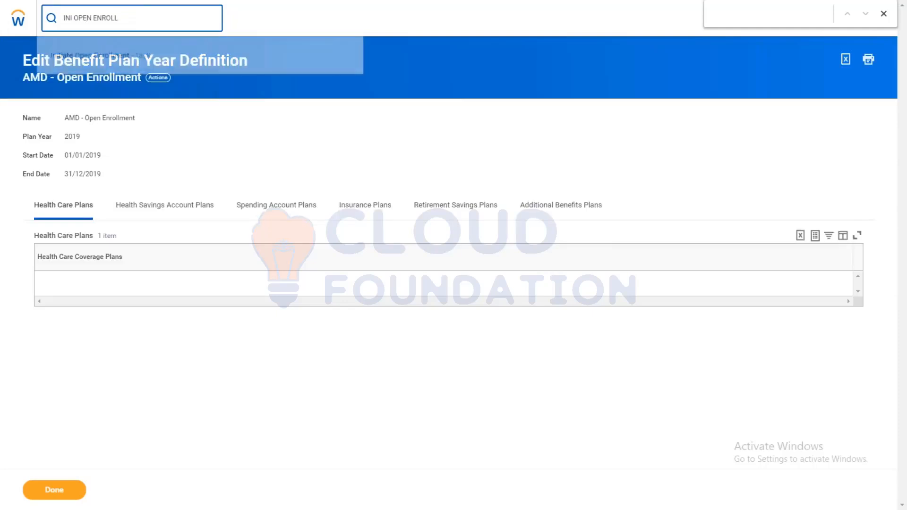
click(84, 56)
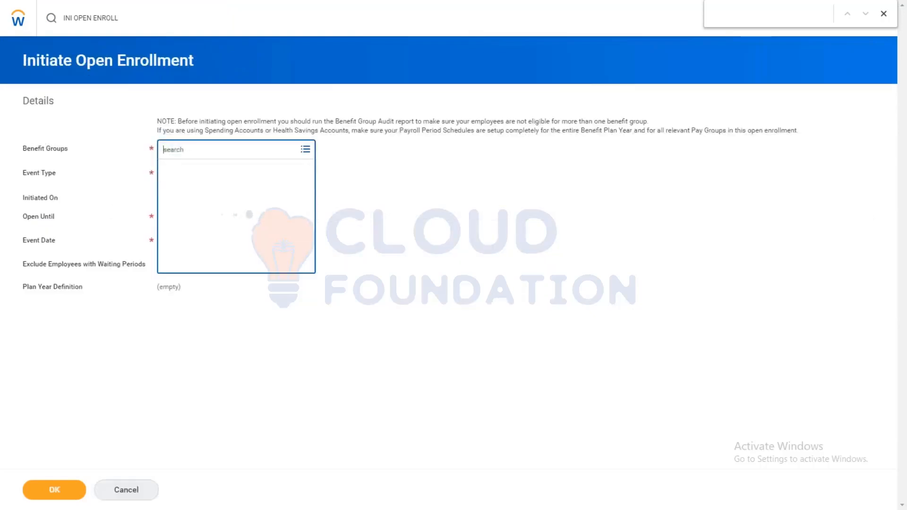
text(CAN)
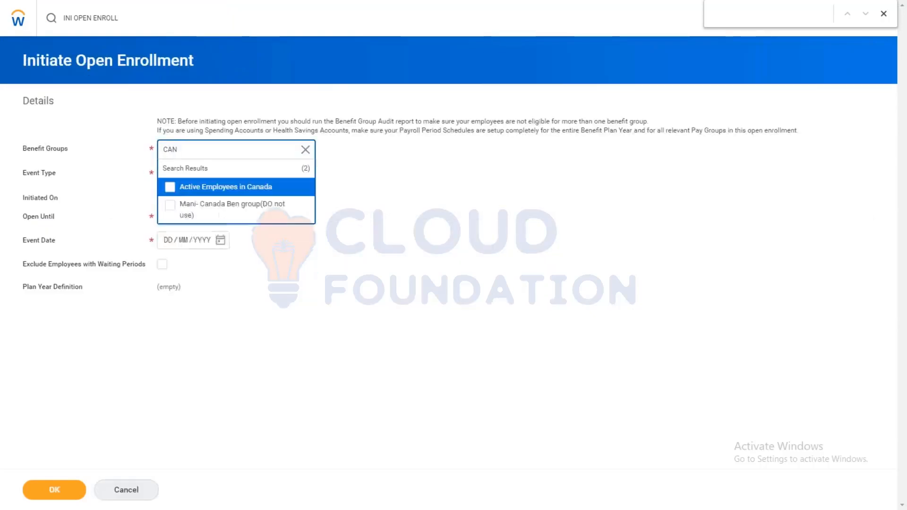
click(211, 188)
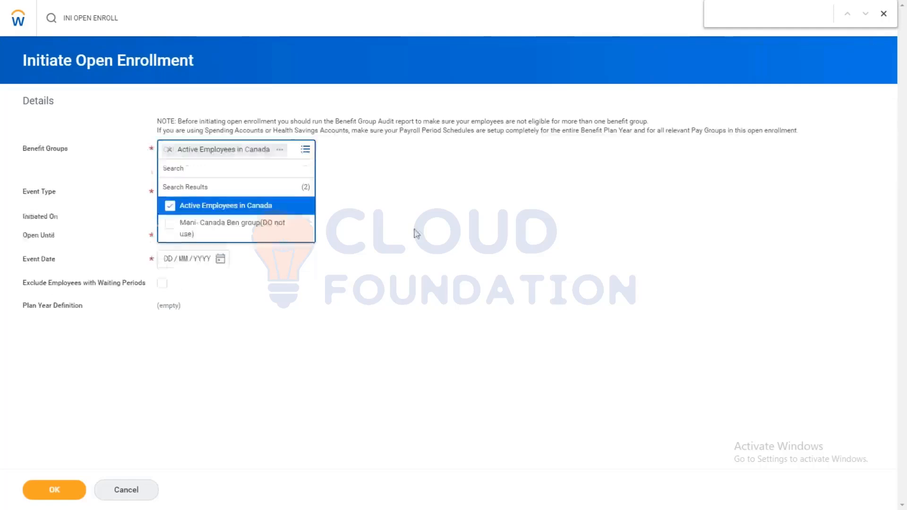
click(266, 169)
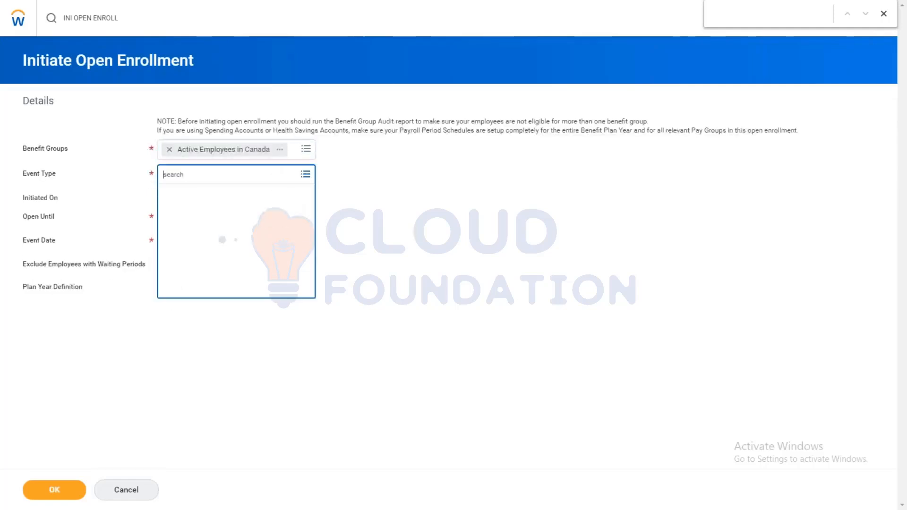
click(222, 192)
click(213, 216)
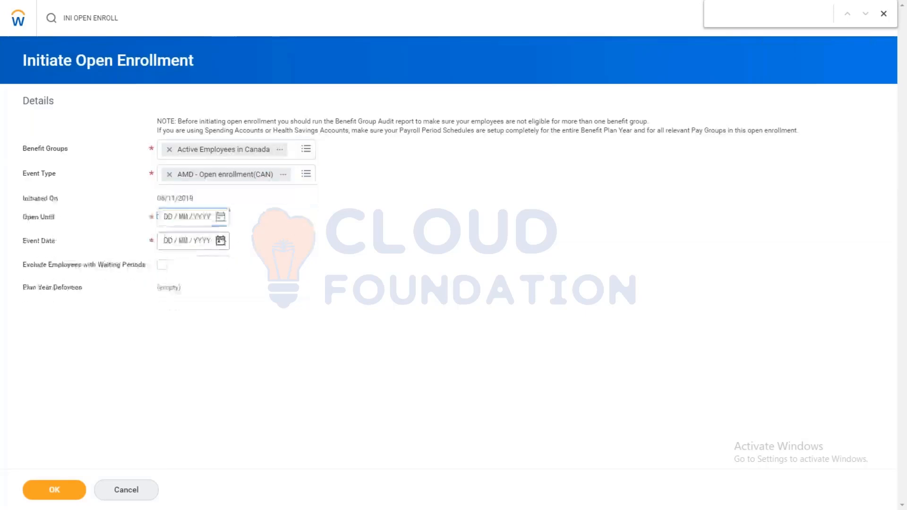
Step: Set Open Until to 30/11/2019 and the event date to 01/11/2019, and submit the open enrollment initiation
click(220, 217)
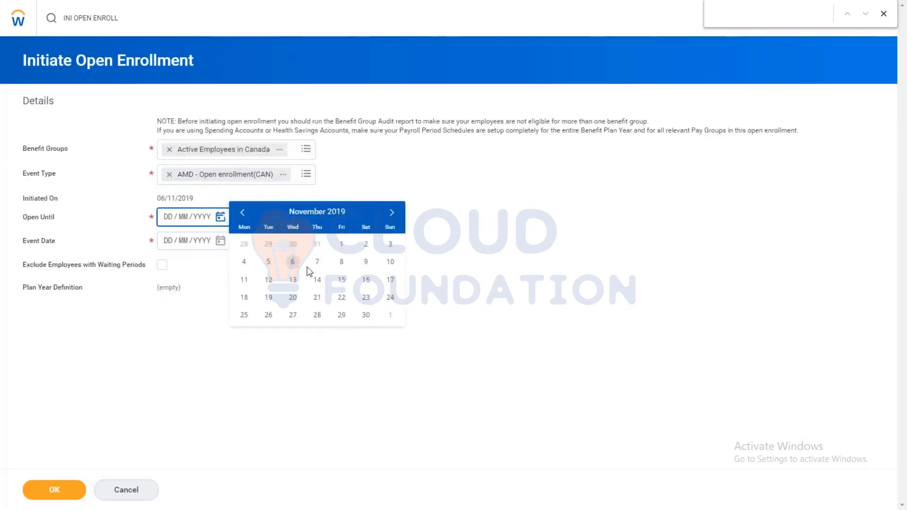
click(366, 315)
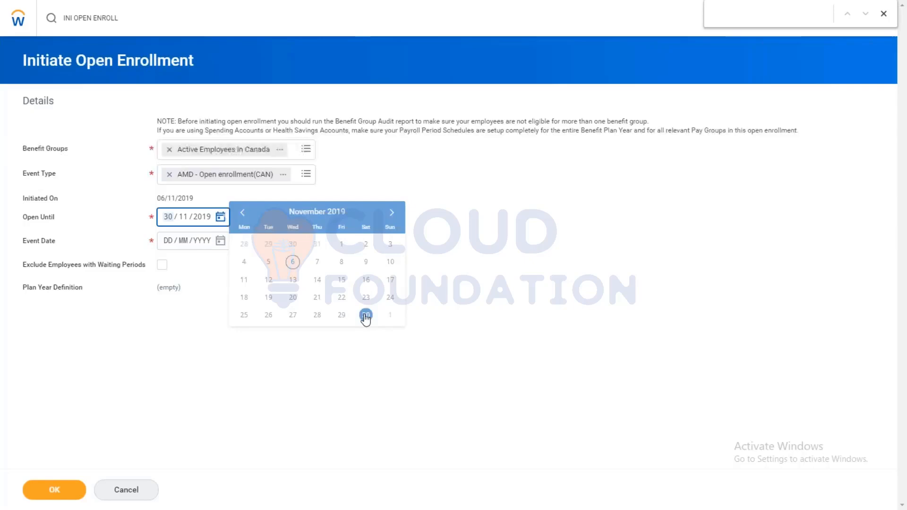
click(220, 241)
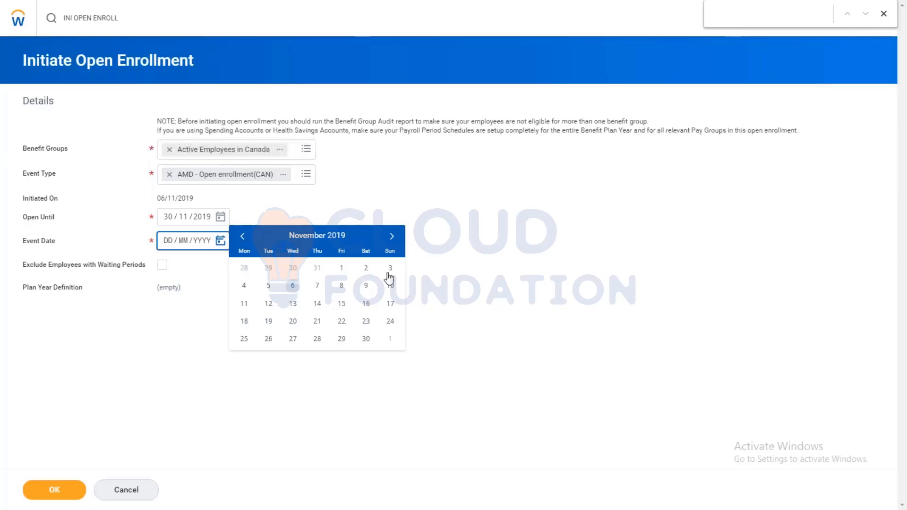
click(342, 269)
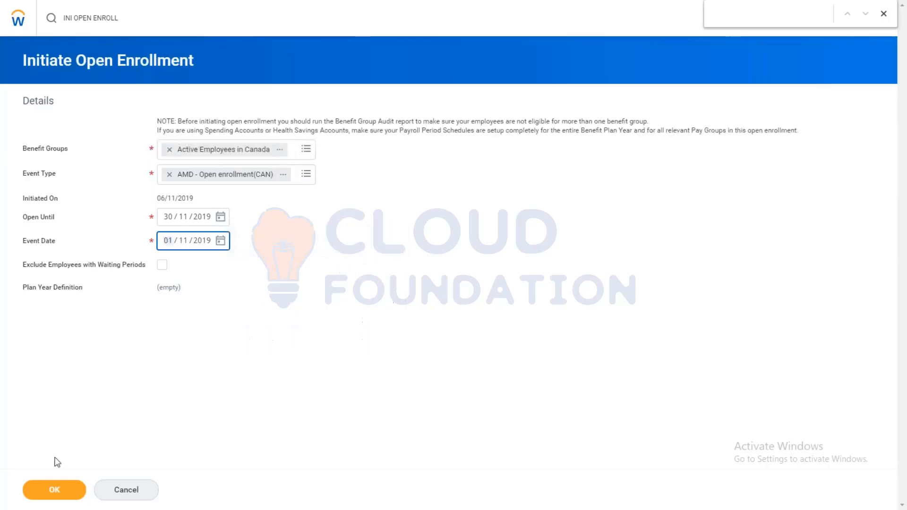
click(49, 487)
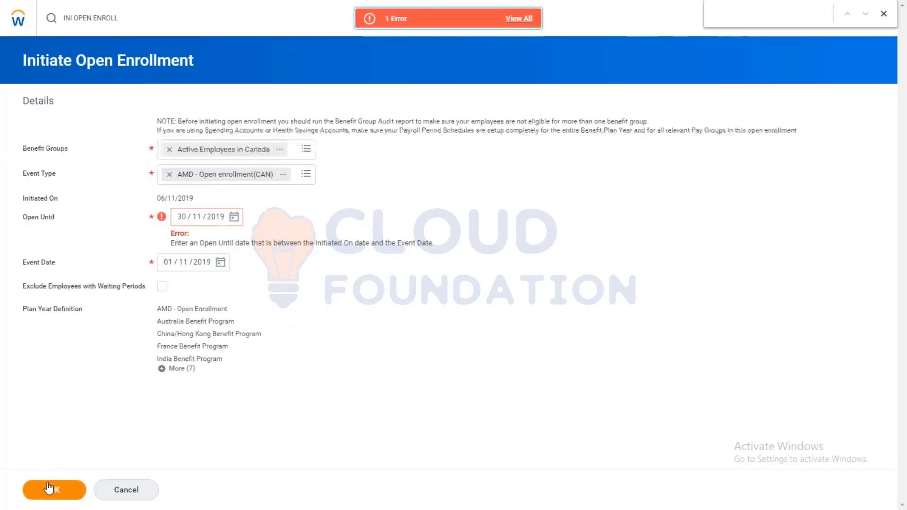
Step: Set the event date to 03/12/2019 and resubmit the open enrollment initiation
click(235, 219)
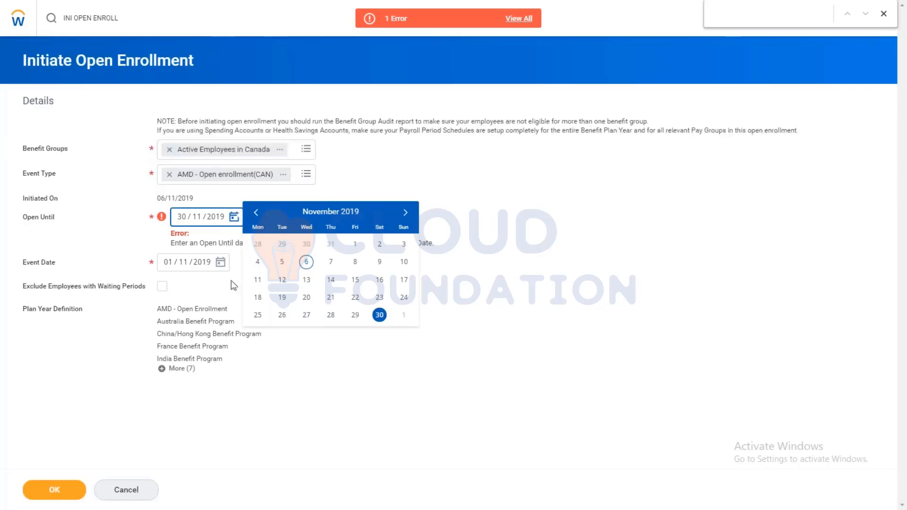
click(220, 262)
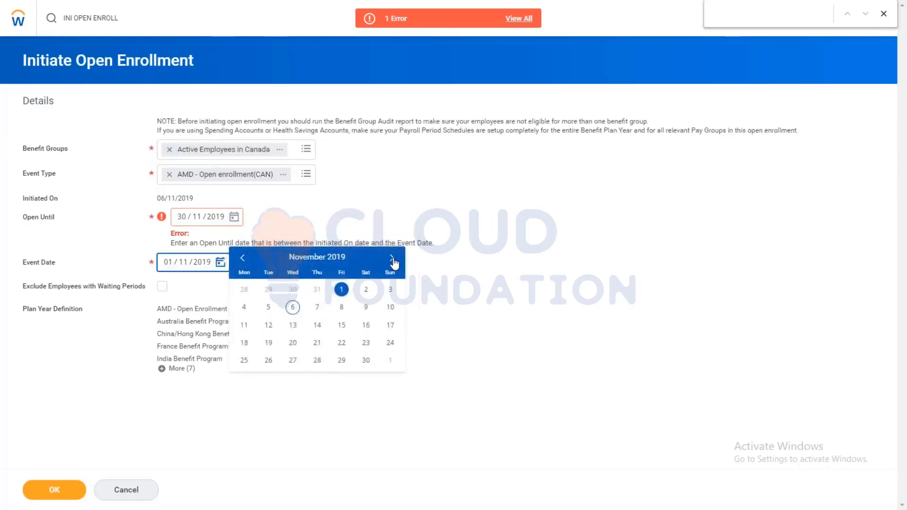
click(393, 259)
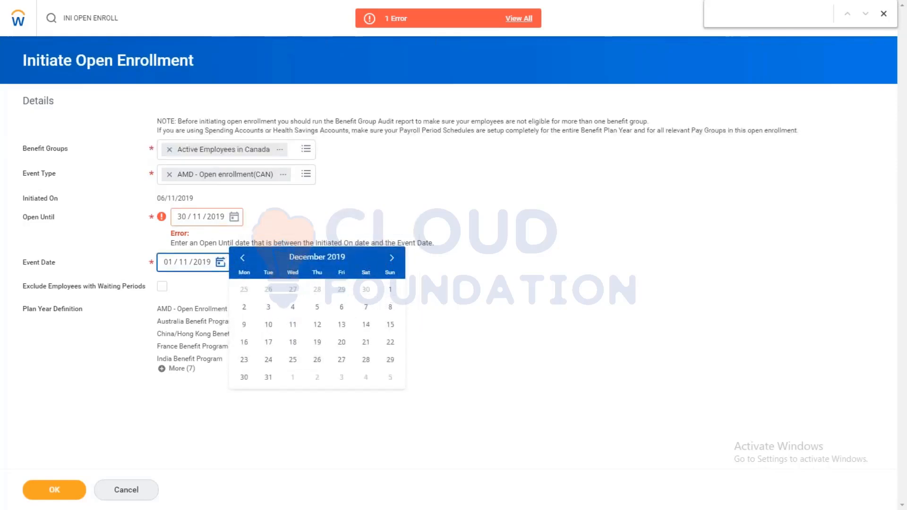
click(269, 307)
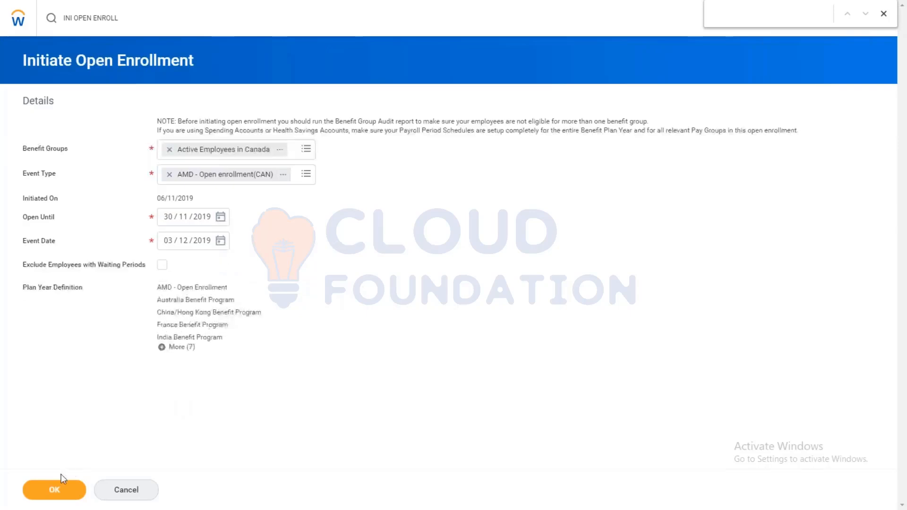
click(50, 483)
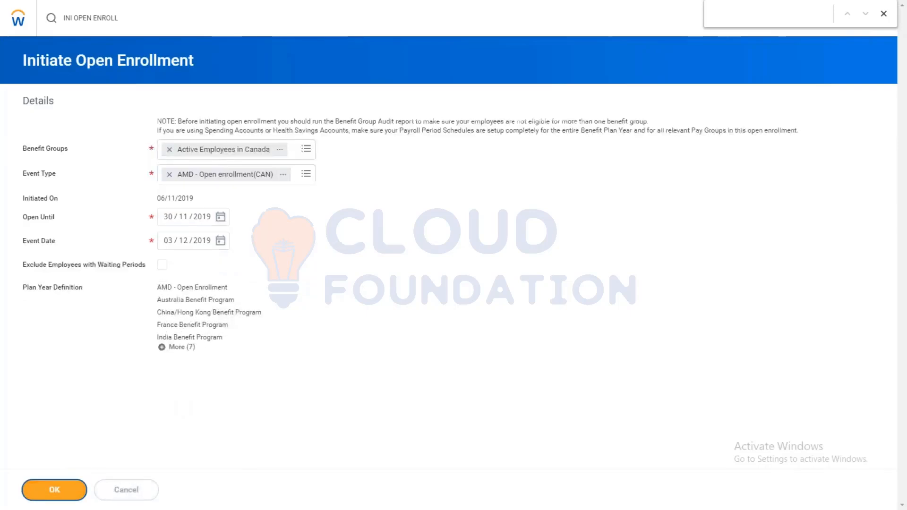
click(53, 489)
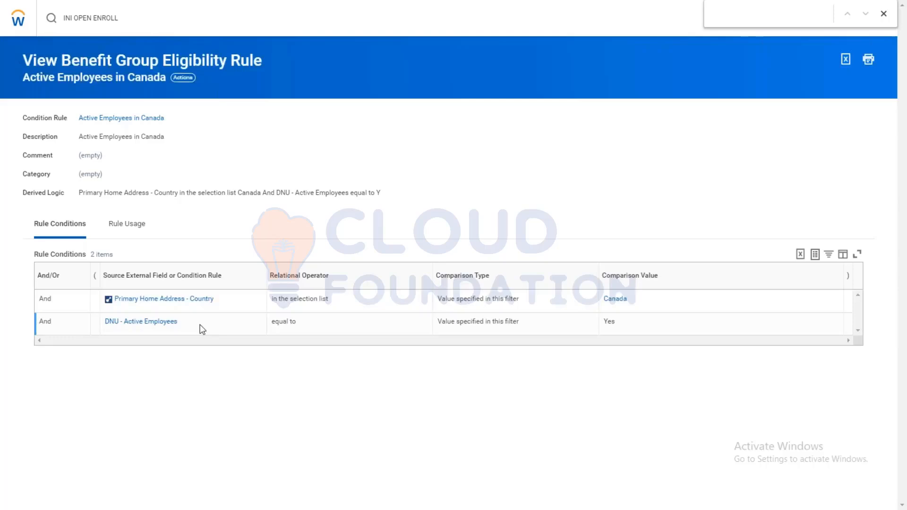
Step: Remove the DNU - Active Employees condition from the Active Employees in Canada eligibility rule and save the rule
click(183, 79)
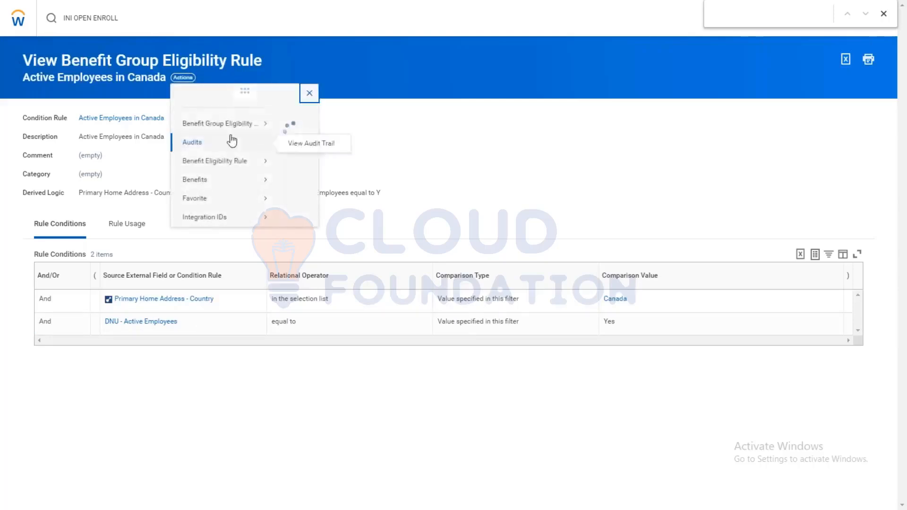
mouse_move(245, 133)
click(296, 138)
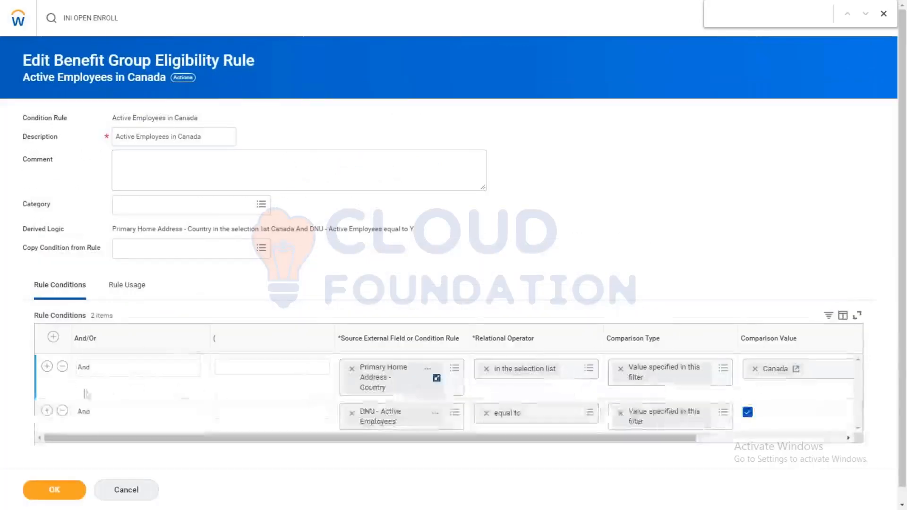
click(62, 411)
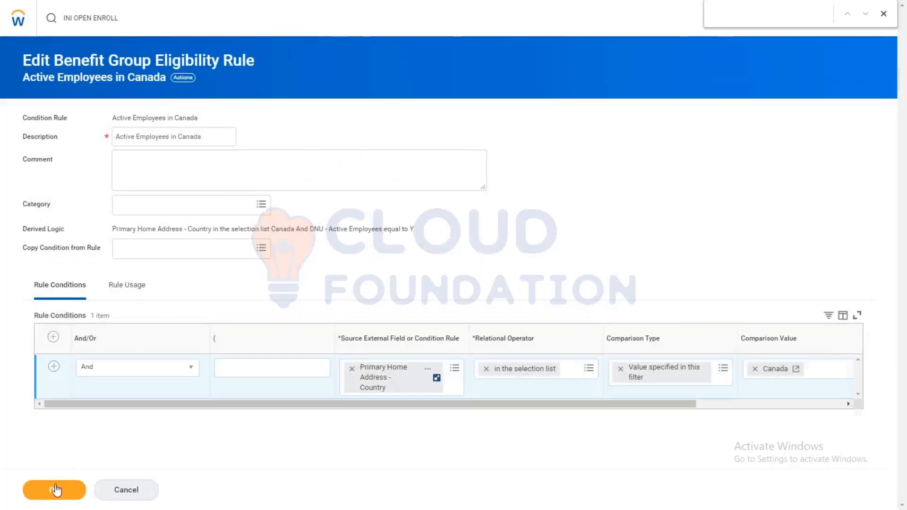
click(53, 492)
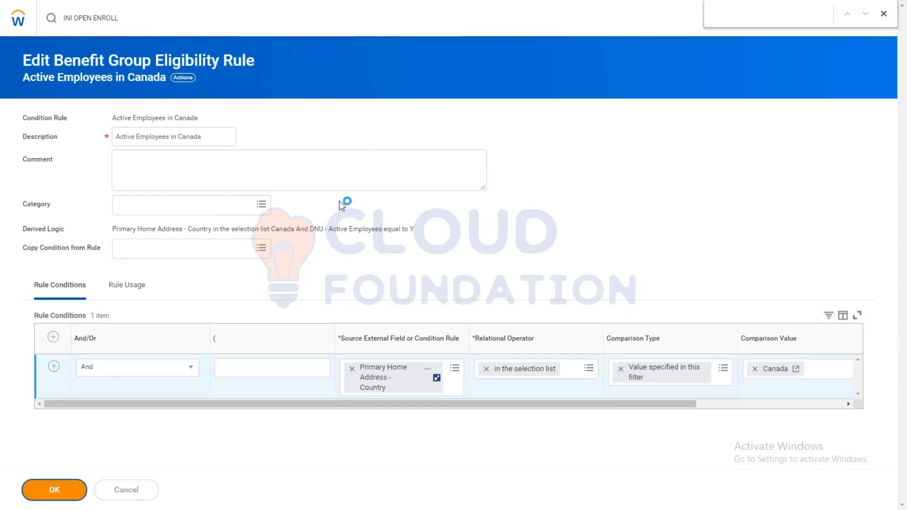
Step: Search for "FIND WORKER" and open the Find Workers report
click(124, 19)
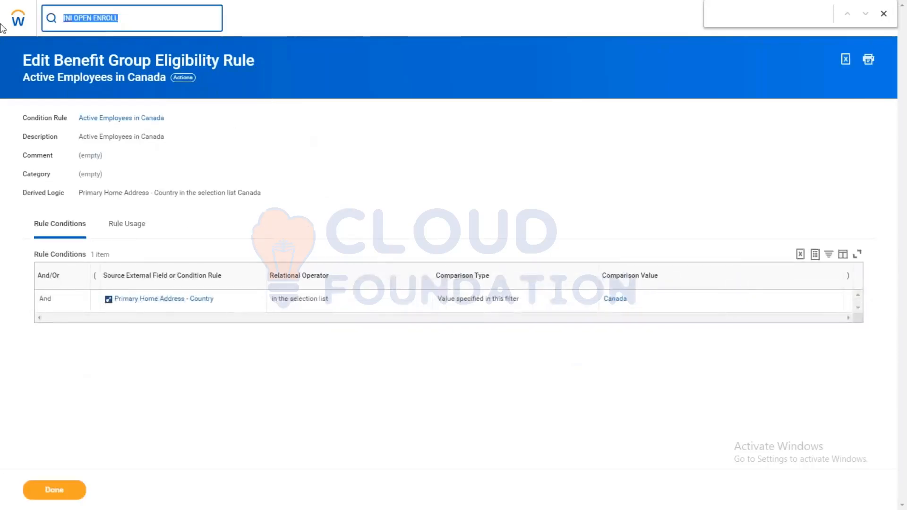
text(FiND)
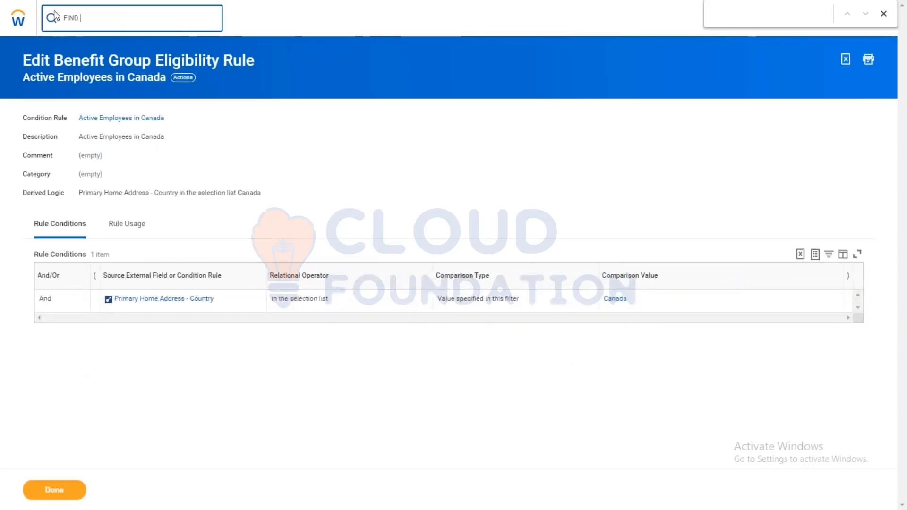
right_click(187, 77)
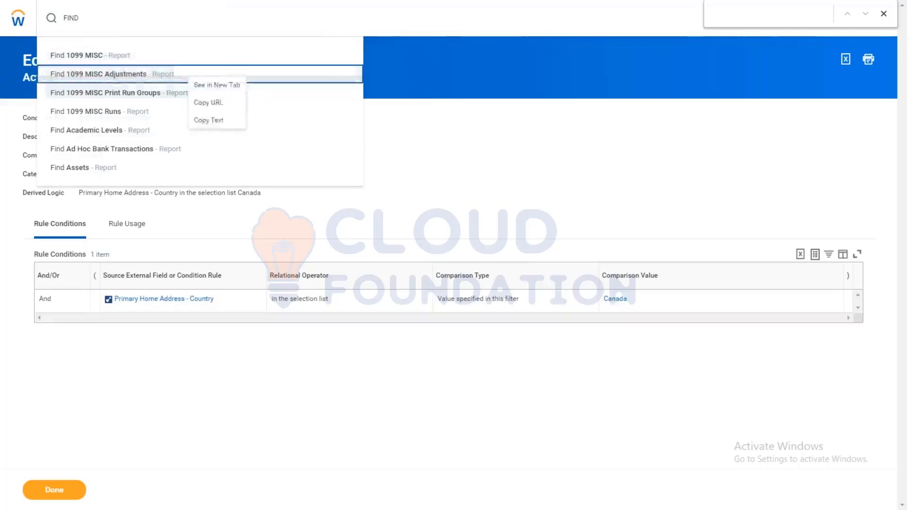
click(223, 89)
click(184, 78)
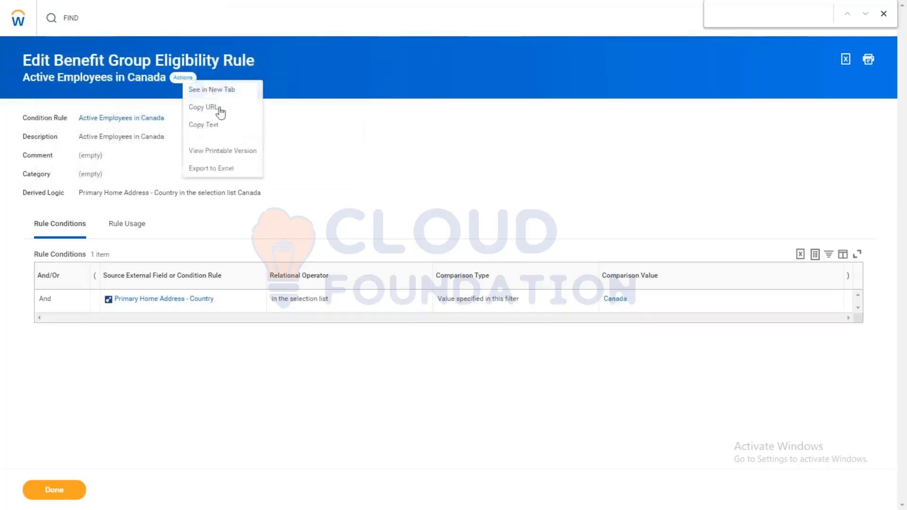
click(212, 125)
click(104, 27)
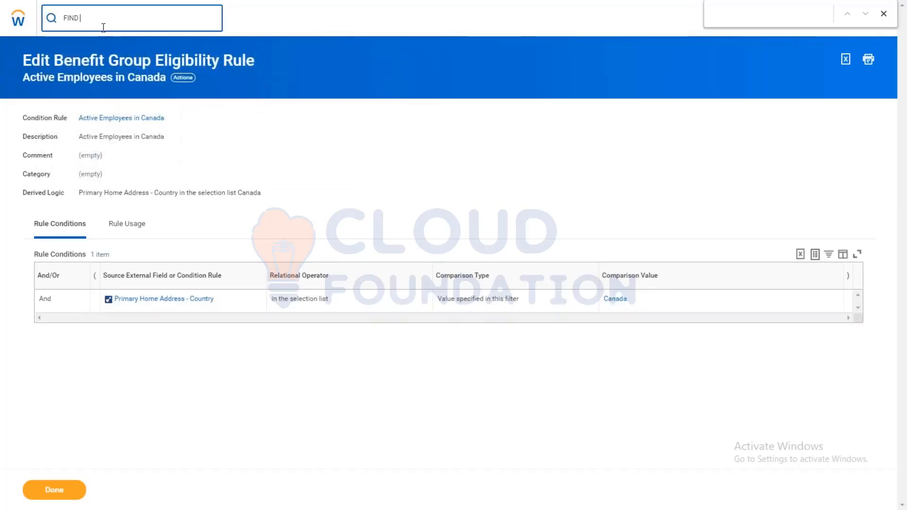
text(WORKER)
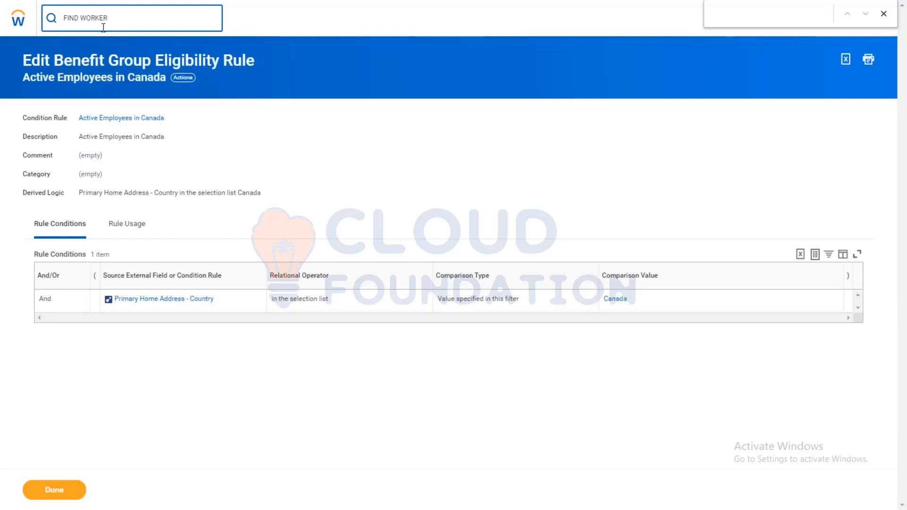
key(Return)
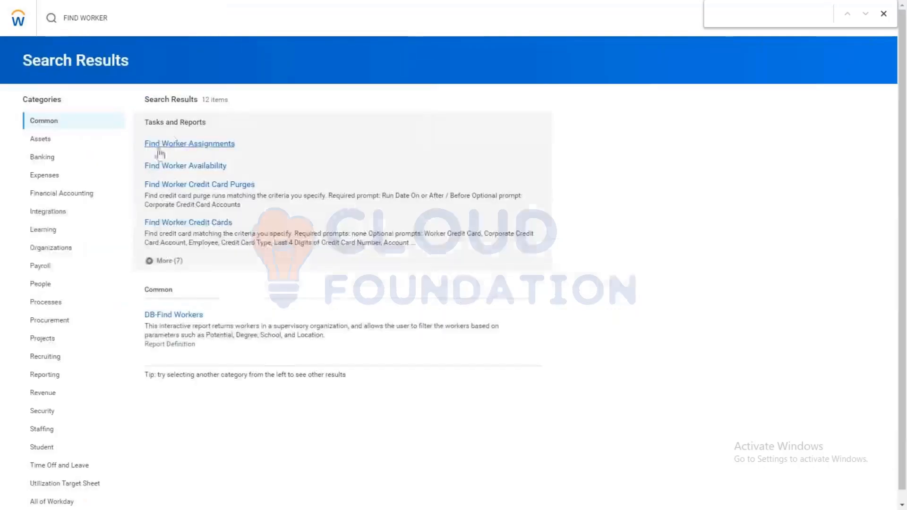
click(170, 261)
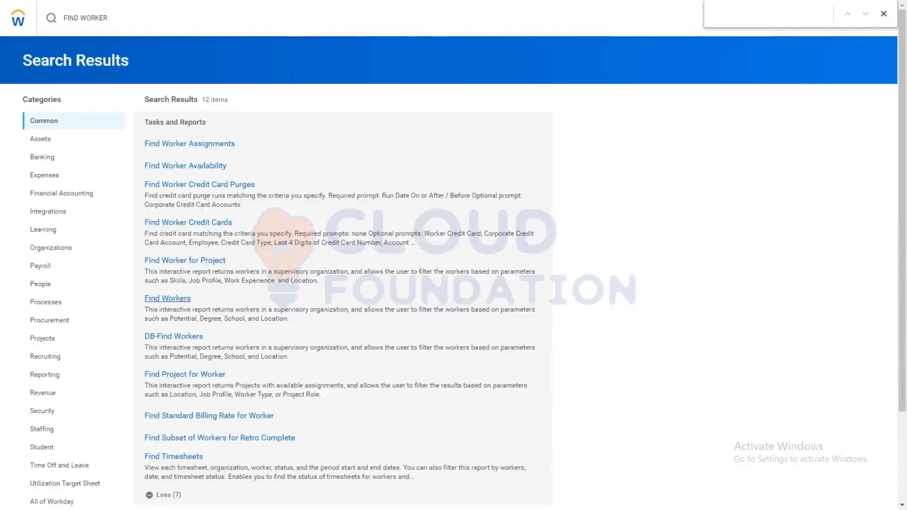
click(168, 298)
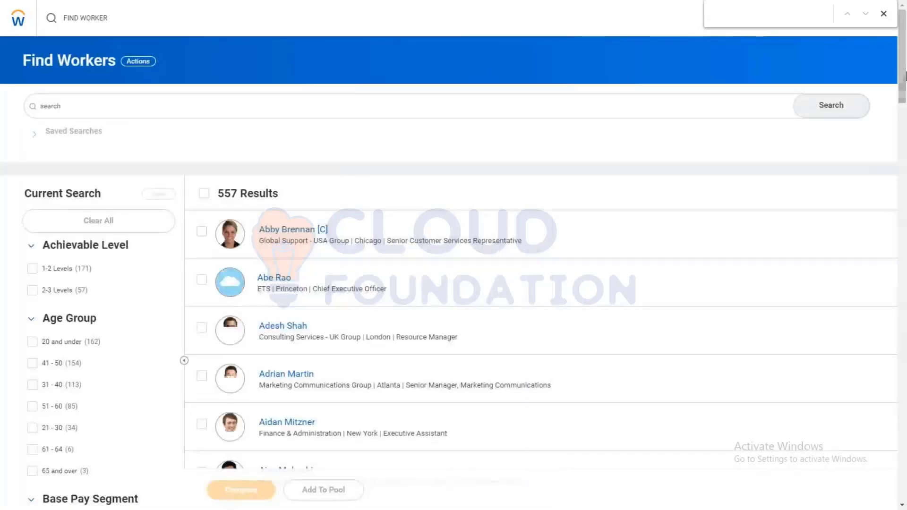
Step: Filter the worker list by location address country Canada
drag(906, 77, 905, 297)
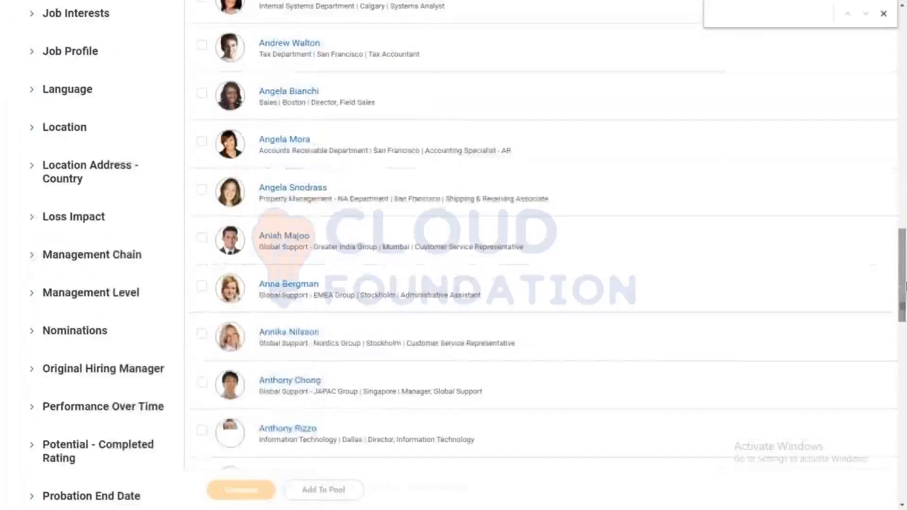
click(77, 179)
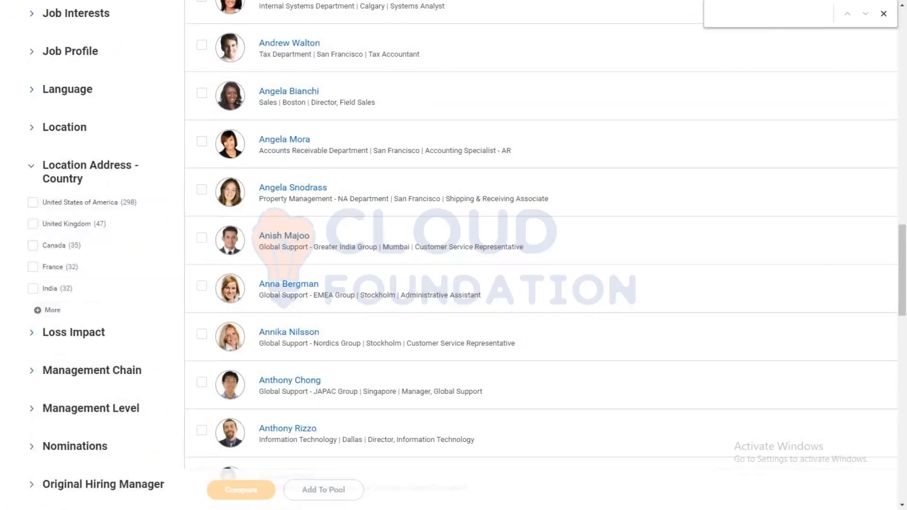
click(58, 250)
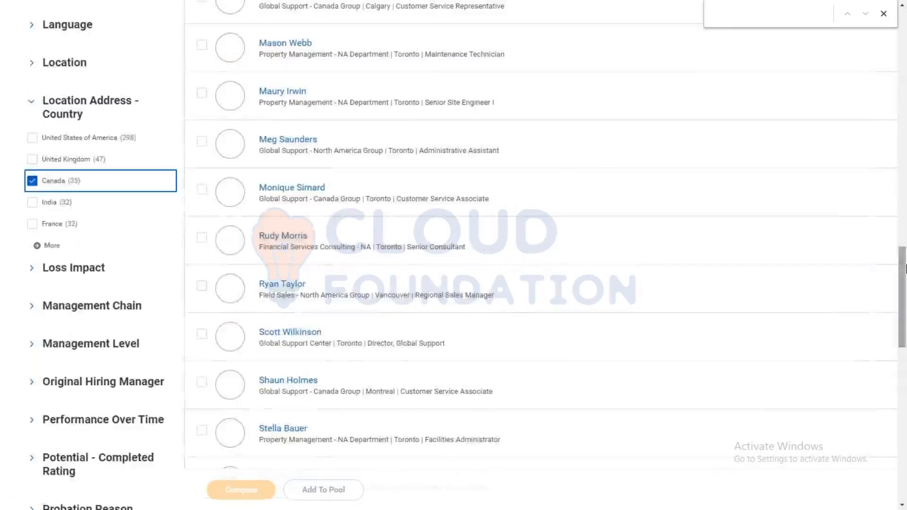
Step: View the benefit election history of the Vancouver consultant in Financial Services Consulting - NA
drag(906, 268, 906, 90)
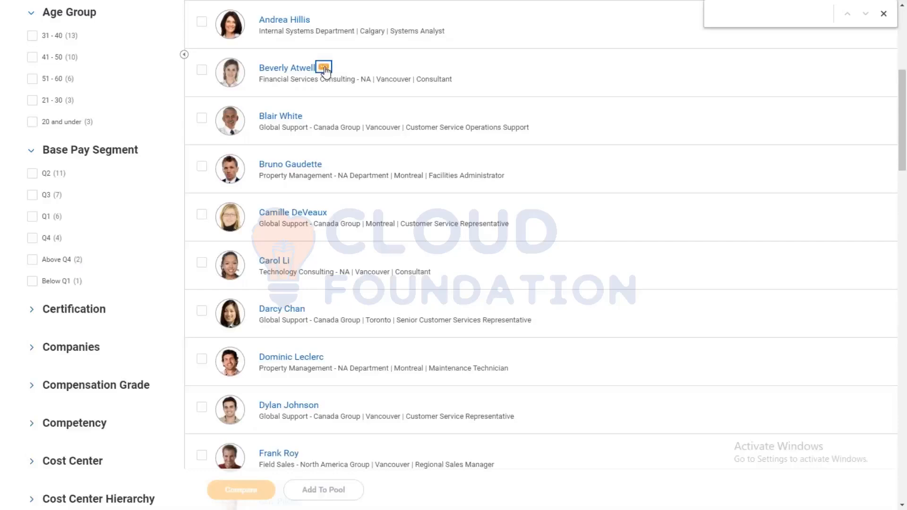
click(325, 69)
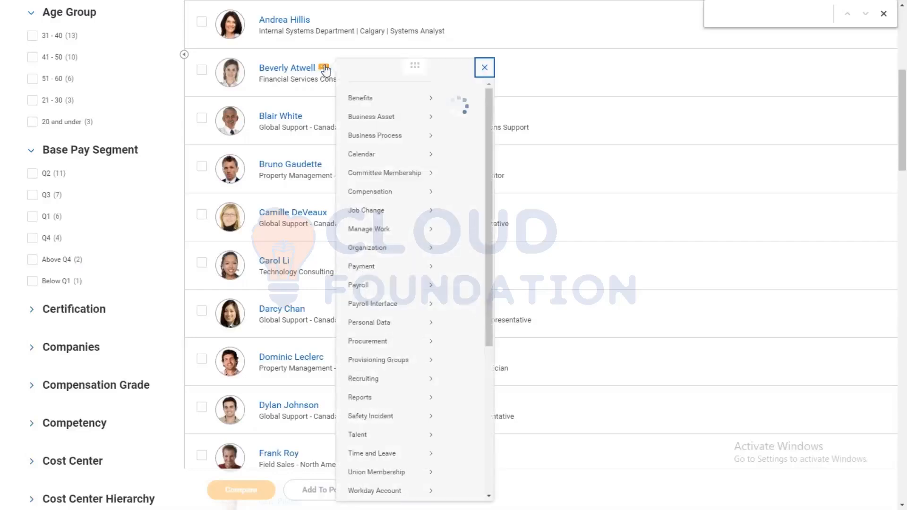
mouse_move(444, 110)
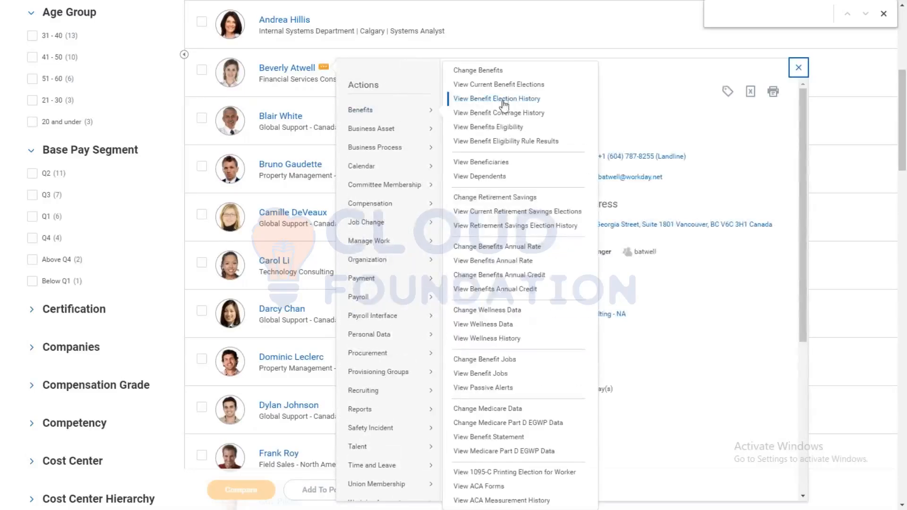
click(476, 99)
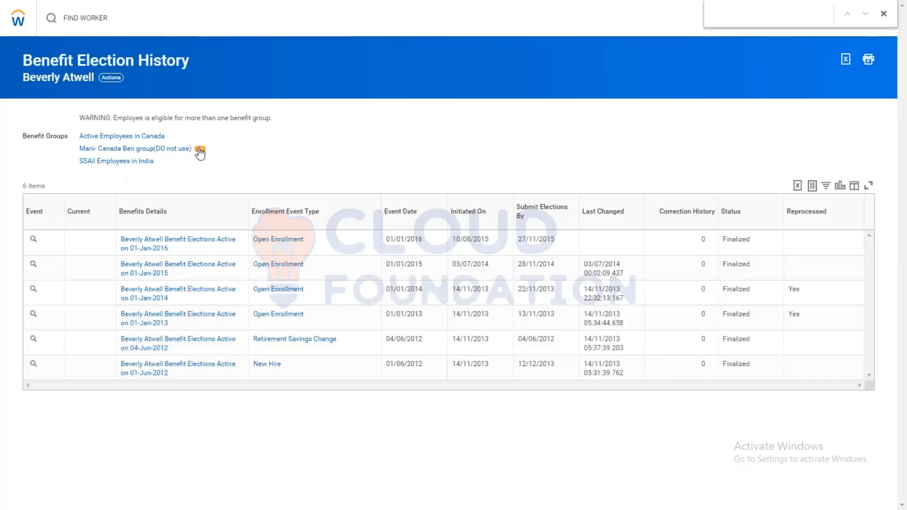
Step: Open the Canada Ben group(DO not use) benefit group for editing as of an earlier effective date
click(199, 150)
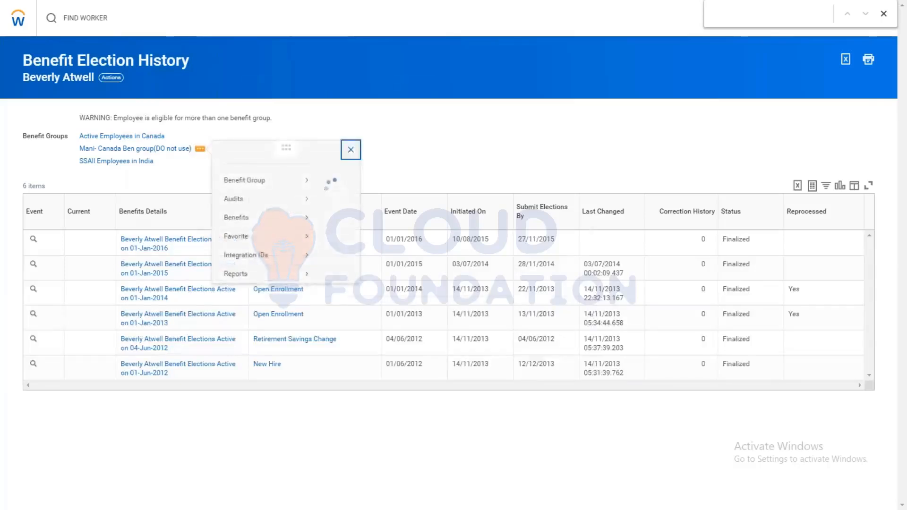
mouse_move(265, 193)
click(335, 208)
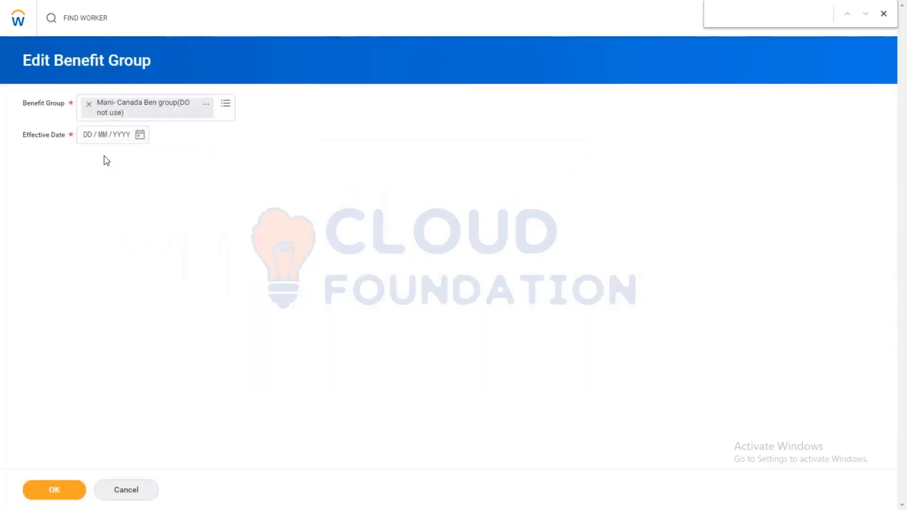
click(140, 135)
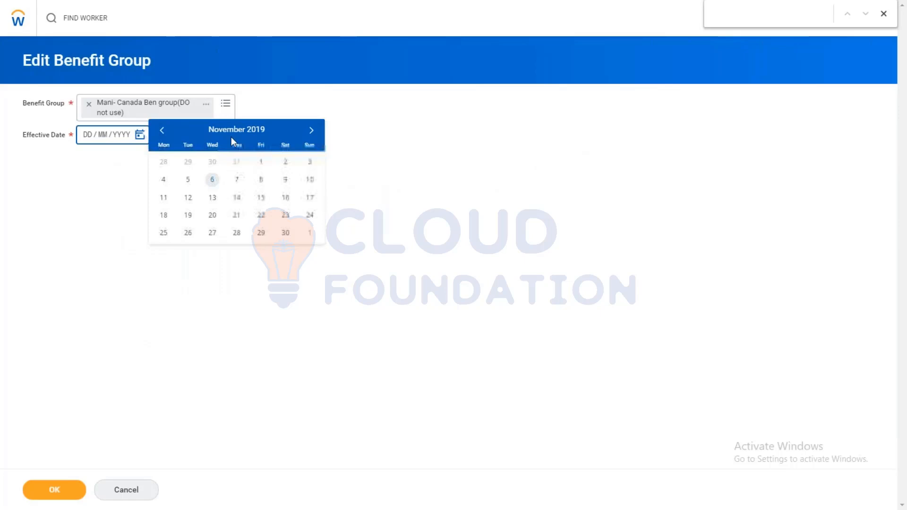
click(162, 130)
click(212, 233)
click(51, 496)
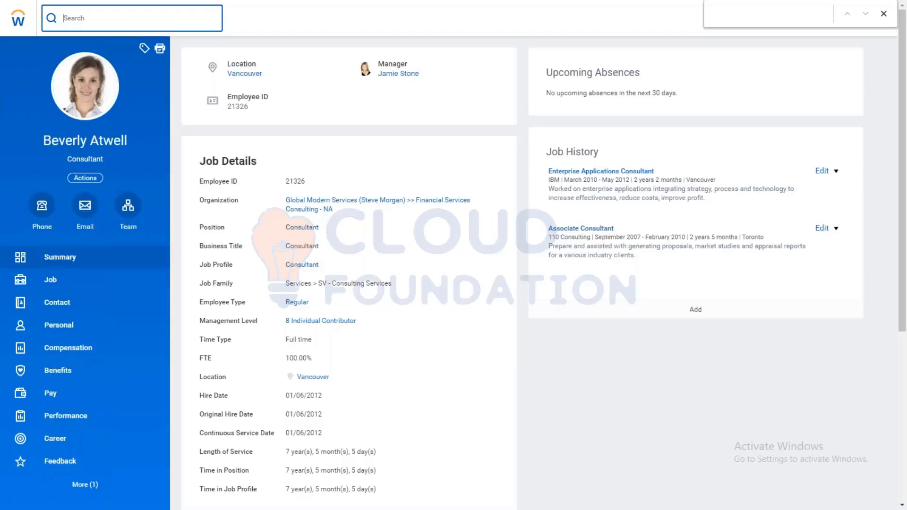
Step: Search for "bp:open" and open the default business process definition of Change Benefits for Open Enrollment
text(bp:open)
key(Return)
click(235, 142)
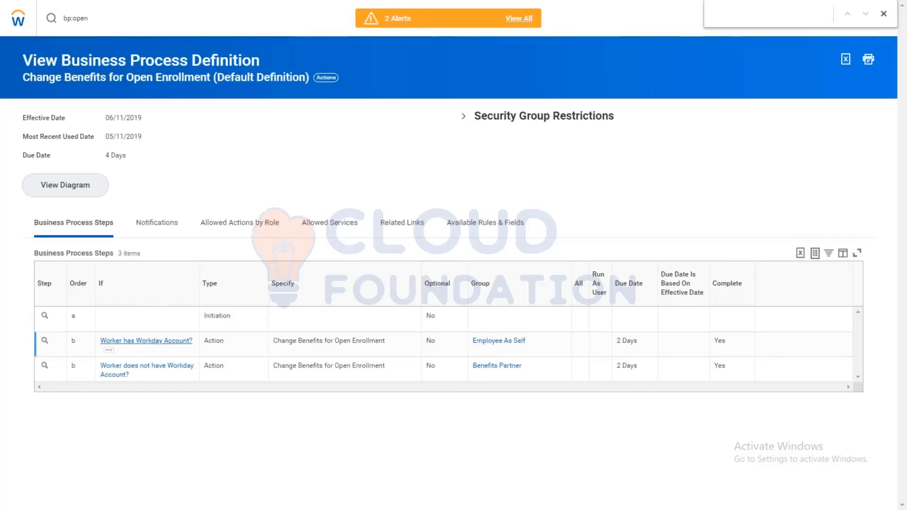
Step: Open the Change Benefits for Open Enrollment default definition for editing with effective date 06/11/2019
mouse_move(57, 347)
click(57, 346)
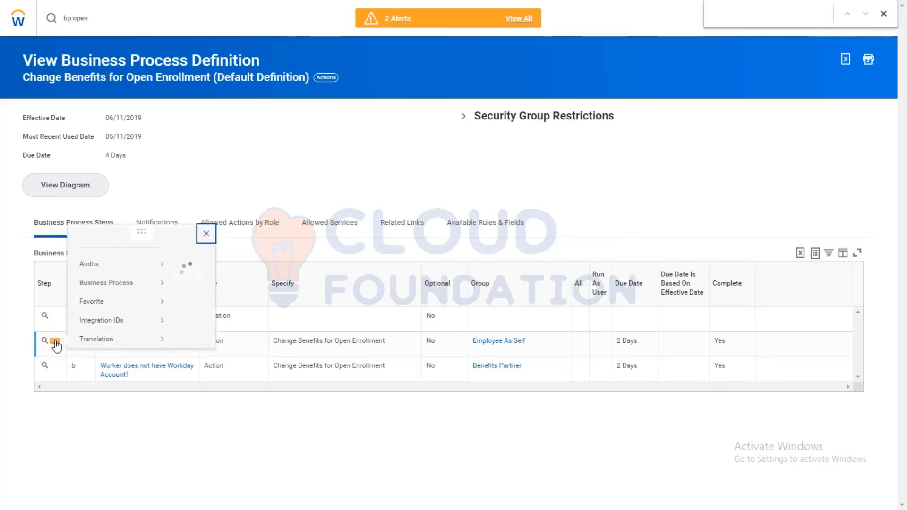
click(327, 78)
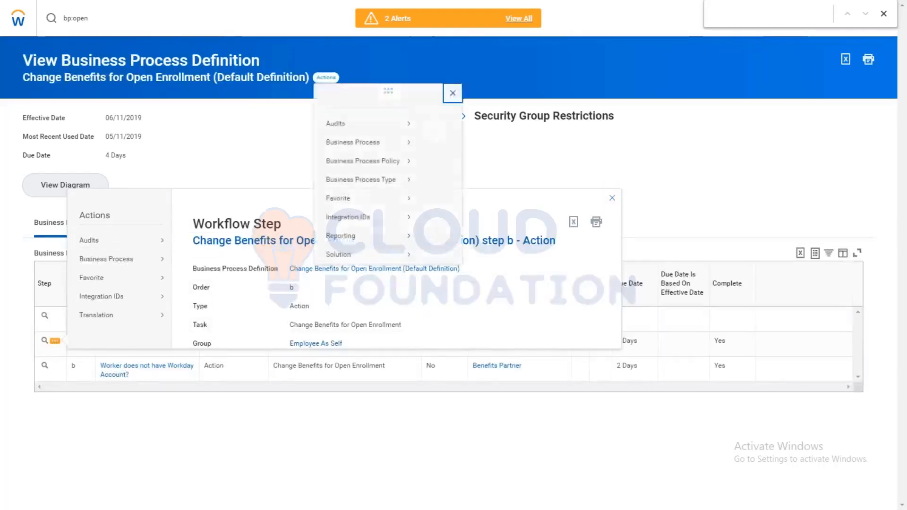
mouse_move(376, 146)
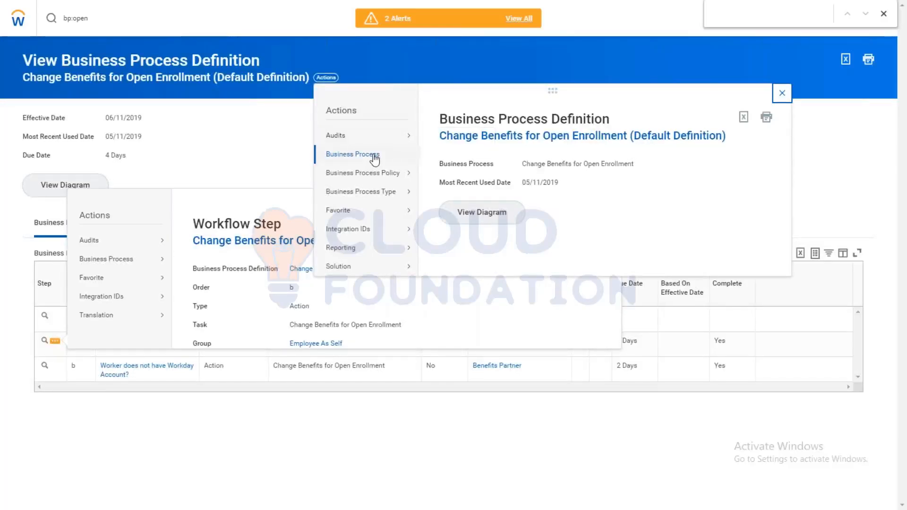
click(452, 155)
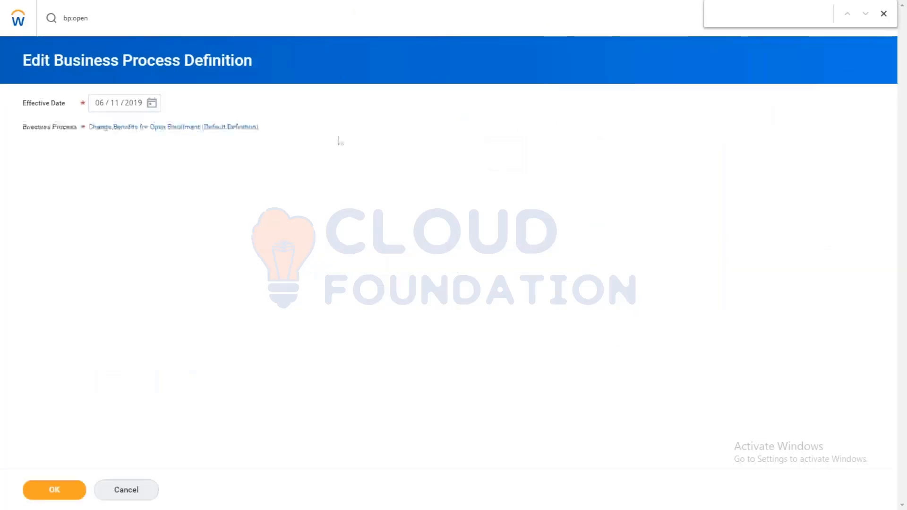
click(51, 484)
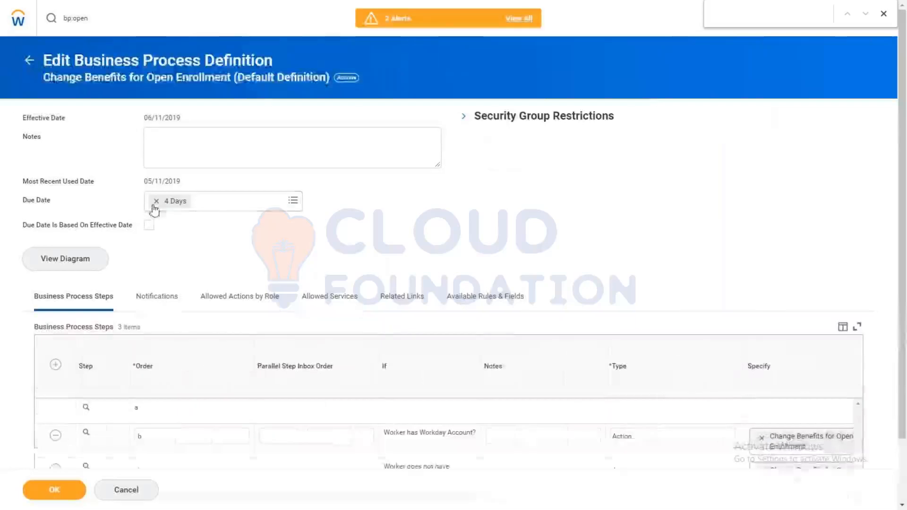
Step: Clear the definition's overall due date and the due dates of both Action steps, and save the definition
click(155, 203)
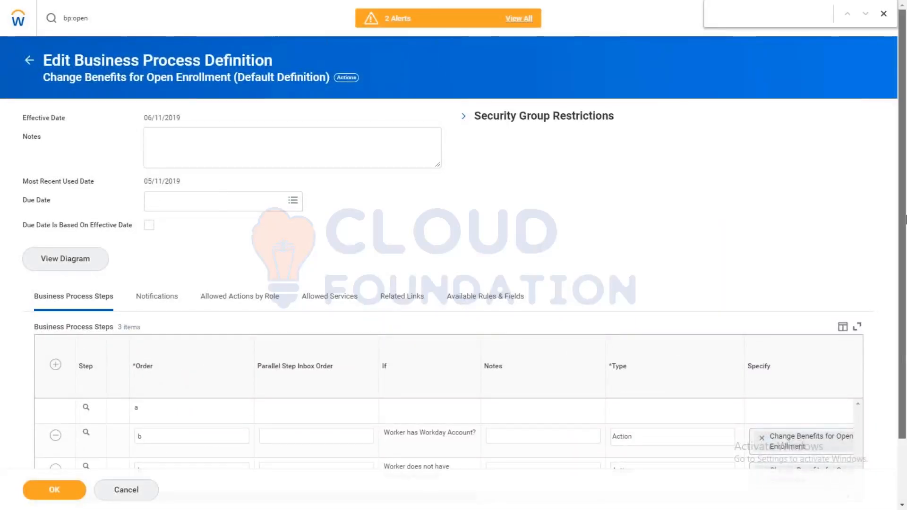
scroll(905, 220, down, 2)
drag(444, 423, 662, 413)
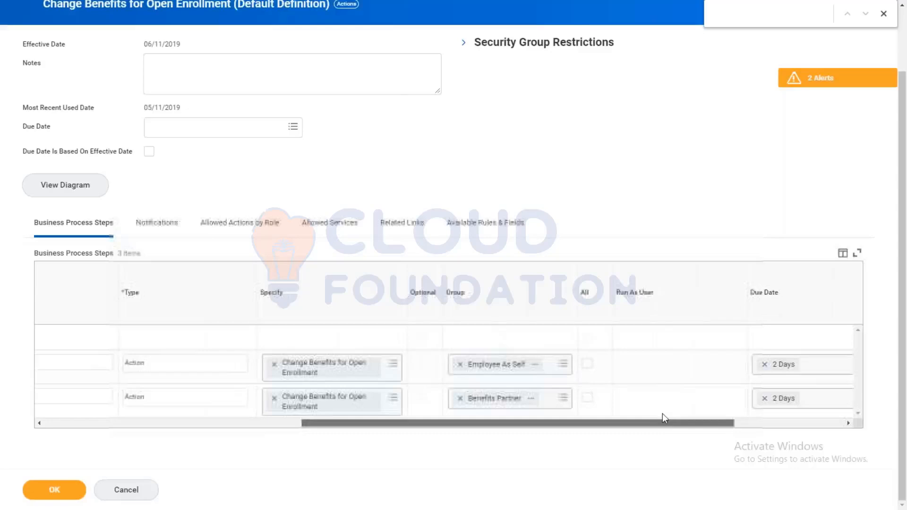
click(54, 485)
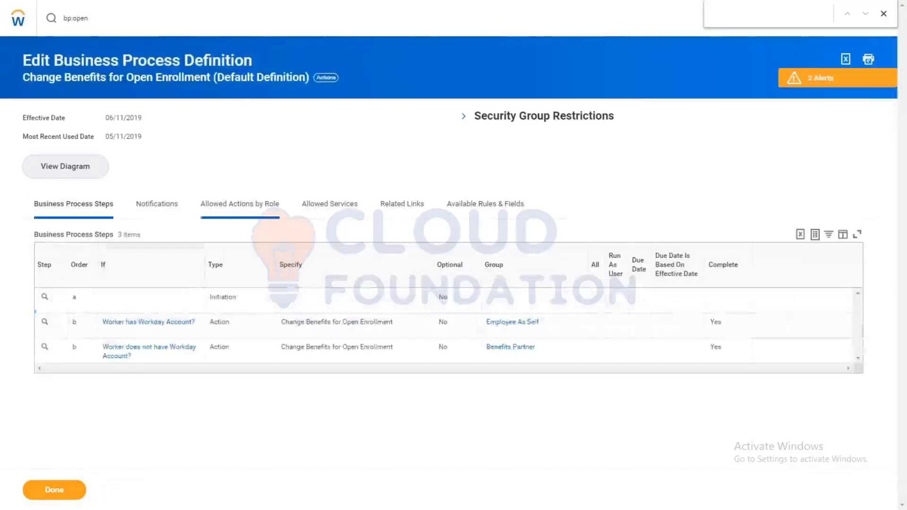
Step: Search for "open enroll stat" and open the Open Enrollment Status Report
click(121, 23)
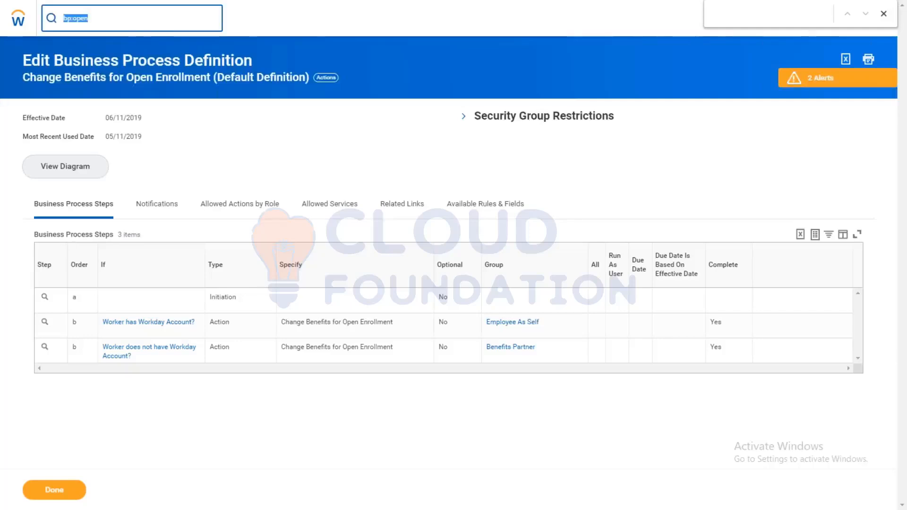
text(ben)
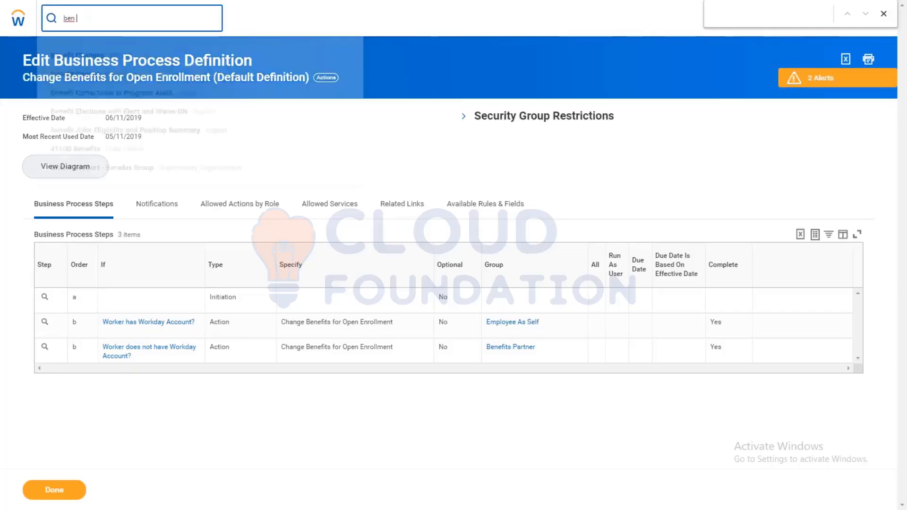
key(BackSpace)
key(BackSpace)
key(BackSpace)
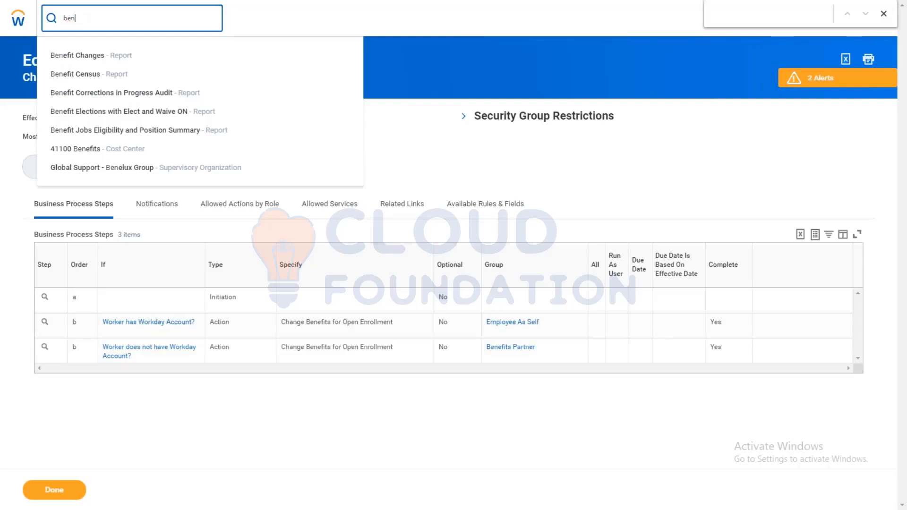
text(ope)
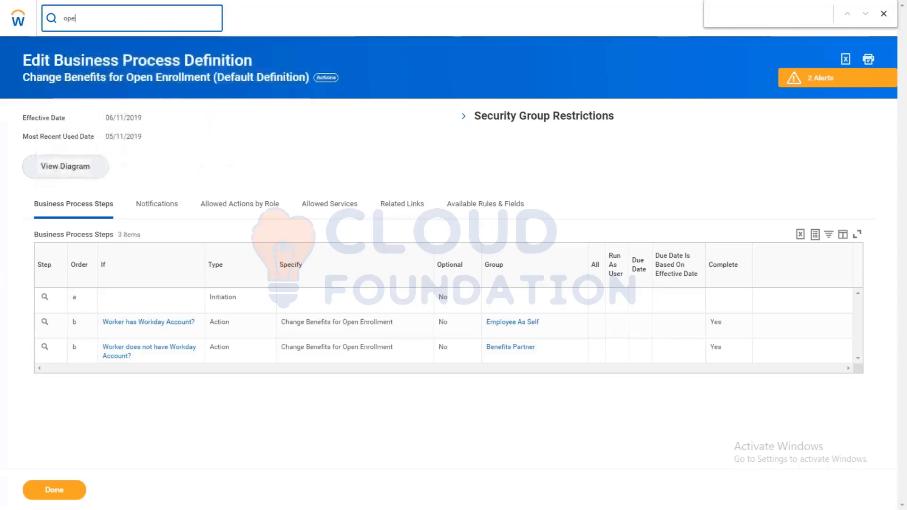
text(n enroll stat)
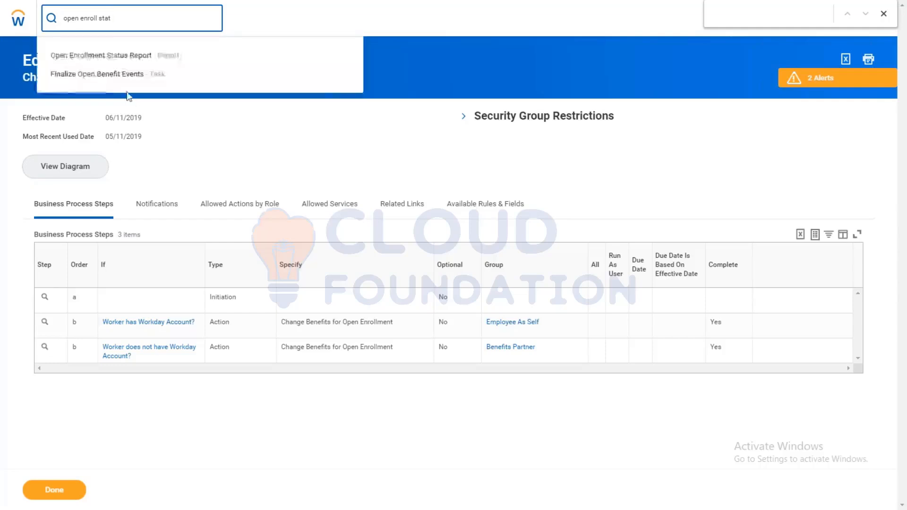
click(94, 62)
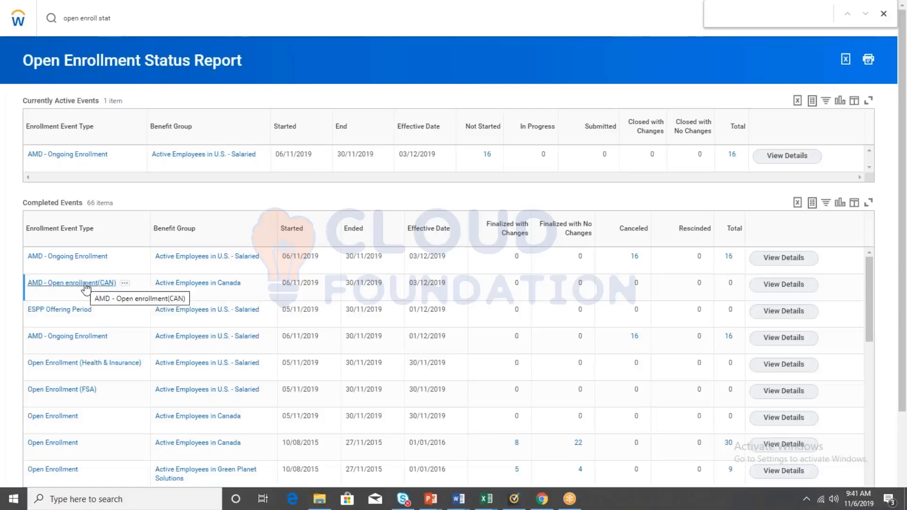
Step: Open the details of the AMD - Open enrollment(CAN) event effective 03/12/2019 and start adding workers to it
click(767, 286)
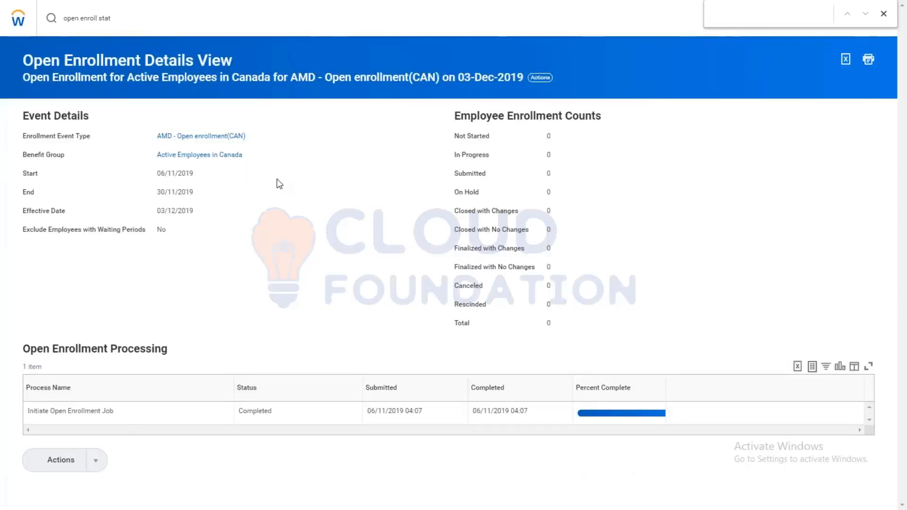
click(534, 80)
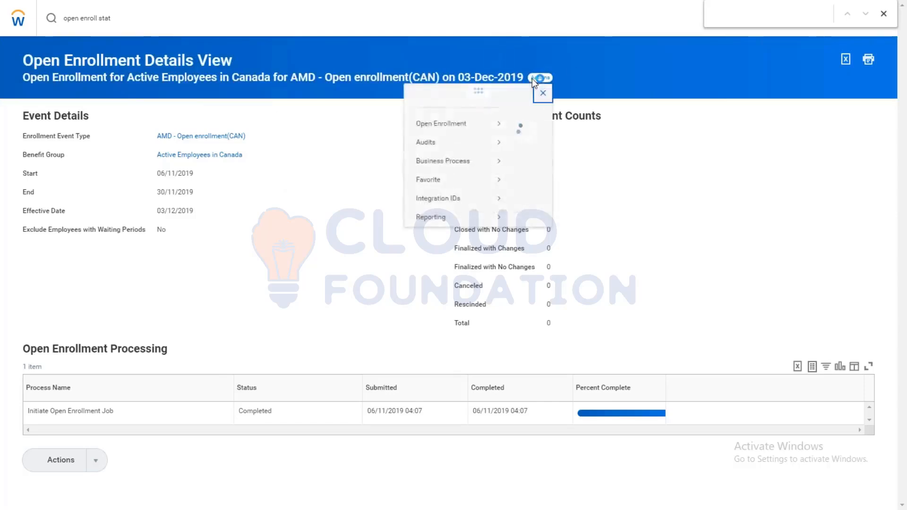
mouse_move(37, 136)
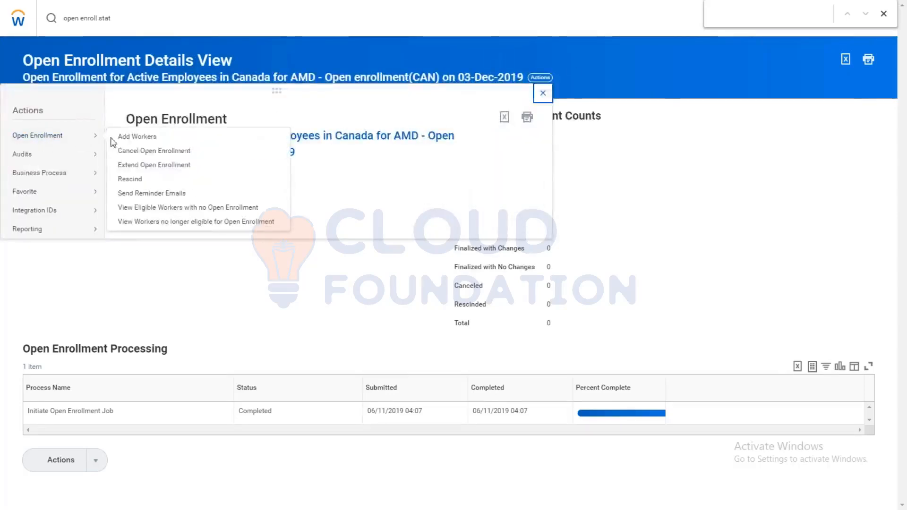
click(130, 137)
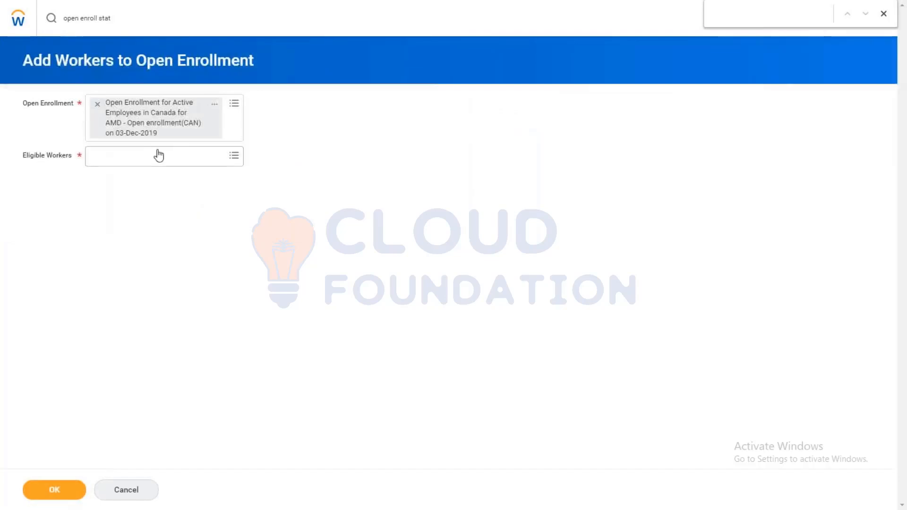
click(159, 156)
text(Active Employees in Canada)
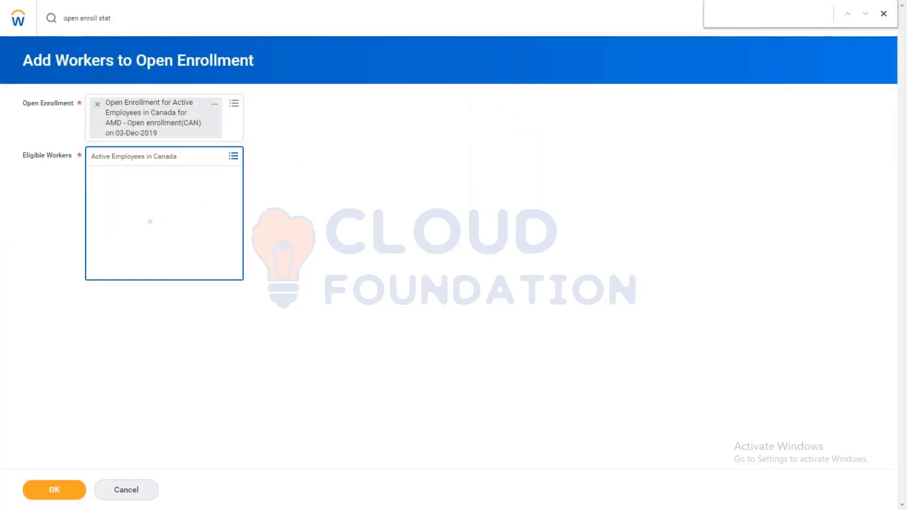
click(194, 157)
key(BackSpace)
key(BackSpace)
key(BackSpace)
key(BackSpace)
key(BackSpace)
key(BackSpace)
key(BackSpace)
key(BackSpace)
key(BackSpace)
key(BackSpace)
key(BackSpace)
key(BackSpace)
key(BackSpace)
key(BackSpace)
key(BackSpace)
key(BackSpace)
key(BackSpace)
key(BackSpace)
key(BackSpace)
key(BackSpace)
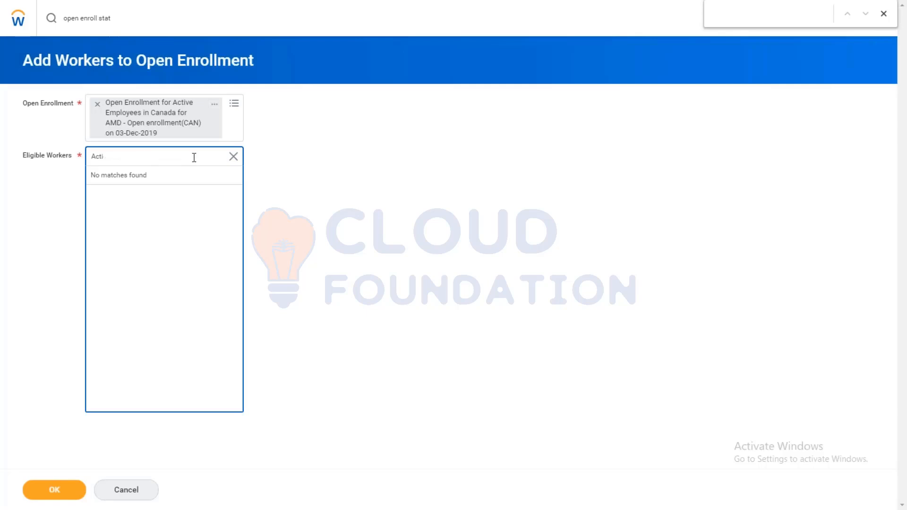
Step: Select the Vancouver consultant by first name as eligible worker and submit the addition with elections due by 30/11/2019
text(bever)
key(Return)
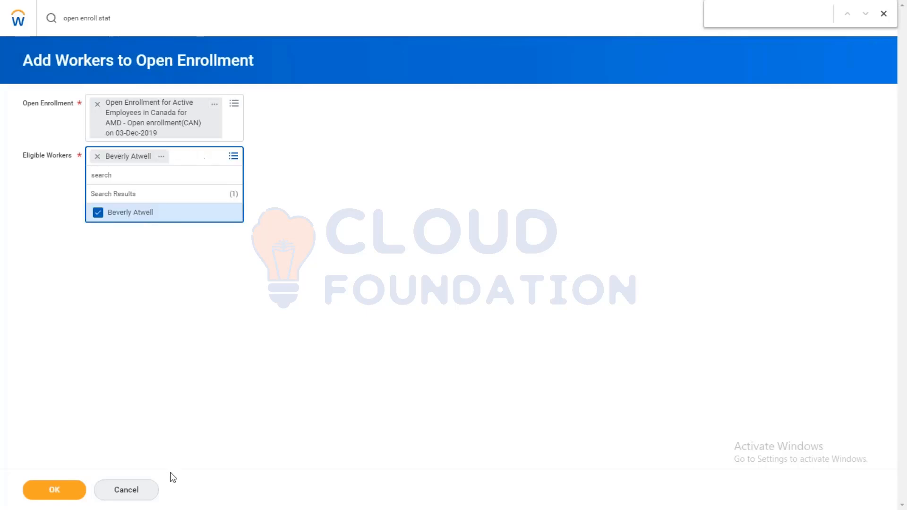
click(64, 488)
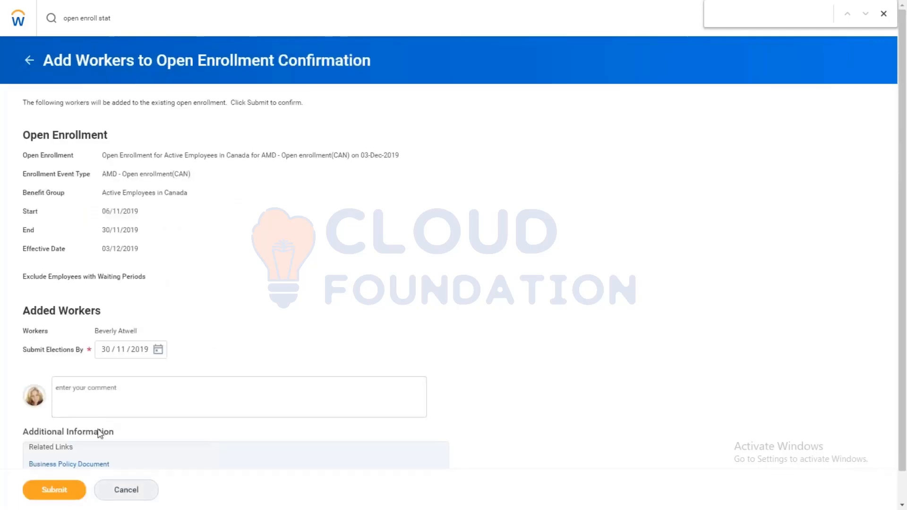
click(28, 492)
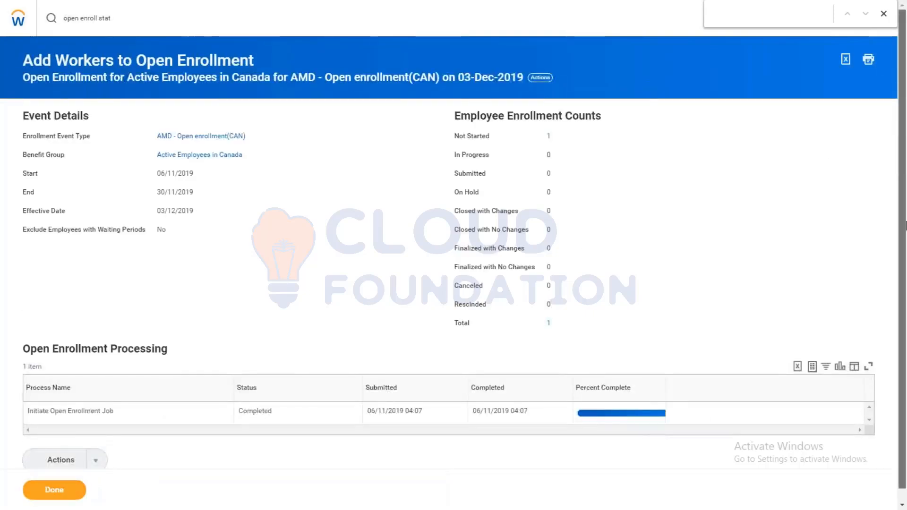
Step: View the list of employees behind the total enrollment count of the Canadian open enrollment
scroll(906, 225, down, 1)
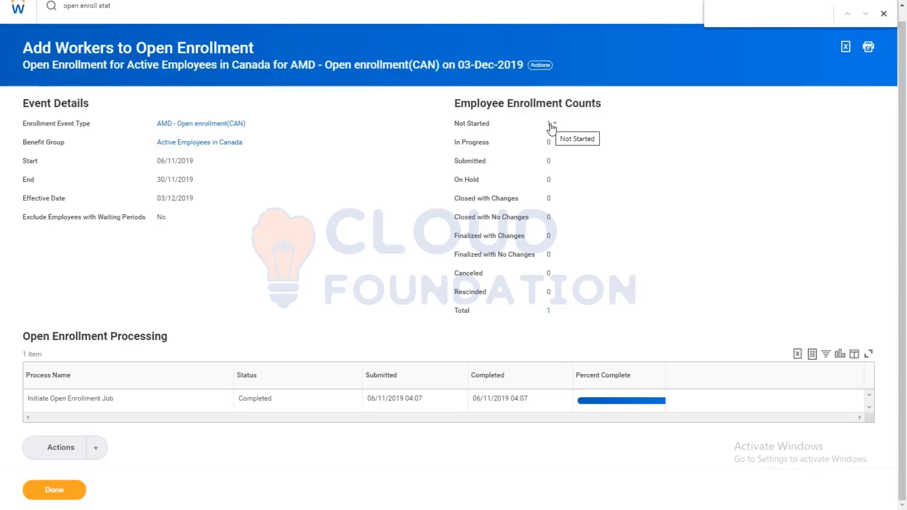
click(550, 311)
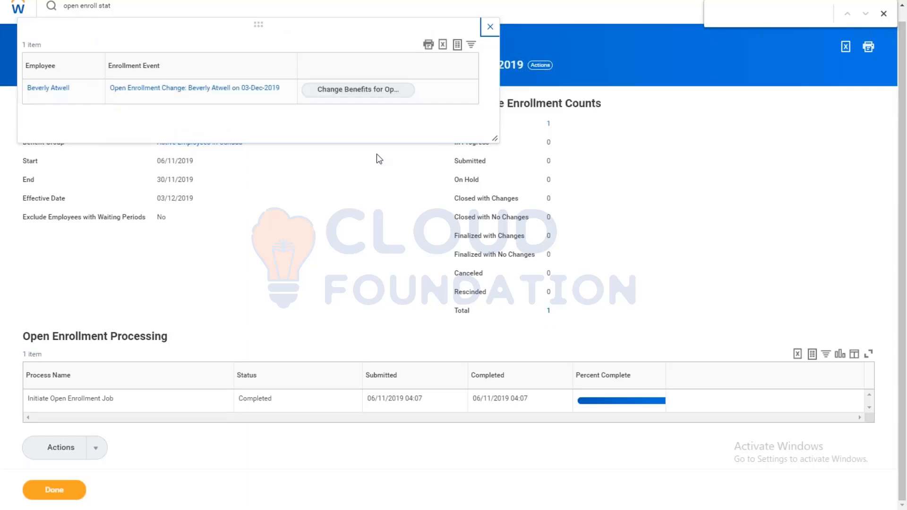
scroll(906, 223, up, 1)
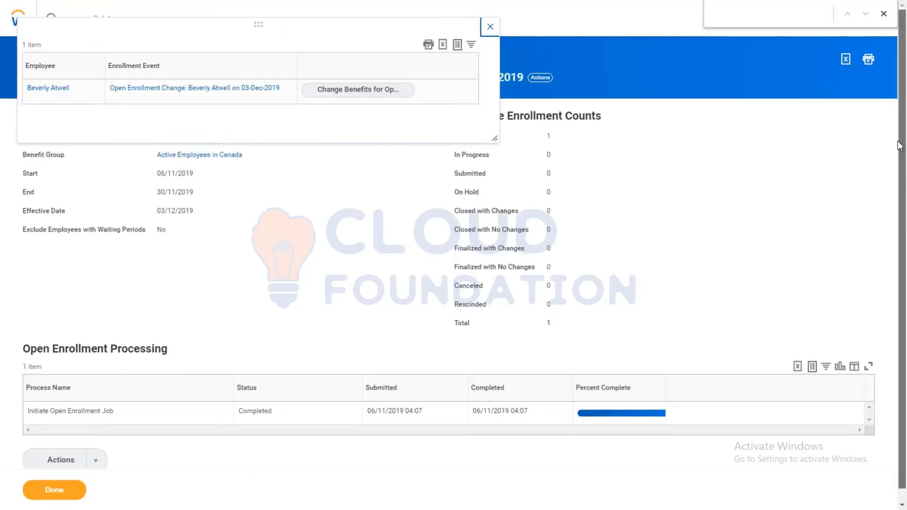
click(96, 460)
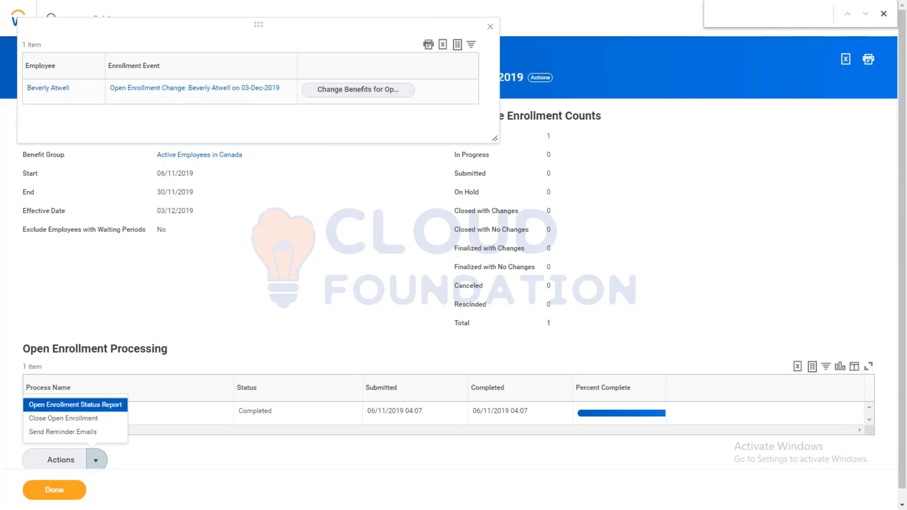
click(396, 263)
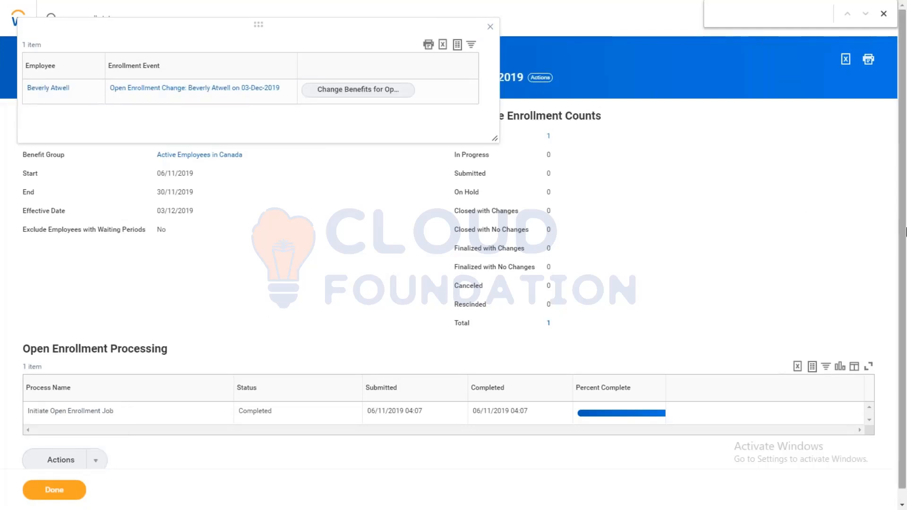
Step: Start a proxy session on behalf of the employee listed under the enrollment count, and close the implementation preview banner
mouse_move(77, 90)
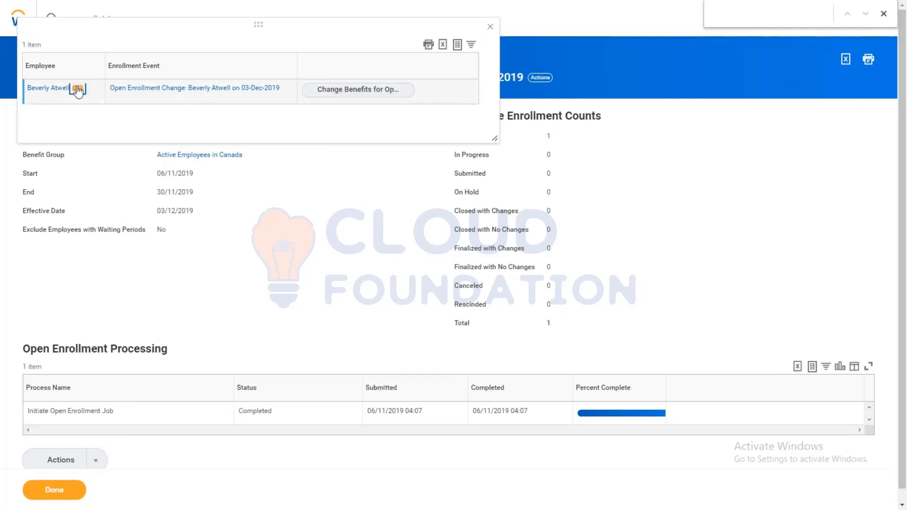
click(78, 89)
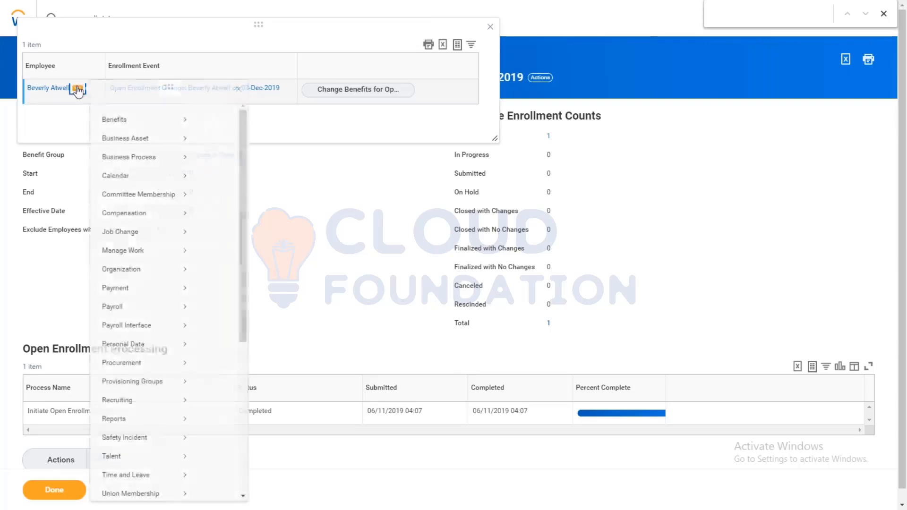
mouse_move(156, 119)
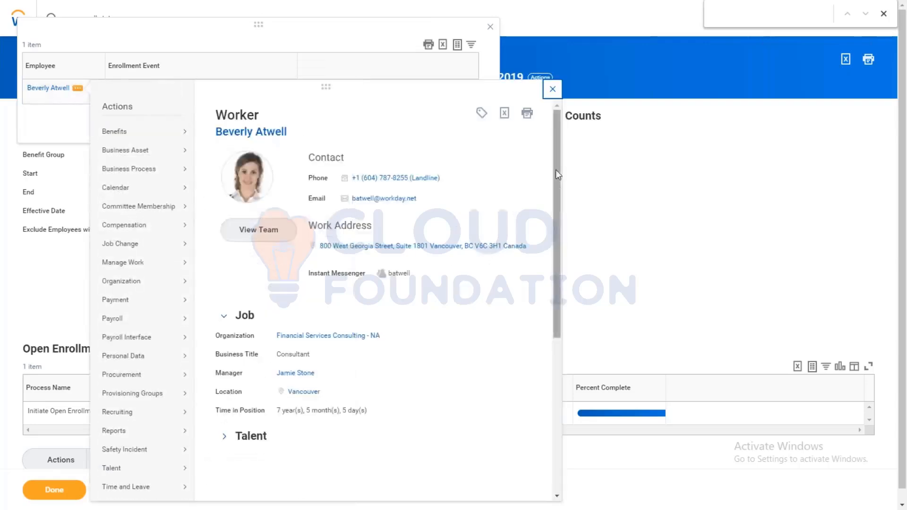
drag(558, 237, 554, 401)
mouse_move(116, 391)
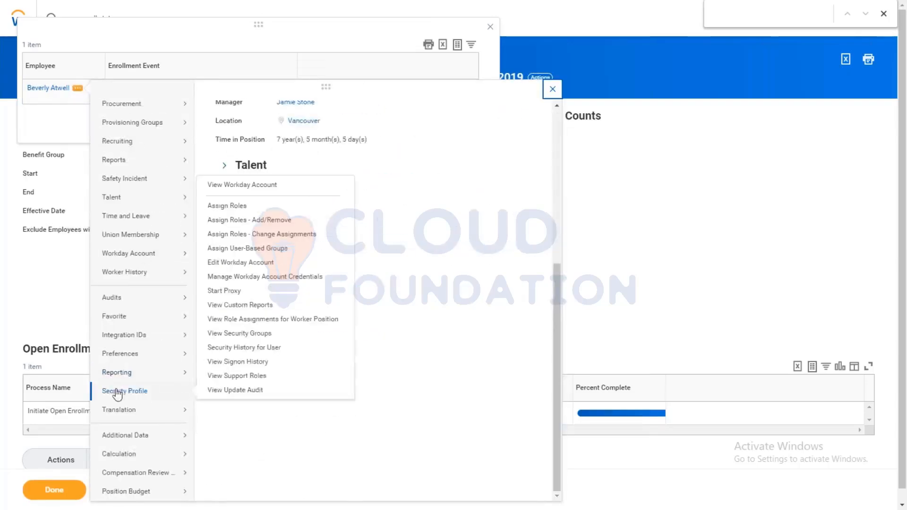
click(231, 293)
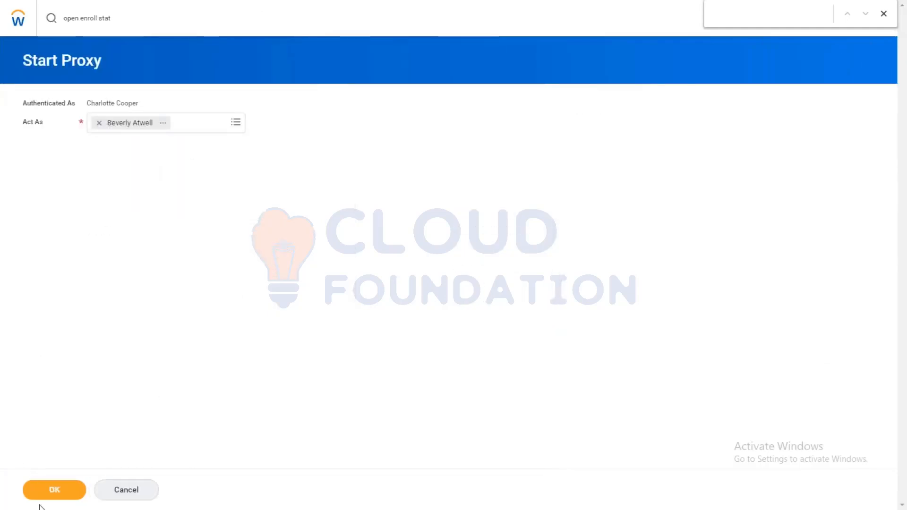
click(42, 494)
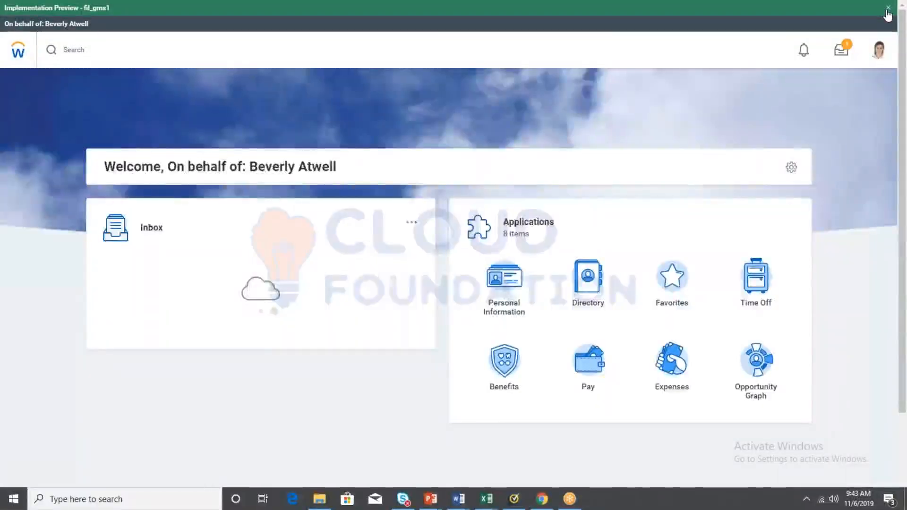
click(888, 8)
Step: Open the Change Benefits for Open Enrollment task from the inbox and select the AIA plan for AMD - HFSA
click(841, 35)
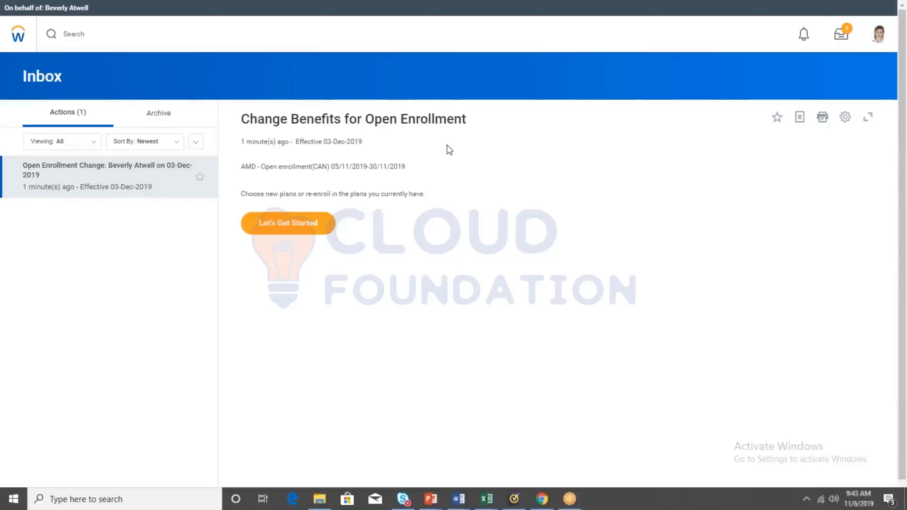
click(288, 228)
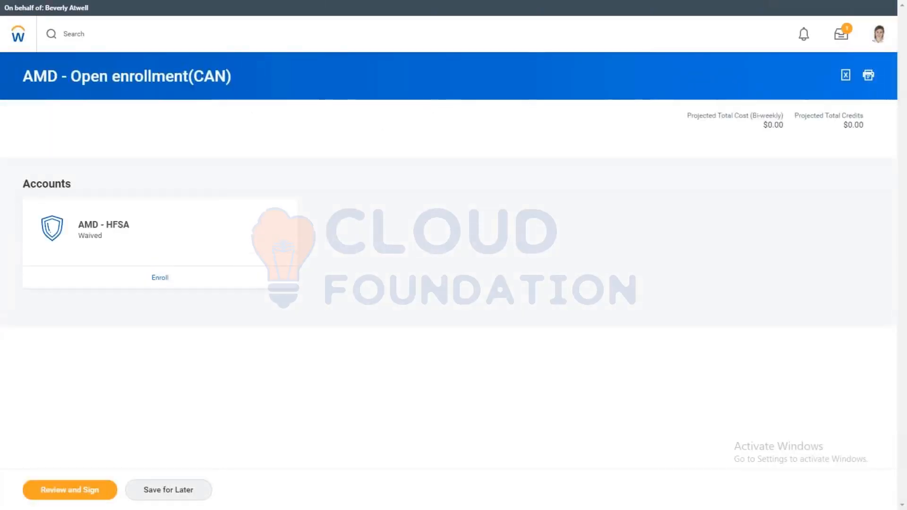
click(163, 281)
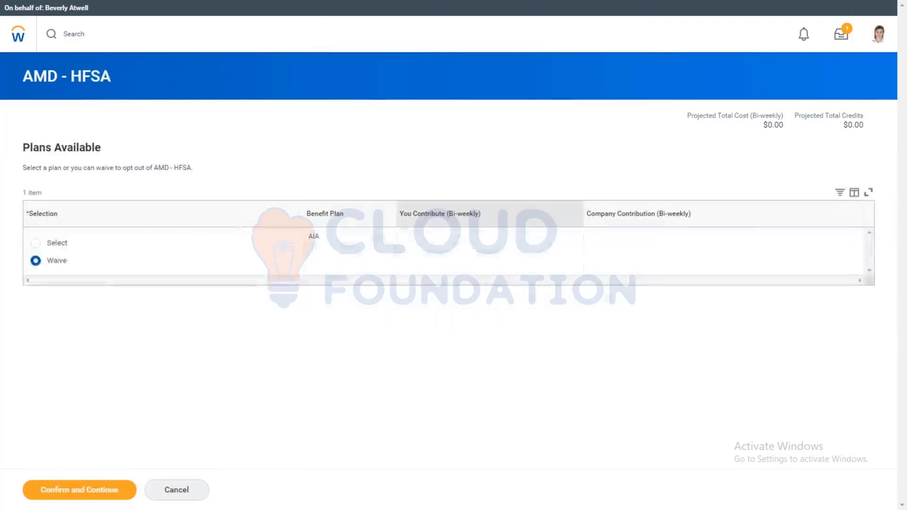
click(36, 243)
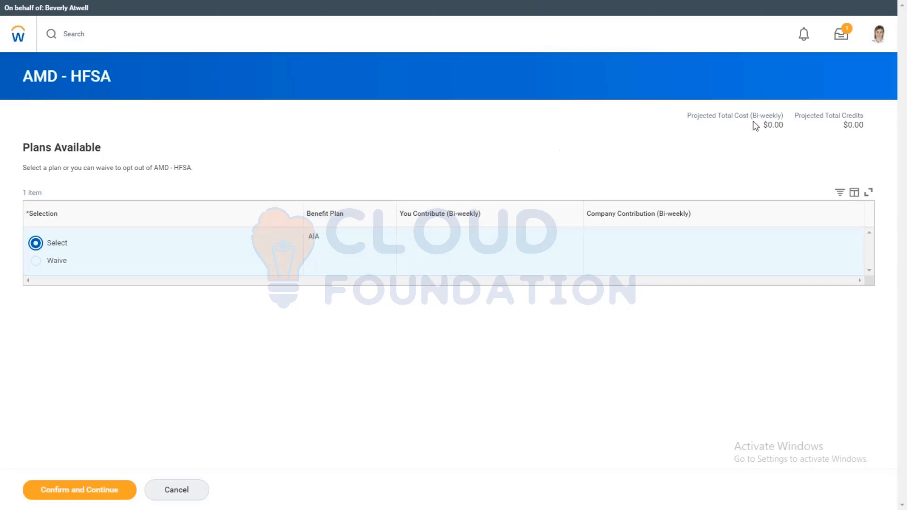
key(super)
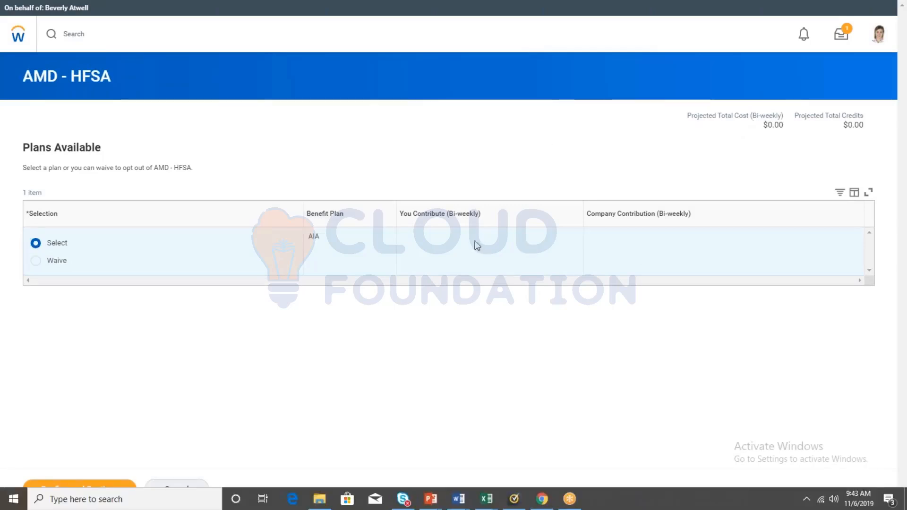
click(84, 479)
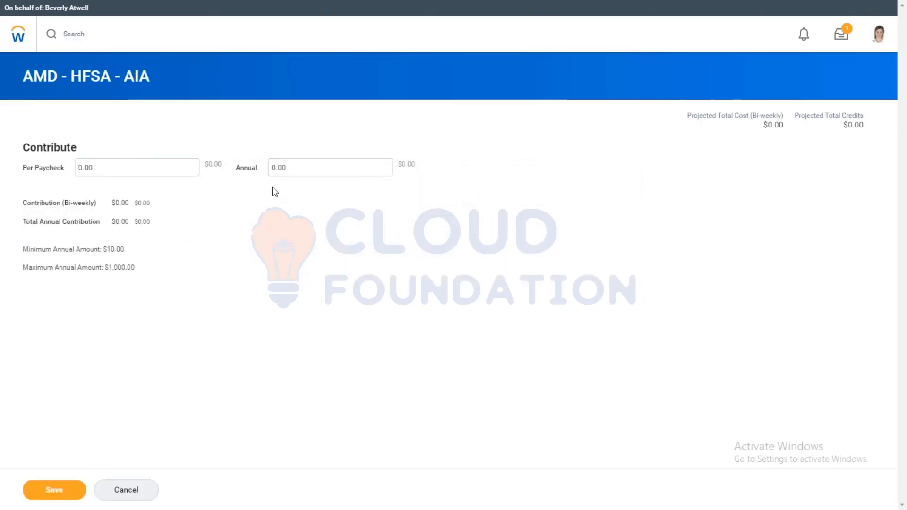
Step: Enter contributions of 100 per paycheck and 100 annually for the AIA plan and save the election
click(146, 167)
drag(127, 166, 27, 163)
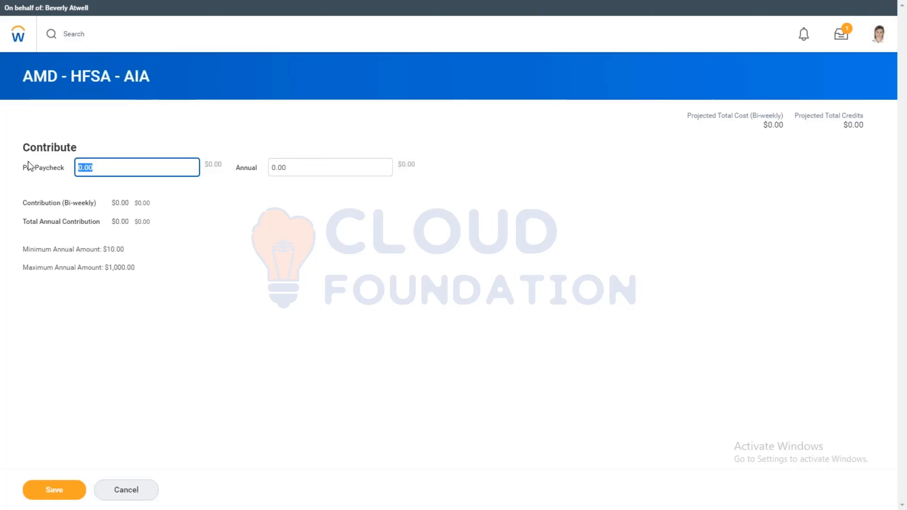
text(100)
click(226, 358)
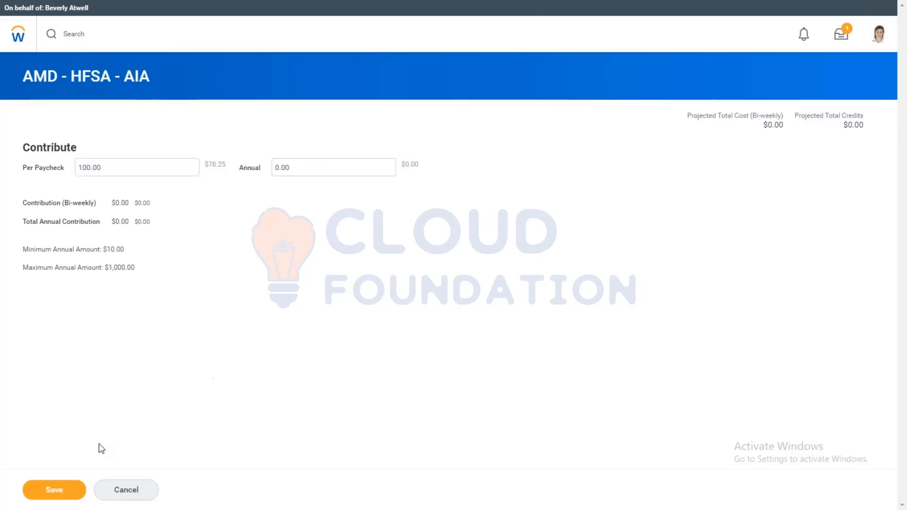
click(52, 489)
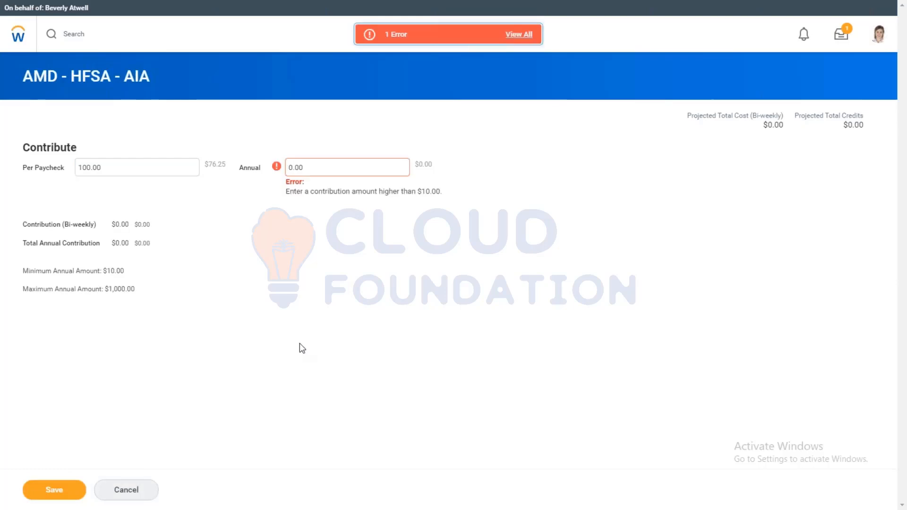
click(318, 169)
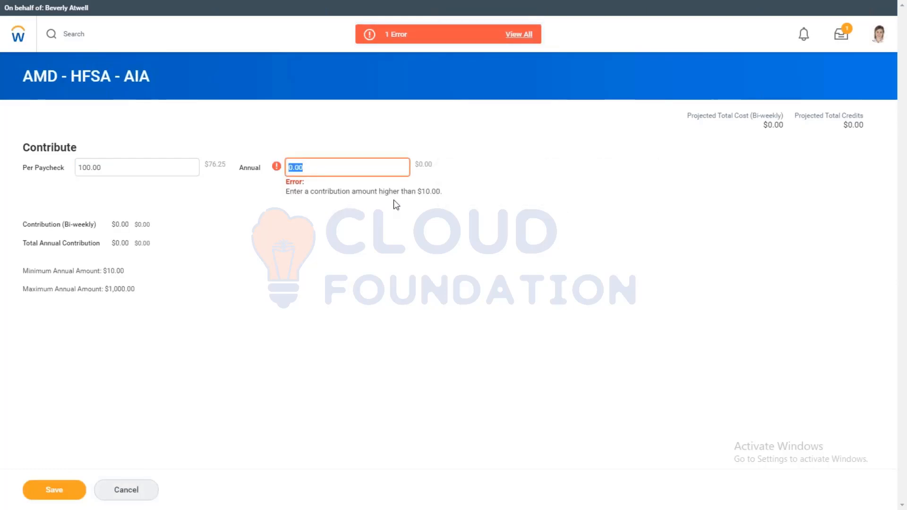
text(100)
click(61, 490)
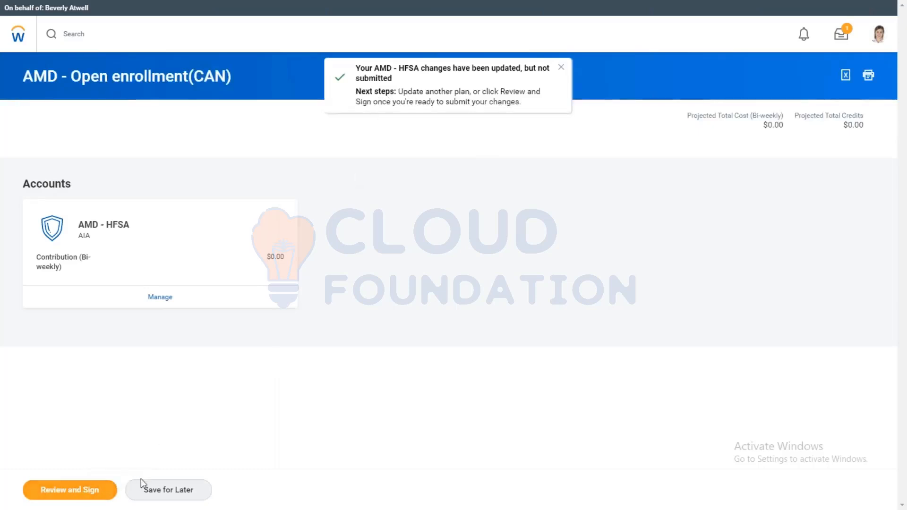
Step: Review and submit the open enrollment elections, and view the 2019 benefits statement
click(94, 494)
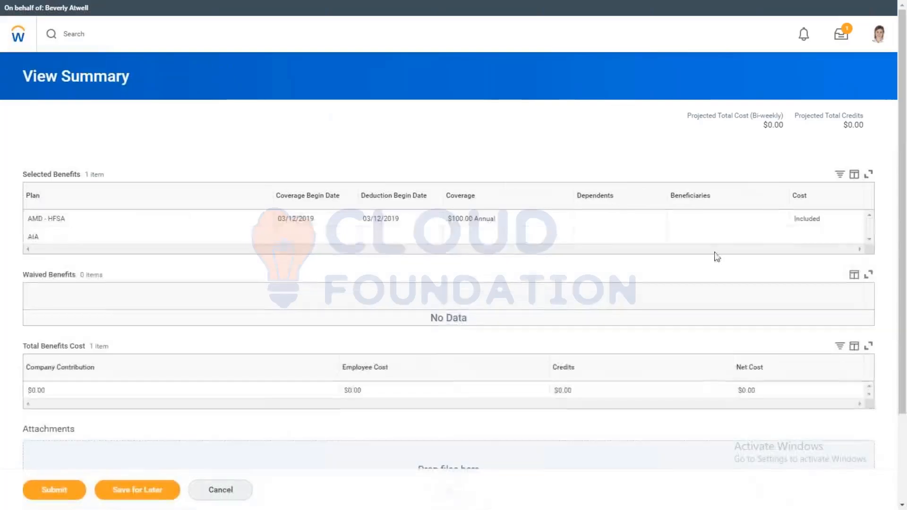
scroll(905, 196, down, 1)
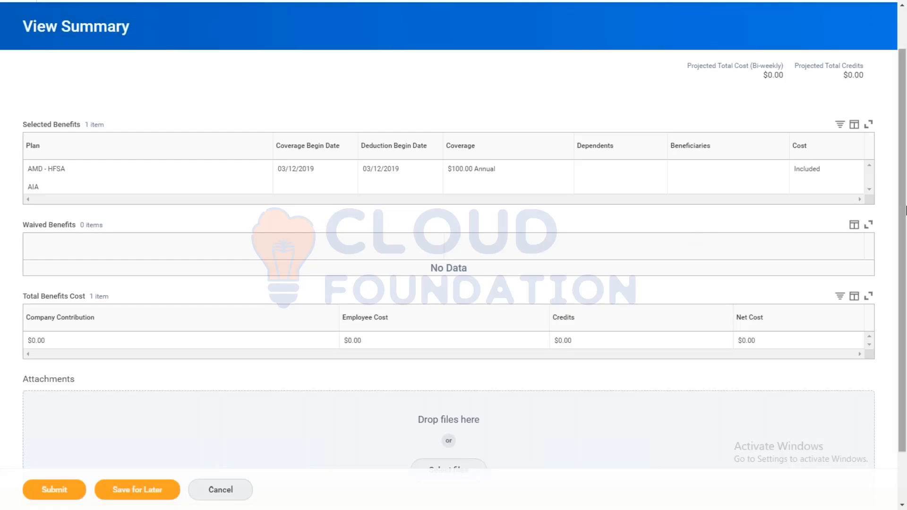
scroll(379, 378, down, 1)
click(55, 492)
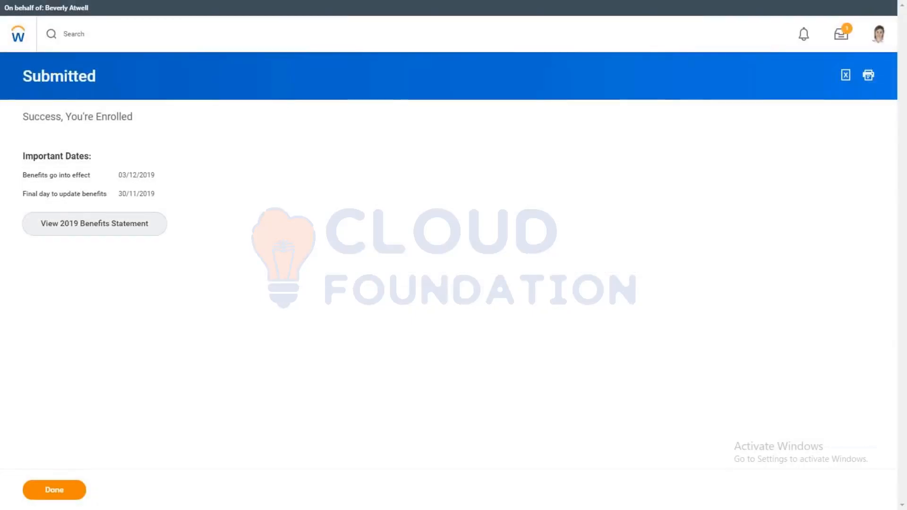
click(58, 227)
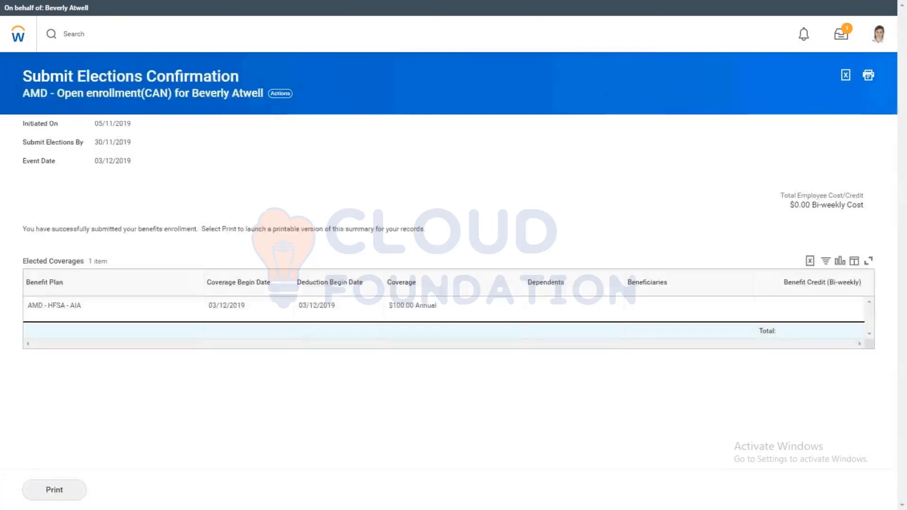